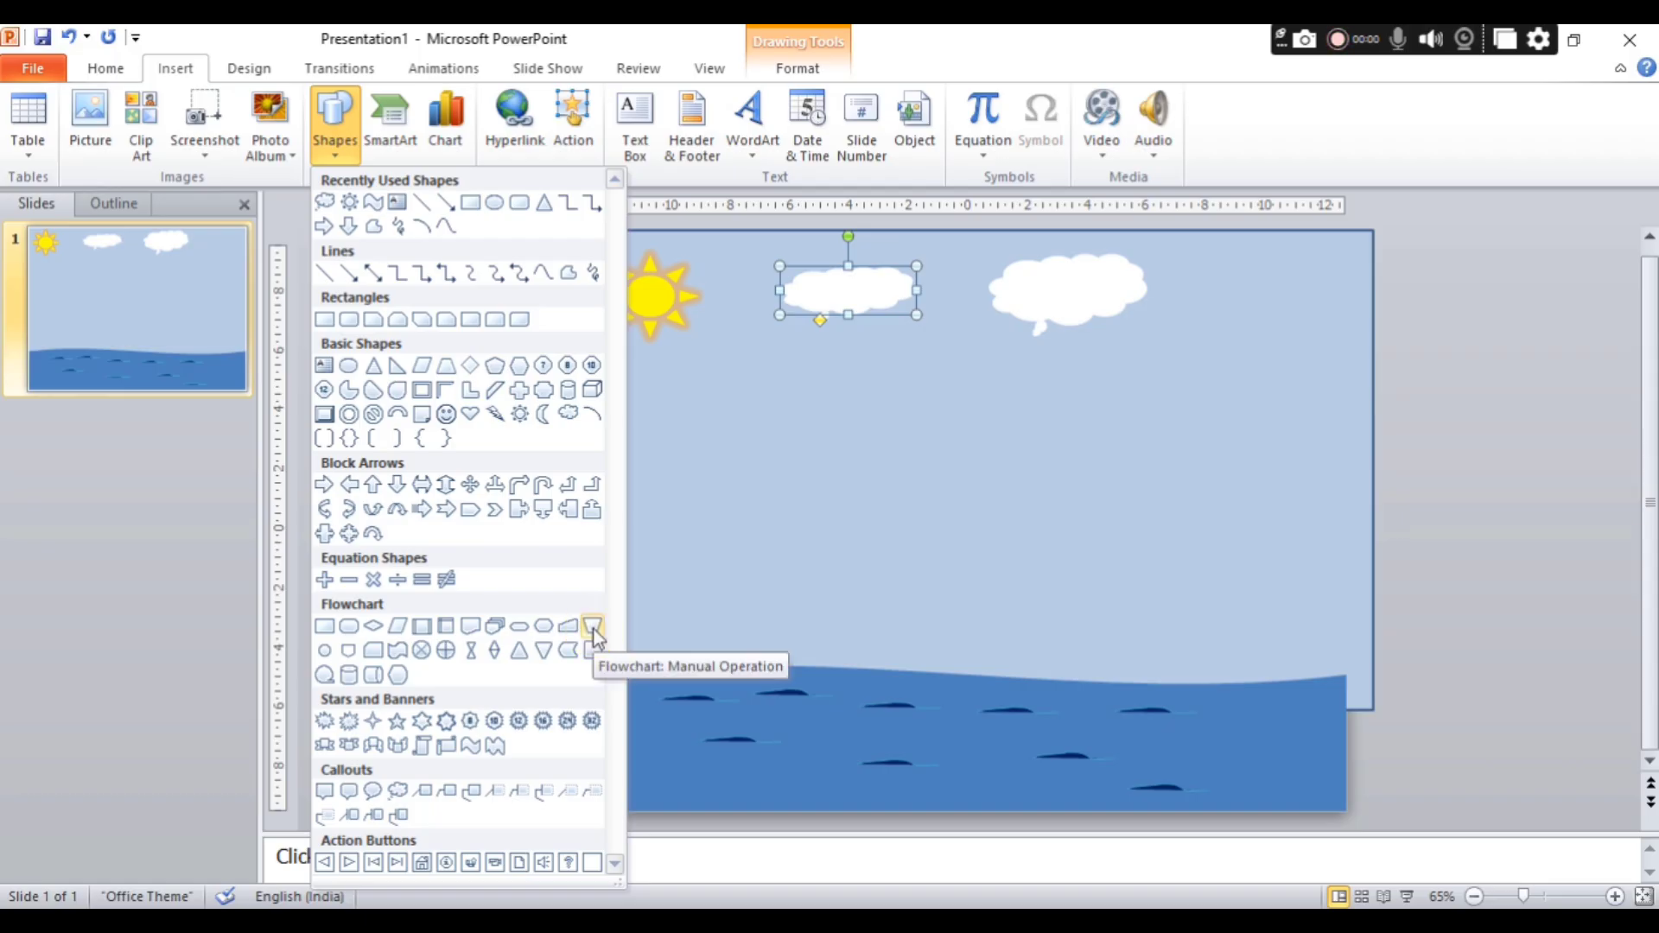
Draw a Flowchart: Manual Operation hull about 3.4 cm high and 12.05 cm wide over the water and fill it with medium-brown wood texture.
left_click(593, 627)
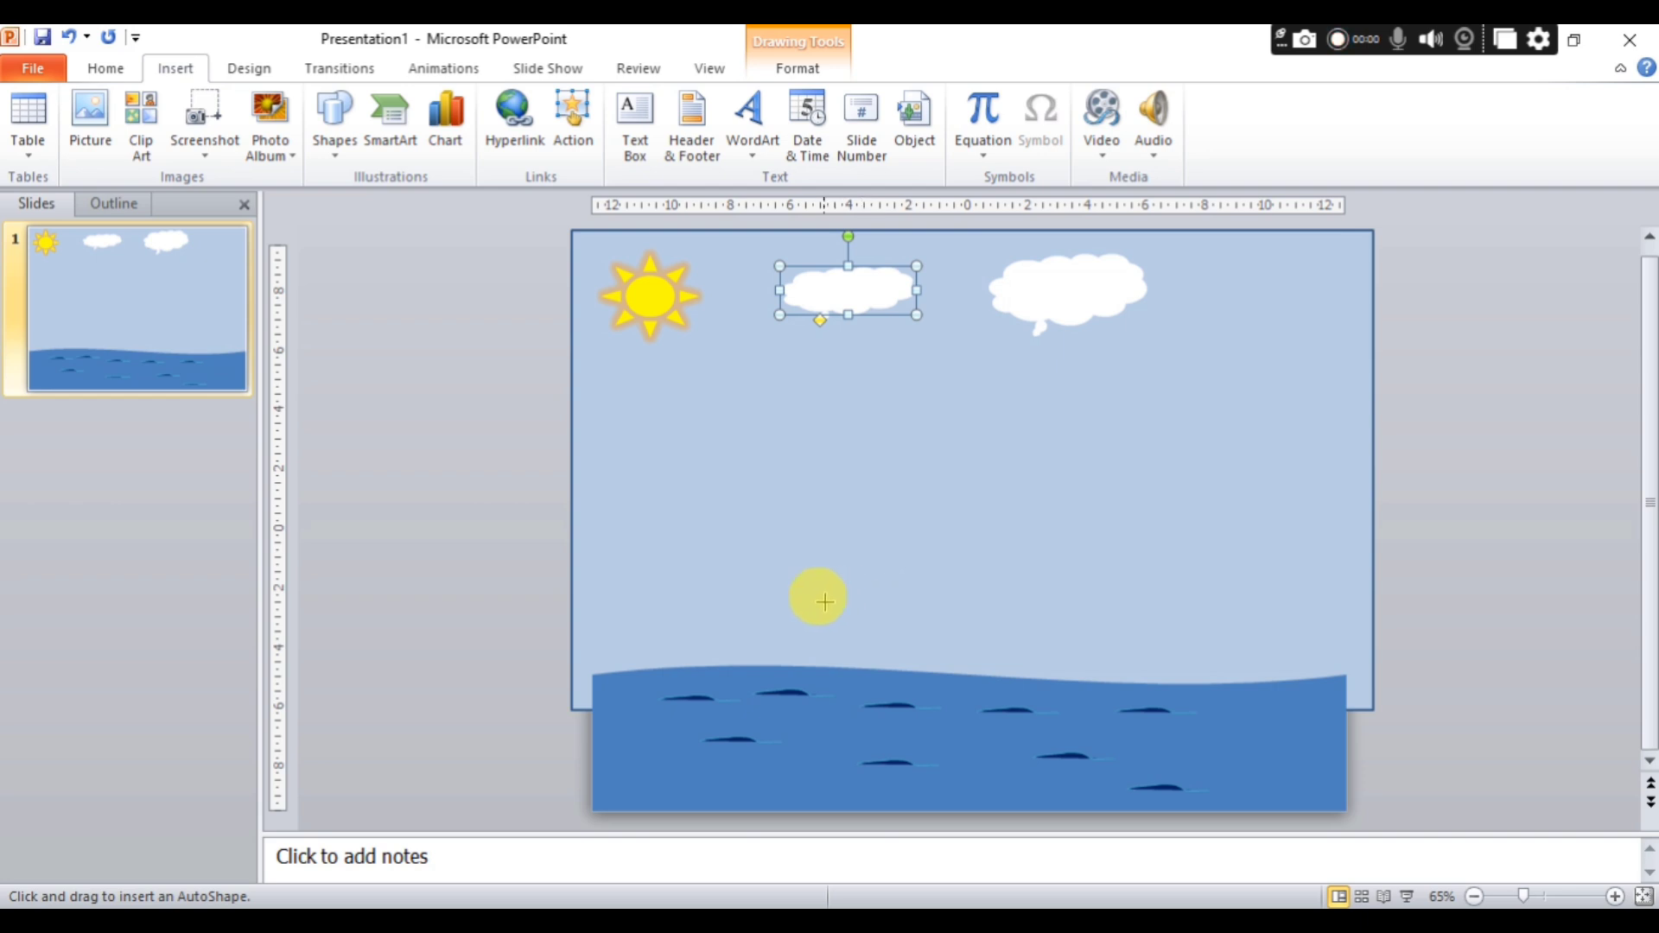
left_click_drag(807, 601, 1167, 700)
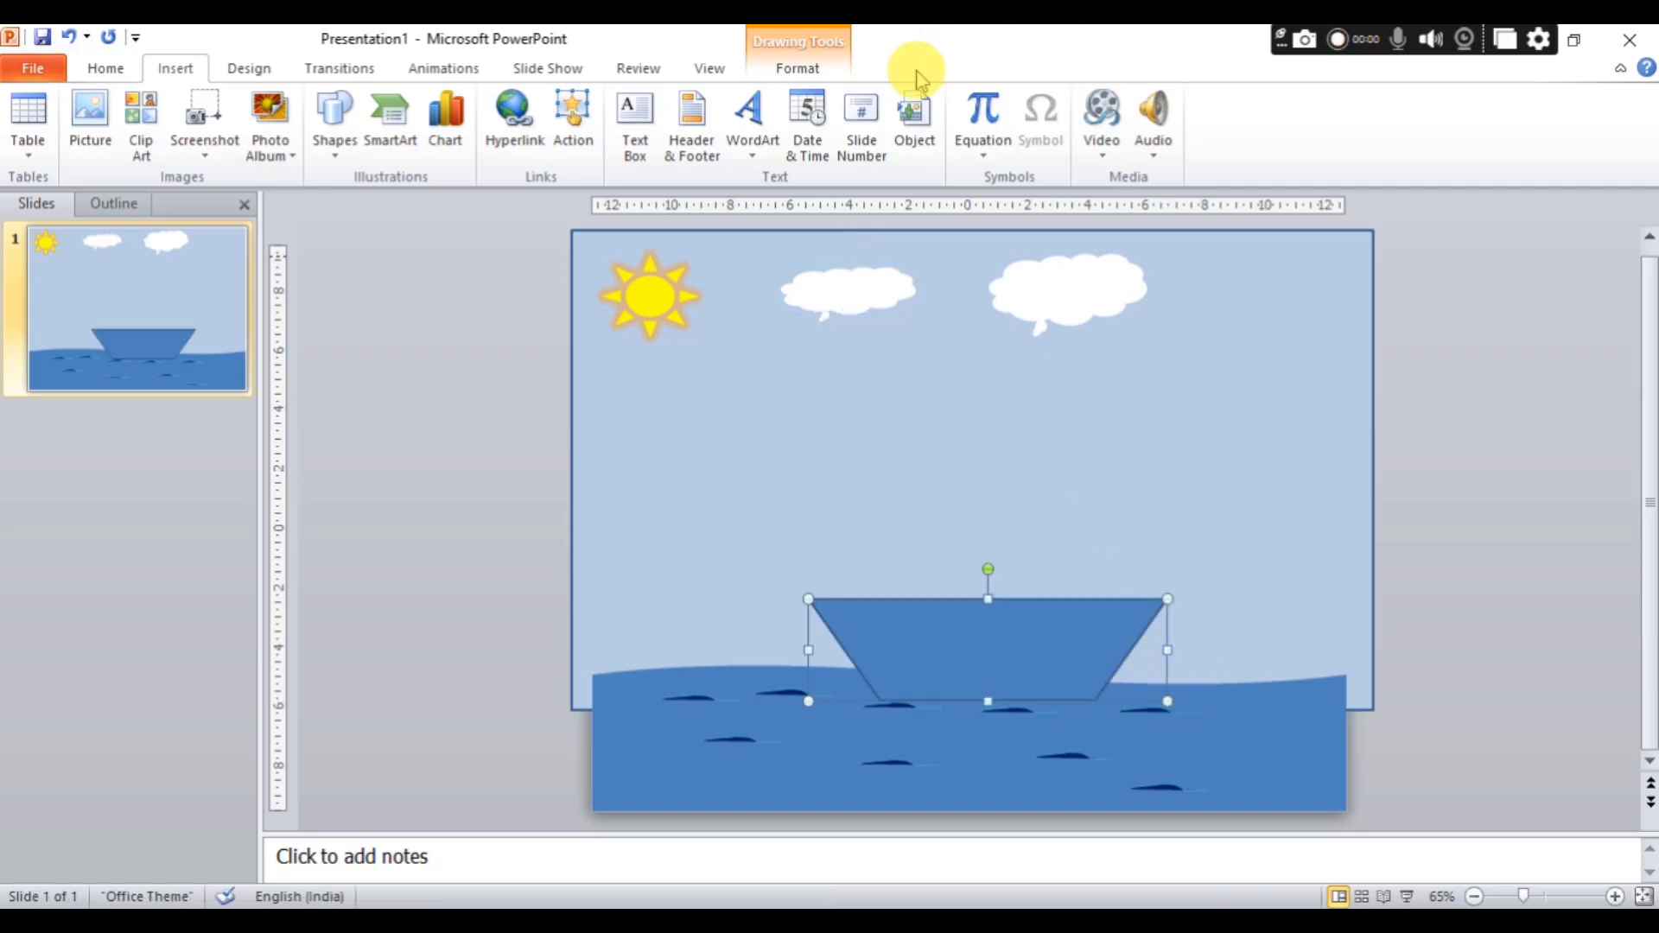
left_click(768, 77)
left_click(869, 152)
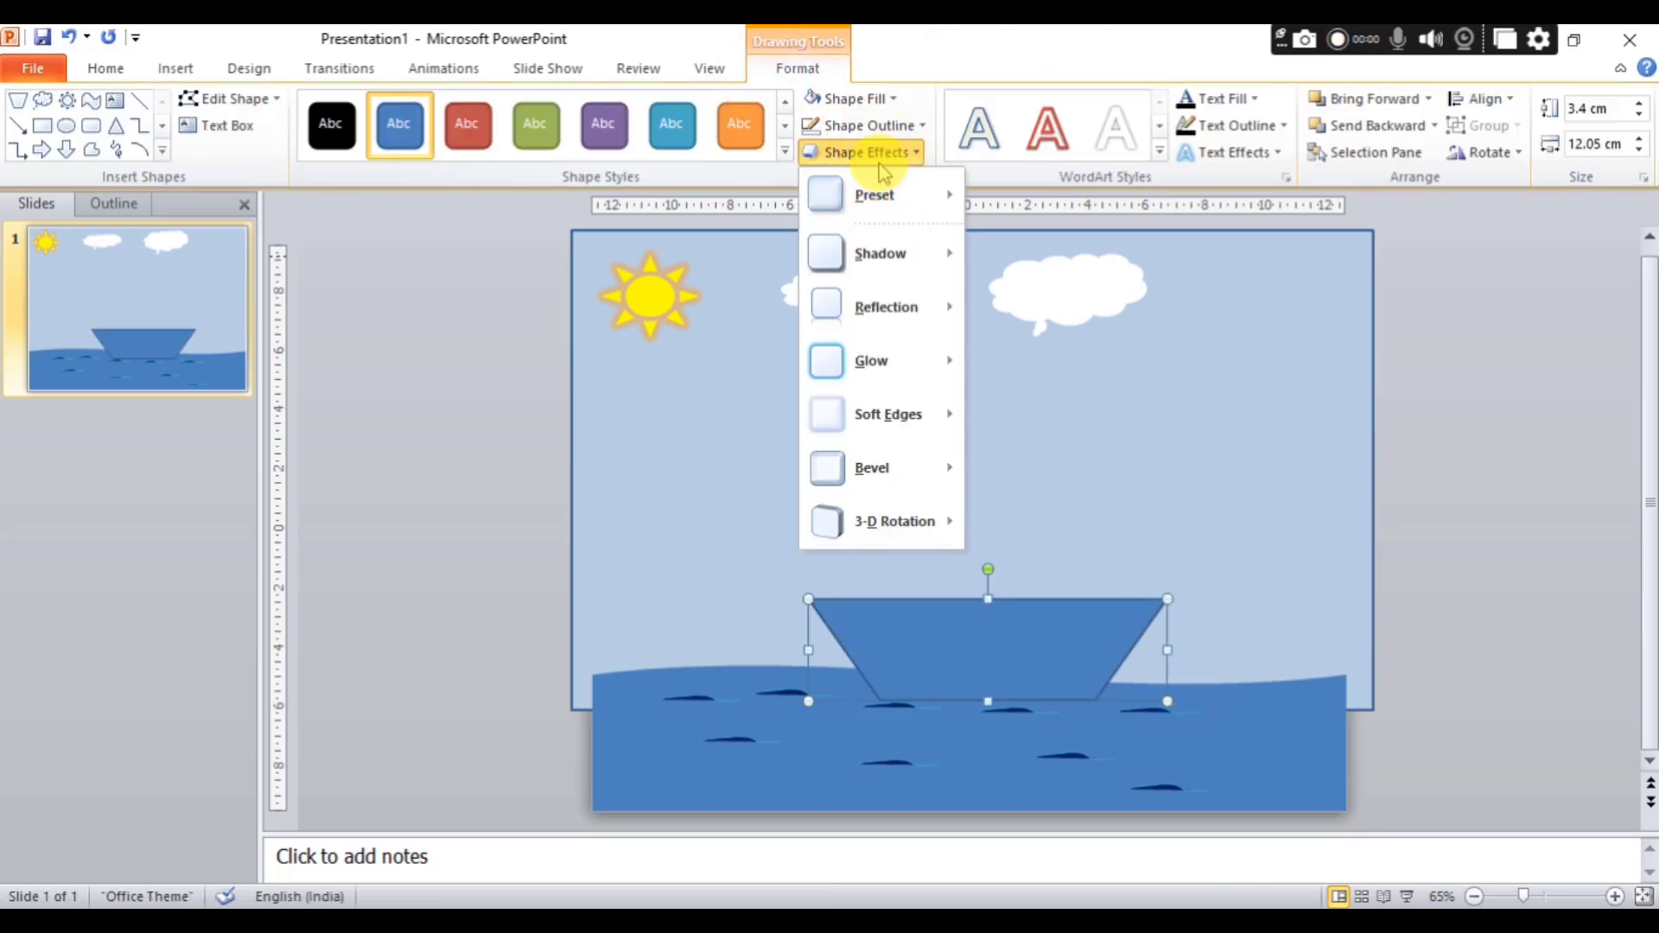
mouse_move(942, 525)
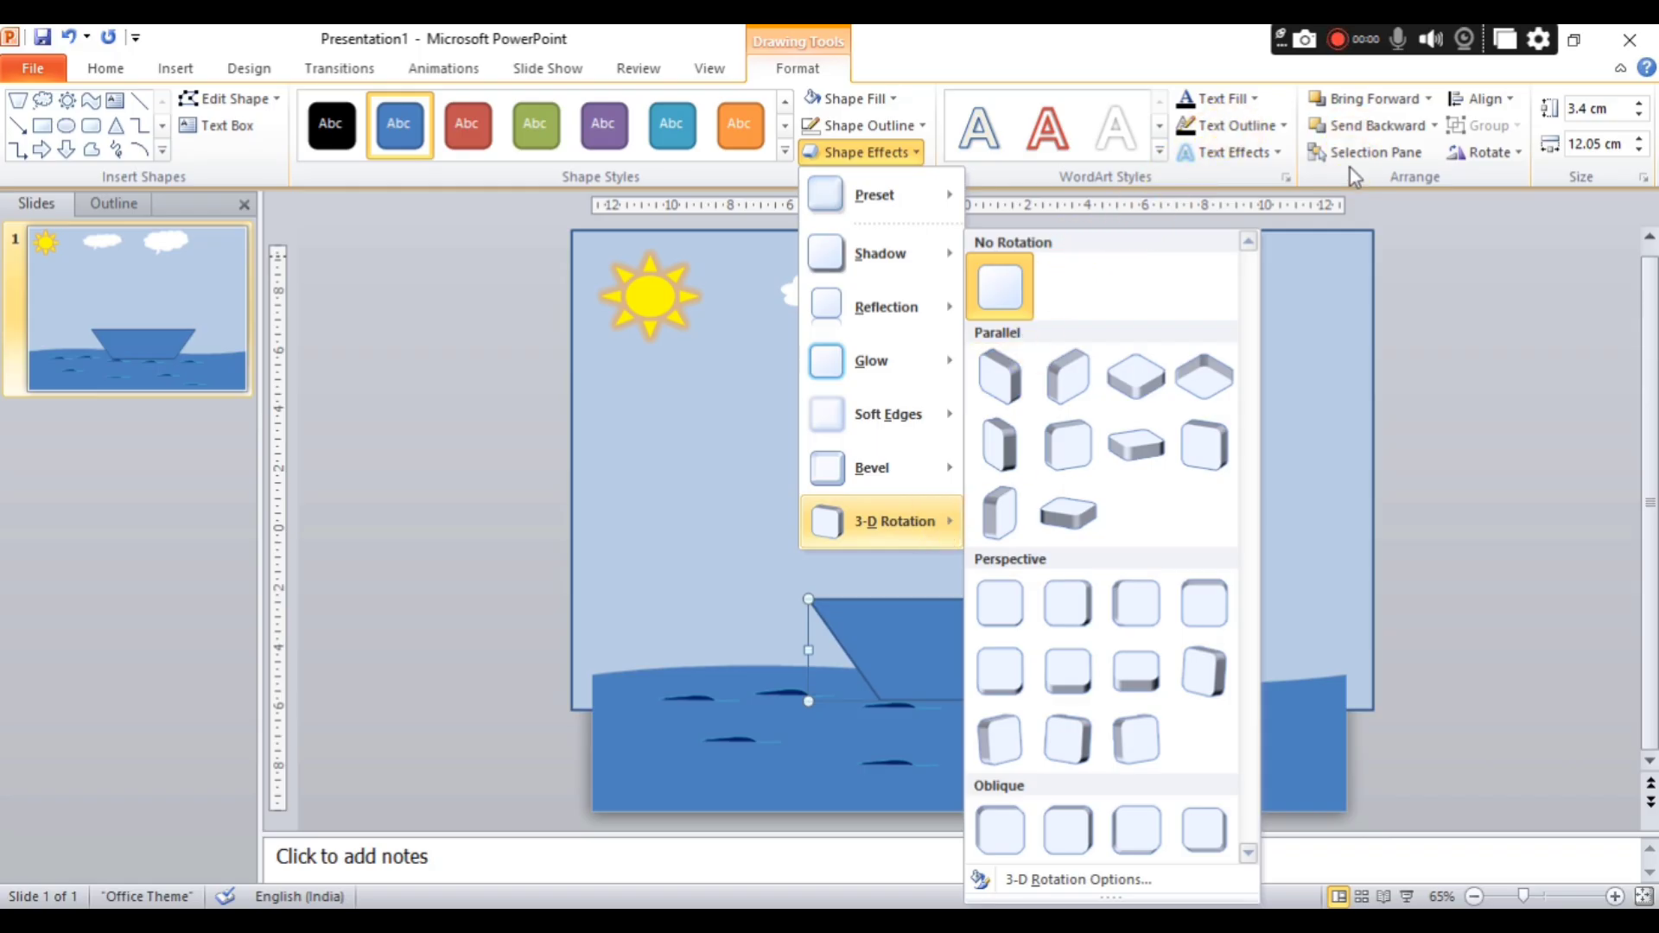
left_click(884, 98)
mouse_move(910, 408)
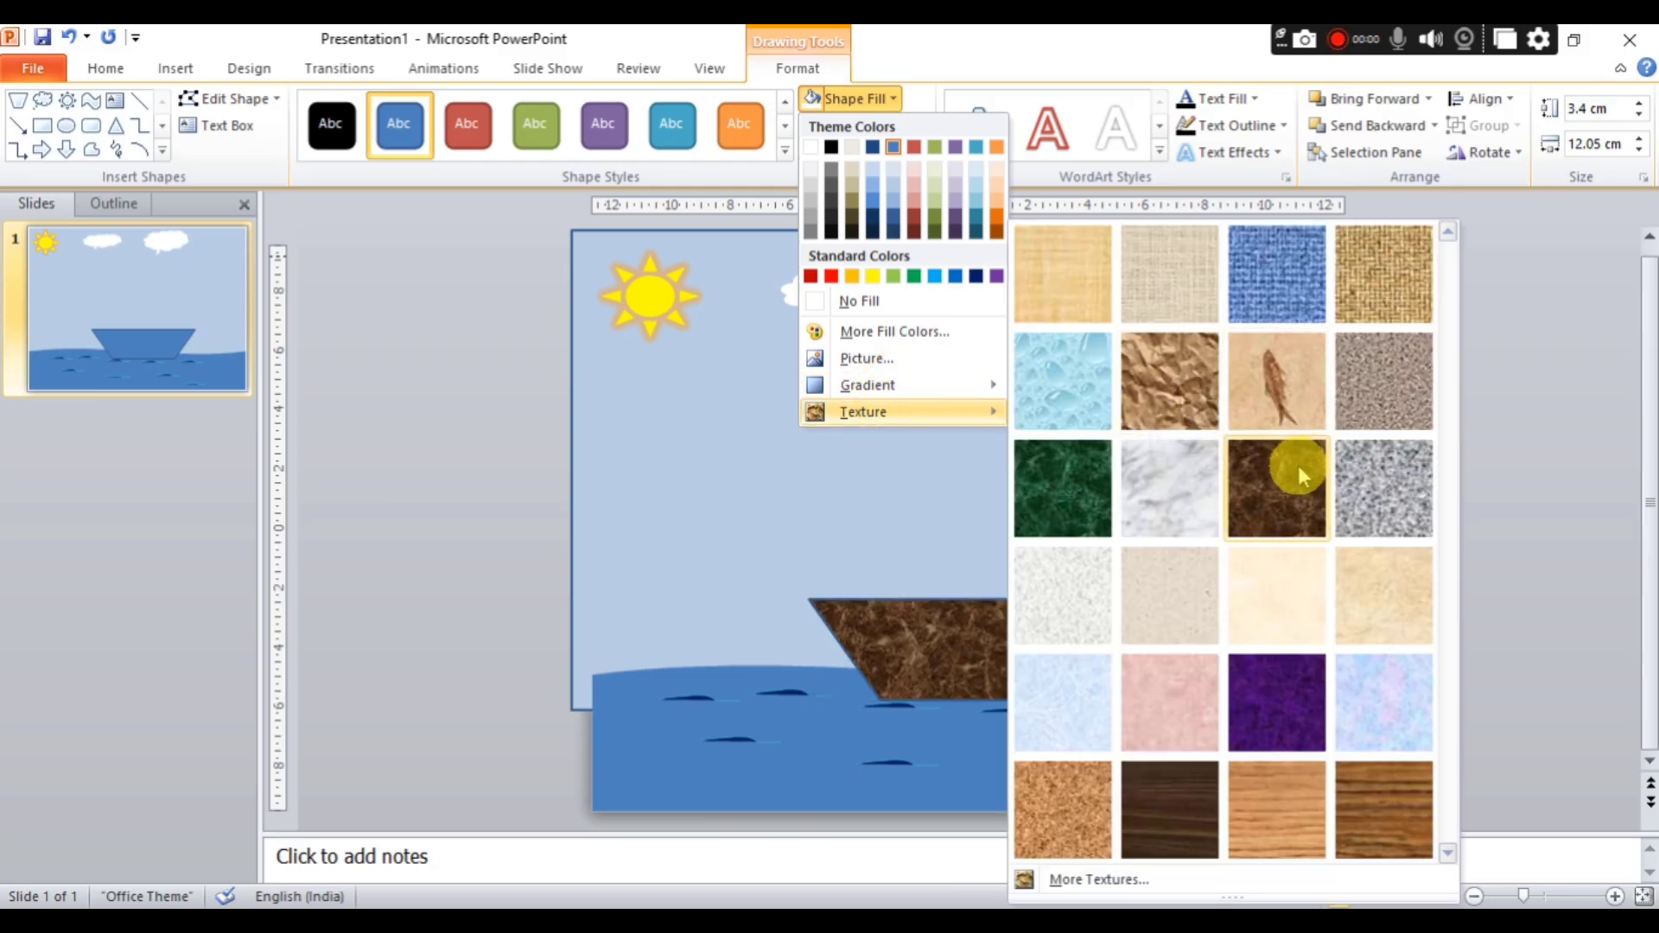
left_click(1373, 795)
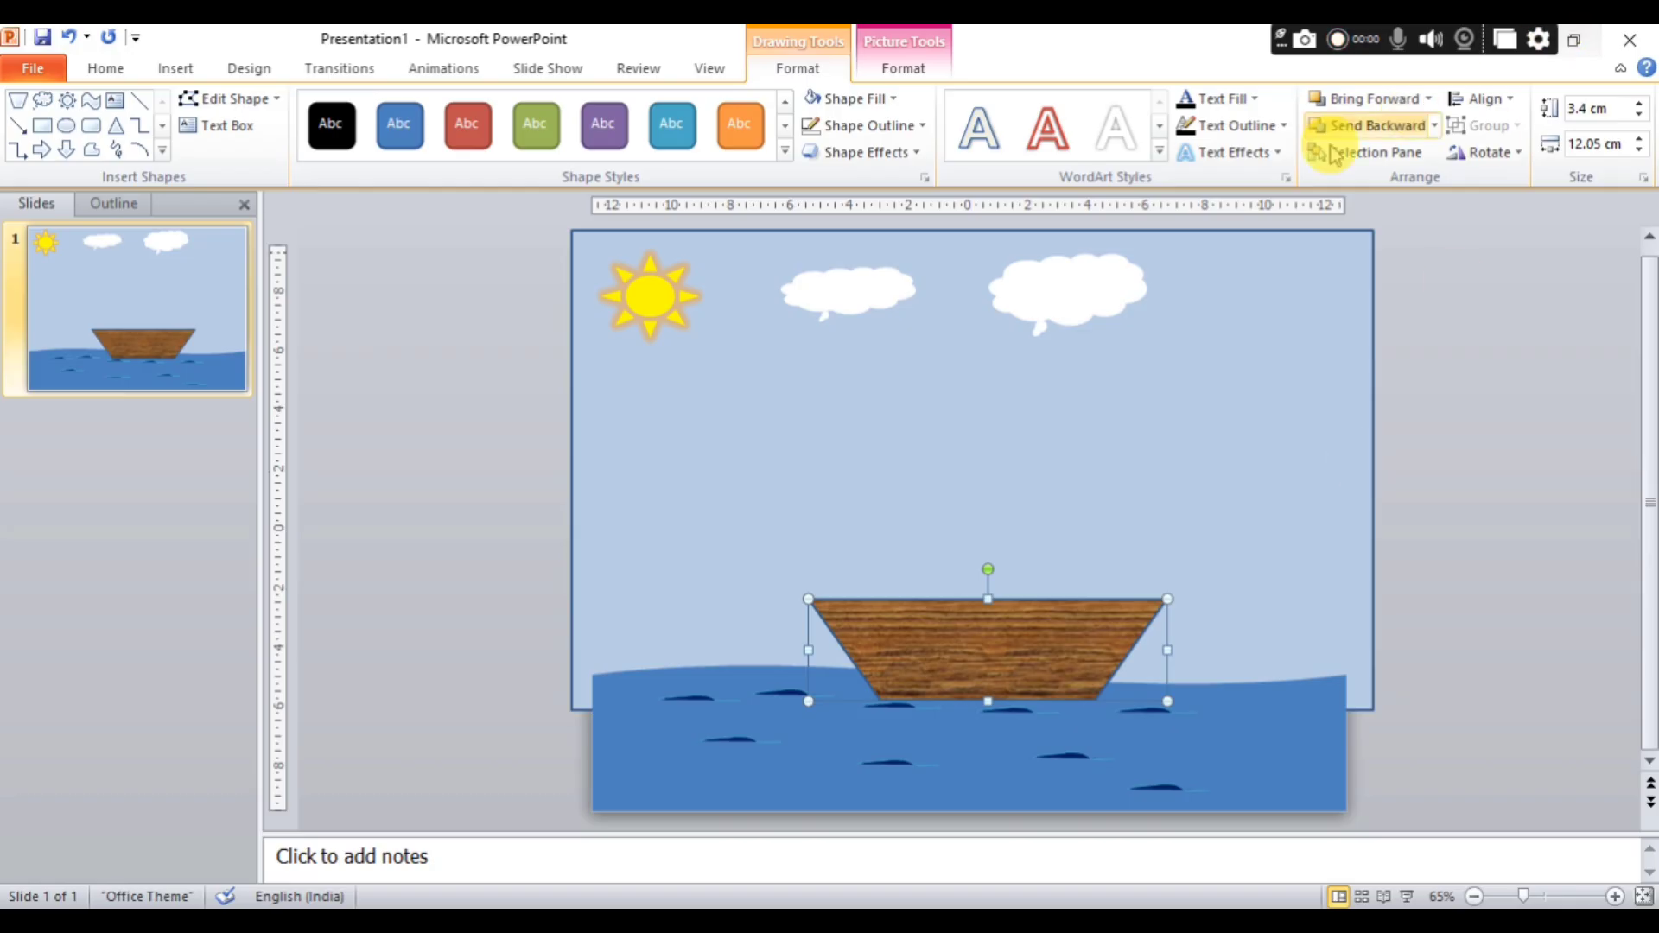
Remove the boat hull's outline and apply the Circle bevel effect to it.
left_click(862, 126)
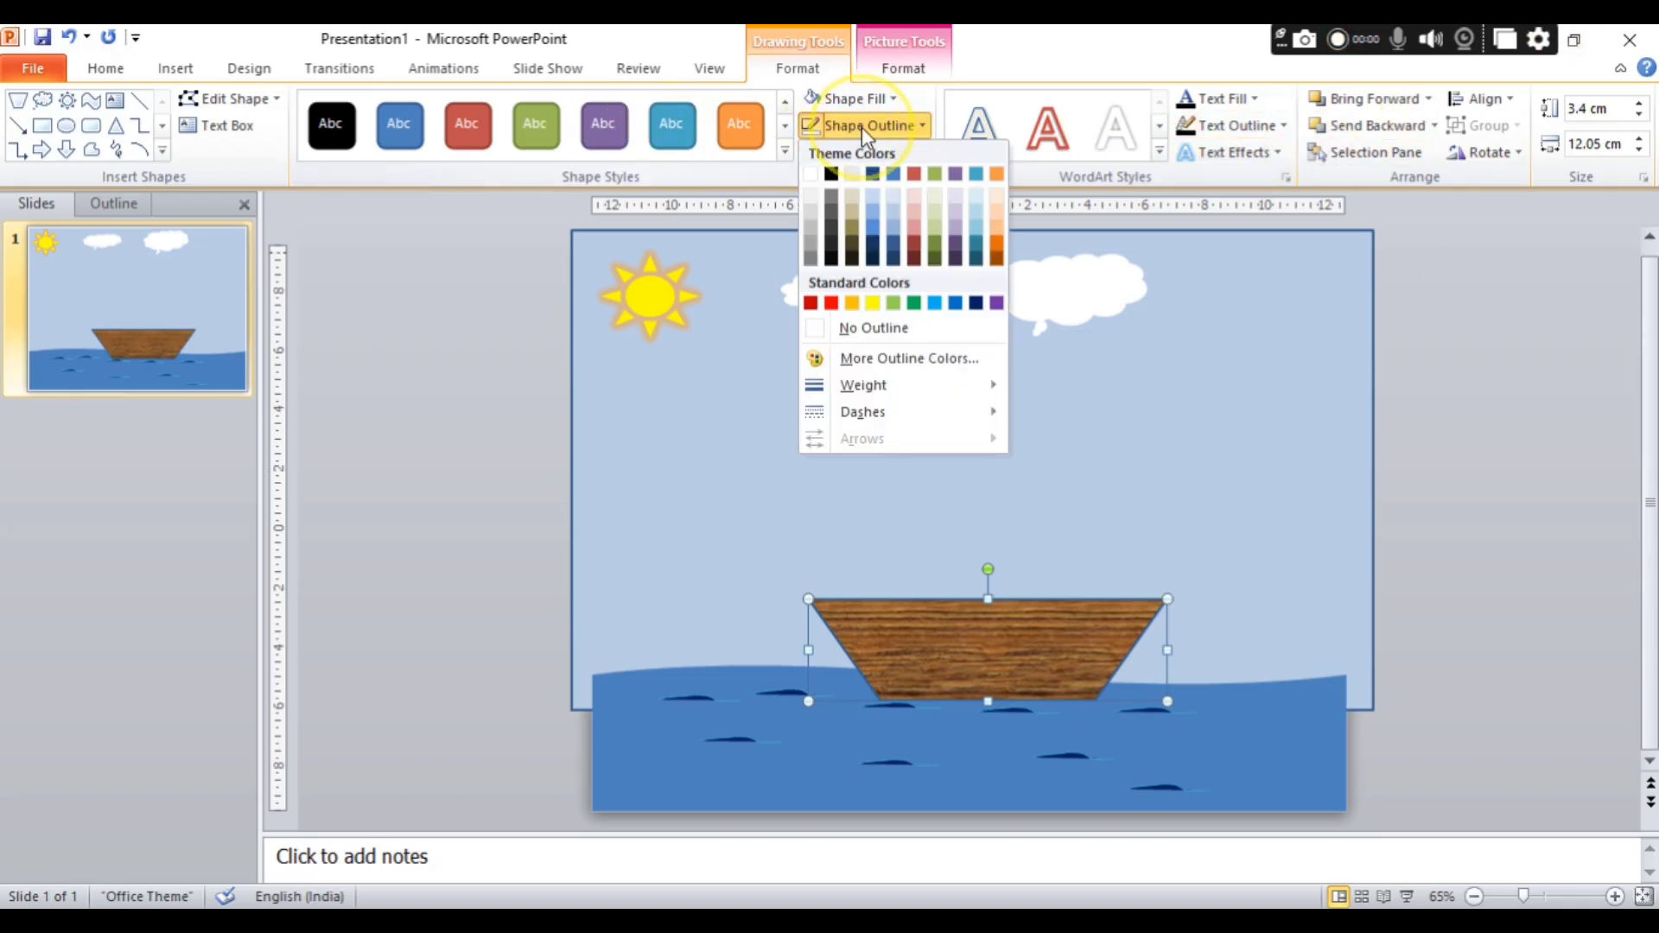
left_click(885, 327)
left_click(902, 163)
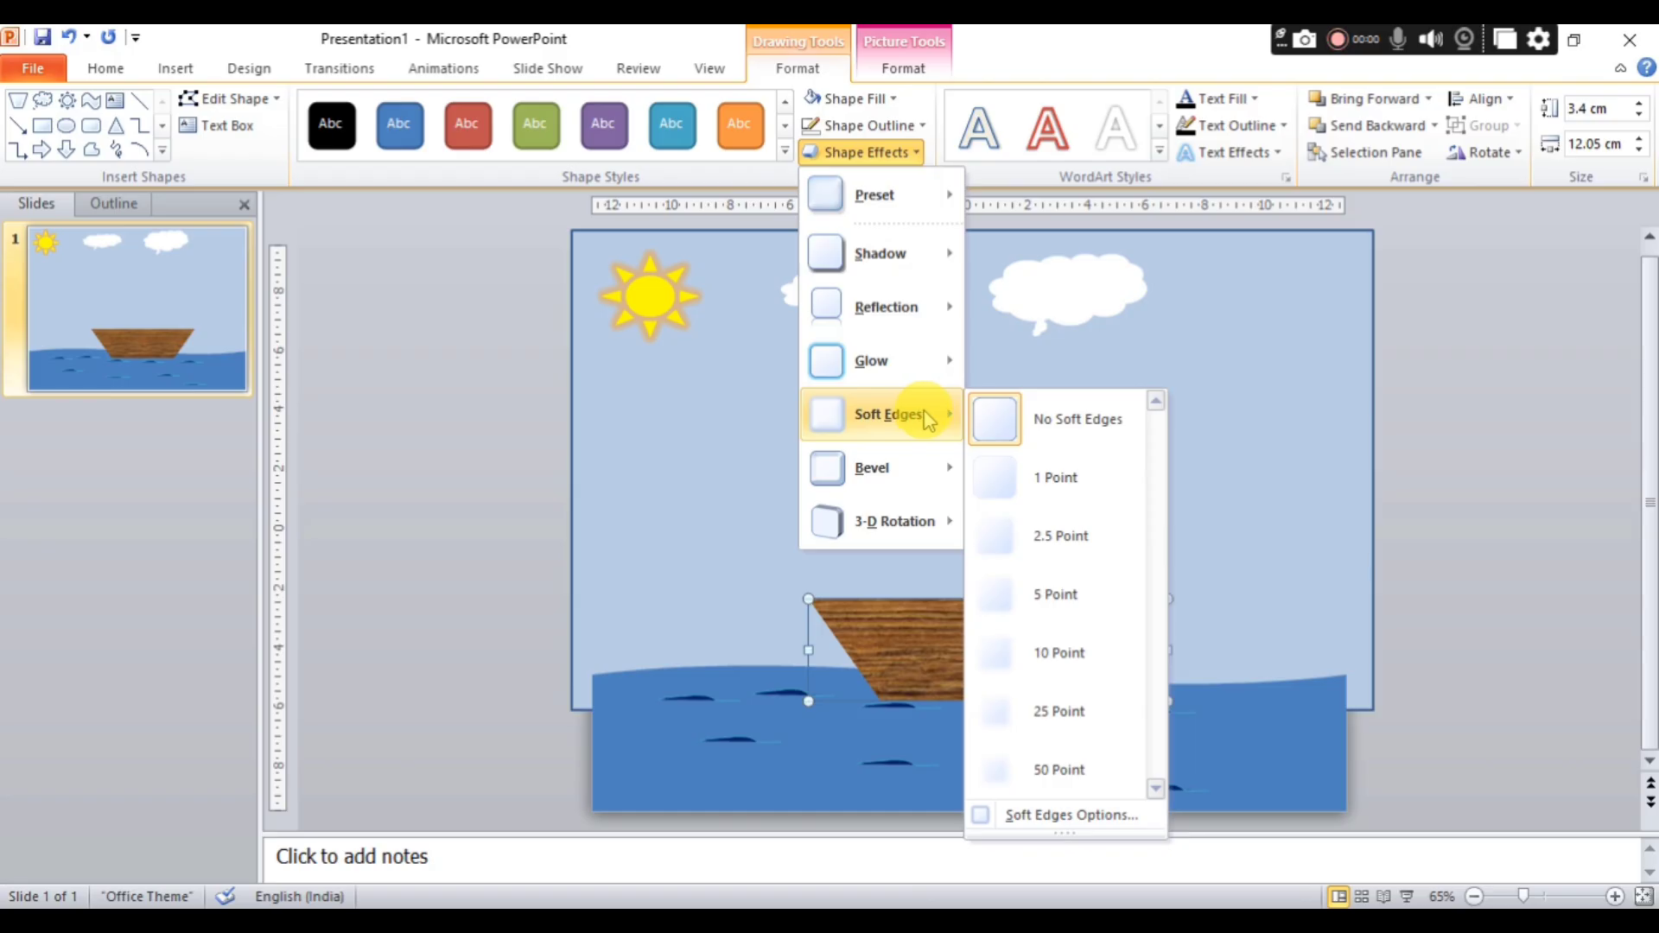
mouse_move(923, 304)
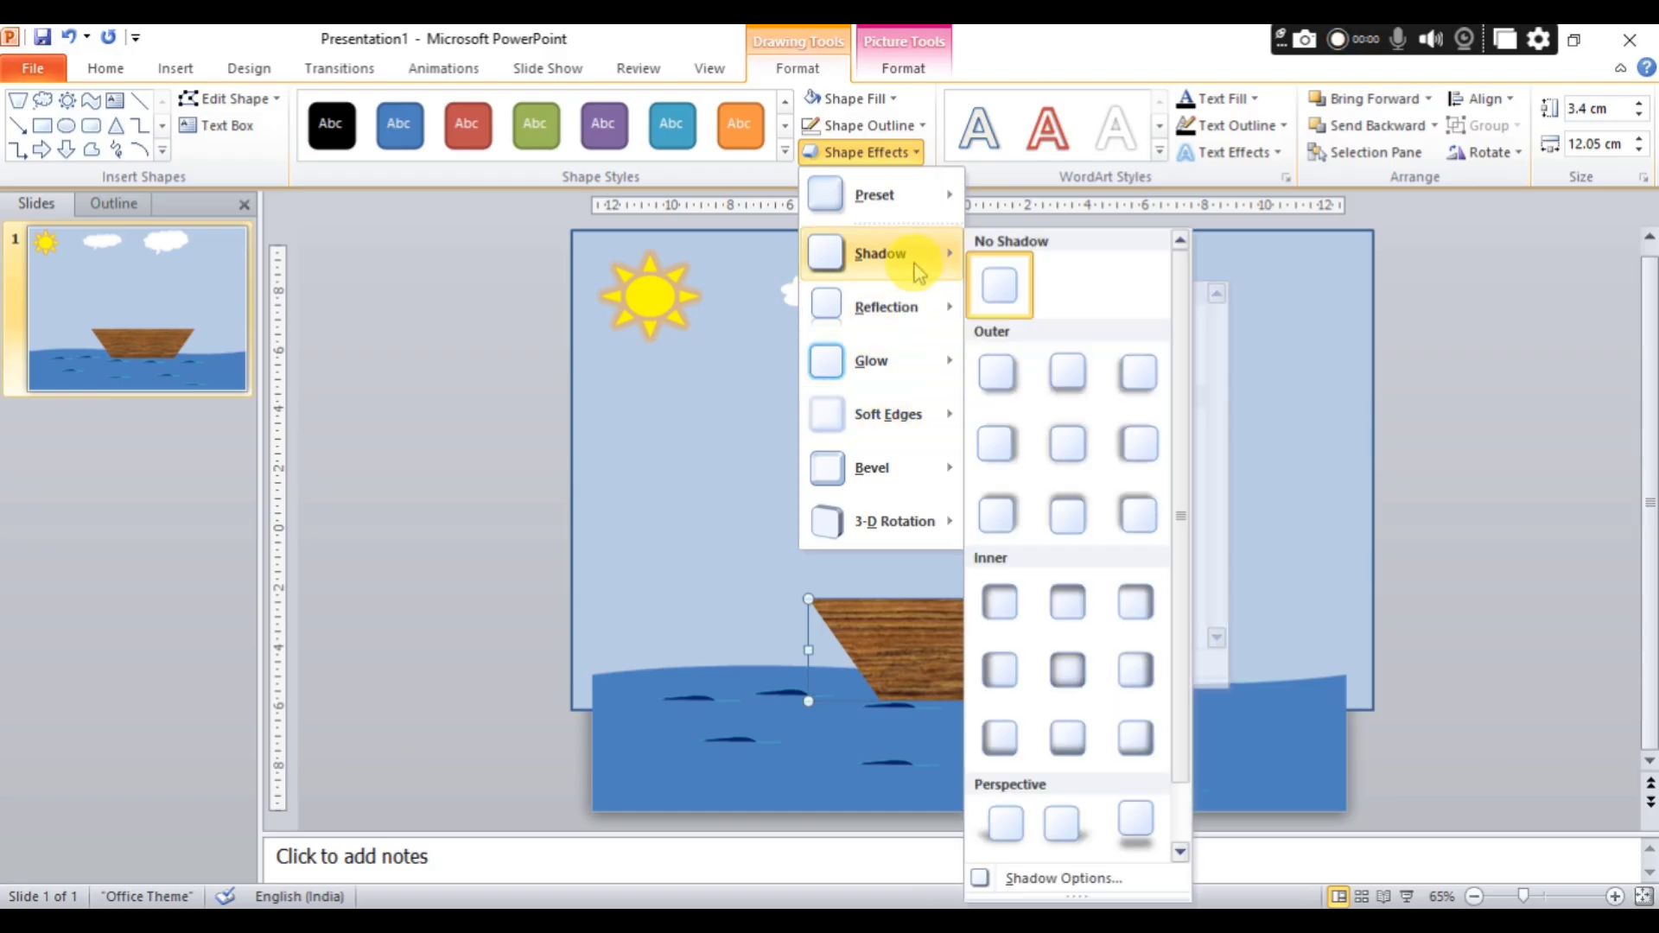
mouse_move(899, 473)
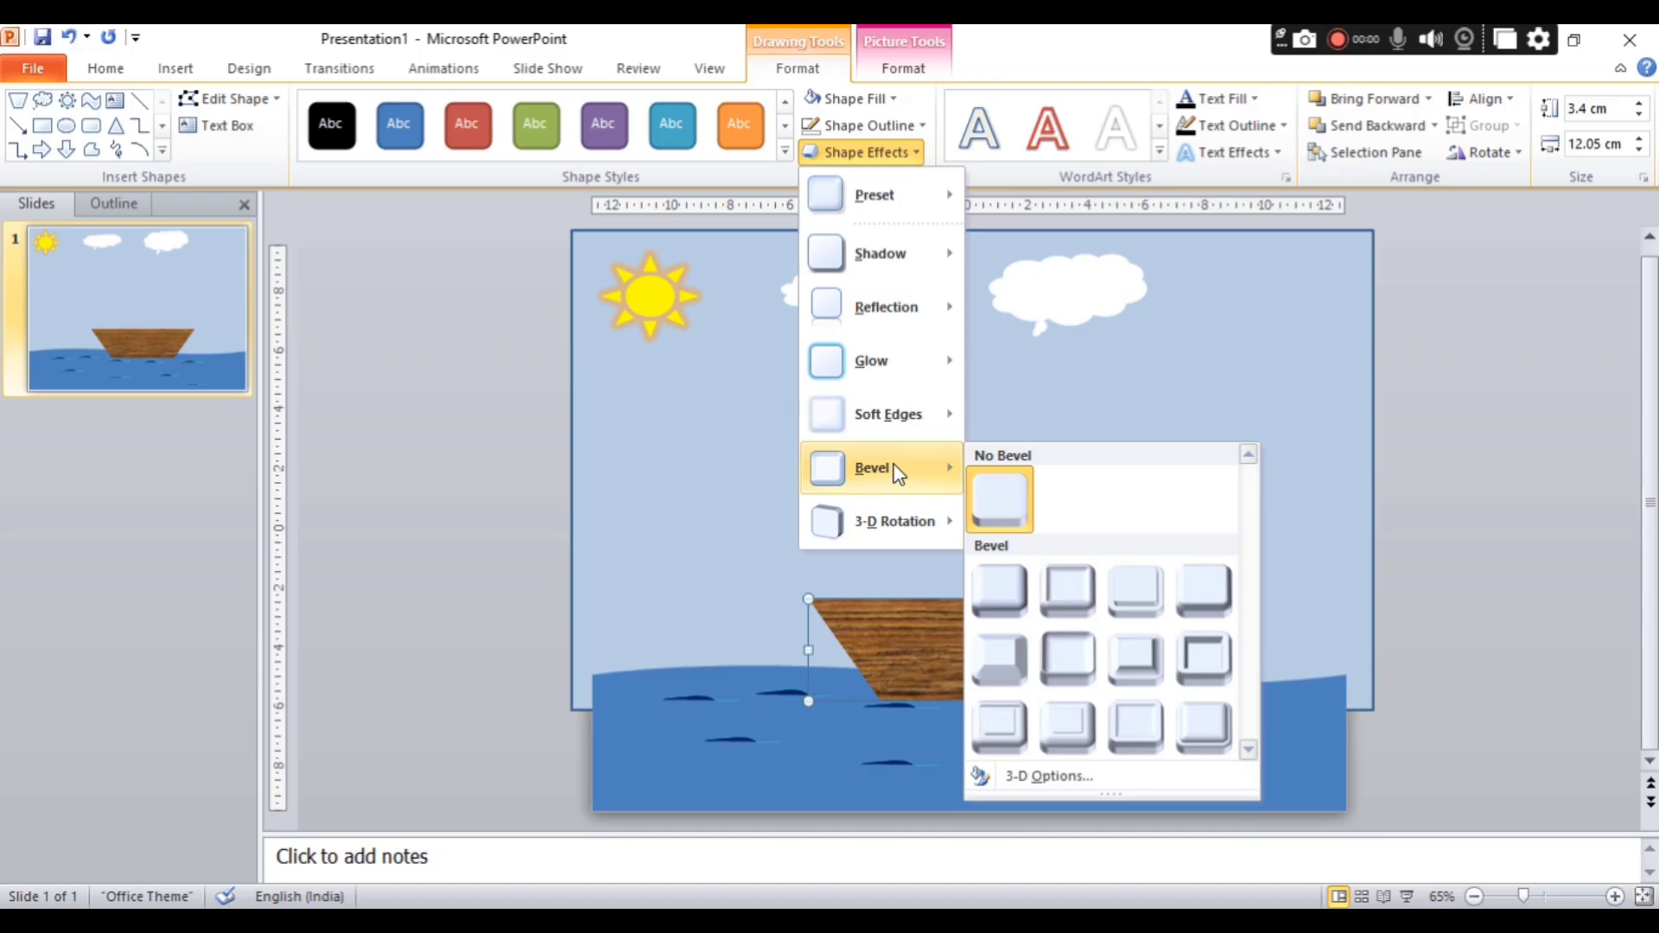
left_click(1003, 591)
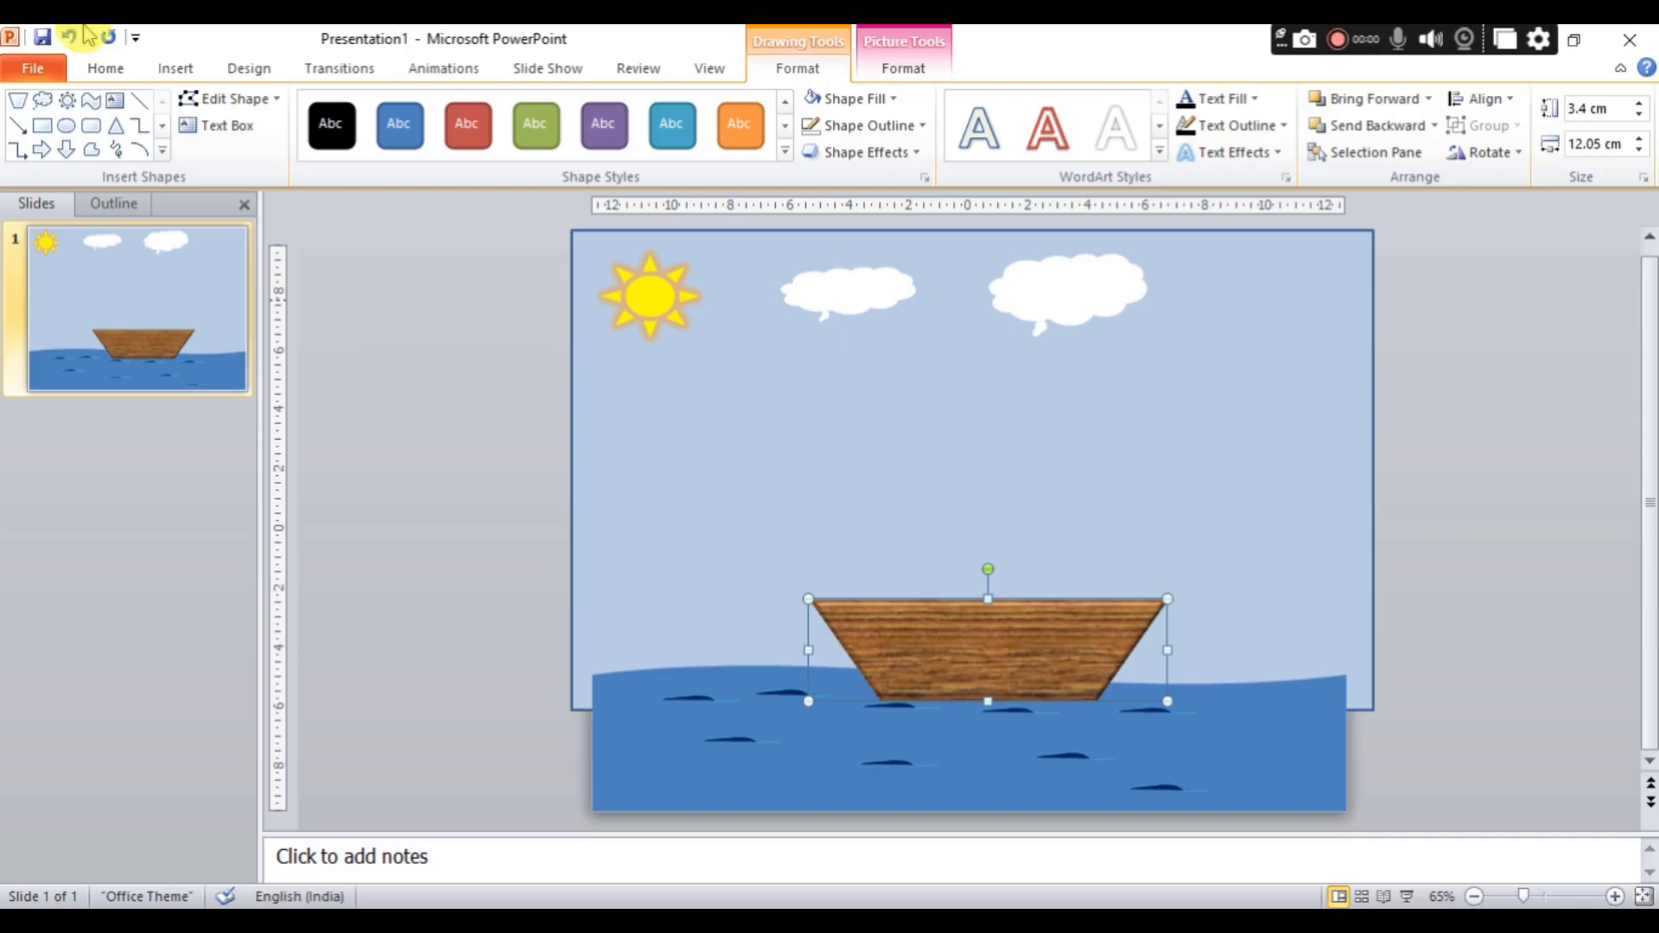
Draw a vertical mast line about 5.8 cm tall at the hull's left end and a right triangle about 2.9 by 3.2 cm at its top.
left_click(141, 101)
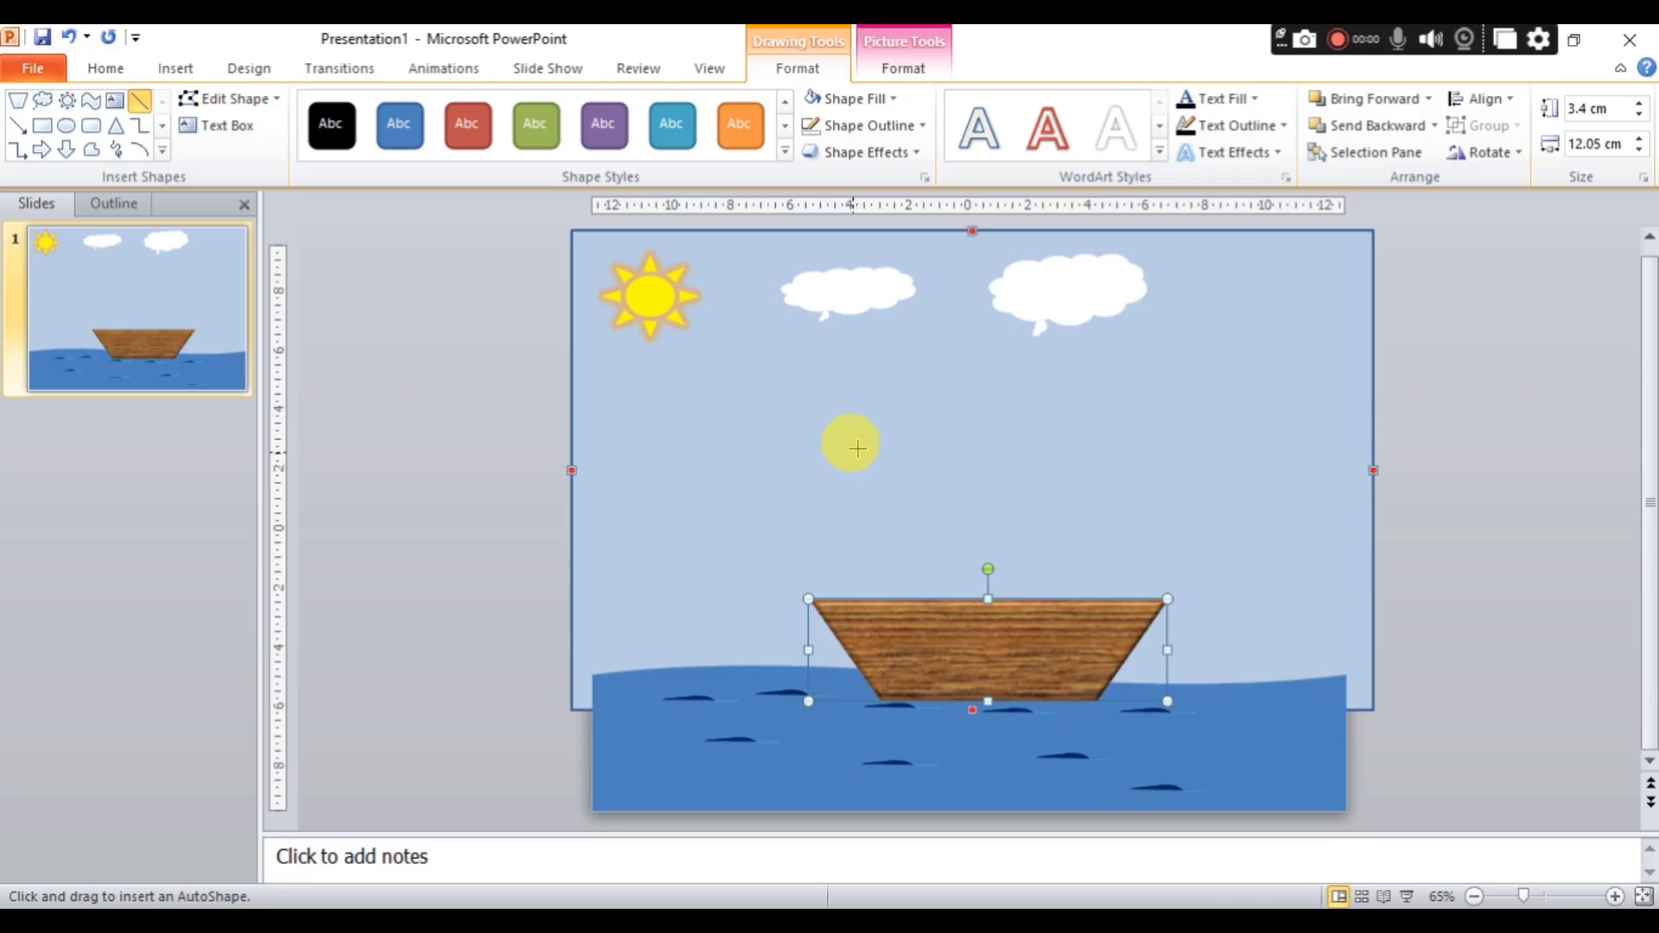
left_click_drag(834, 426, 835, 607)
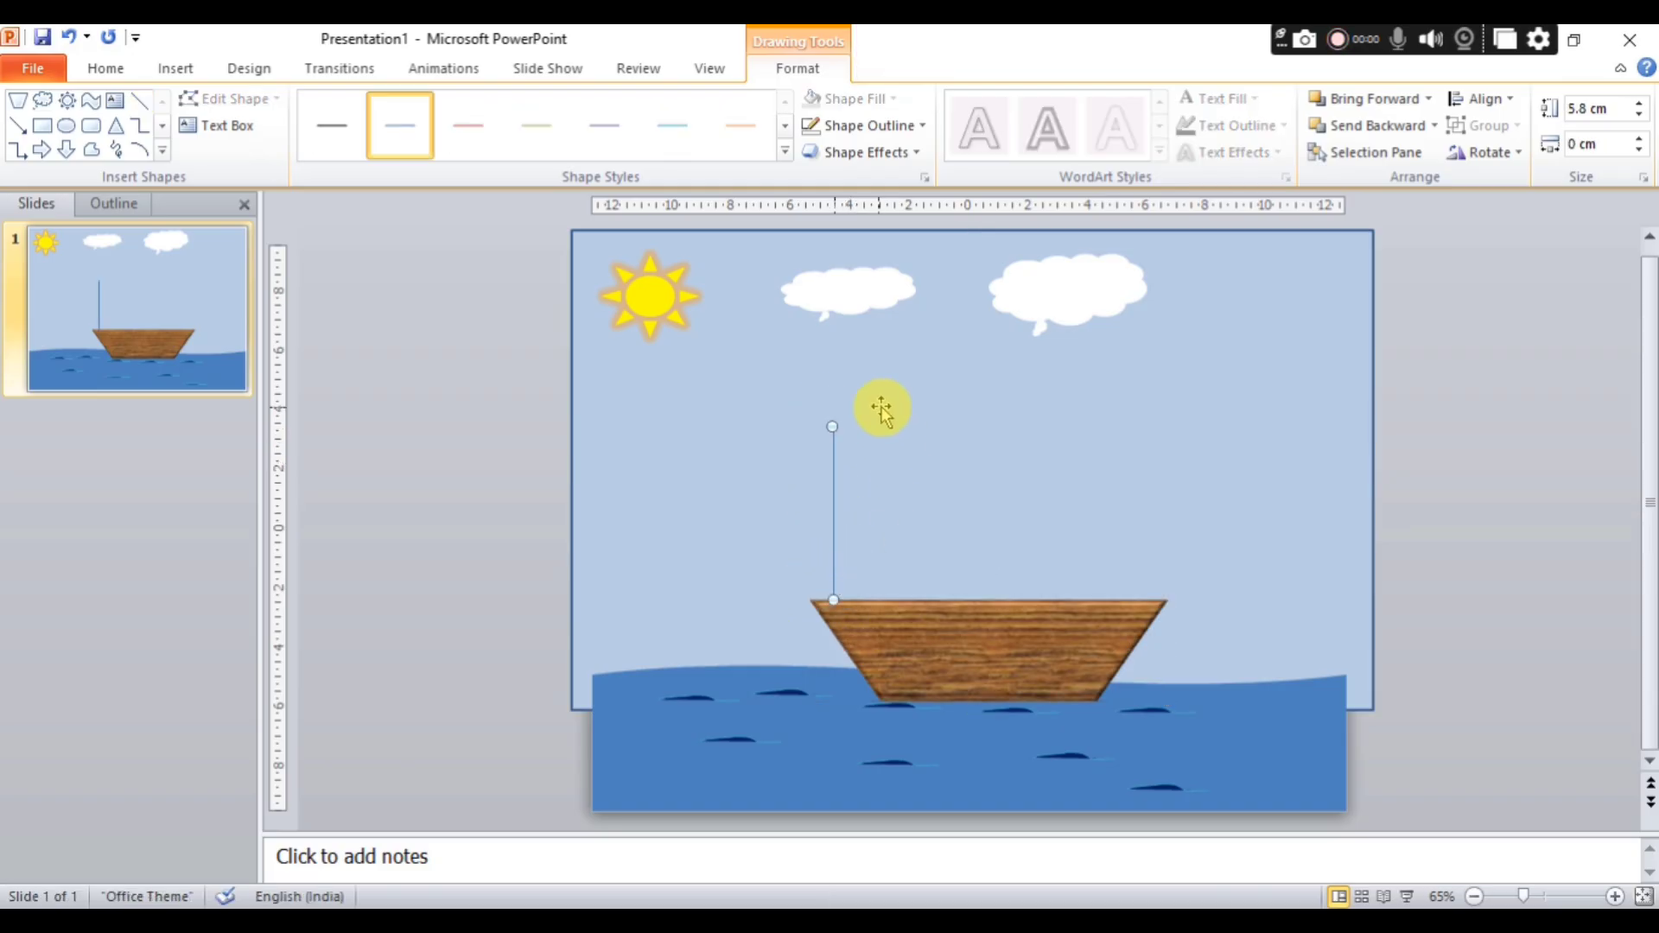
left_click(161, 150)
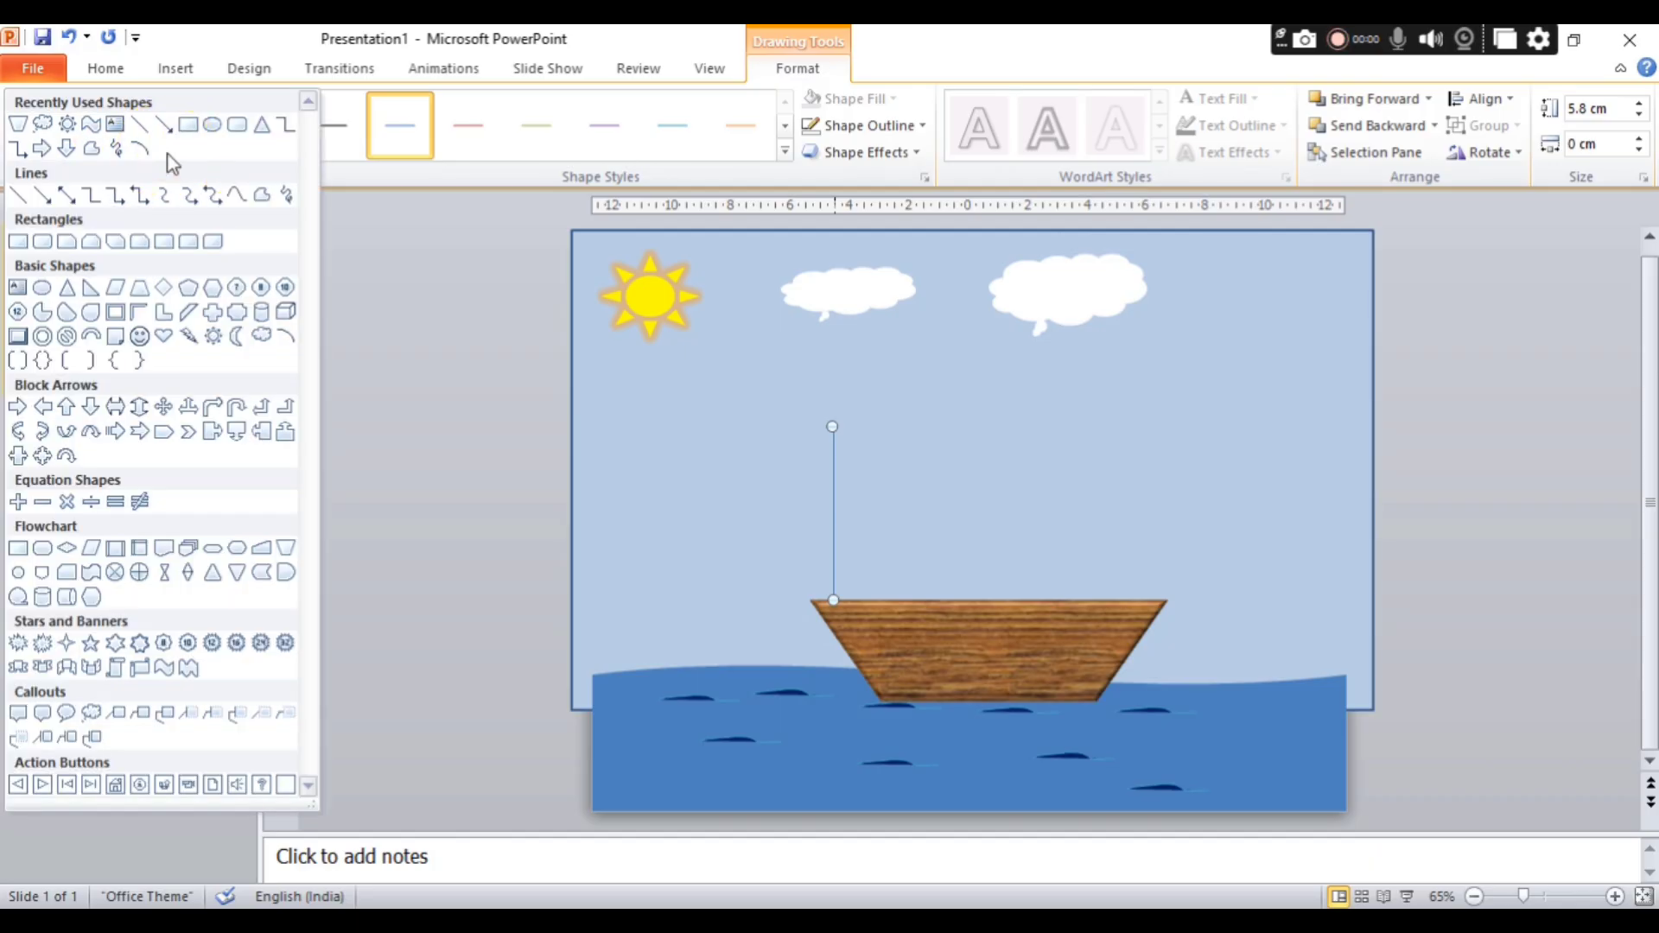
left_click(92, 287)
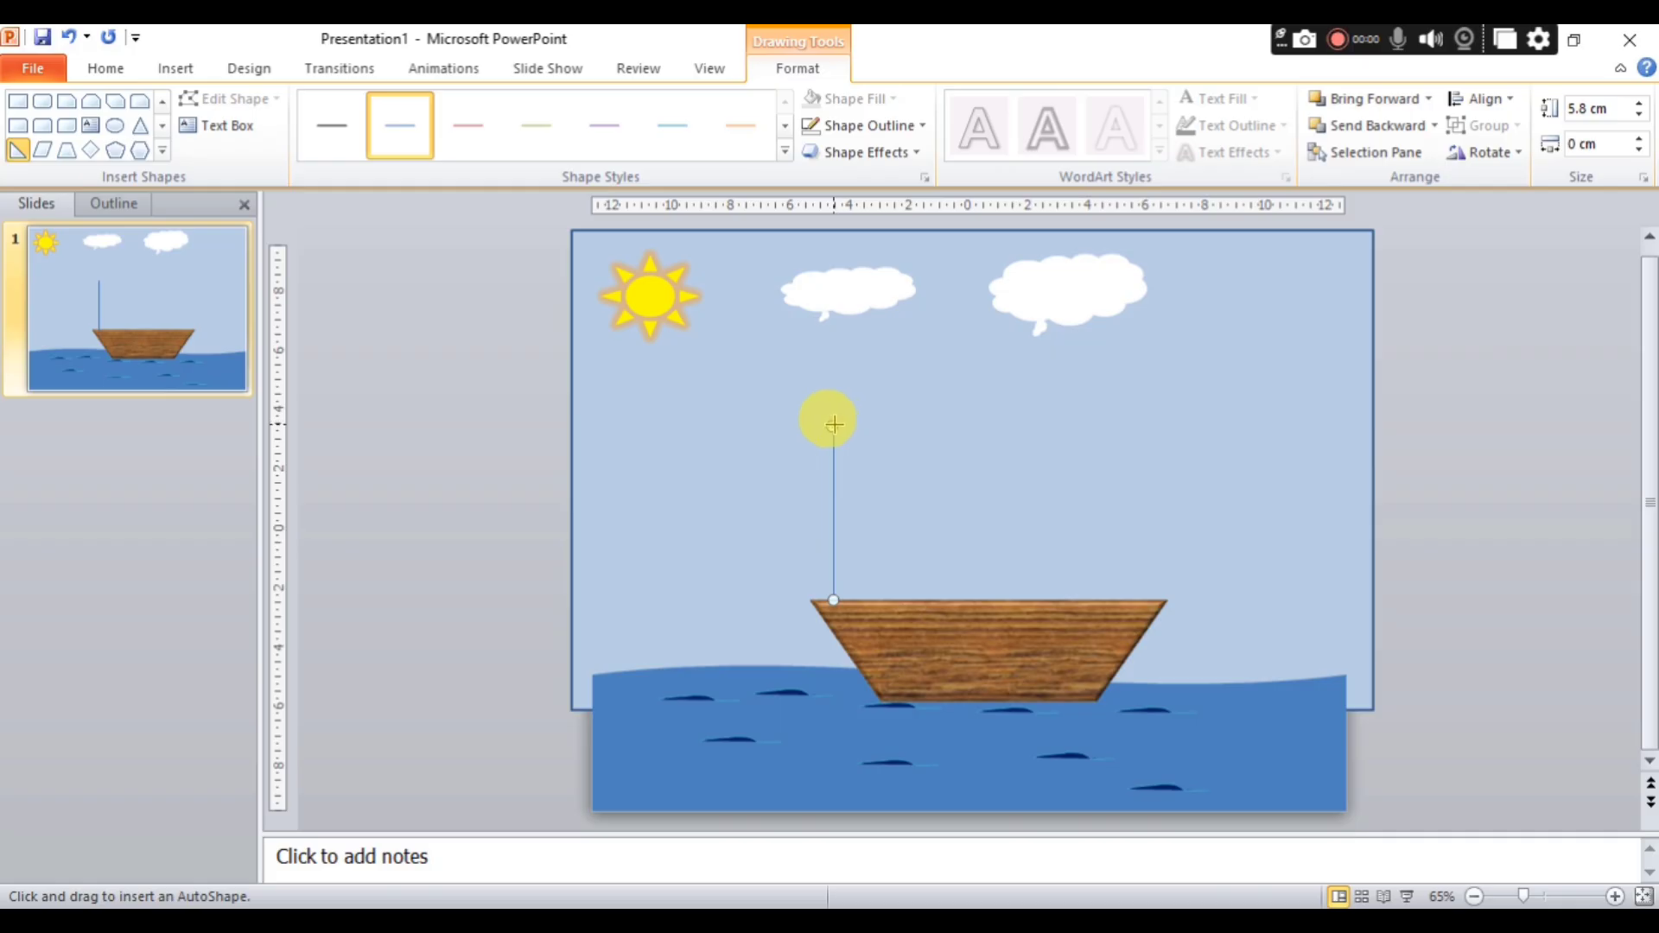
left_click_drag(832, 427, 929, 513)
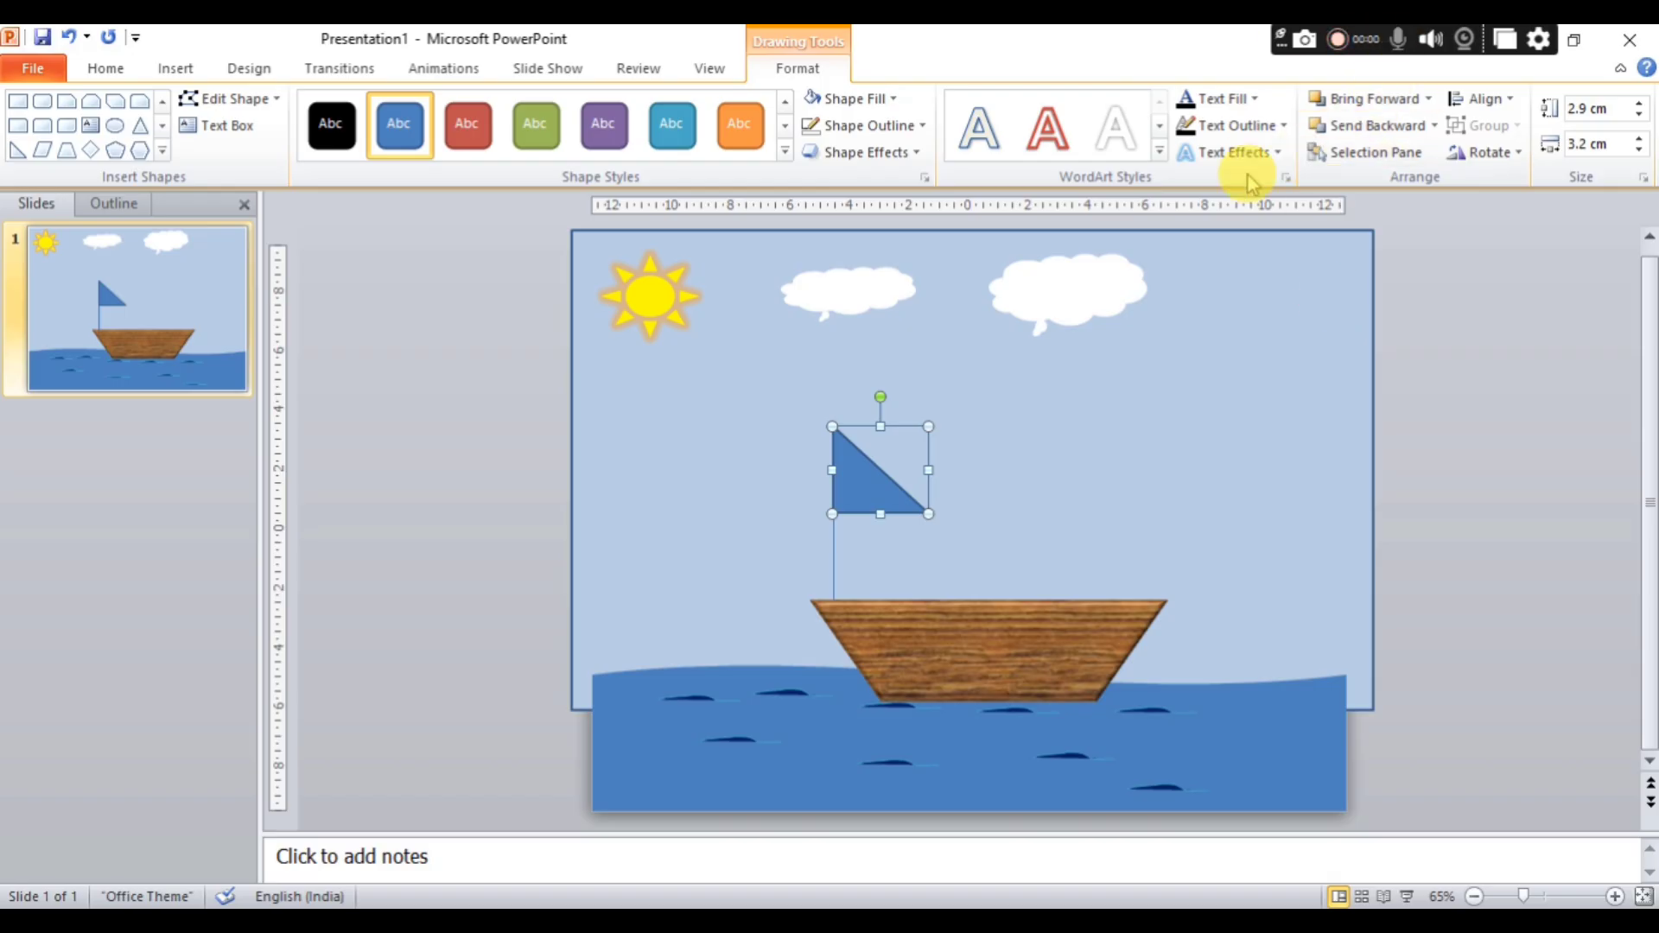
Rotate the triangle left 90° and nudge it so its vertical edge meets the top of the mast from the left.
left_click(1472, 149)
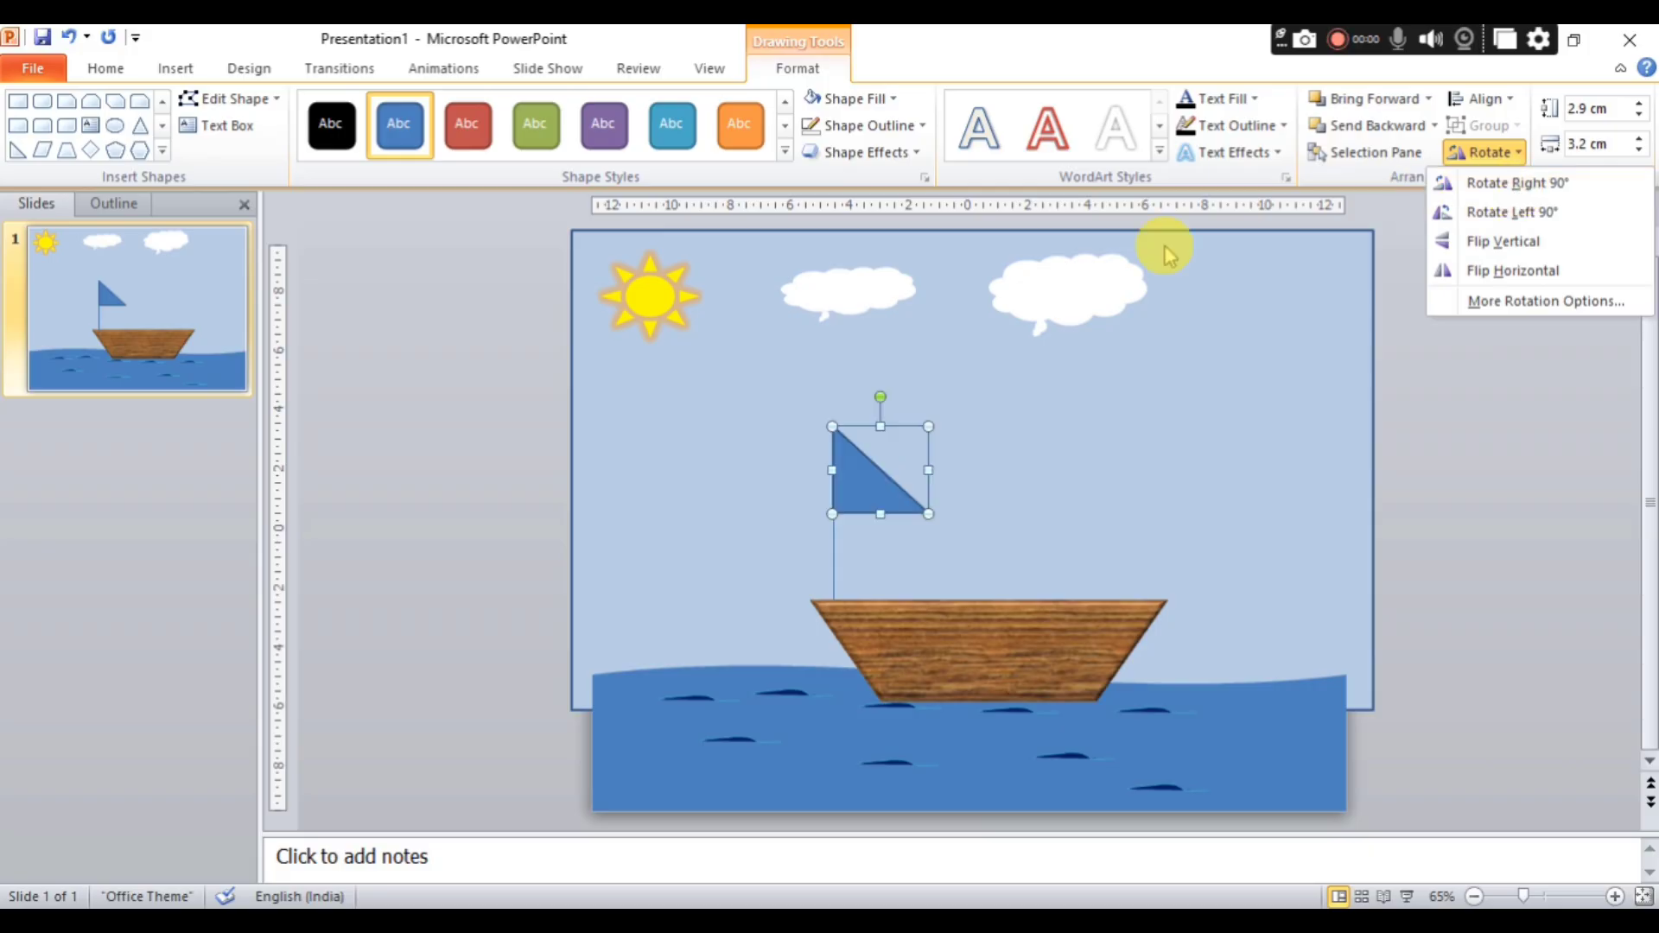
left_click(1502, 218)
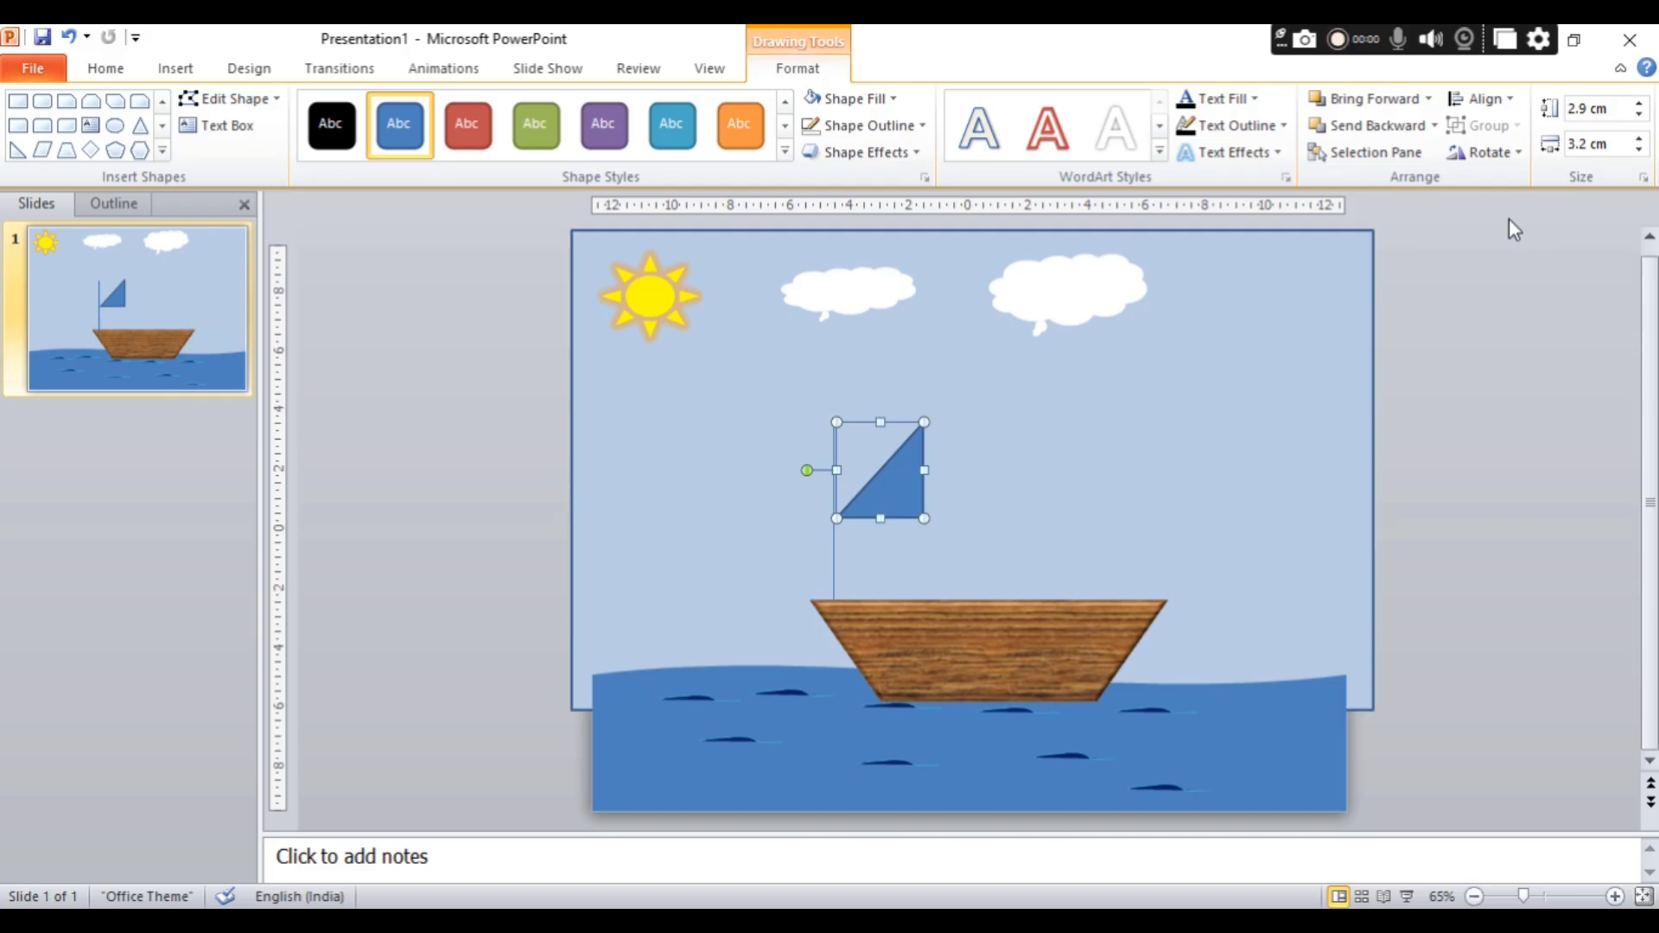
key("Left")
key("Left")
key("Left")
key("Left")
key("Left")
key("Left")
key("Left")
key("Left")
key("Left")
key("Left")
key("Left")
key("Left")
key("Left")
key("Left")
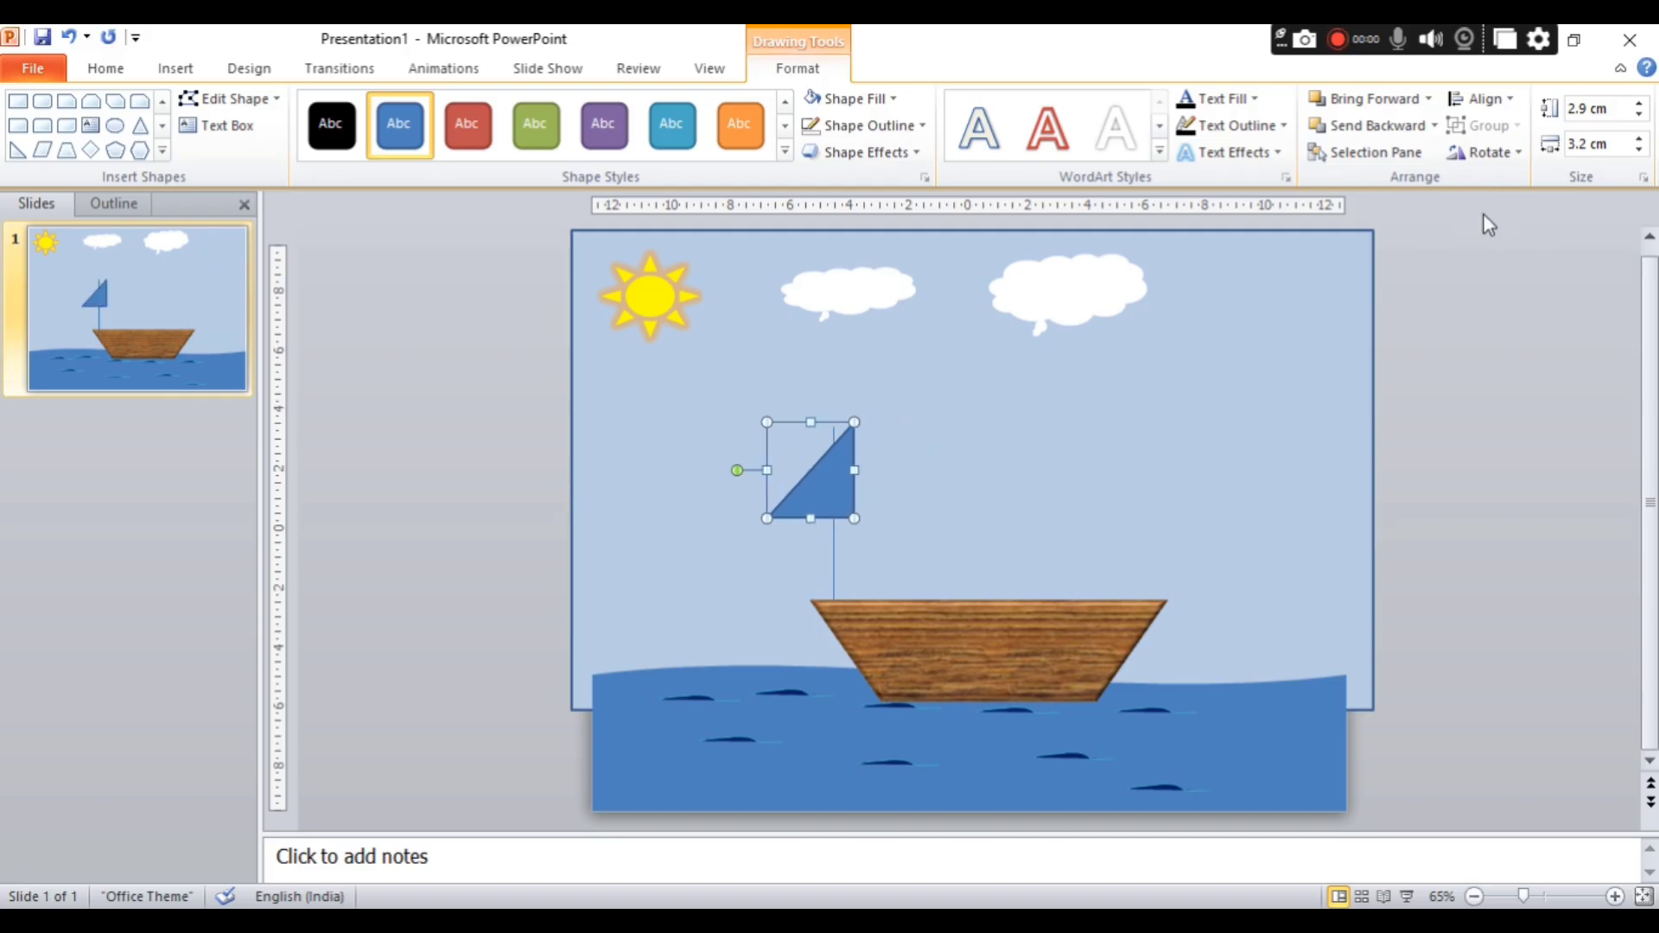
key("Left")
key("Left")
key("ctrl+Up")
key("ctrl+Right")
key("ctrl+Right")
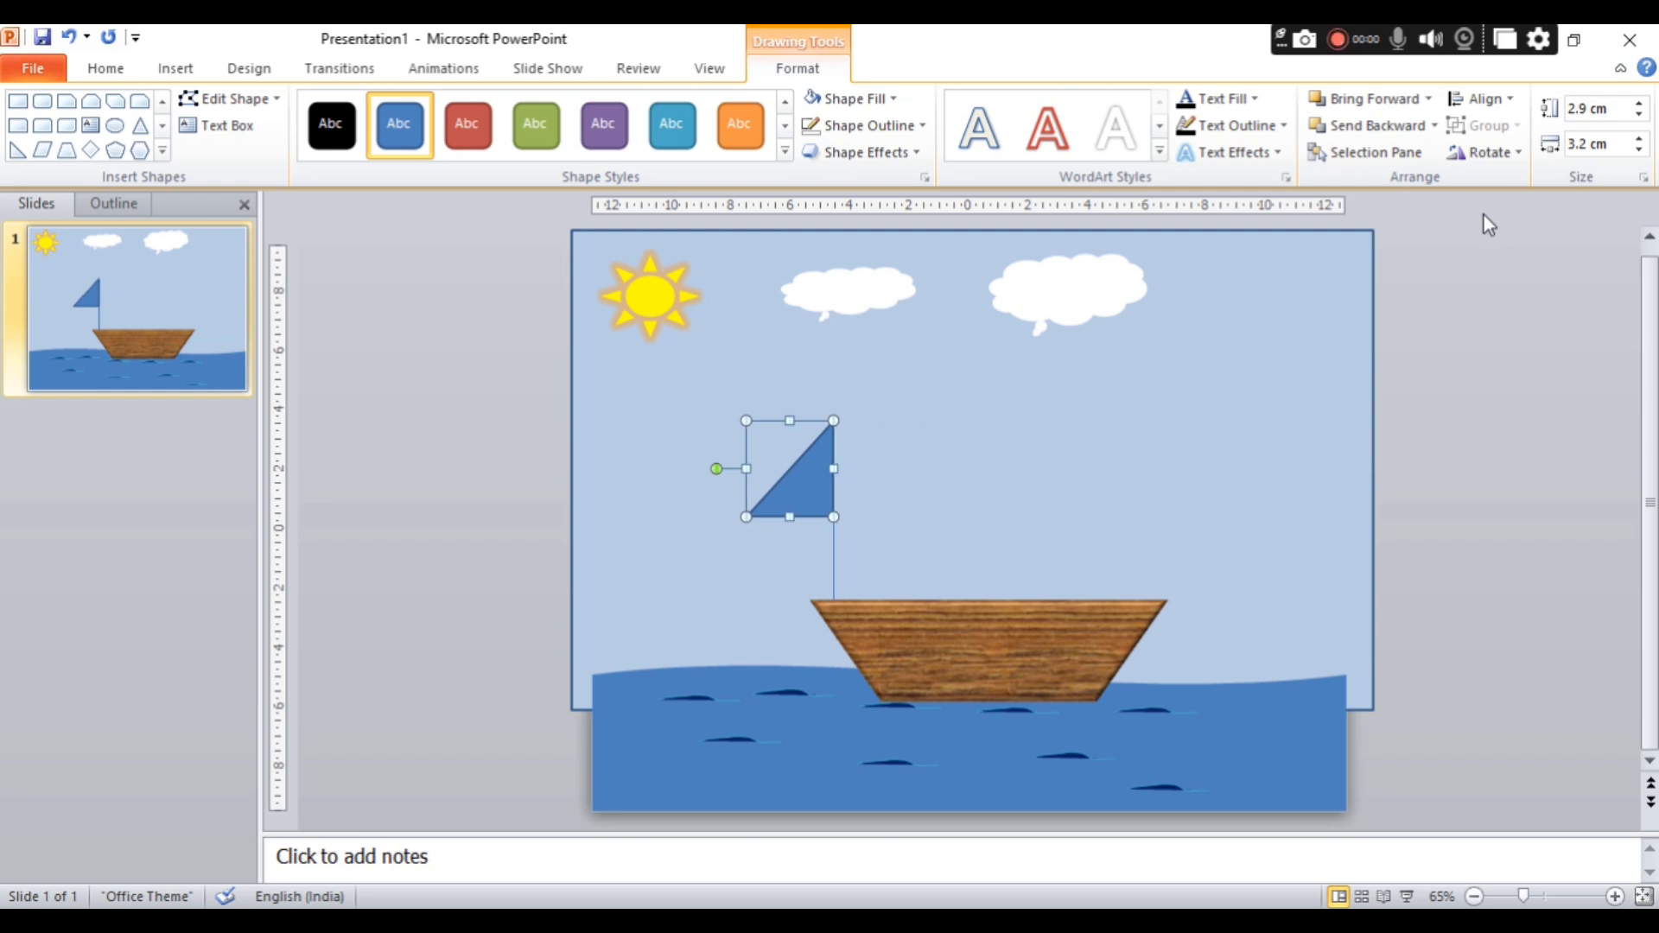
key("Right")
key("Up")
key("ctrl+Left")
key("ctrl+Left")
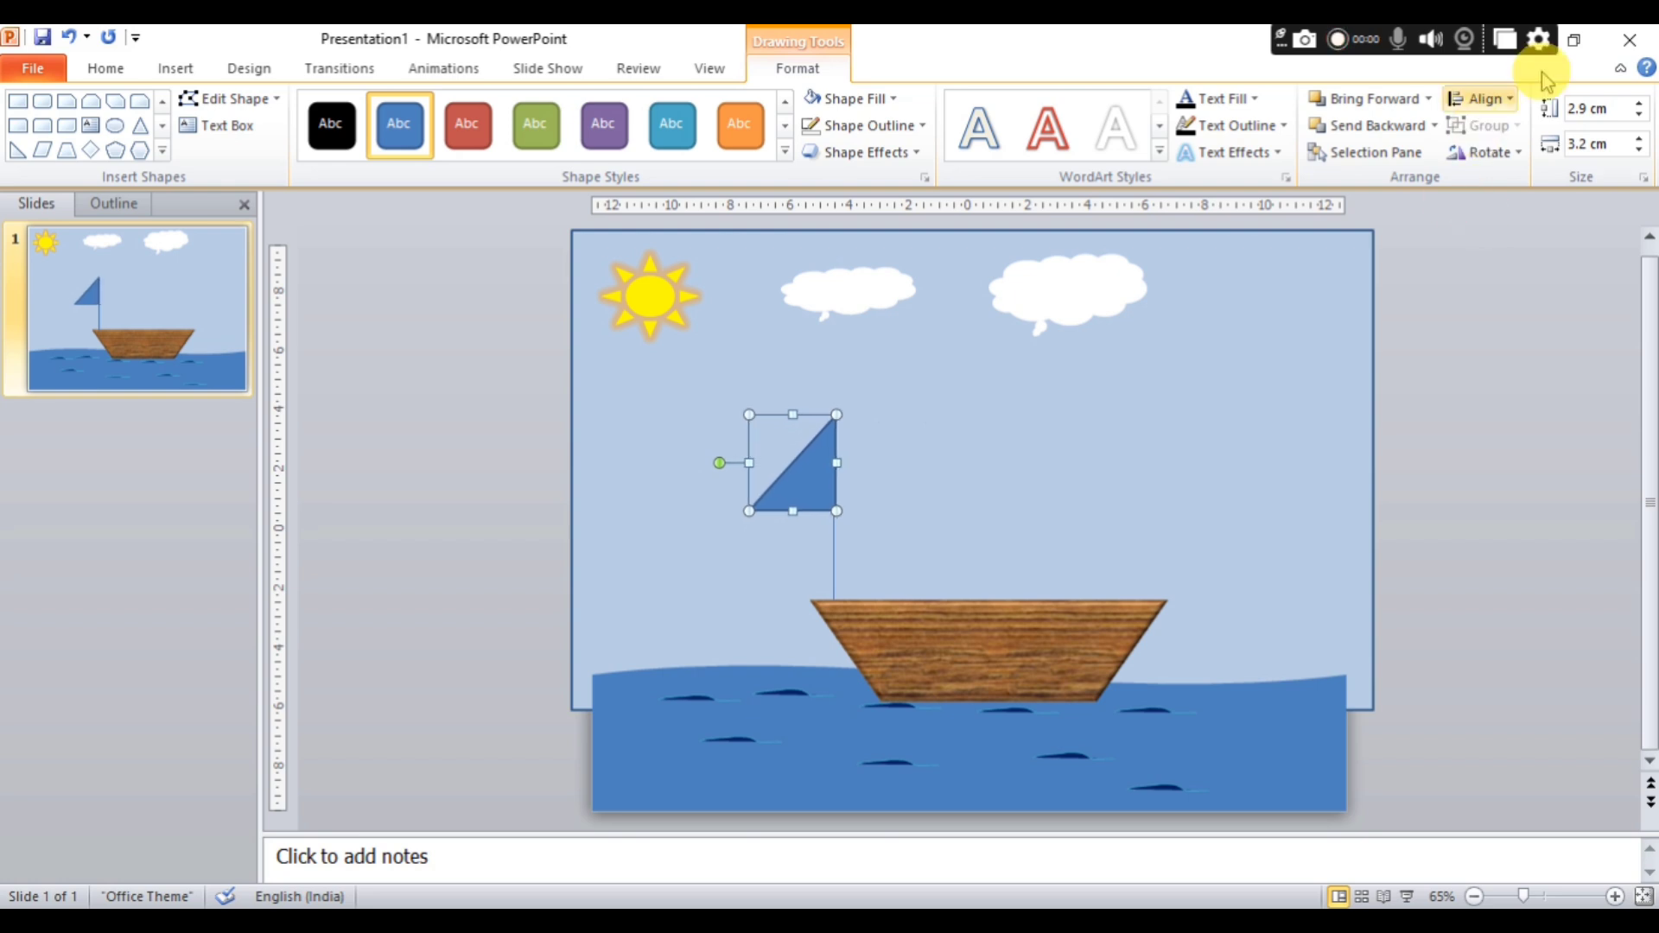
Fill the triangular flag with the theme's red accent colour and remove its outline.
left_click(882, 100)
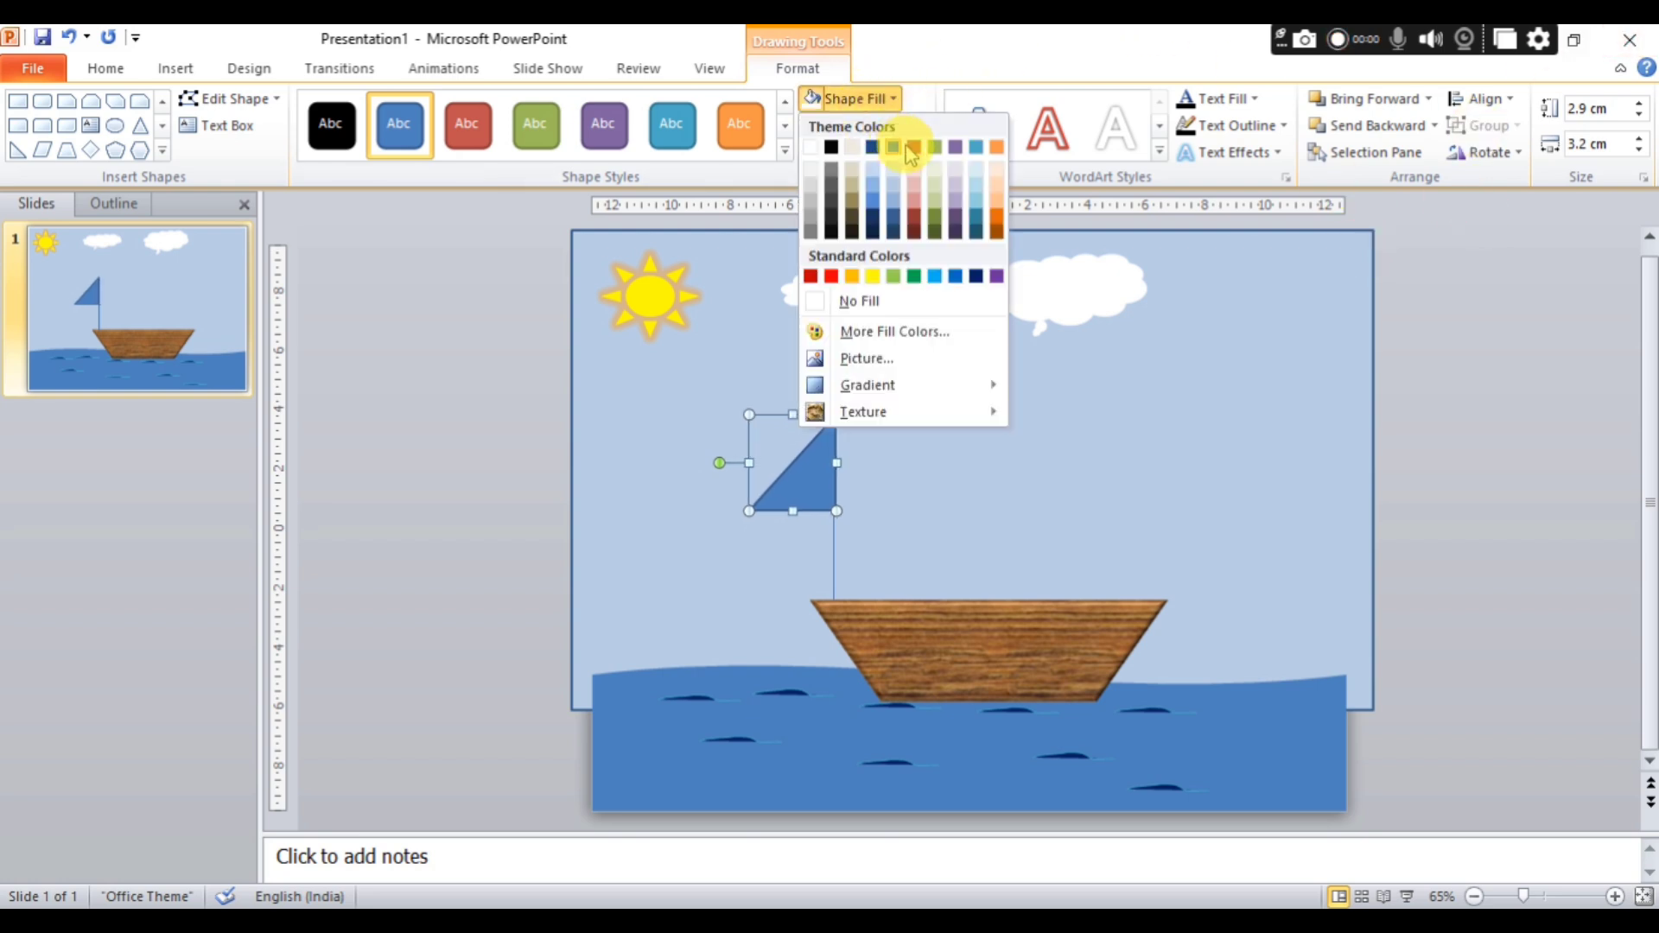
left_click(914, 147)
left_click(882, 127)
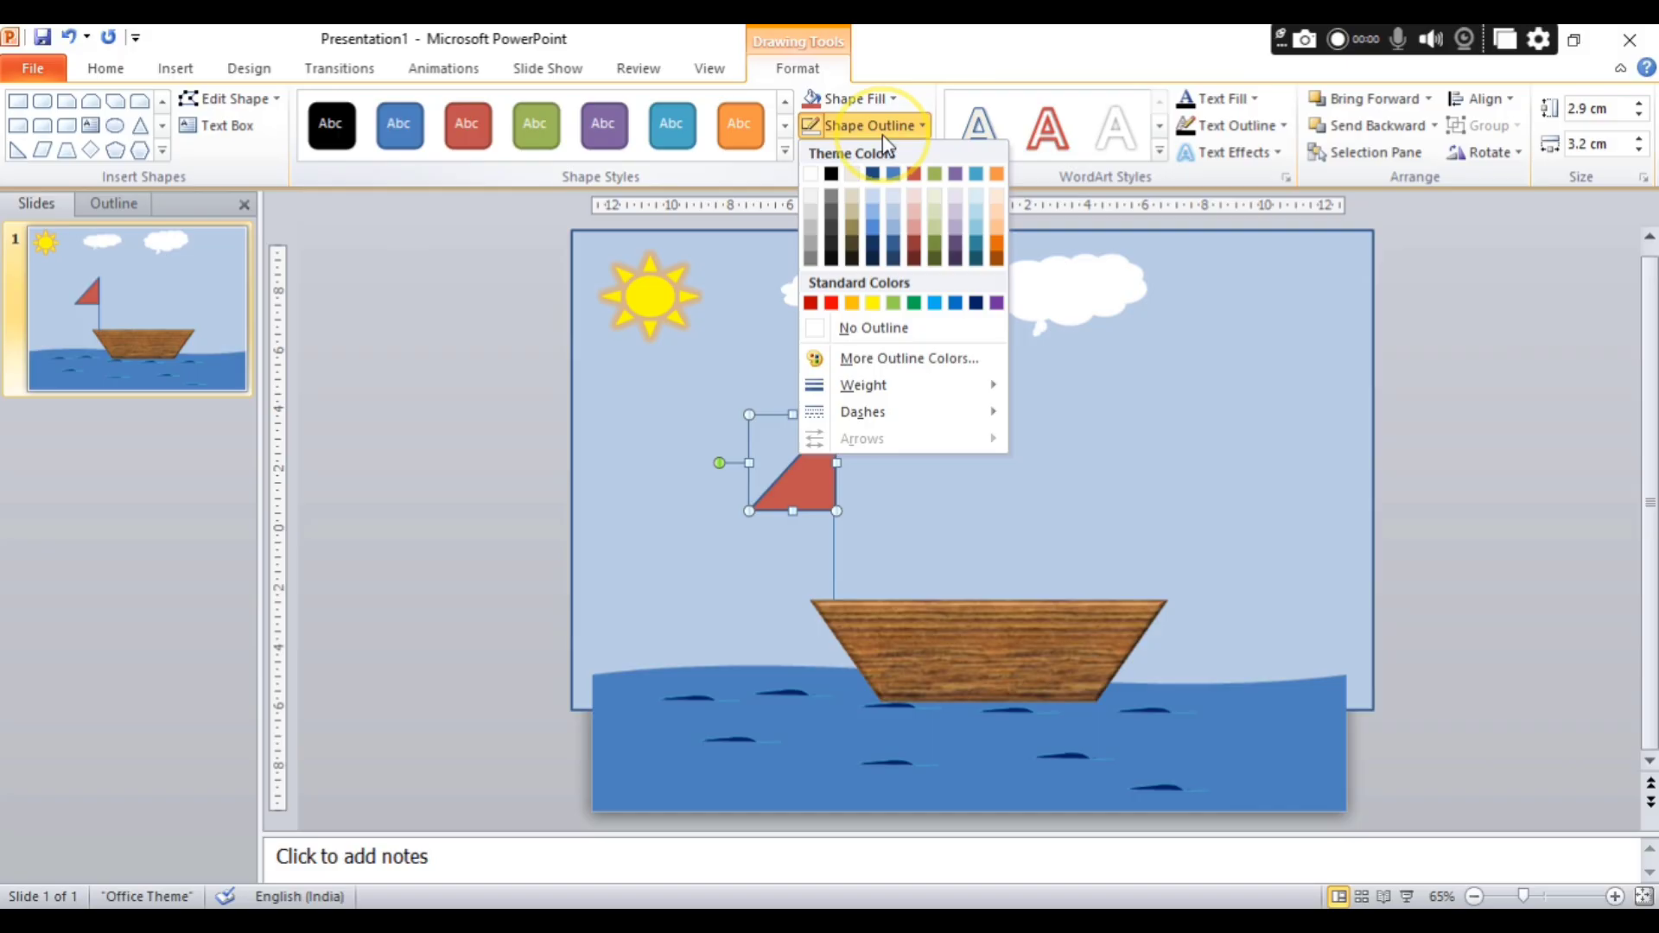
left_click(885, 328)
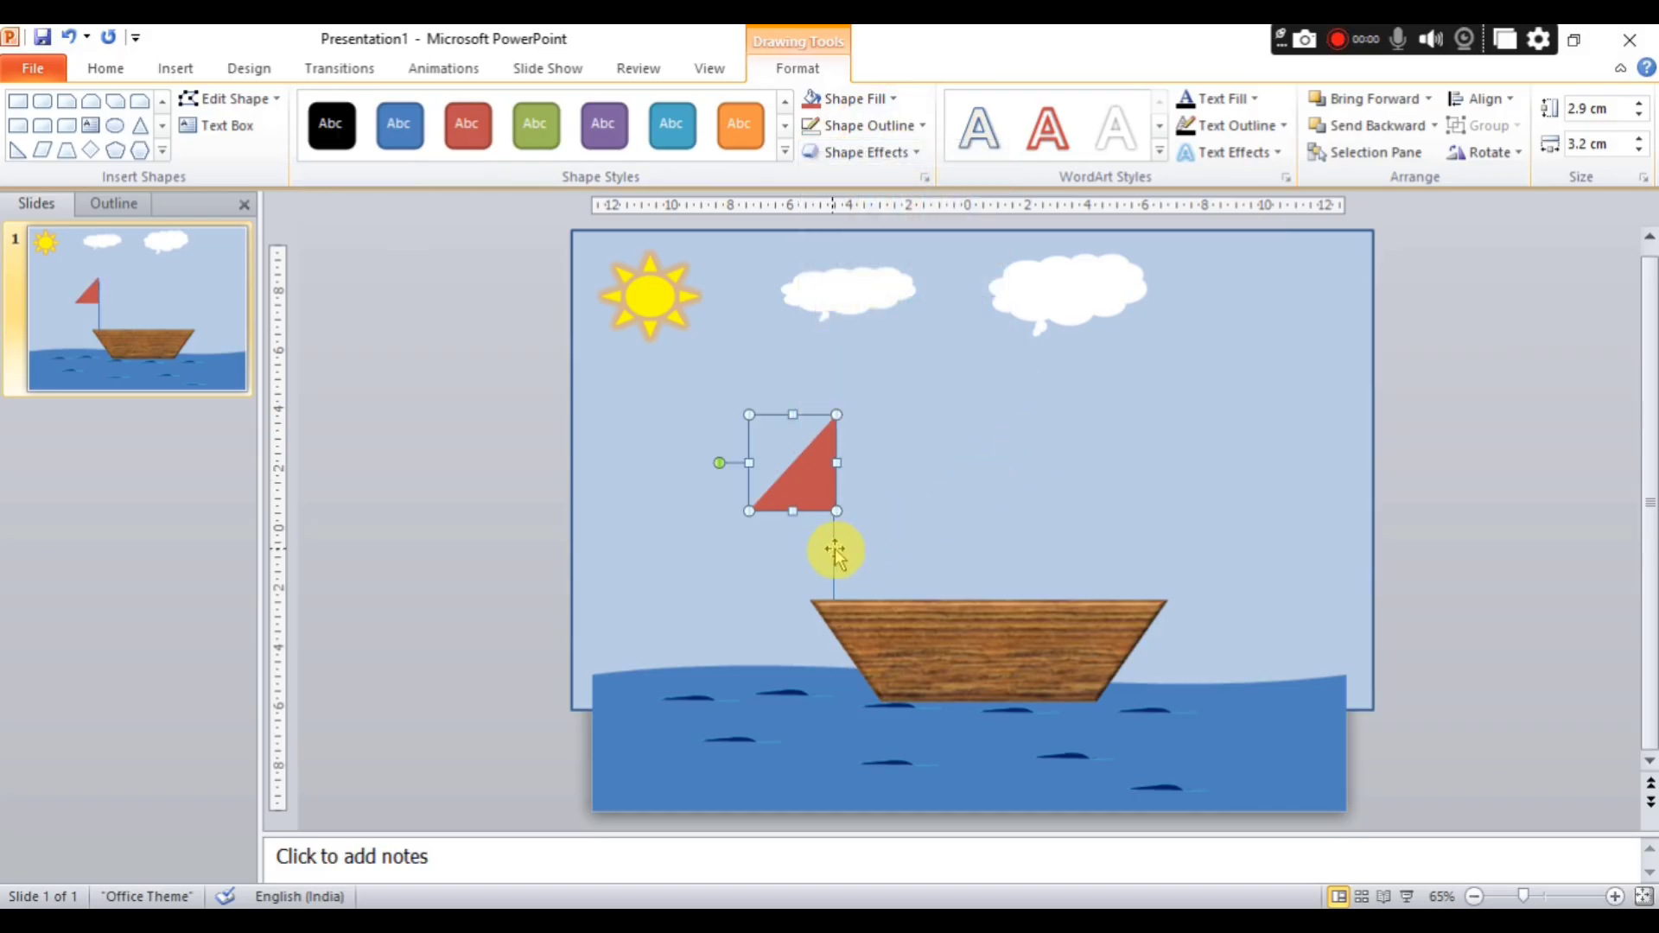
Set the mast line's outline colour to standard red.
left_click(835, 550)
left_click(867, 126)
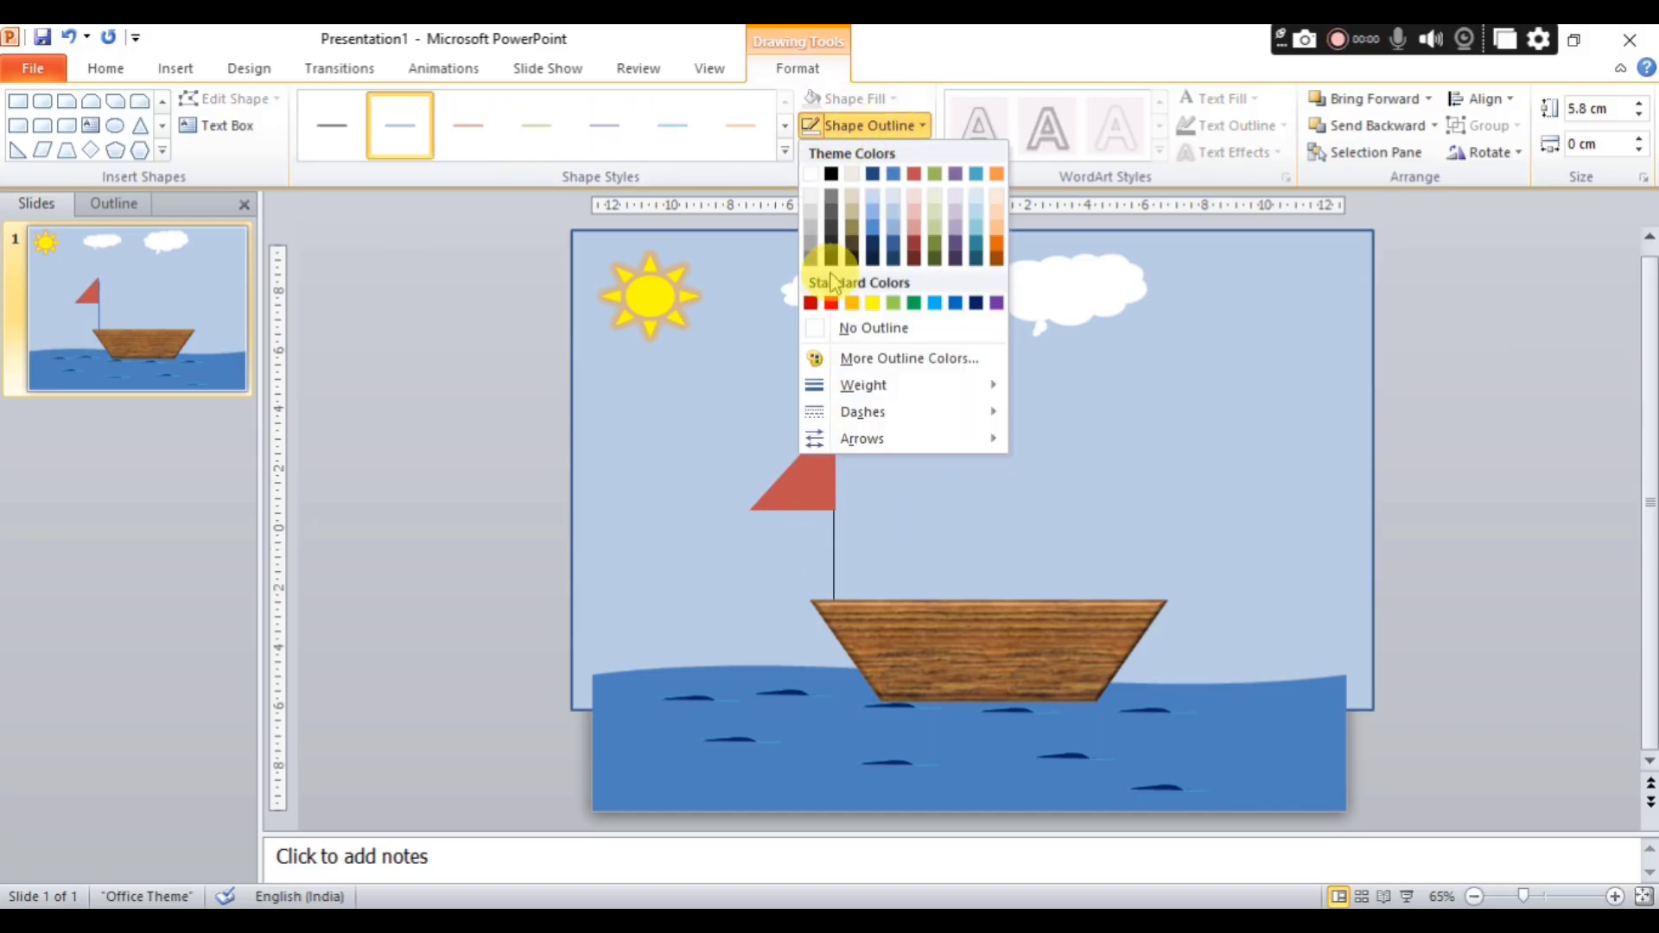
left_click(832, 304)
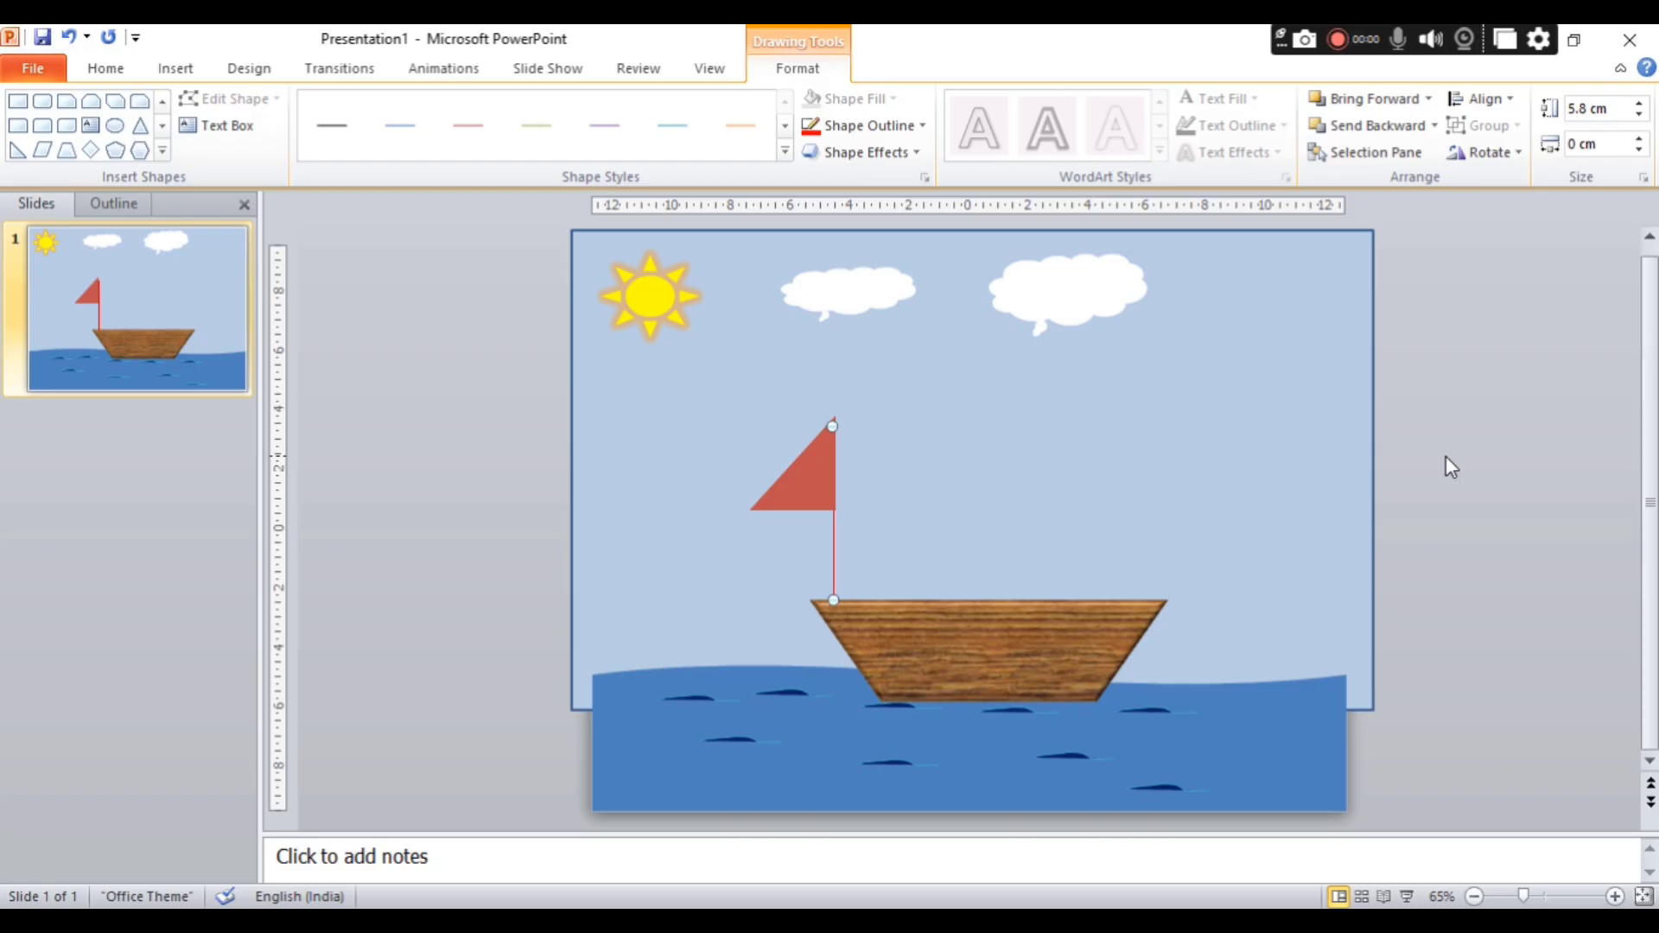
Duplicate the sea with its ripples and move the copy left, mostly beyond the slide's left edge.
left_click(702, 776)
key("ctrl+c")
key("ctrl+v")
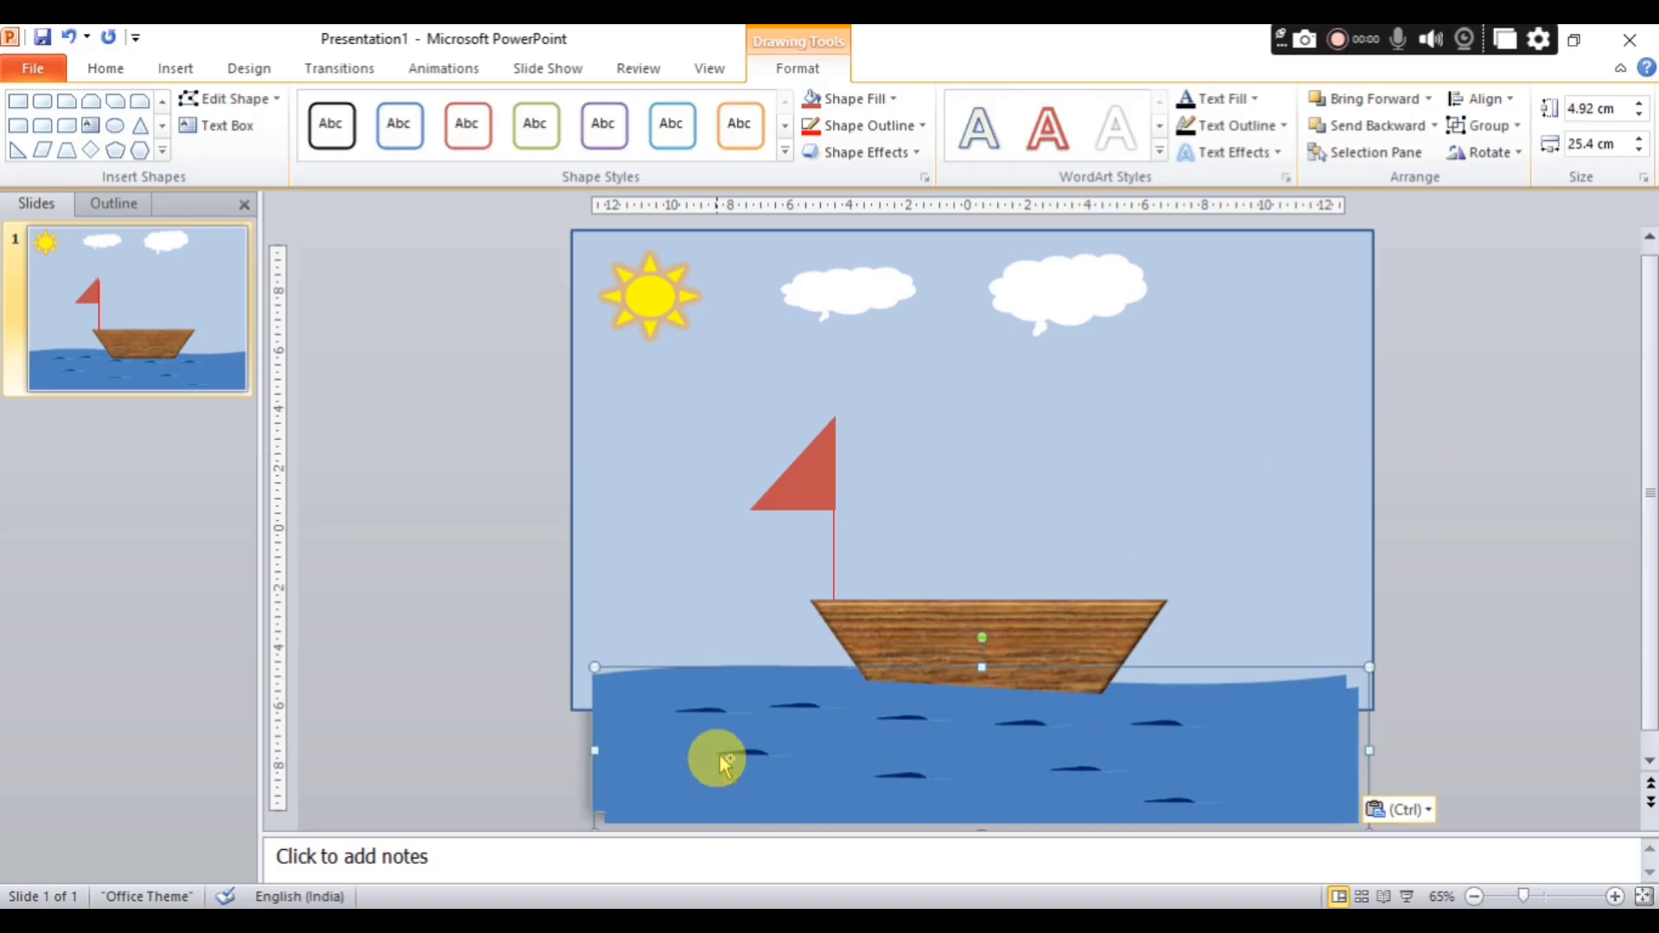
left_click_drag(796, 730, 183, 726)
key("Left")
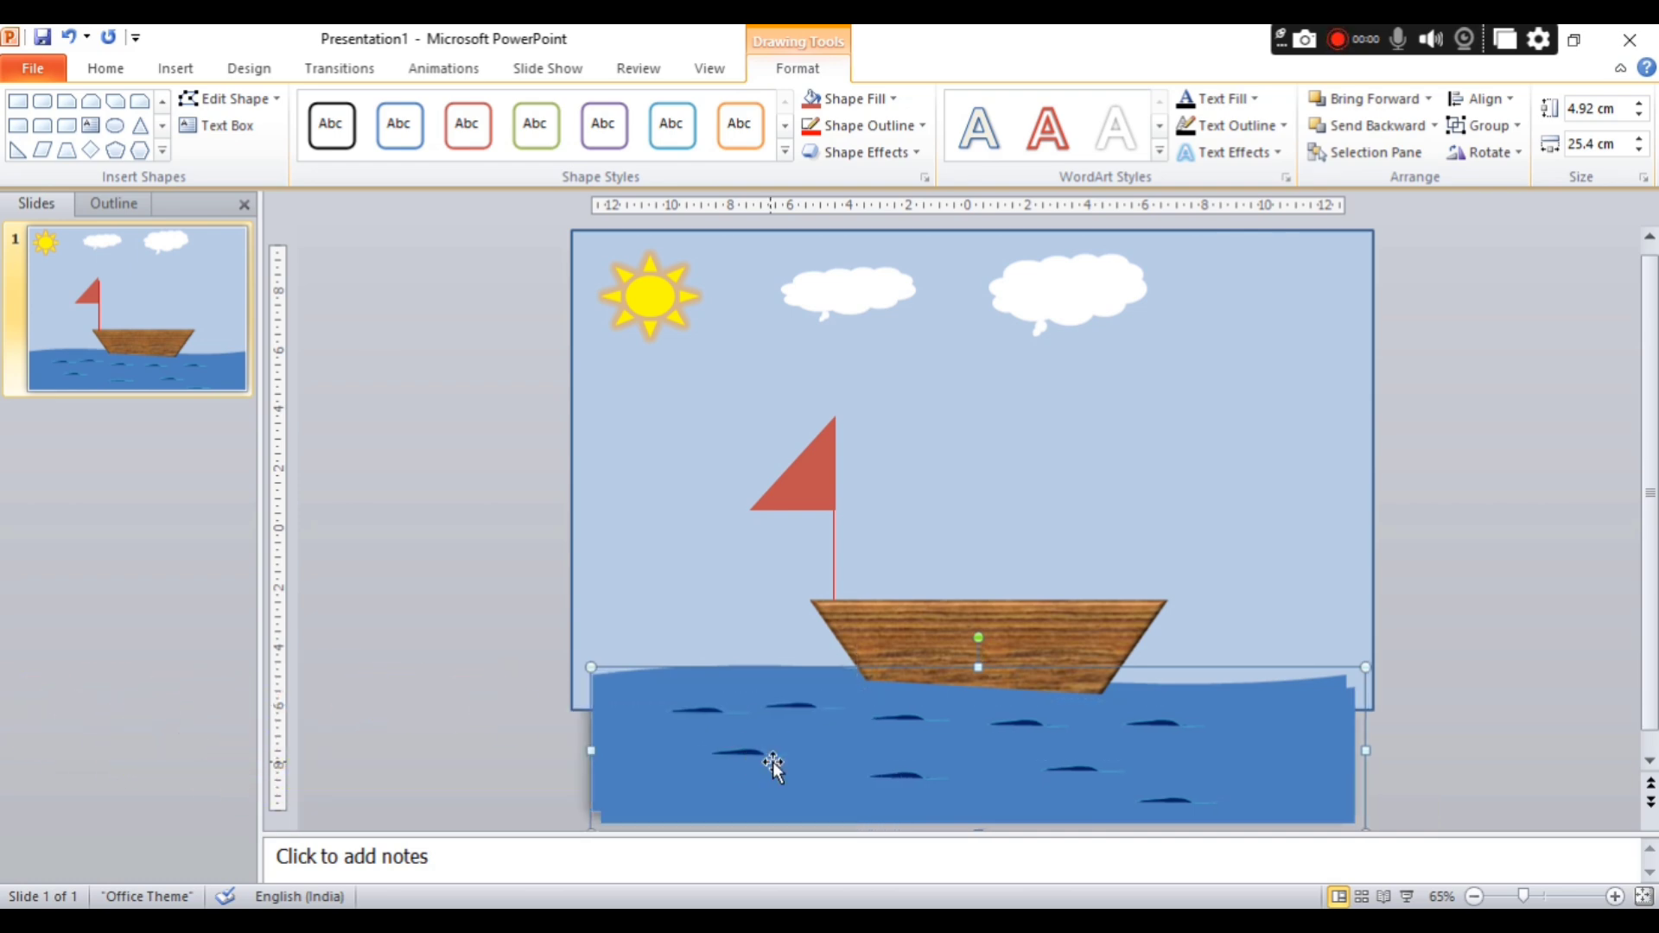
key("Left")
key("Left")
key("Left")
key("Left")
key("Left")
key("Left")
key("Left")
key("Left")
key("Left")
key("Left")
key("Left")
key("Left")
key("Left")
key("Left")
key("Left")
key("Left")
key("Left")
key("Left")
key("Left")
key("Left")
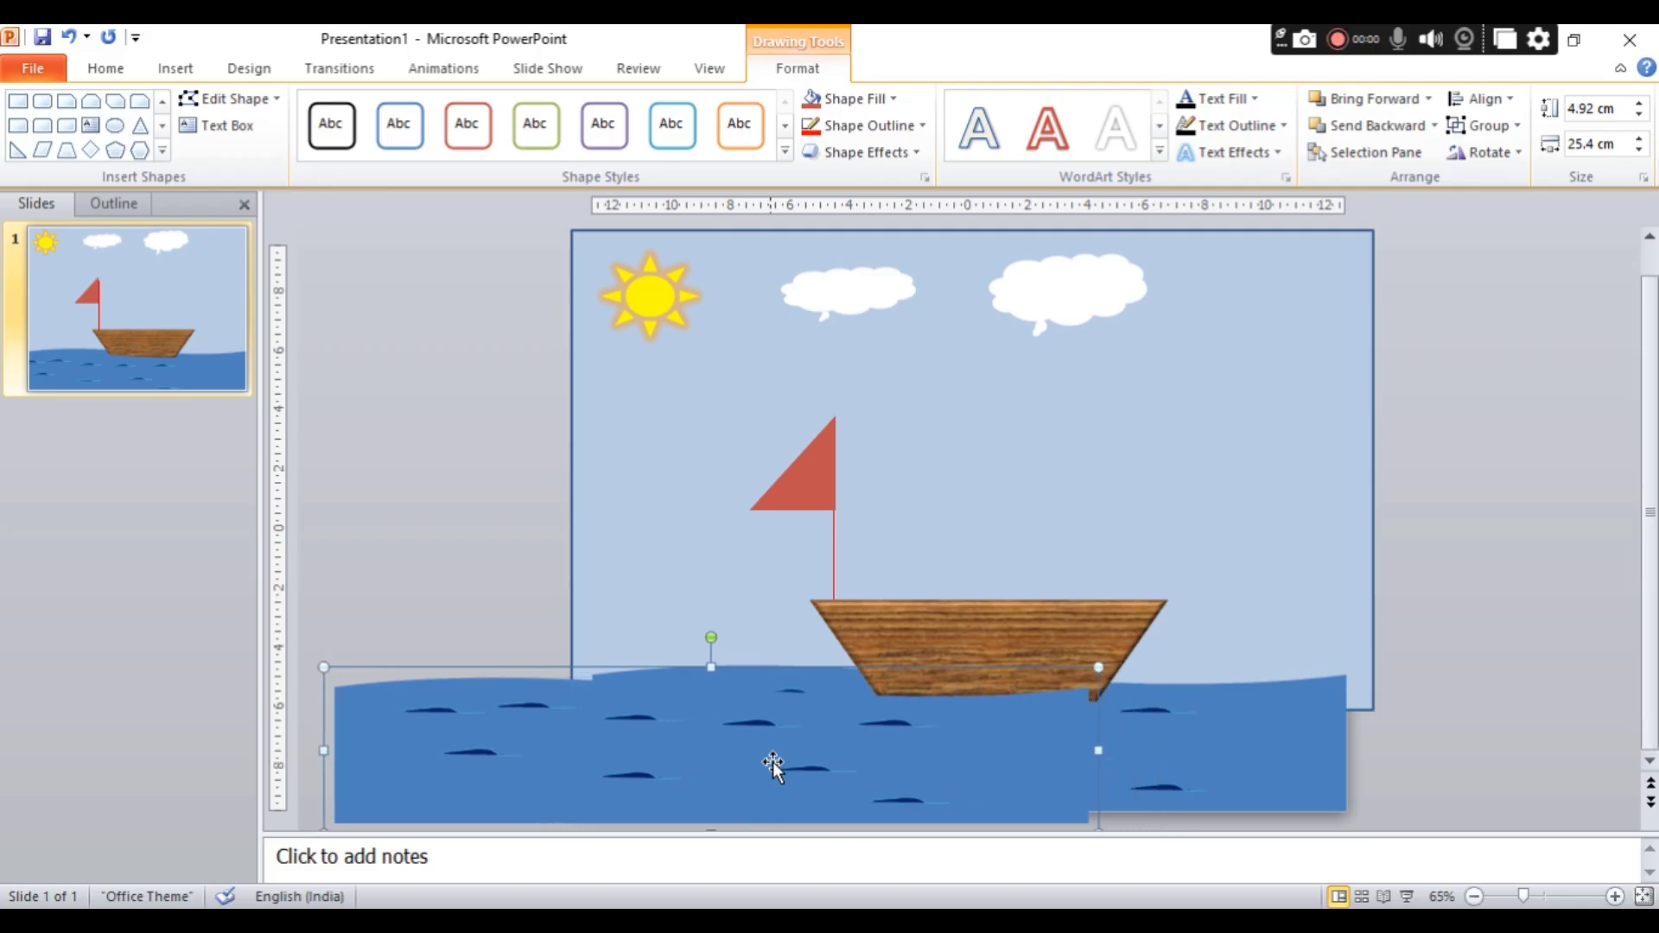
key("Left")
key("Left")
key("Left")
key("Left")
key("Left")
key("Left")
key("Left")
key("Left")
key("Left")
key("Left")
key("Left")
key("Left")
key("Left")
key("Left")
key("Left")
key("Left")
key("Left")
key("Left")
key("Left")
key("Left")
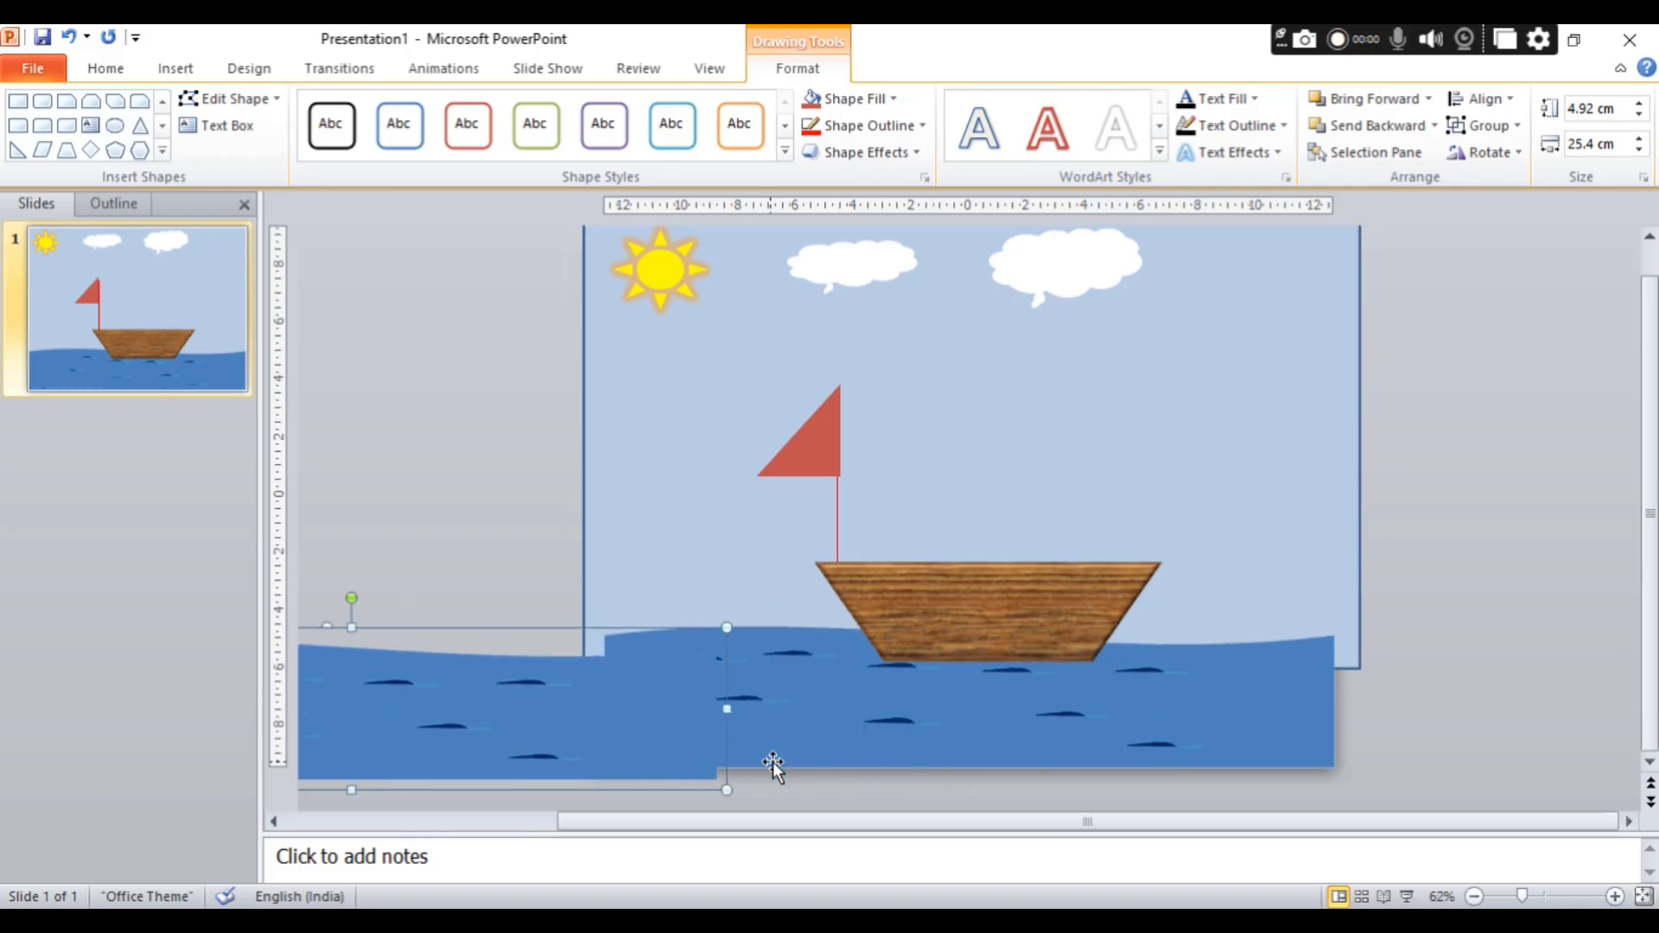
key("Left")
key("Left")
key("Left")
key("Left")
key("Left")
key("Left")
key("Left")
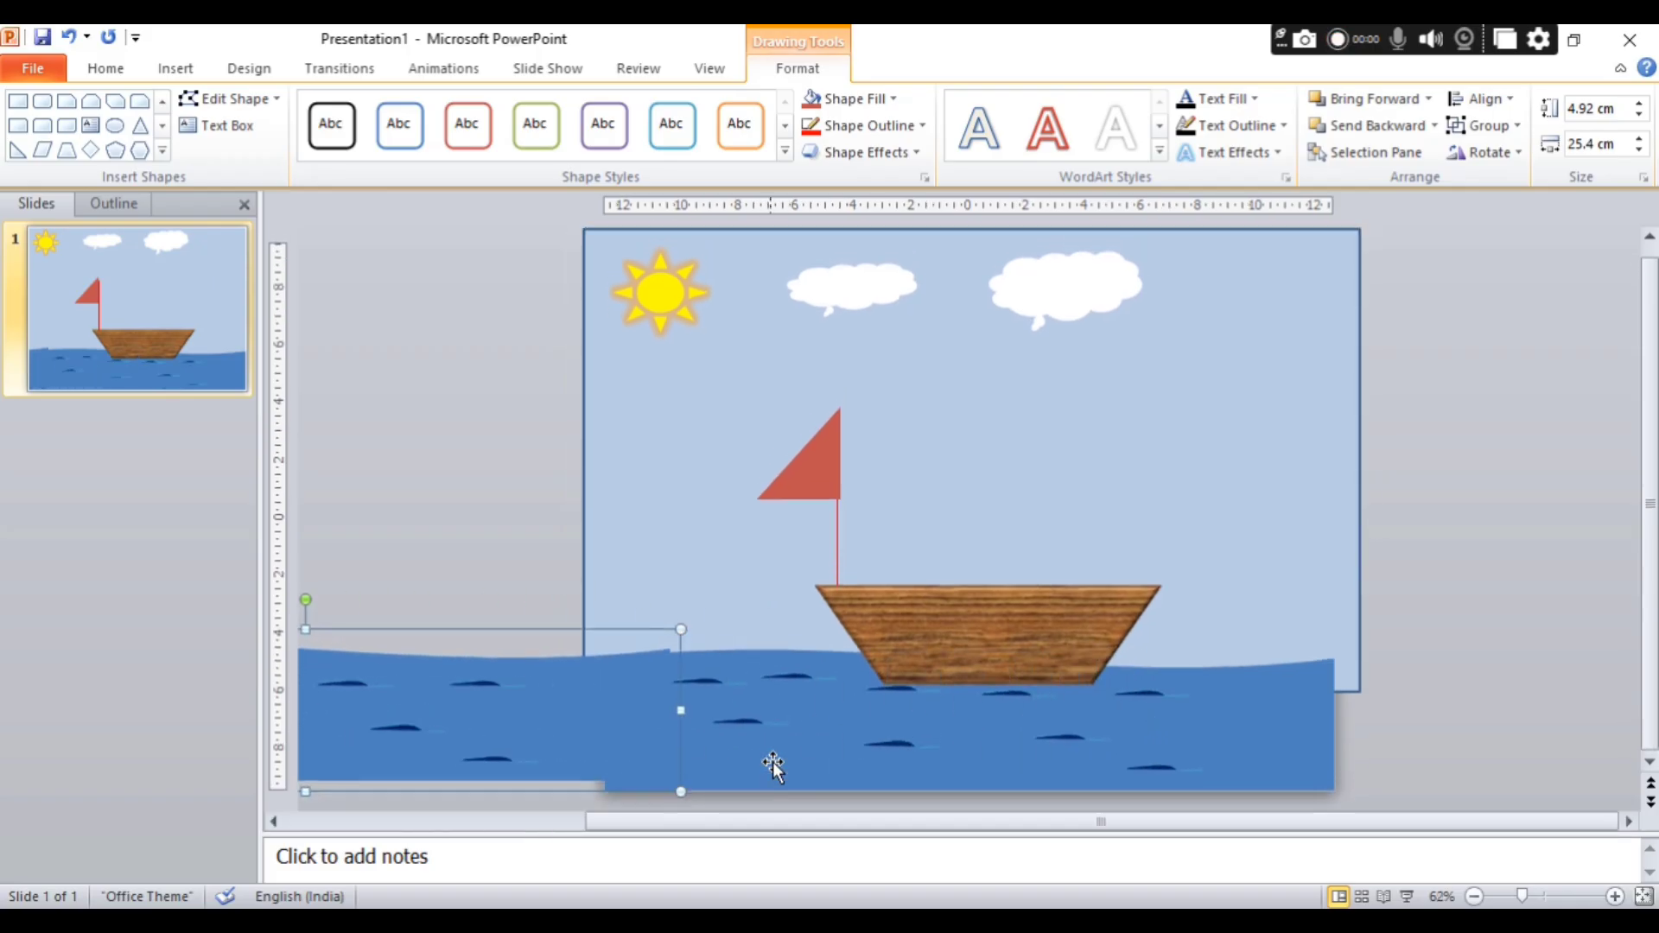
Fine-position the sea copy so its right end meets the original's left edge and their bottom edges line up.
key("Down")
key("Left")
key("Left")
key("Left")
key("Left")
key("Left")
key("Left")
key("Left")
key("Left")
key("Left")
key("Left")
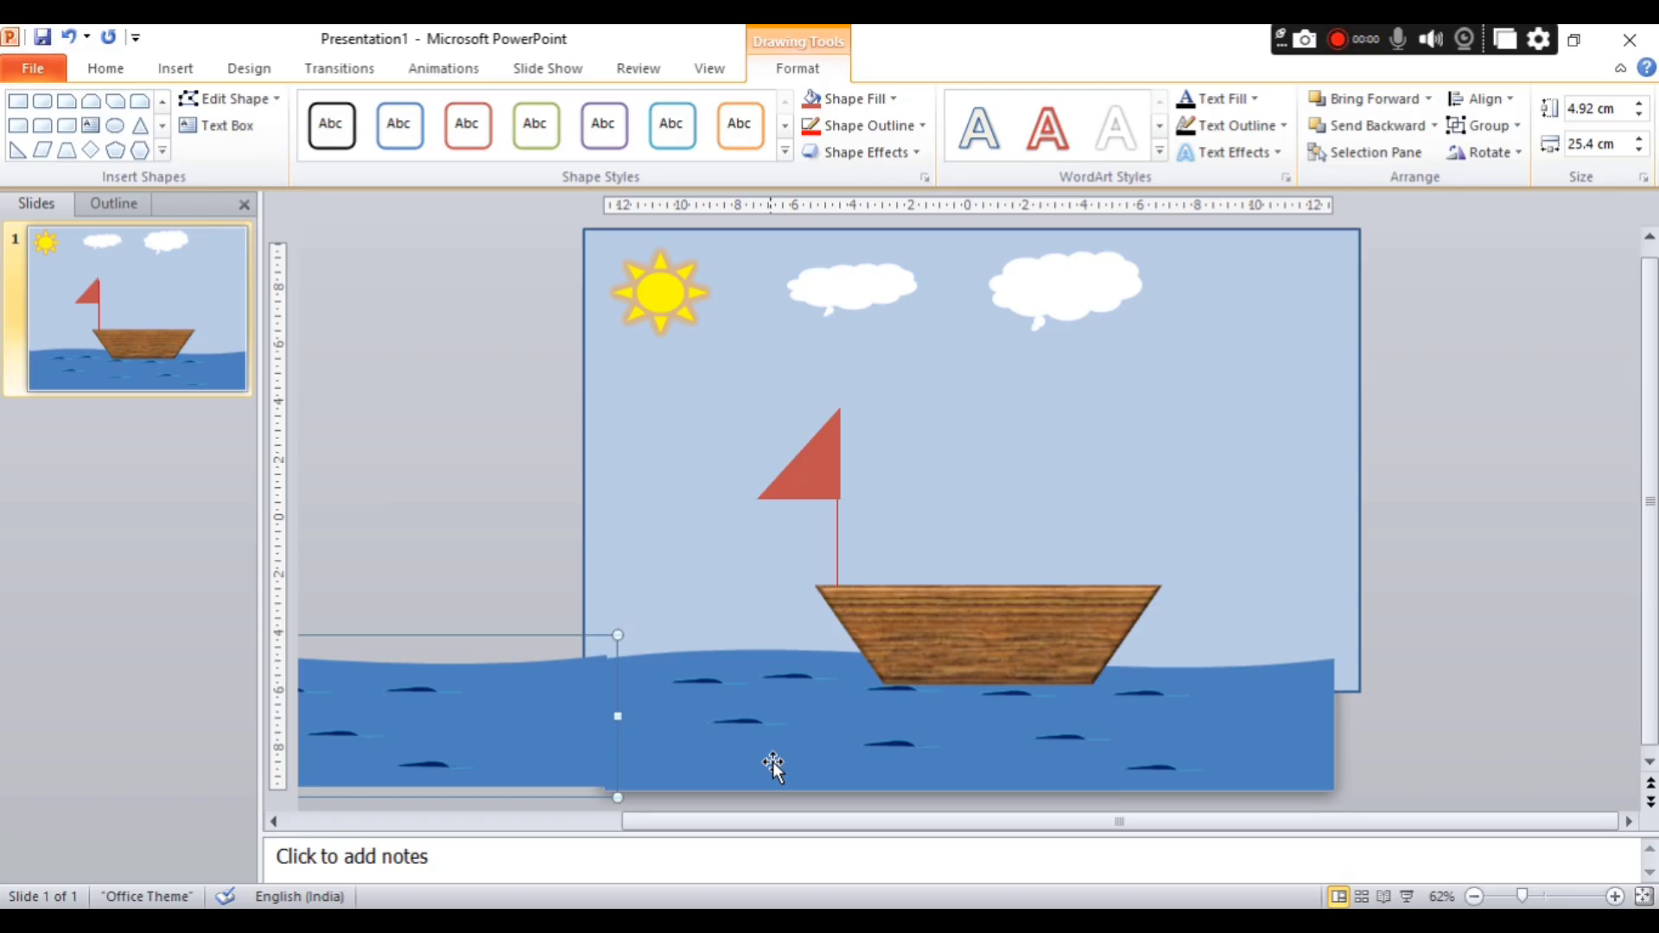
key("Left")
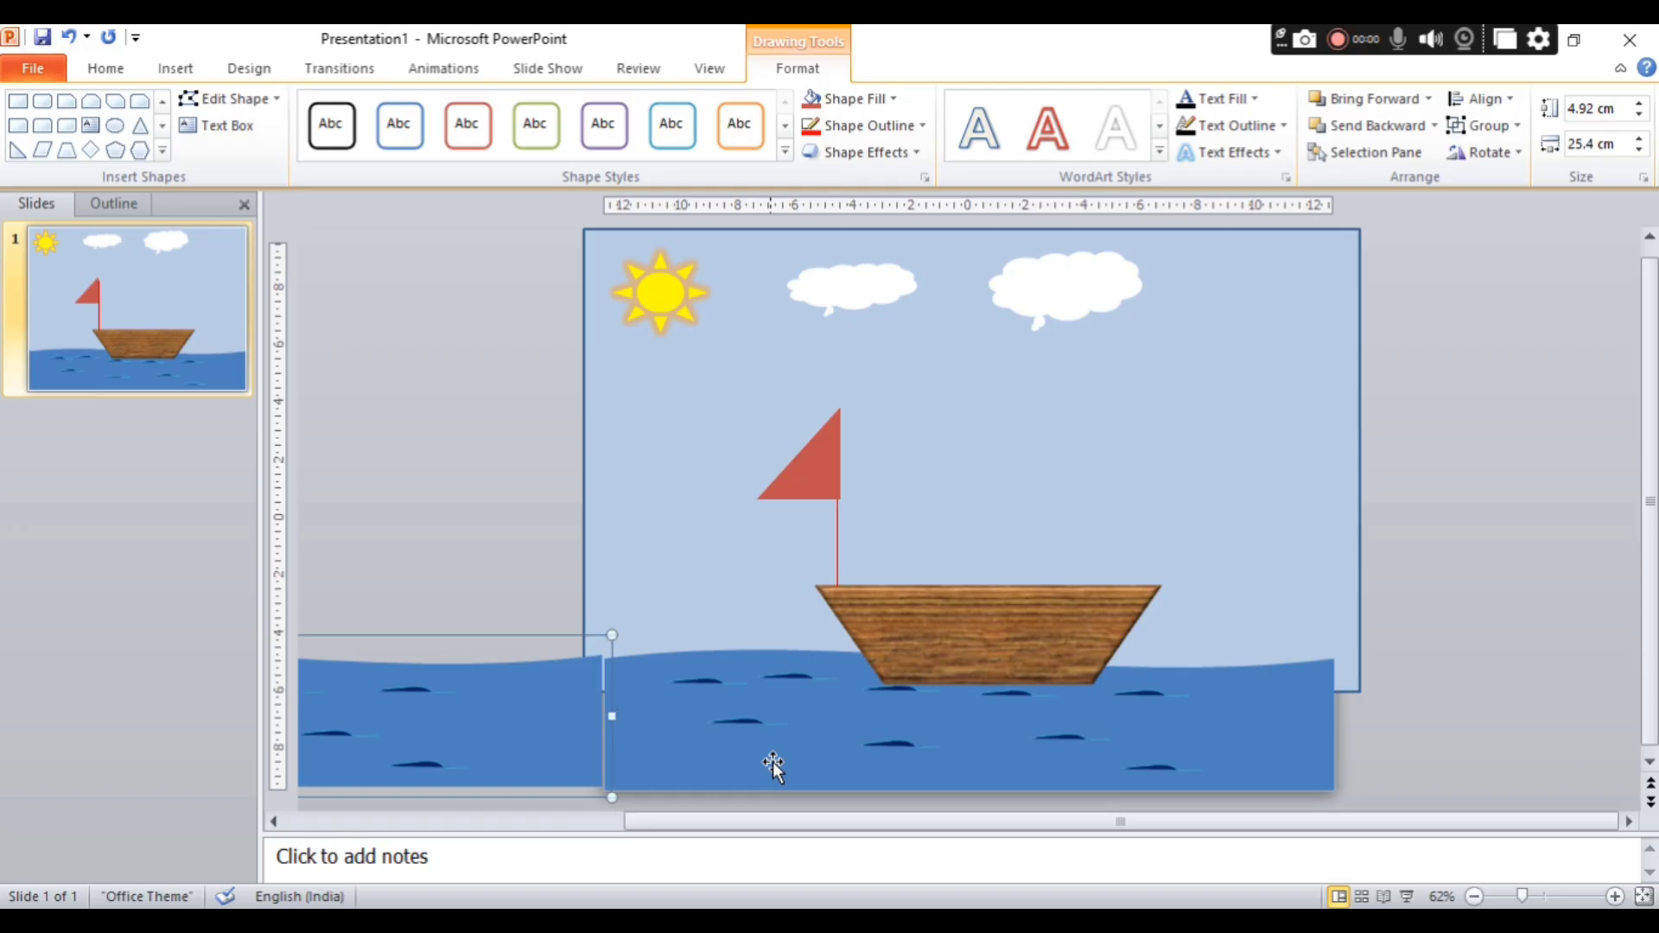
key("Right")
key("Down")
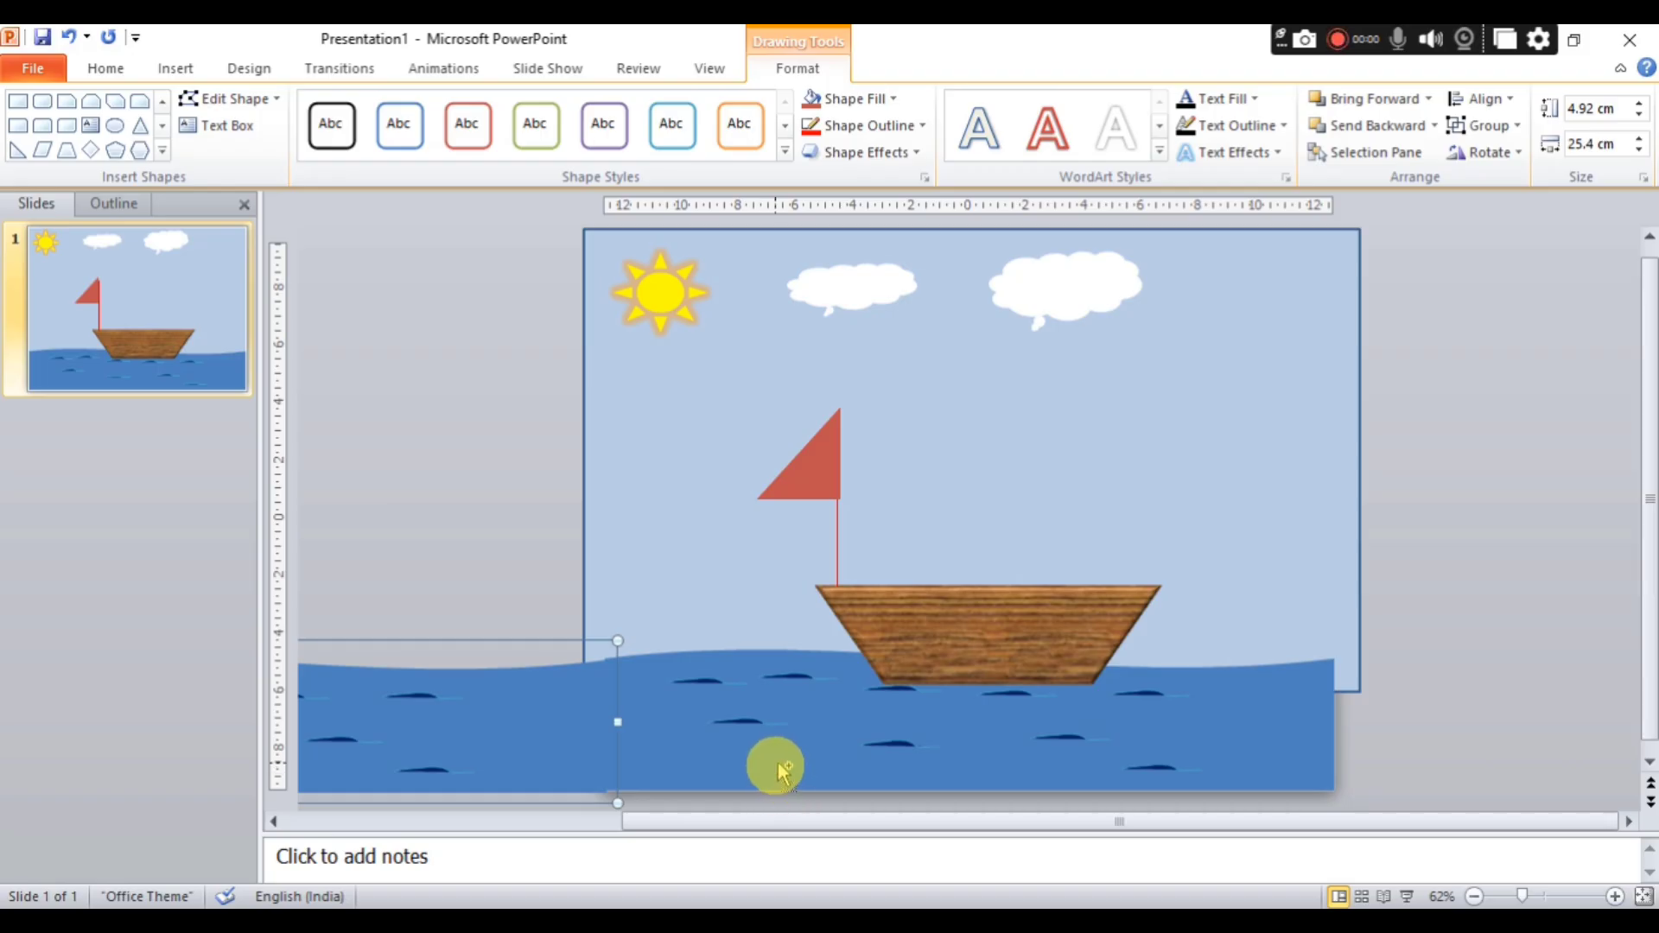
left_click(772, 765, "shift")
right_click(774, 765)
mouse_move(864, 572)
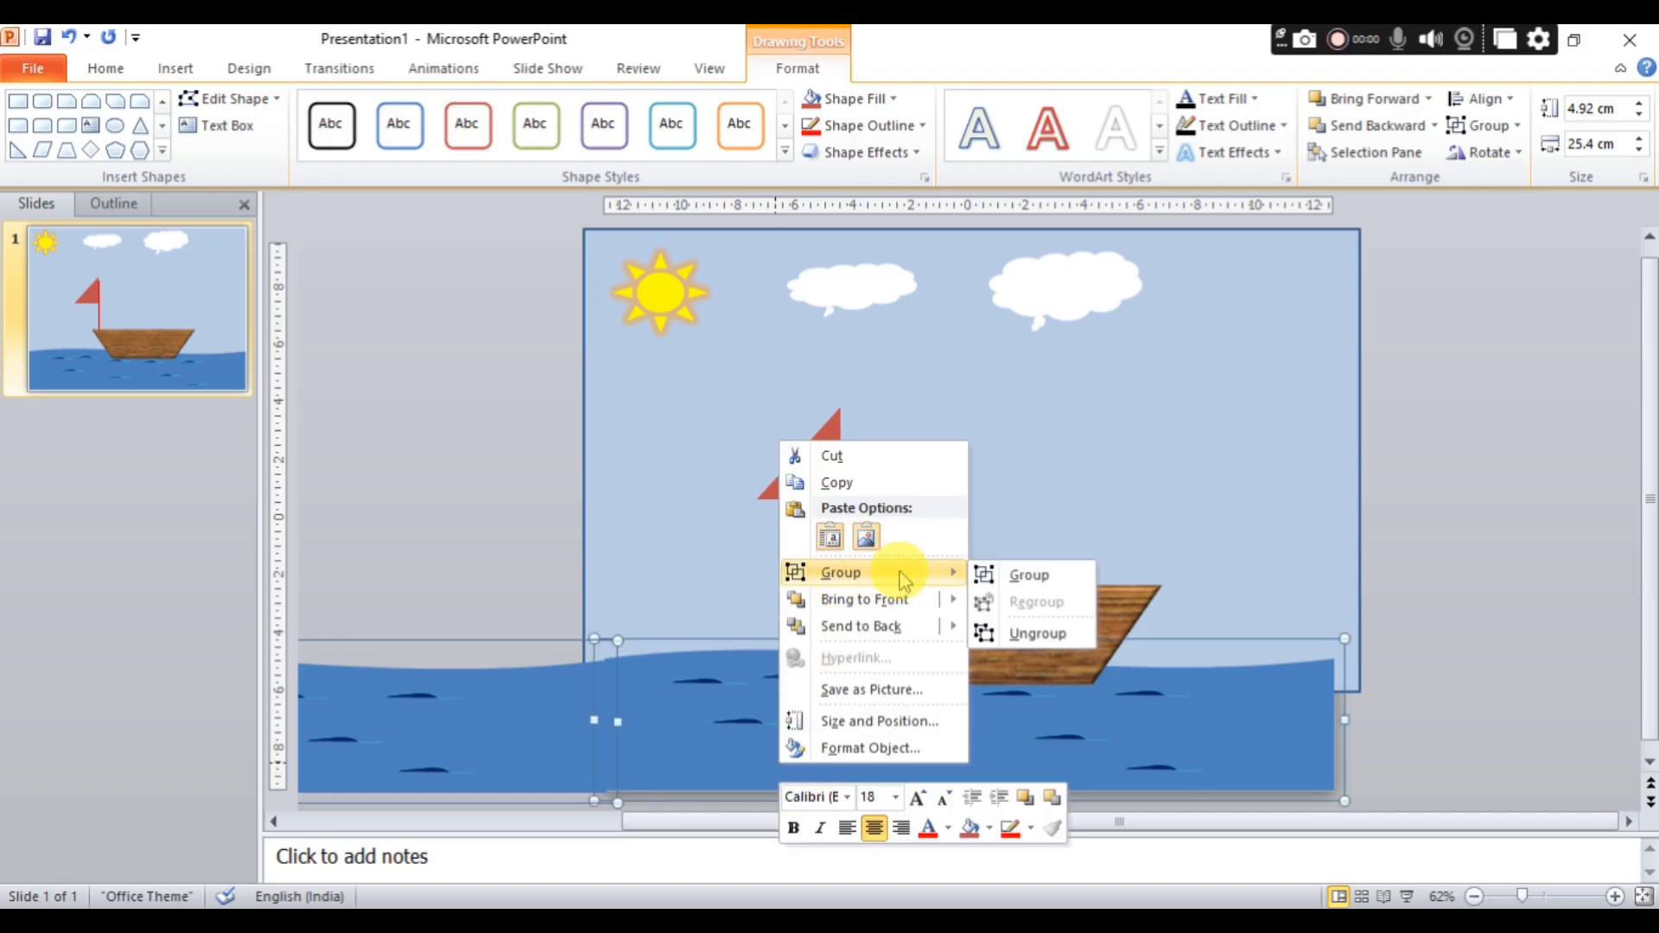
left_click(1091, 572)
right_click(928, 674)
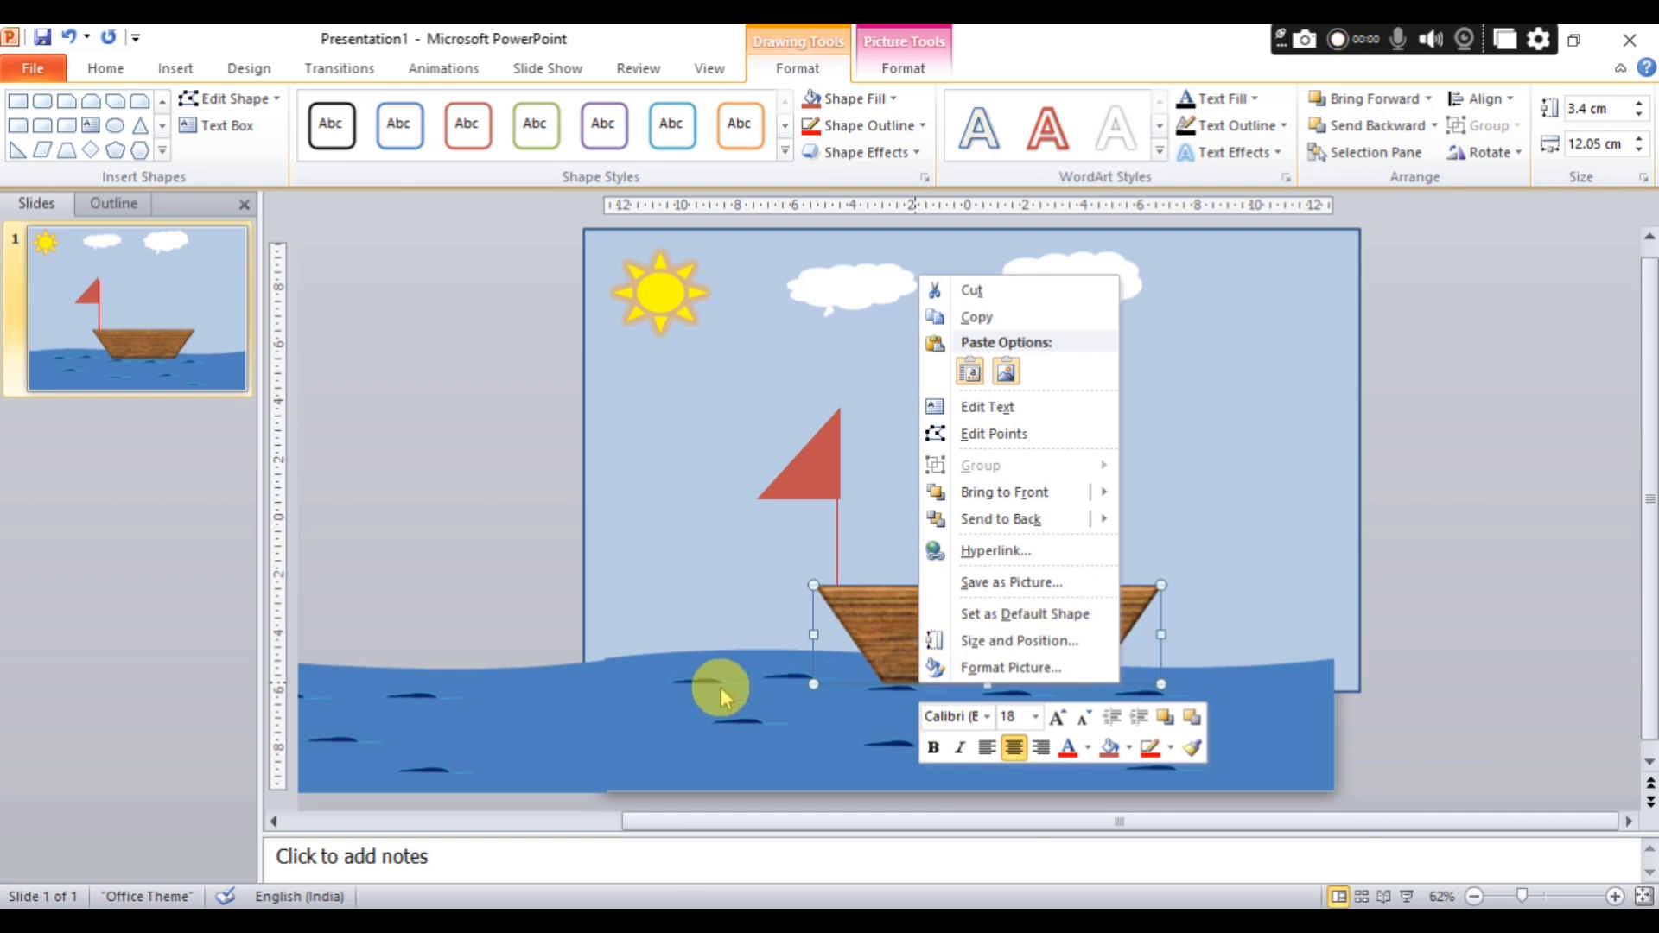
left_click(612, 692)
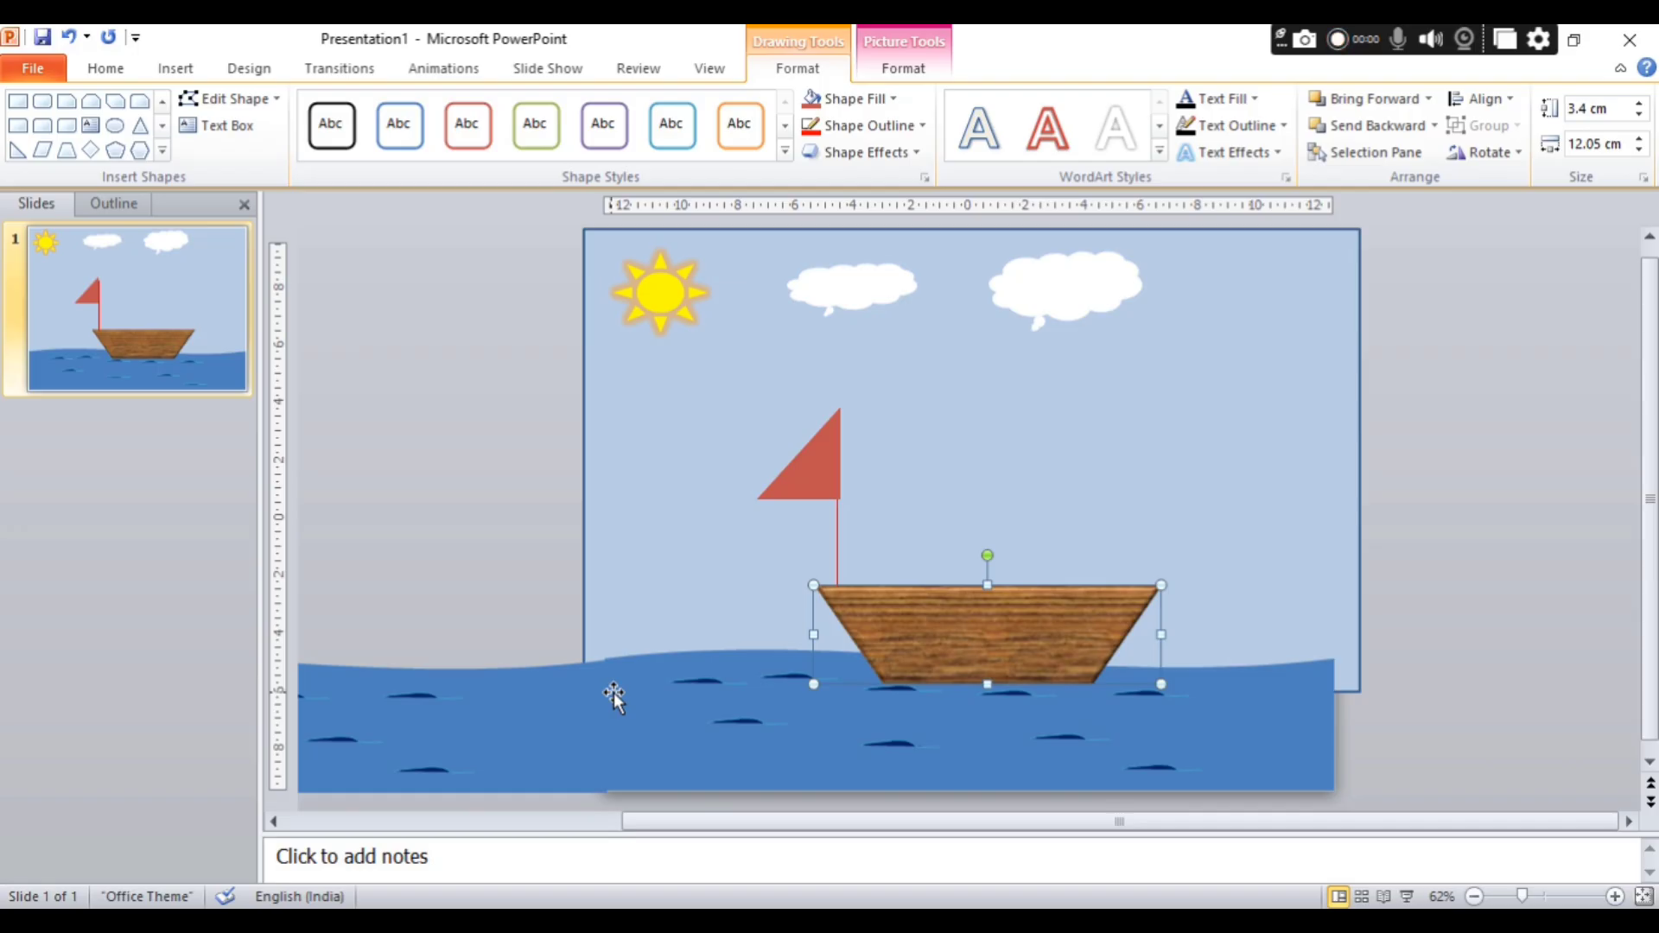
Select both sea sections and group them into one object.
left_click(491, 717)
left_click(682, 730, "shift")
right_click(682, 729)
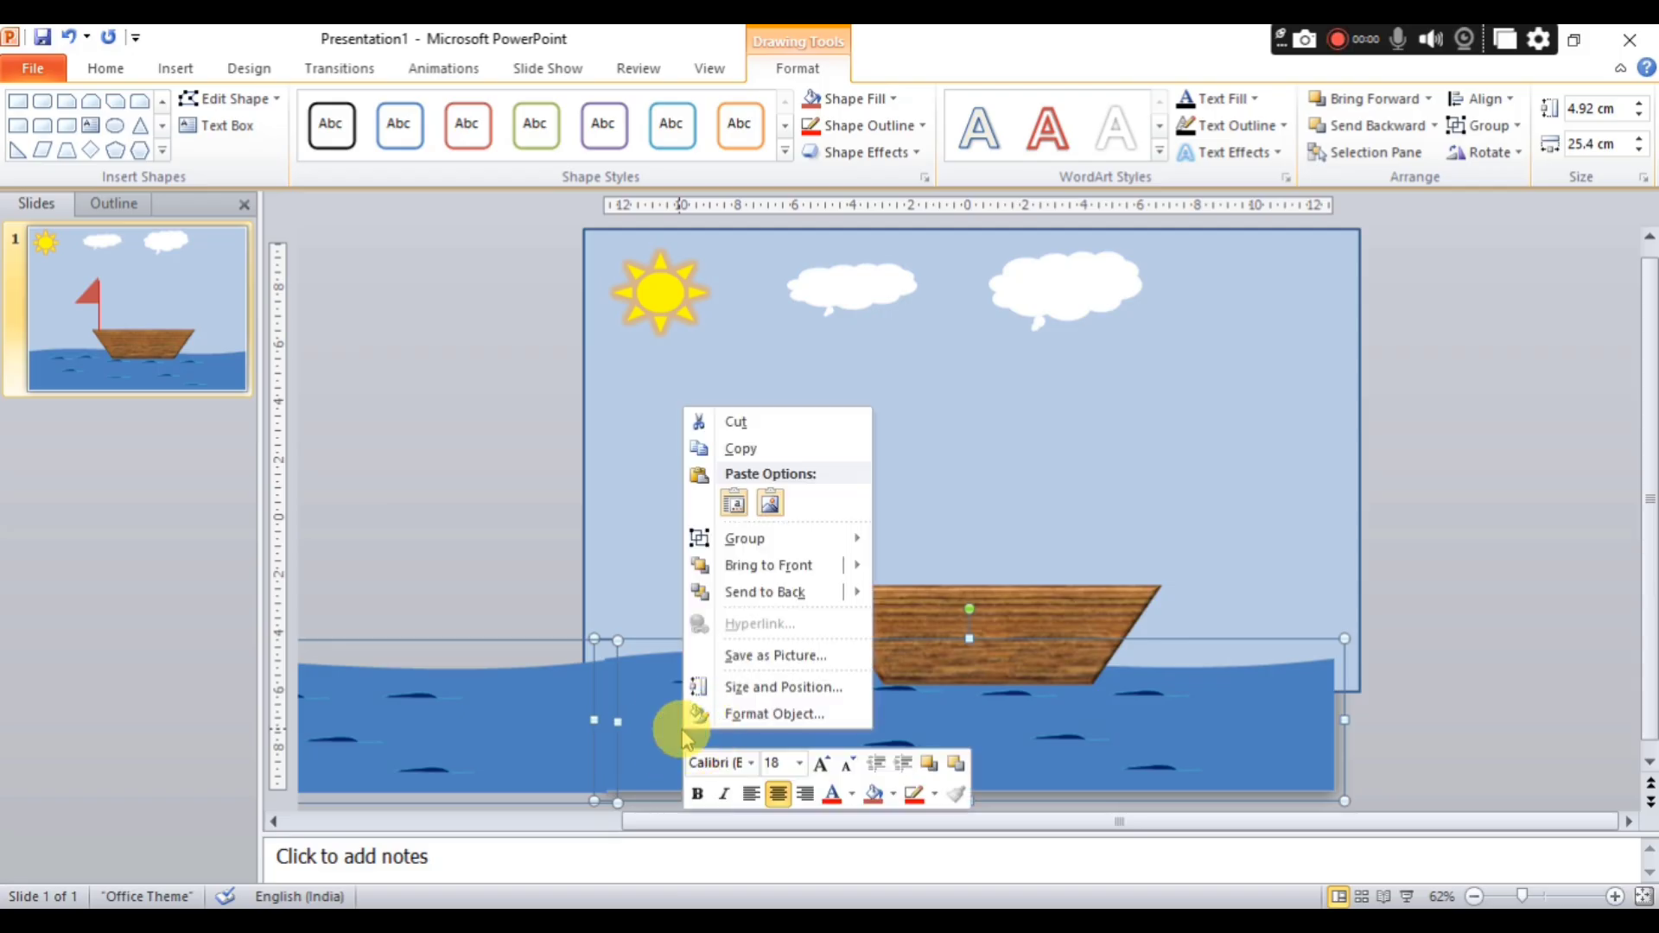
mouse_move(808, 538)
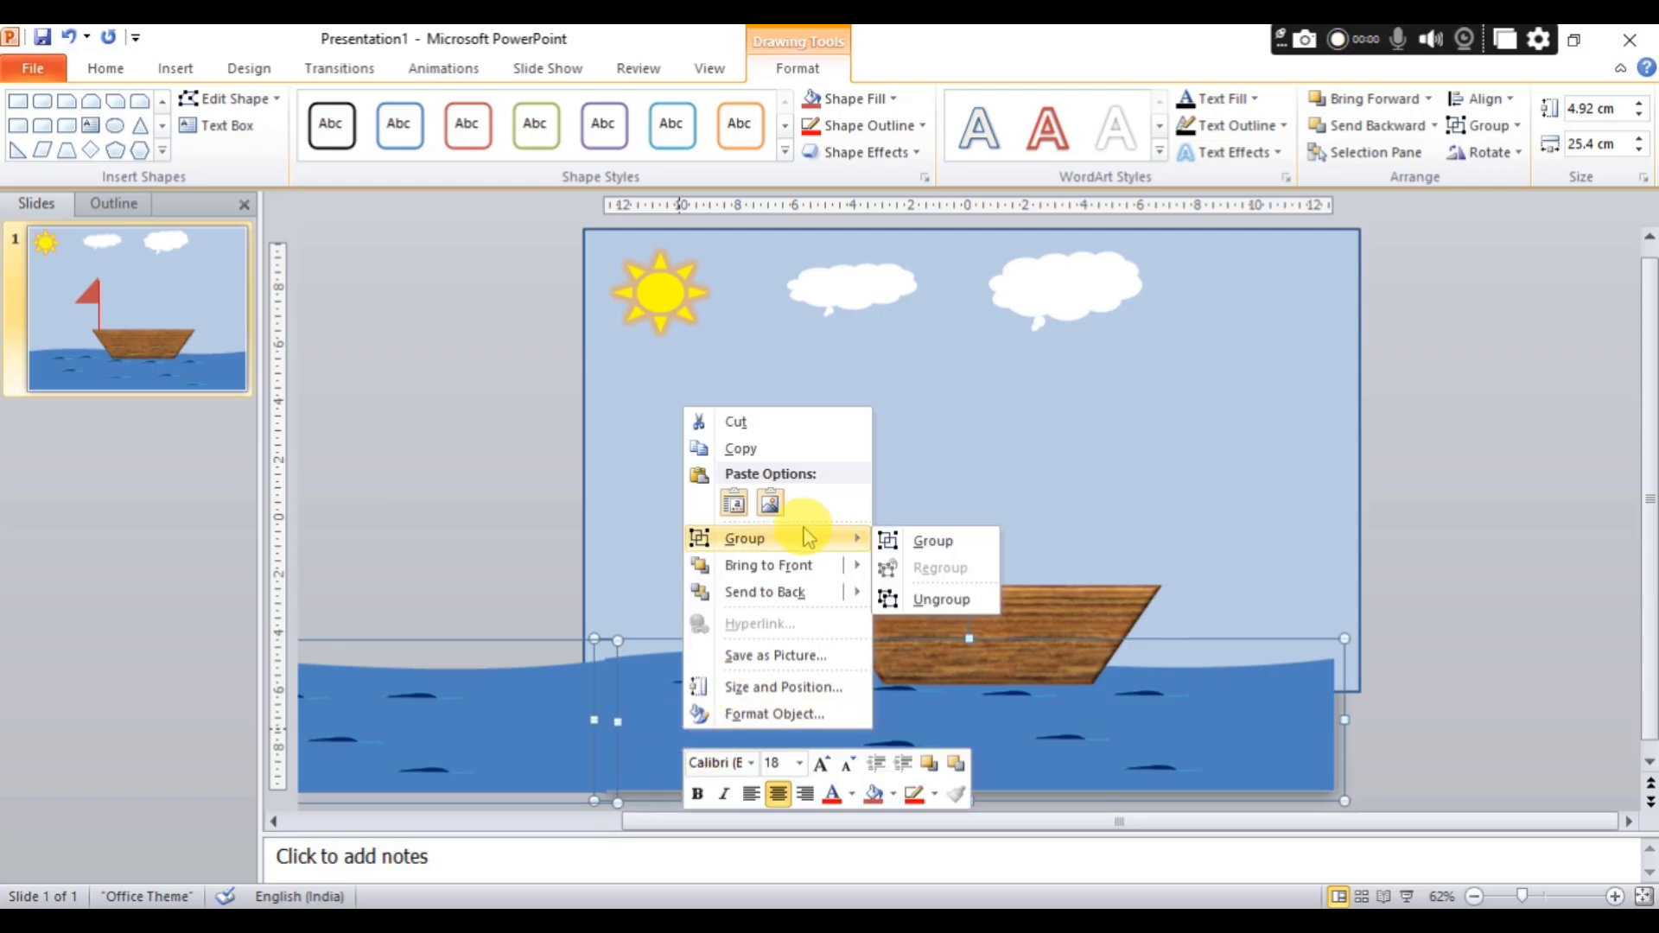
left_click(930, 541)
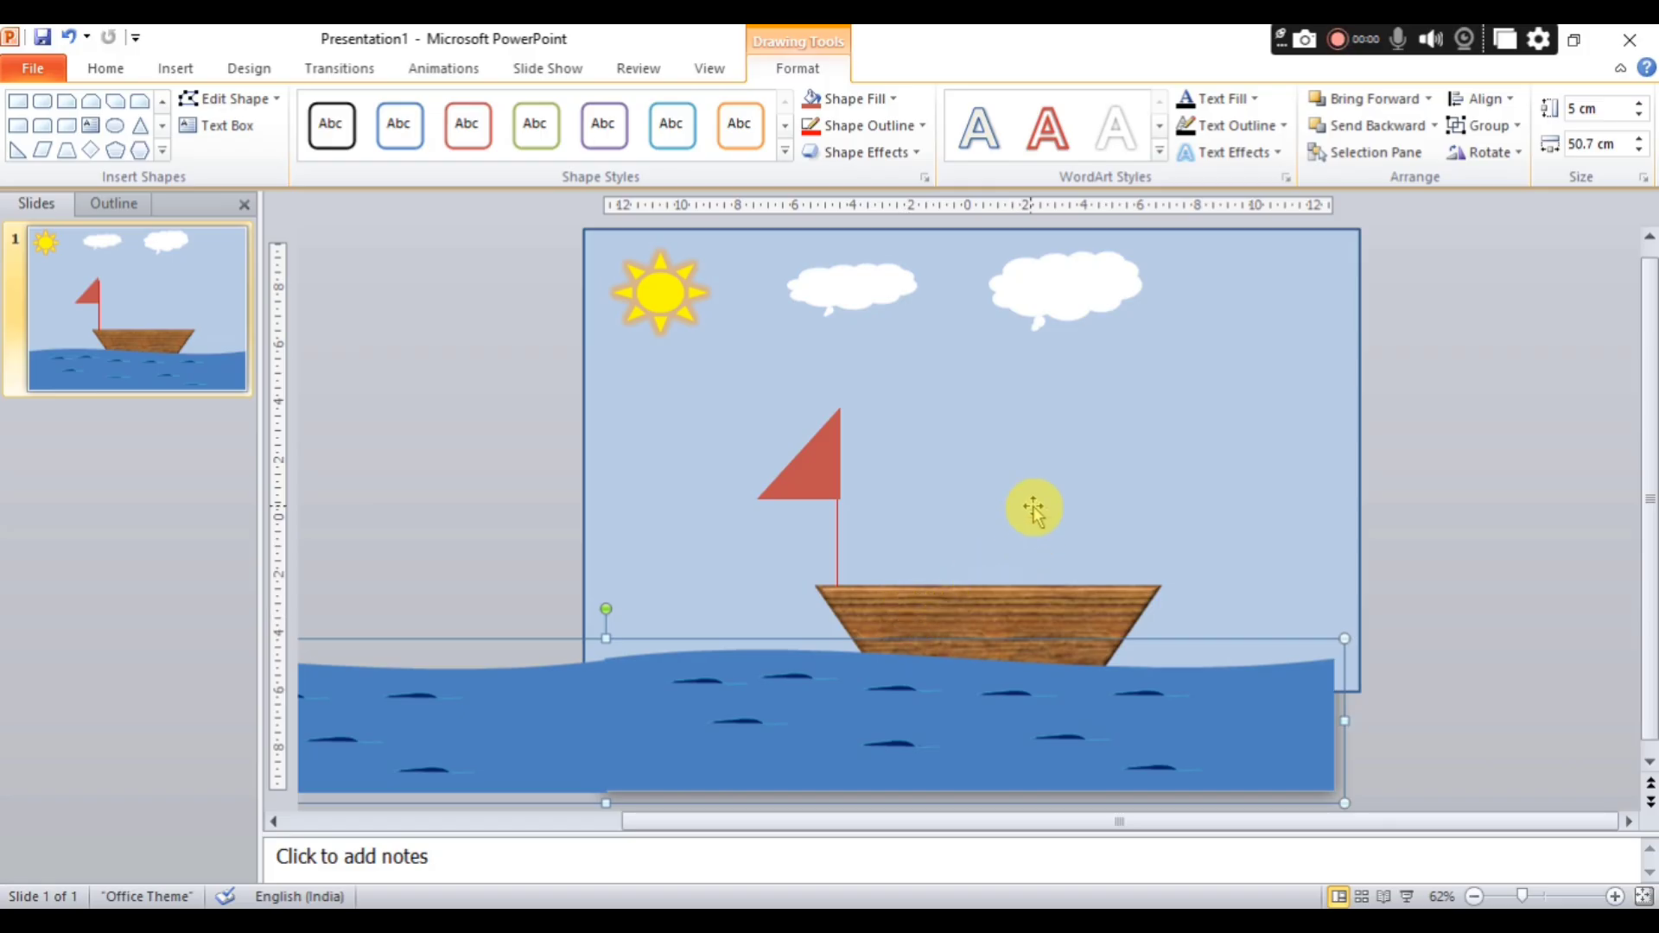
left_click(1075, 567)
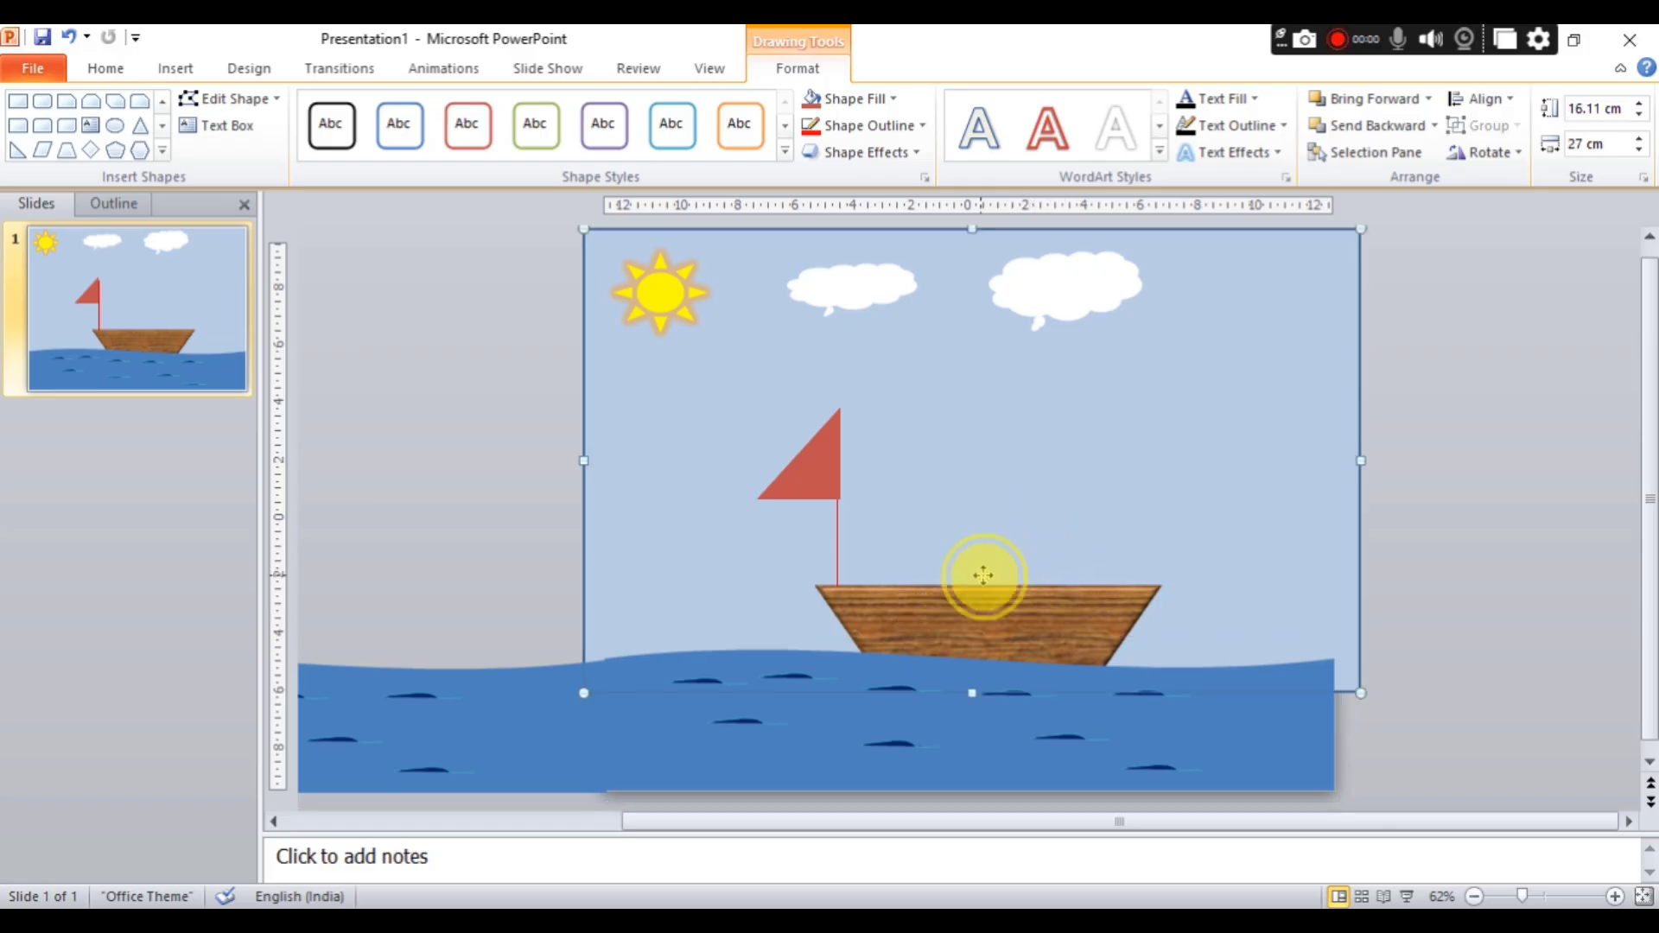
left_click(970, 603)
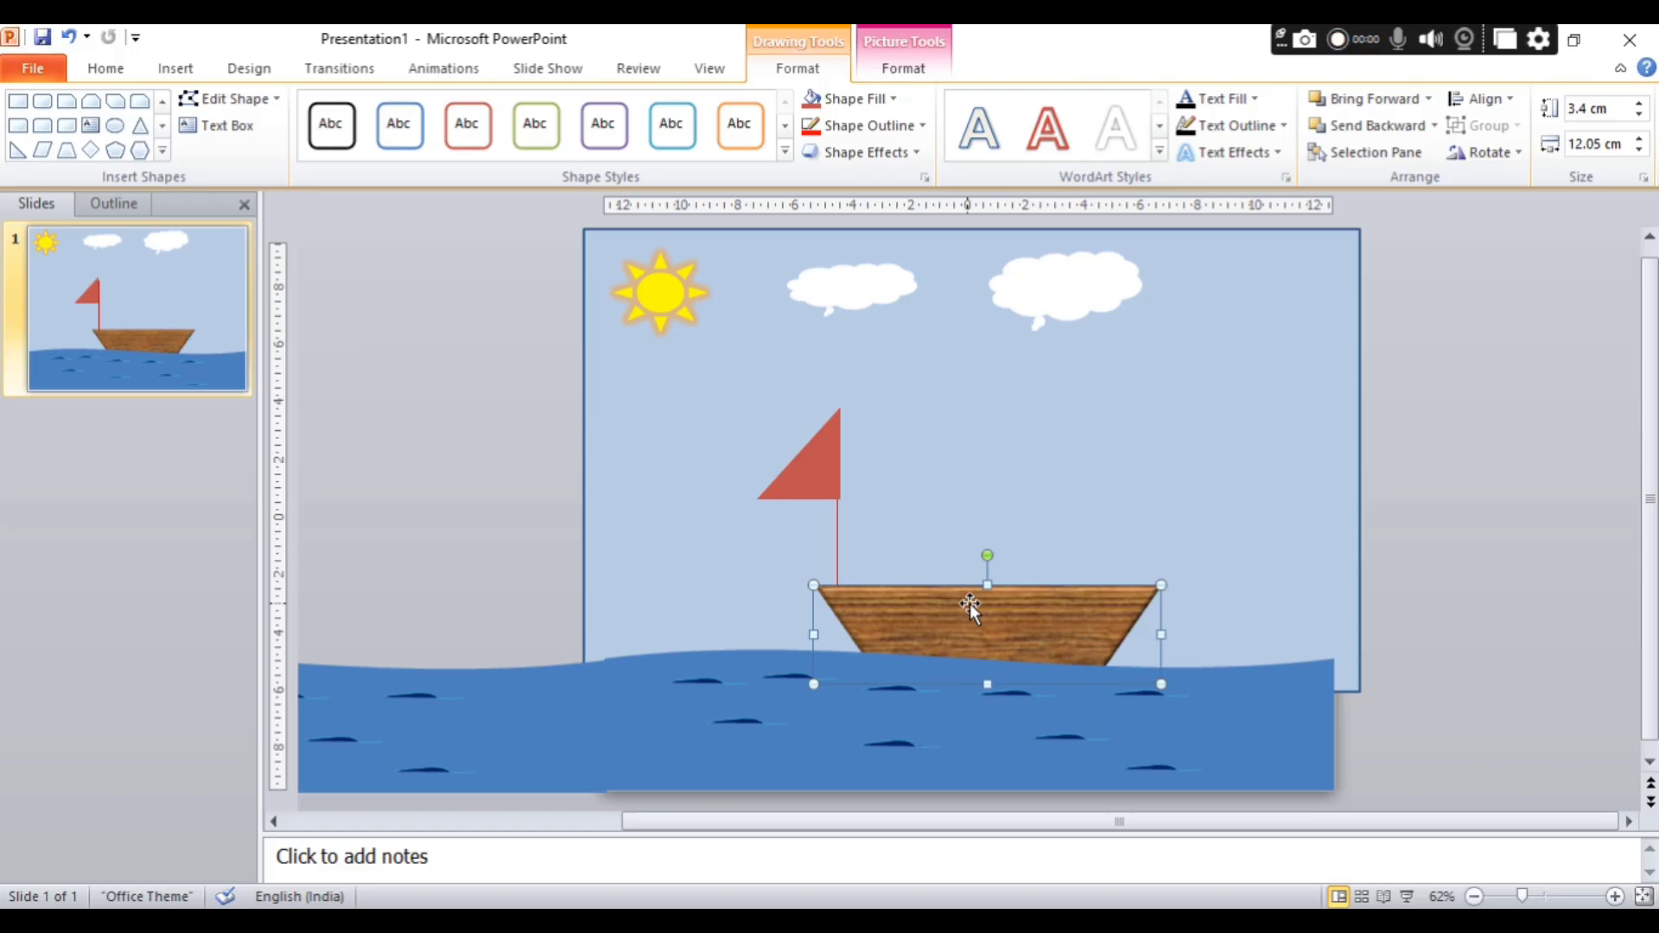
Duplicate the largest cloud, place the copy below it near the sky's right edge, and widen it to about 8.11 cm.
left_click(1077, 302)
key("ctrl+c")
key("ctrl+v")
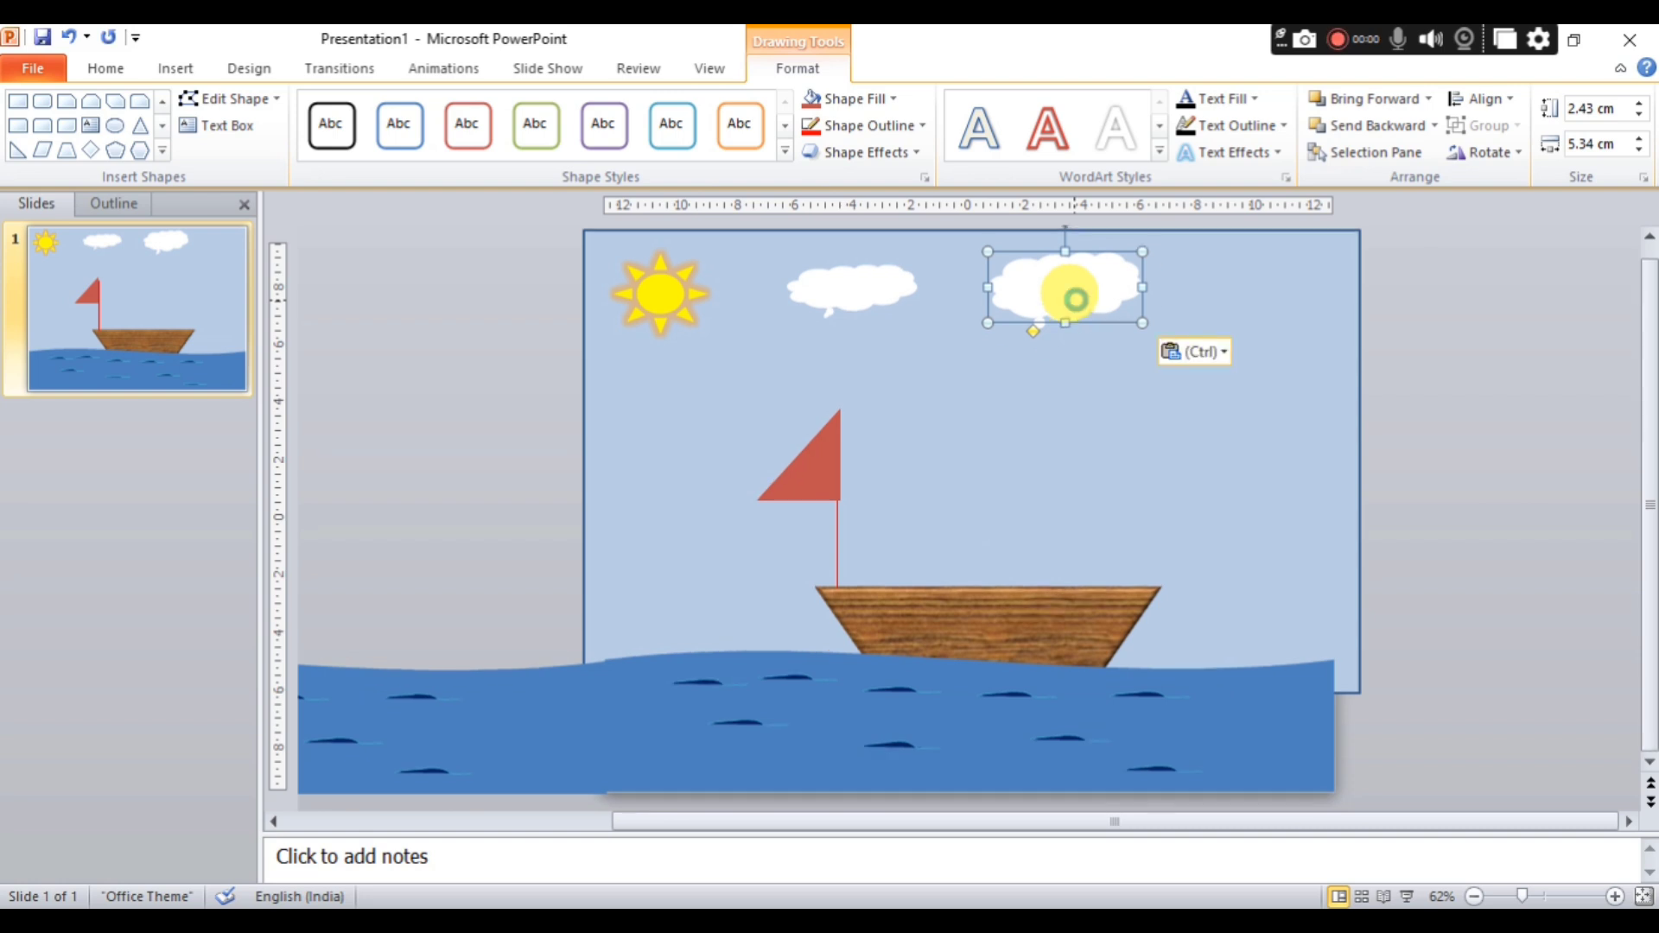
left_click_drag(1082, 314, 1335, 417)
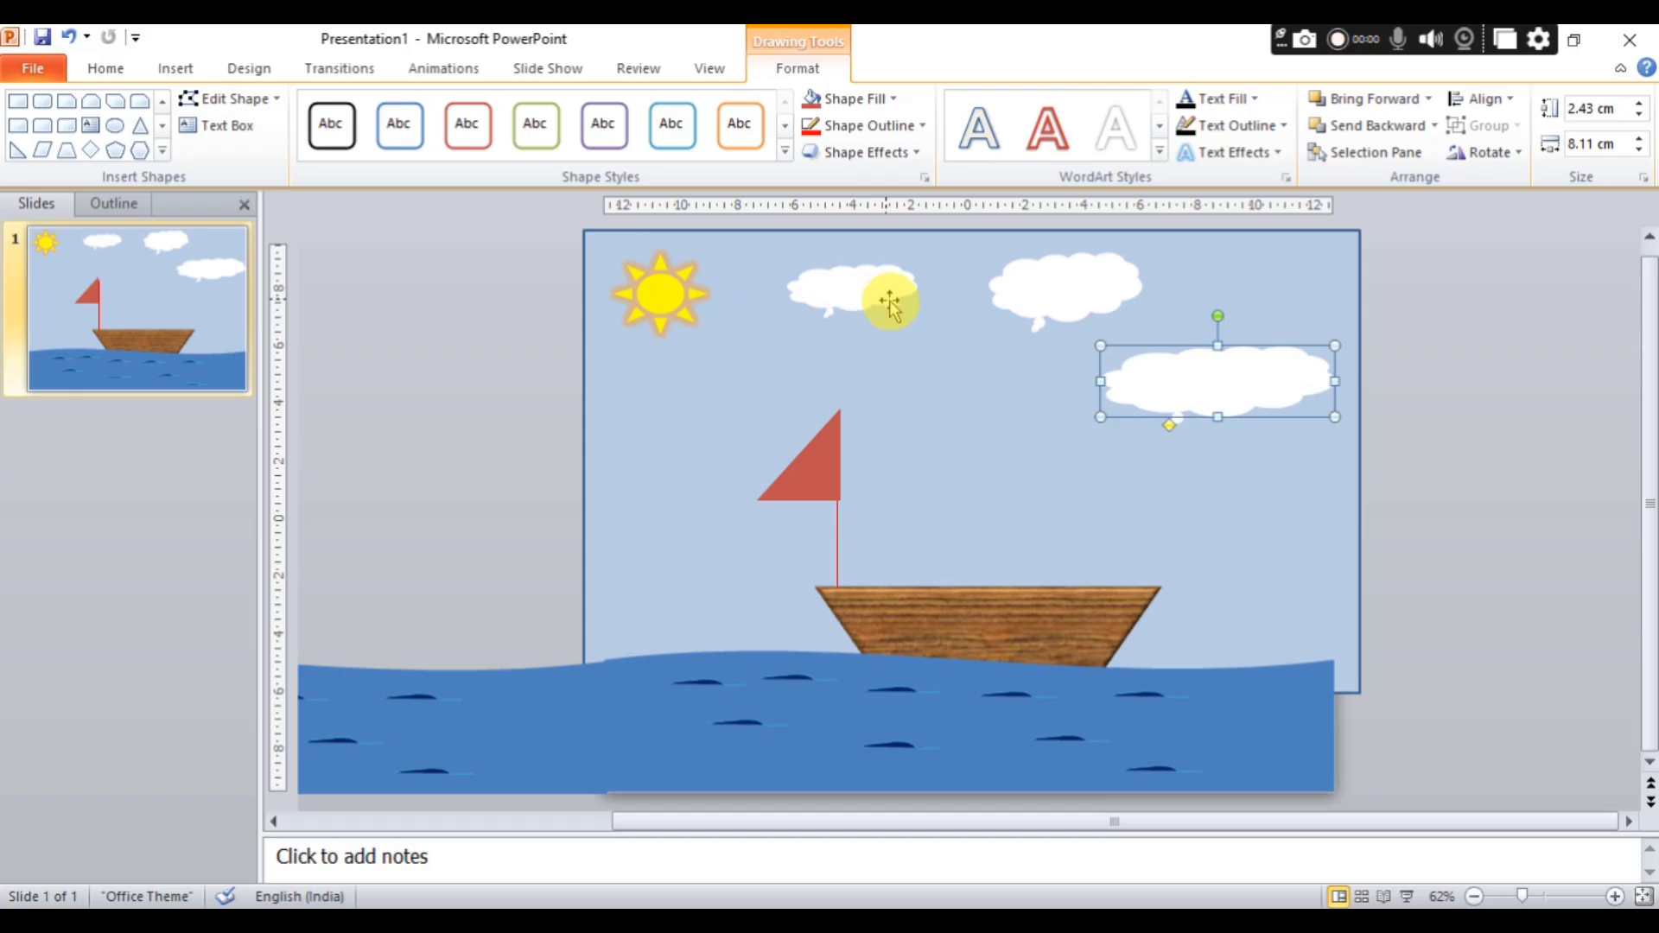
left_click(1027, 298, "shift")
left_click(886, 281, "shift")
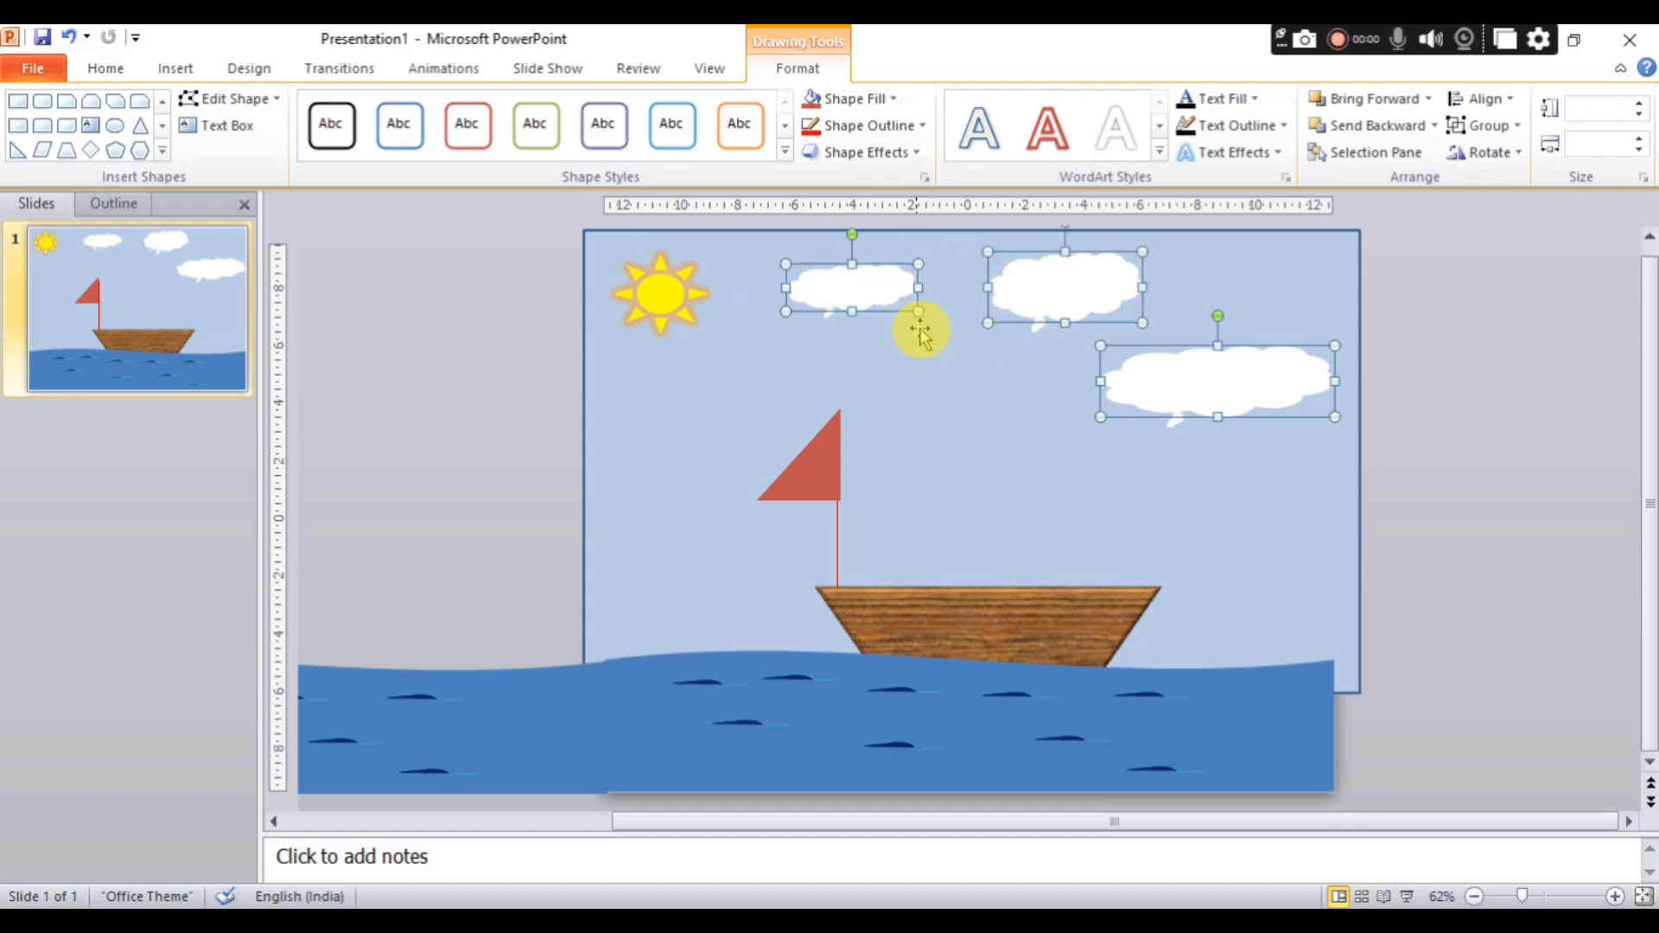
right_click(1056, 402)
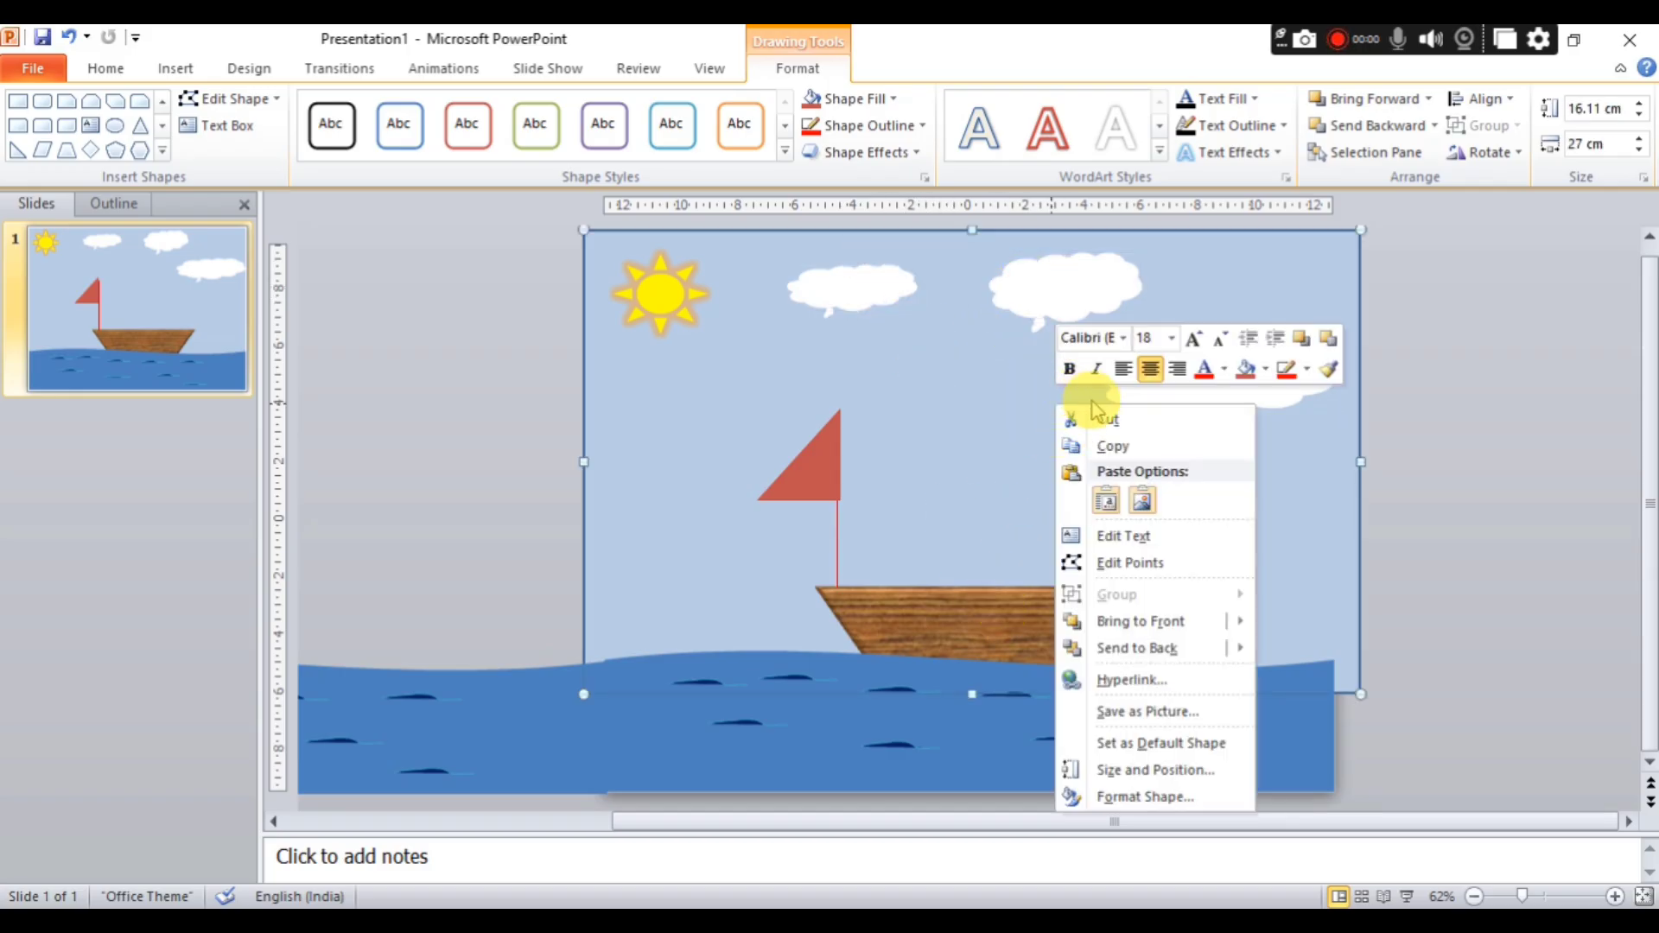
Group the sky background rectangle with the three clouds.
left_click(951, 437)
left_click(872, 298, "ctrl")
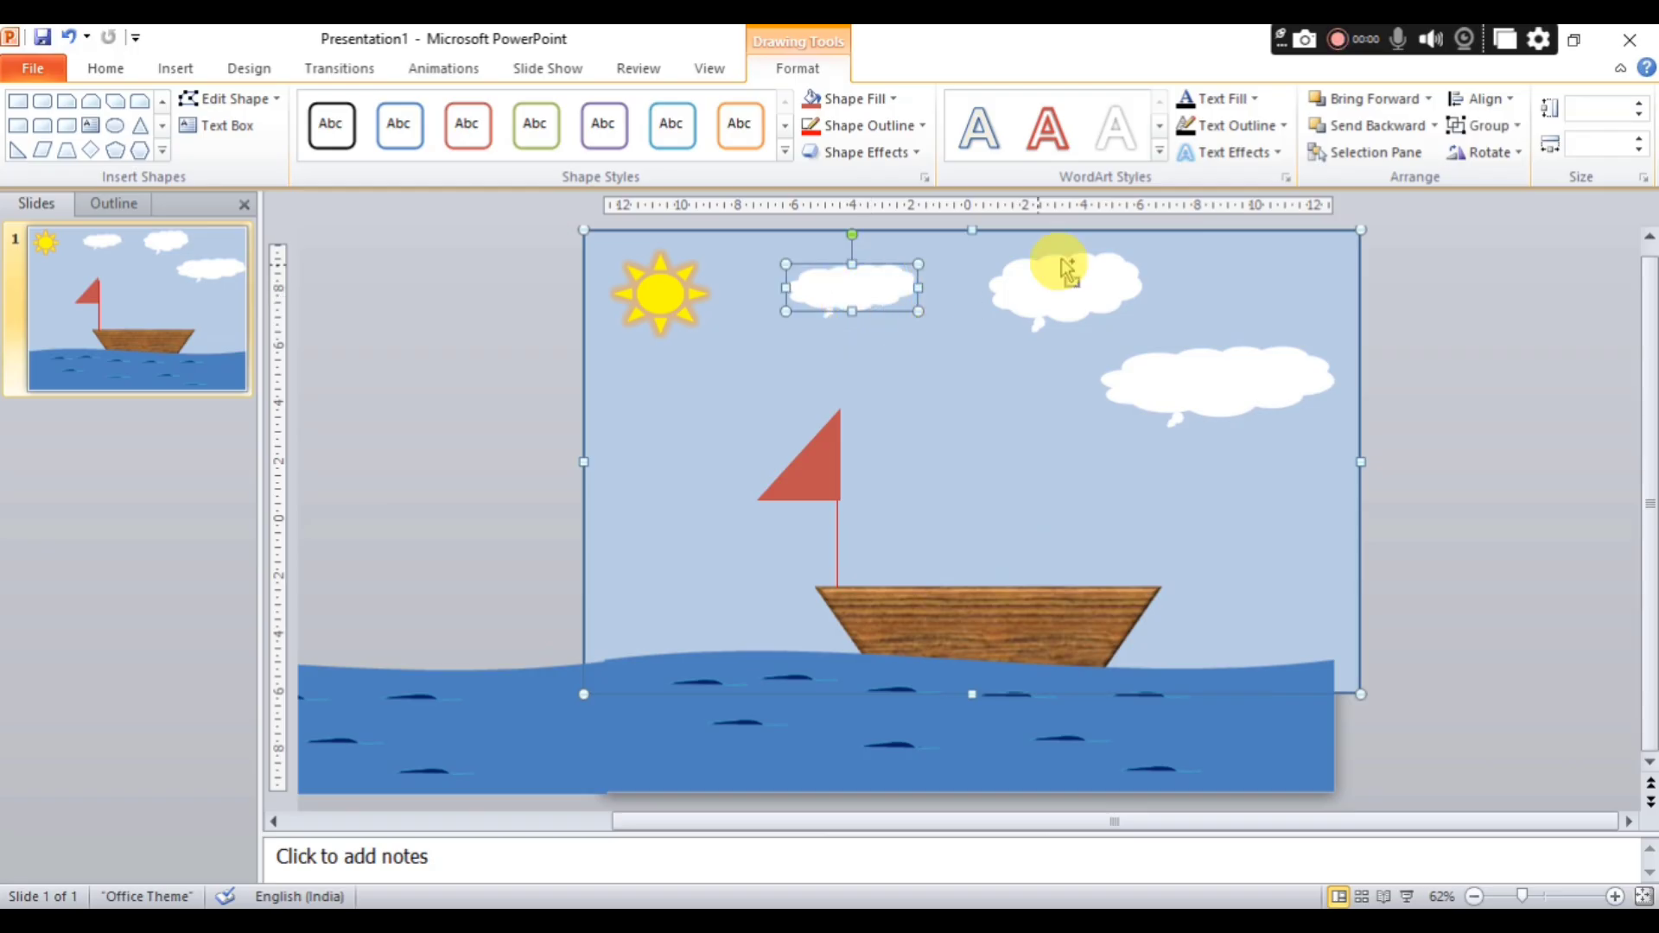
left_click(1068, 270, "ctrl")
left_click(1197, 377, "ctrl")
right_click(1204, 378)
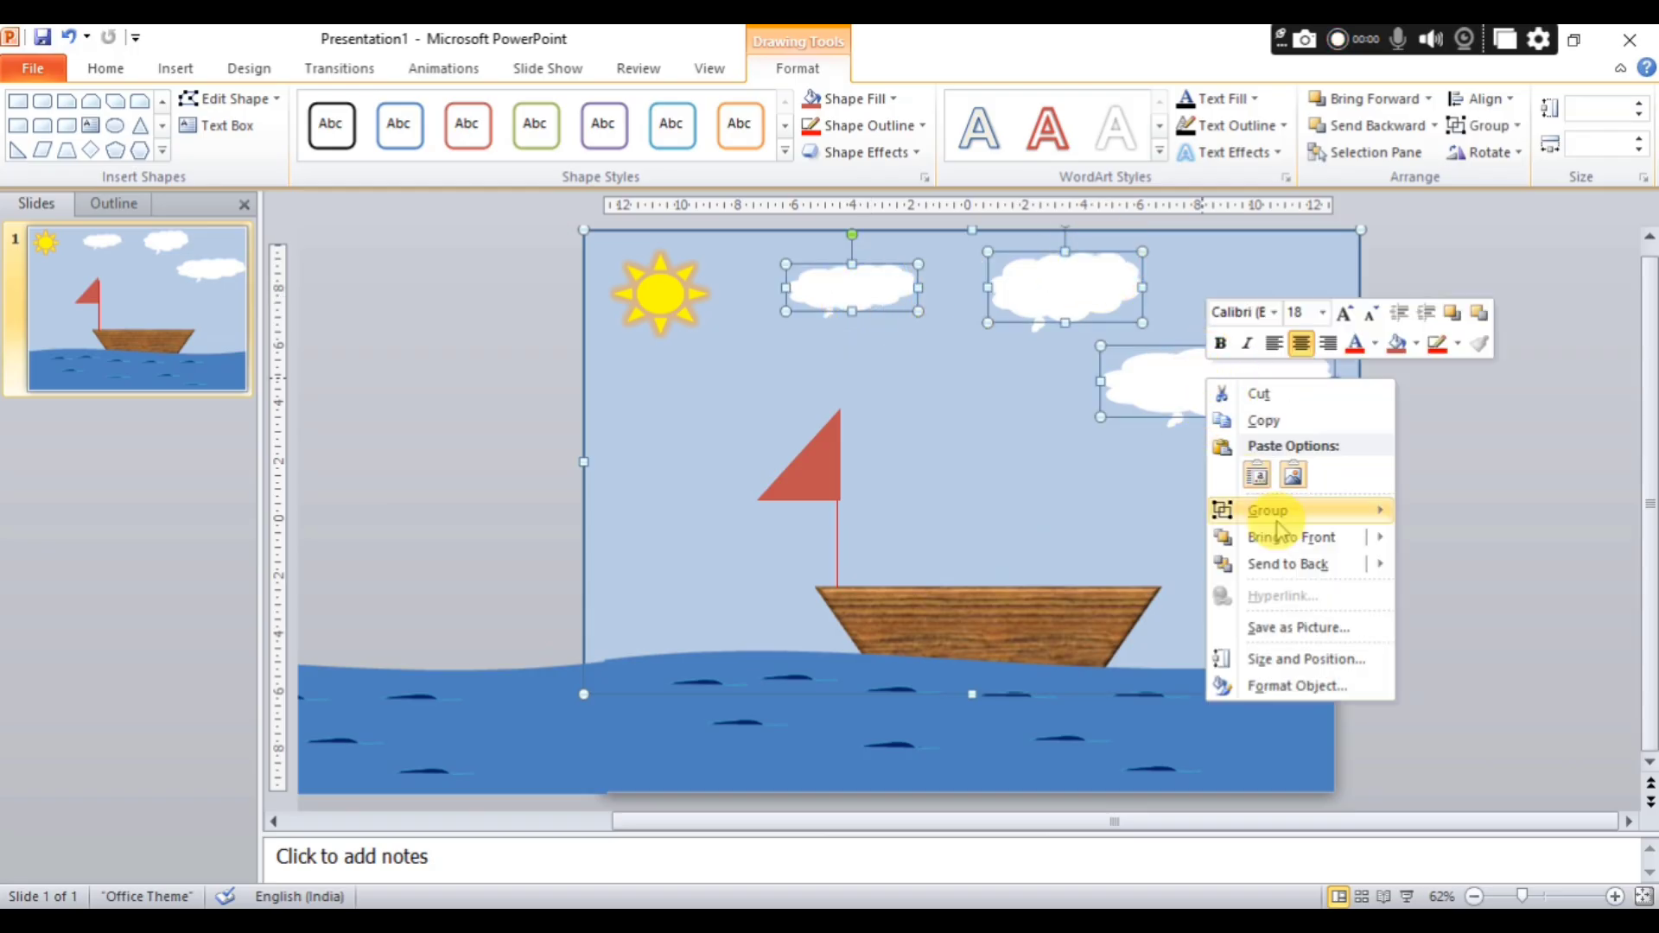
mouse_move(1277, 527)
left_click(1439, 511)
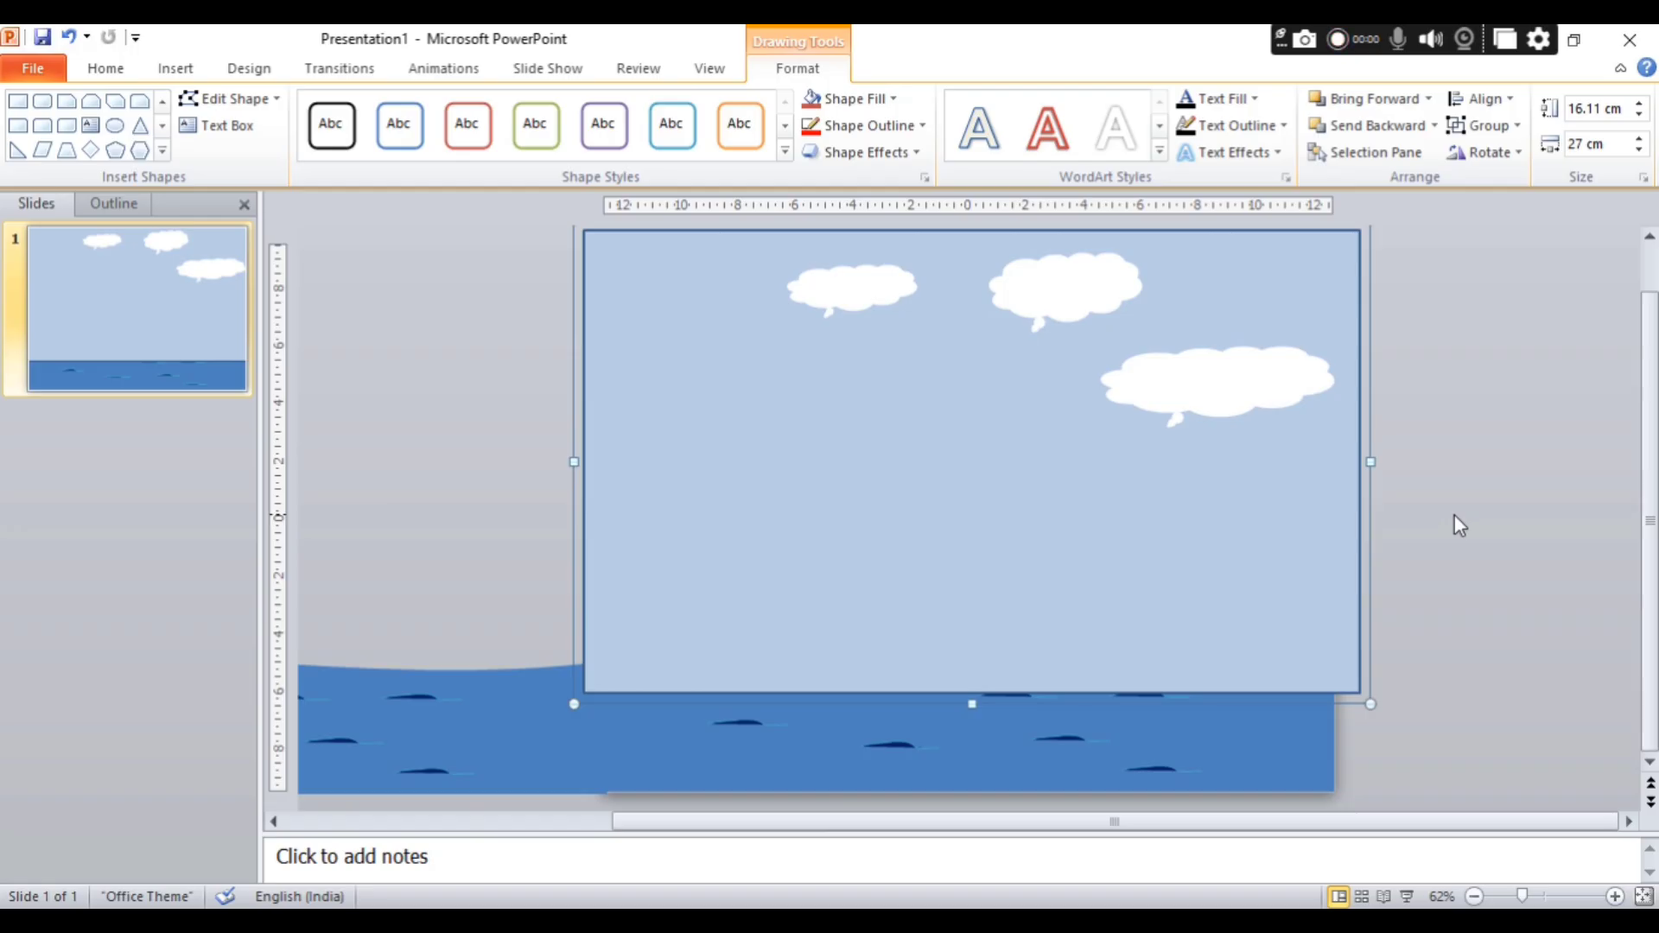
Move the grouped sky and clouds right, past the slide's right edge, to uncover the sun and flag.
left_click(1455, 517)
left_click_drag(988, 451, 1652, 454)
left_click(1358, 460)
key("Right")
key("Right")
key("Right")
key("Right")
key("Right")
key("Right")
key("Right")
key("Right")
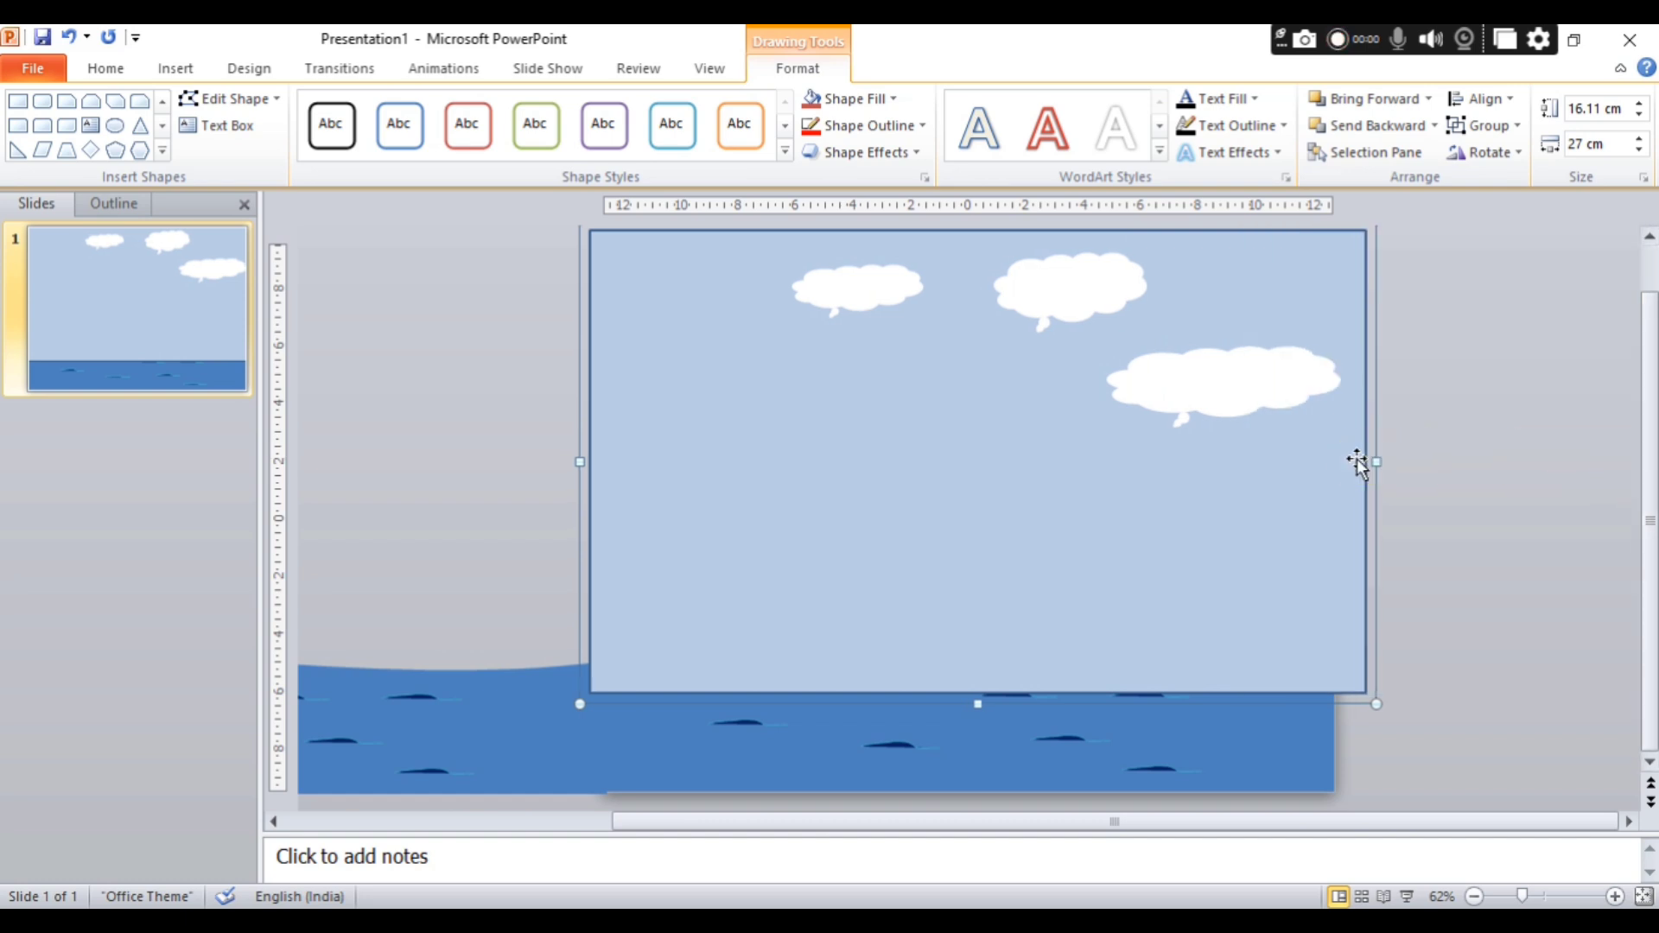
key("Right")
key("Right")
key("Right")
key("Right")
key("Right")
key("Right")
key("Right")
key("Right")
key("Right")
key("Right")
key("Right")
key("Right")
key("Right")
key("Right")
key("Right")
key("Right")
key("Right")
key("Right")
key("Right")
key("Right")
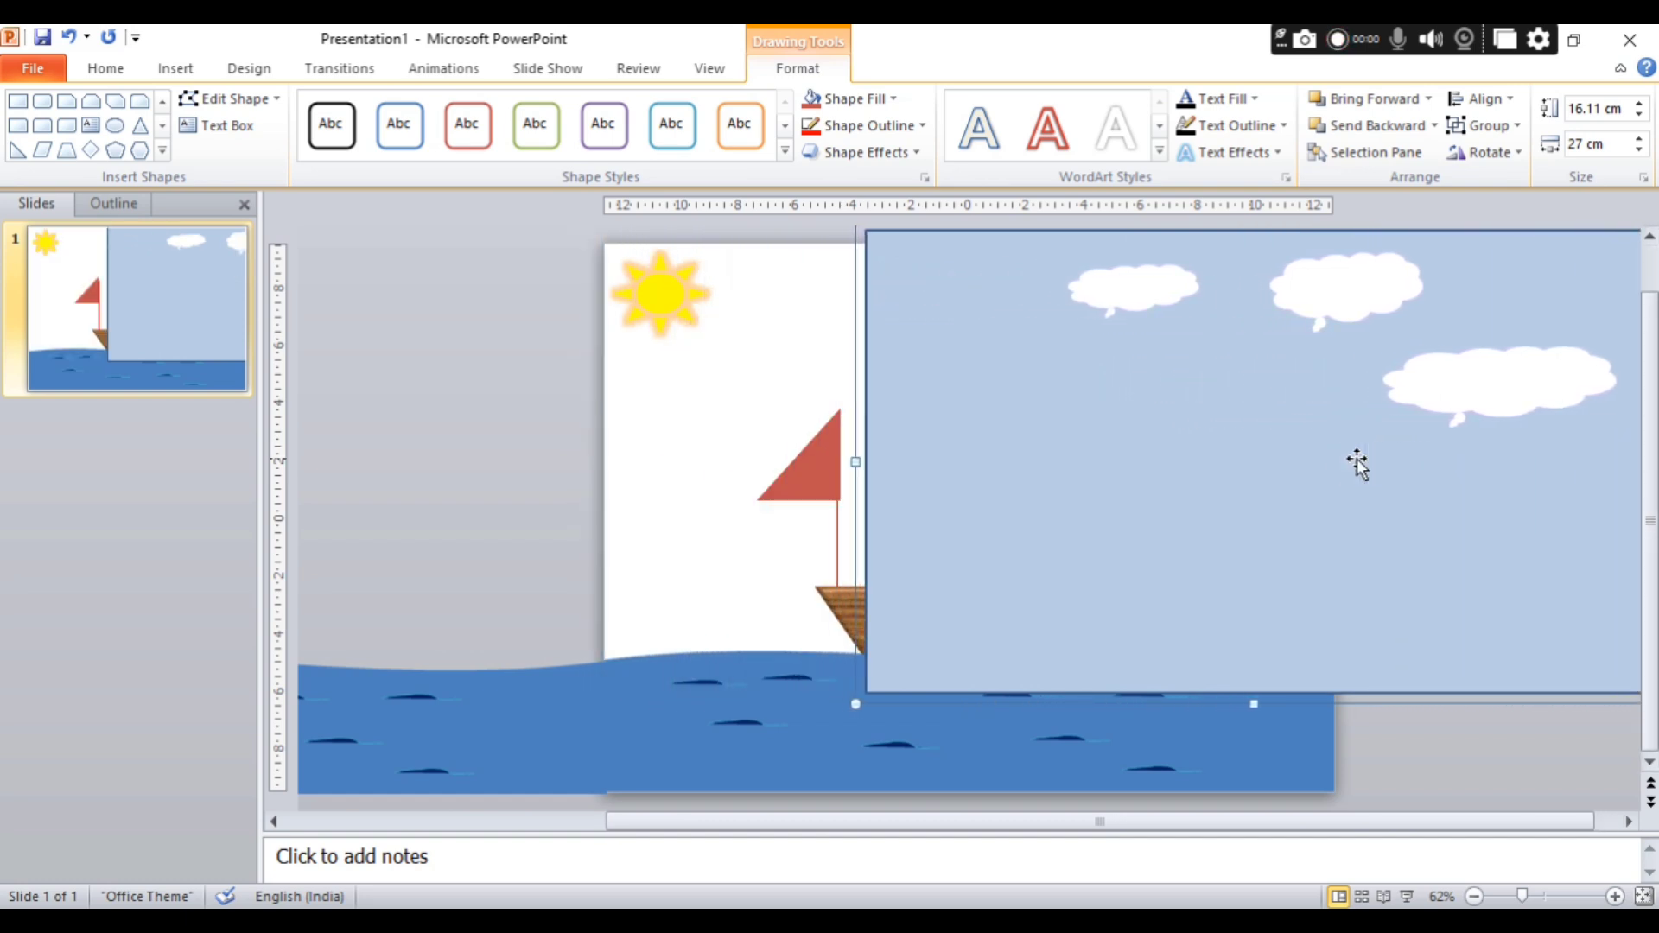
Move the sky and clouds group back left towards the slide's left edge.
left_click(1361, 466)
key("Left")
key("Left")
key("Left")
key("Left")
key("Left")
key("Left")
key("Left")
key("Left")
key("Left")
key("Left")
key("Left")
key("Left")
key("Left")
key("Left")
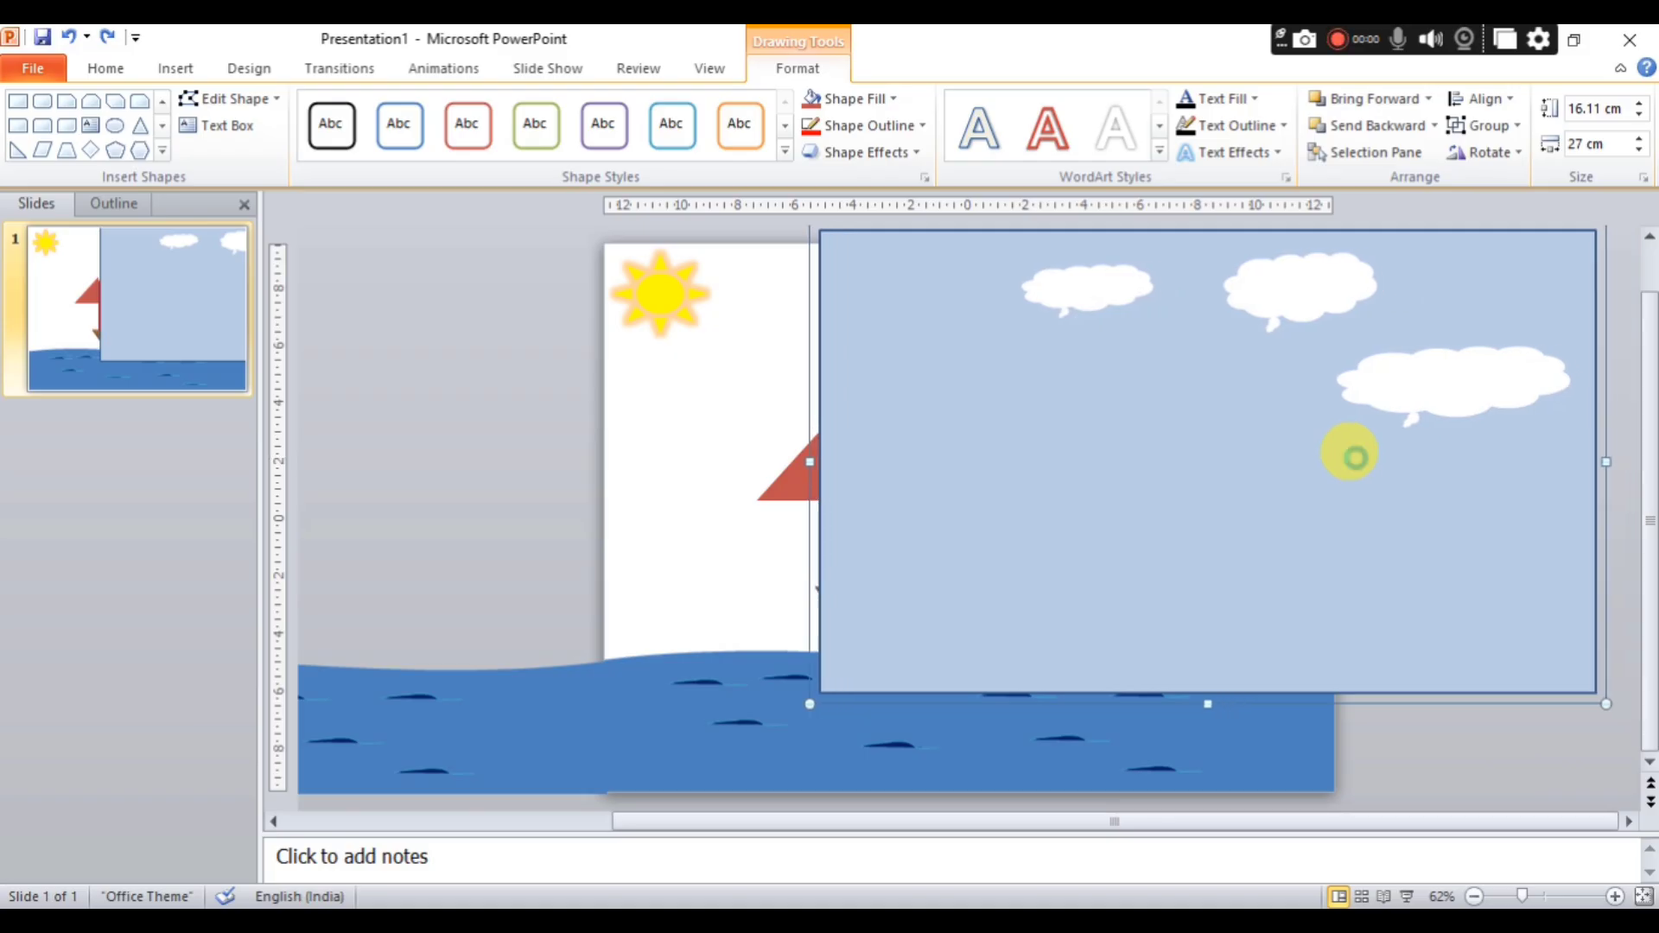
key("Left")
key("Left")
key("Left")
key("Left")
key("Left")
key("Left")
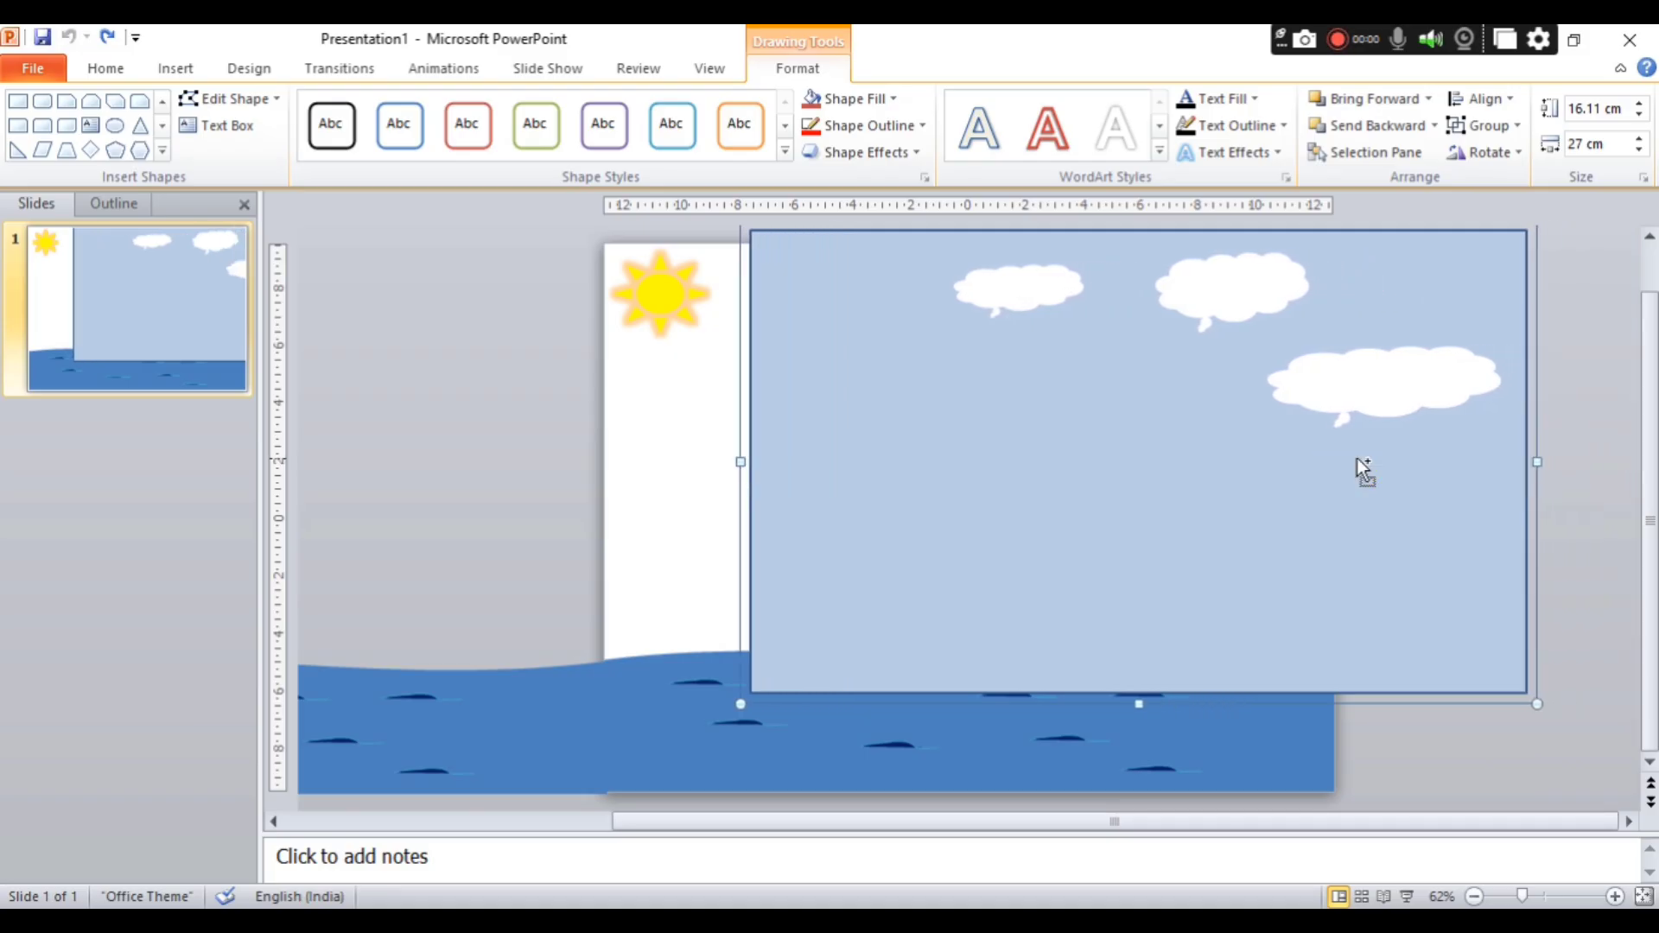
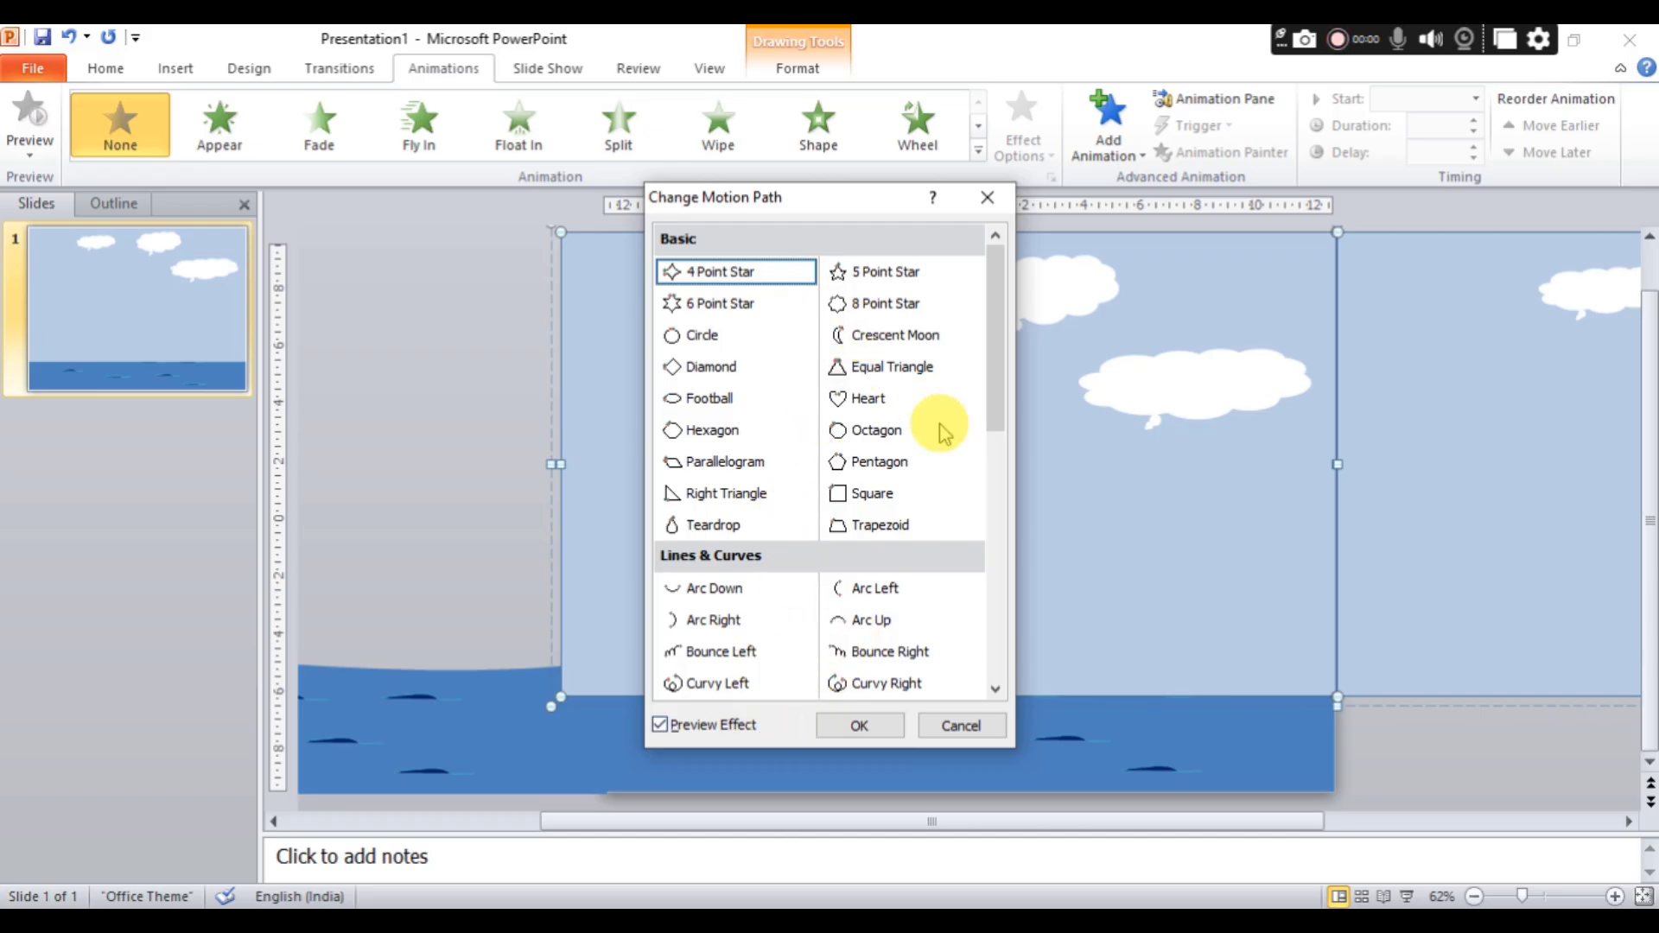
Apply a Left motion path animation to the sky and clouds group.
left_click_drag(1000, 398, 977, 502)
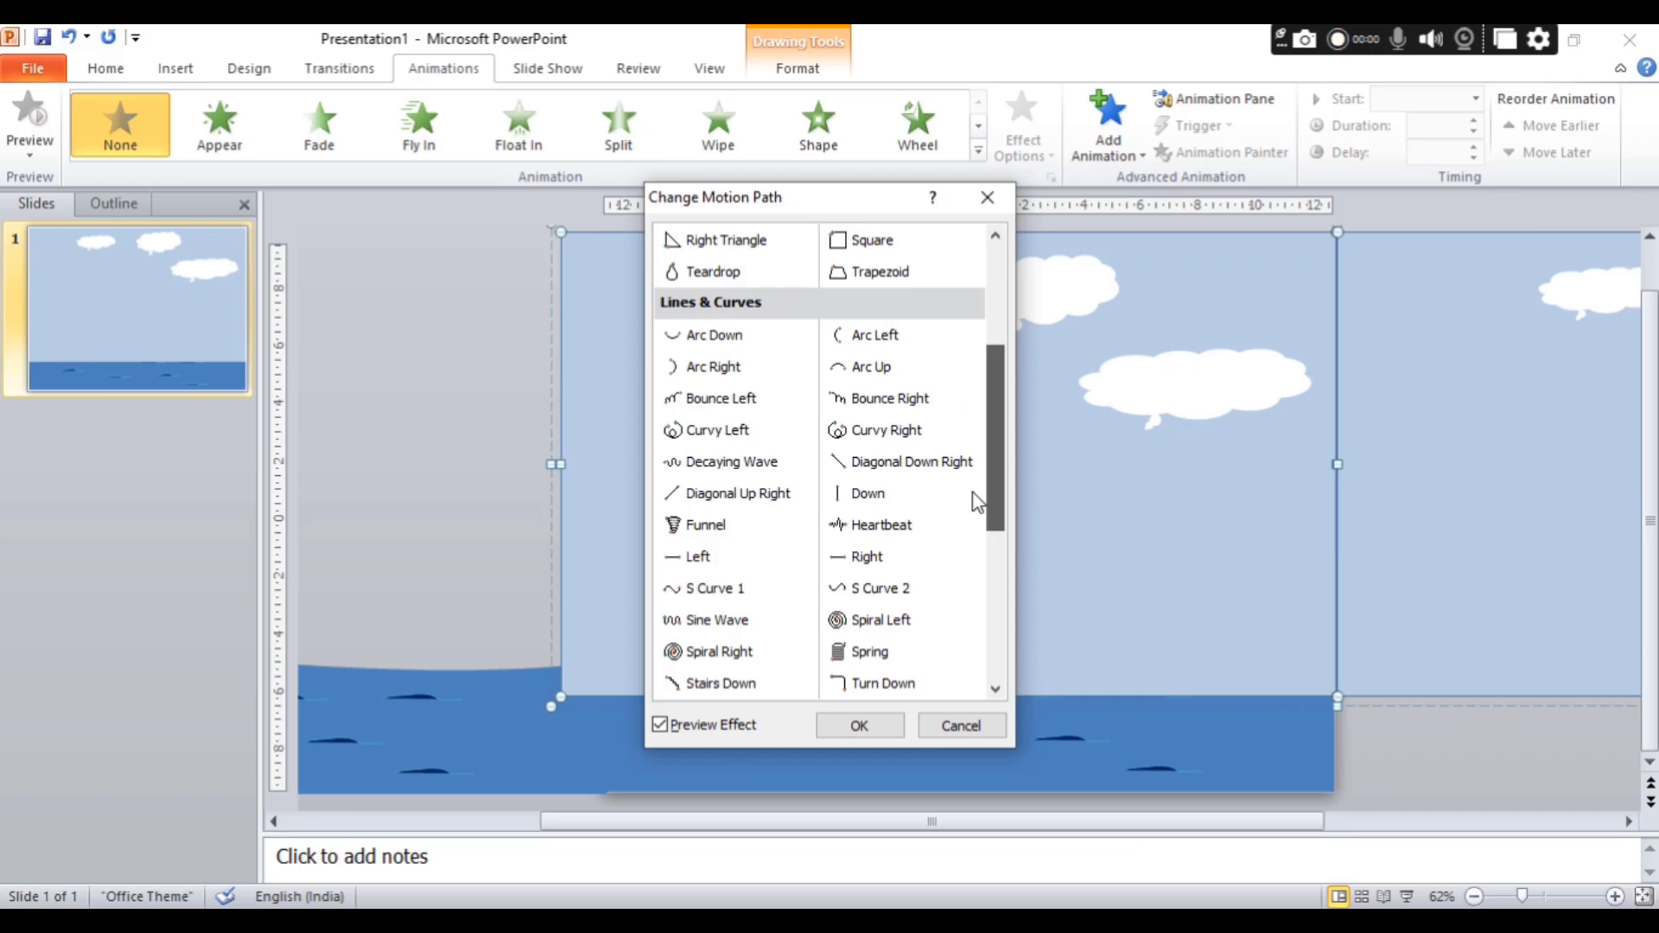
left_click_drag(977, 501, 977, 571)
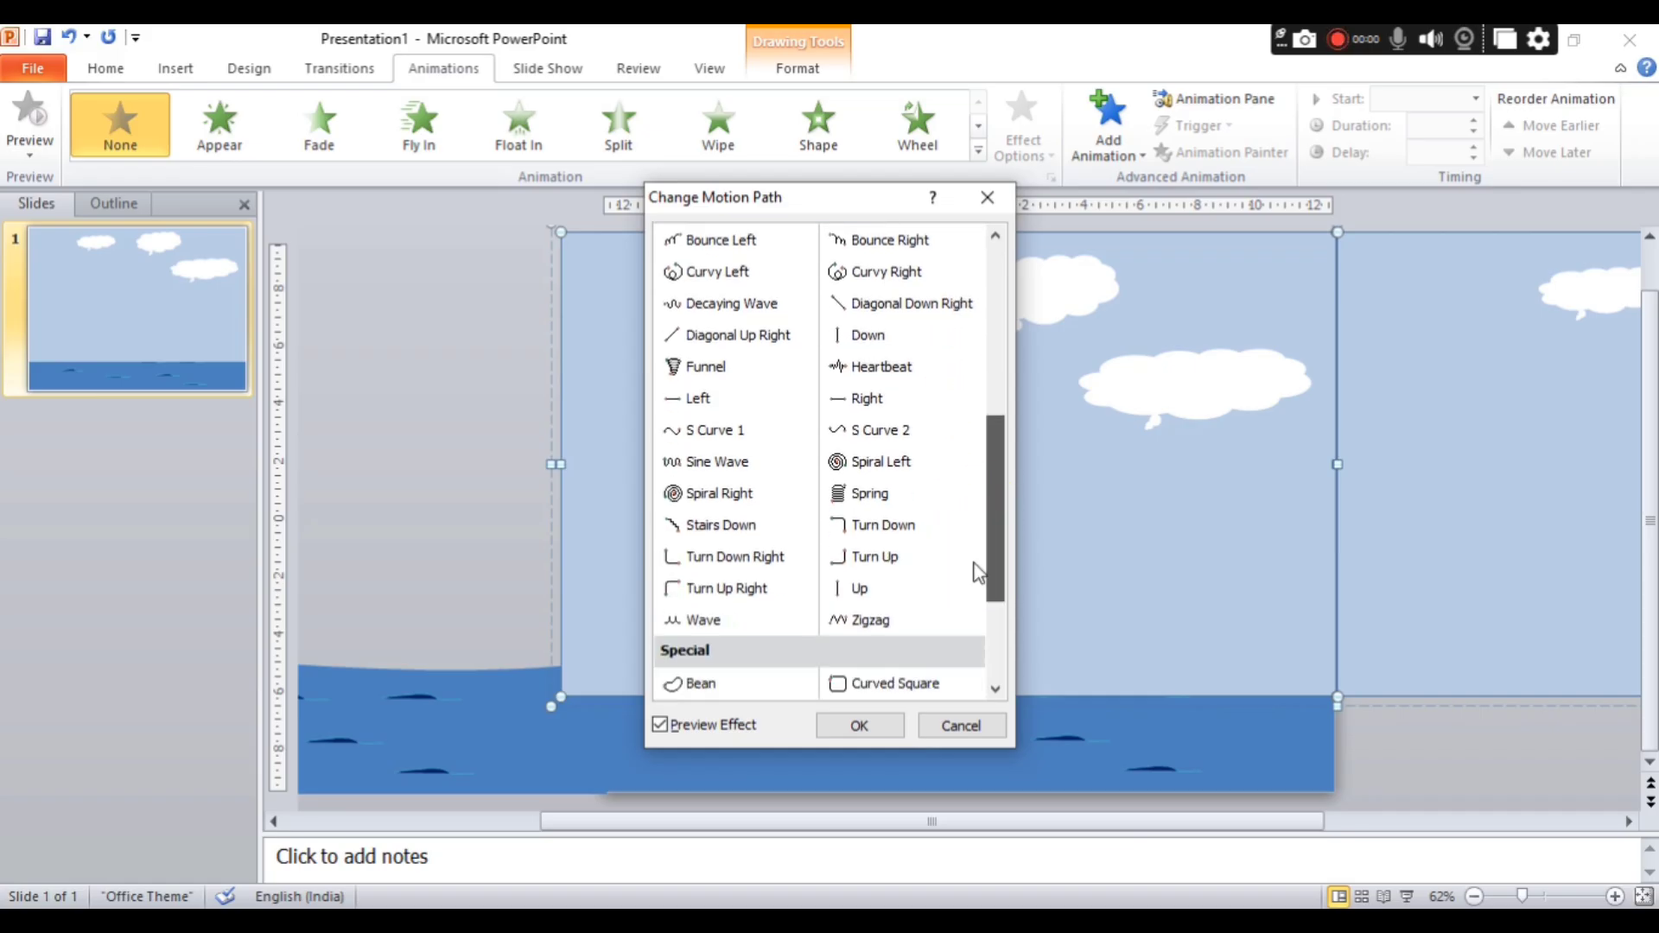
left_click(702, 403)
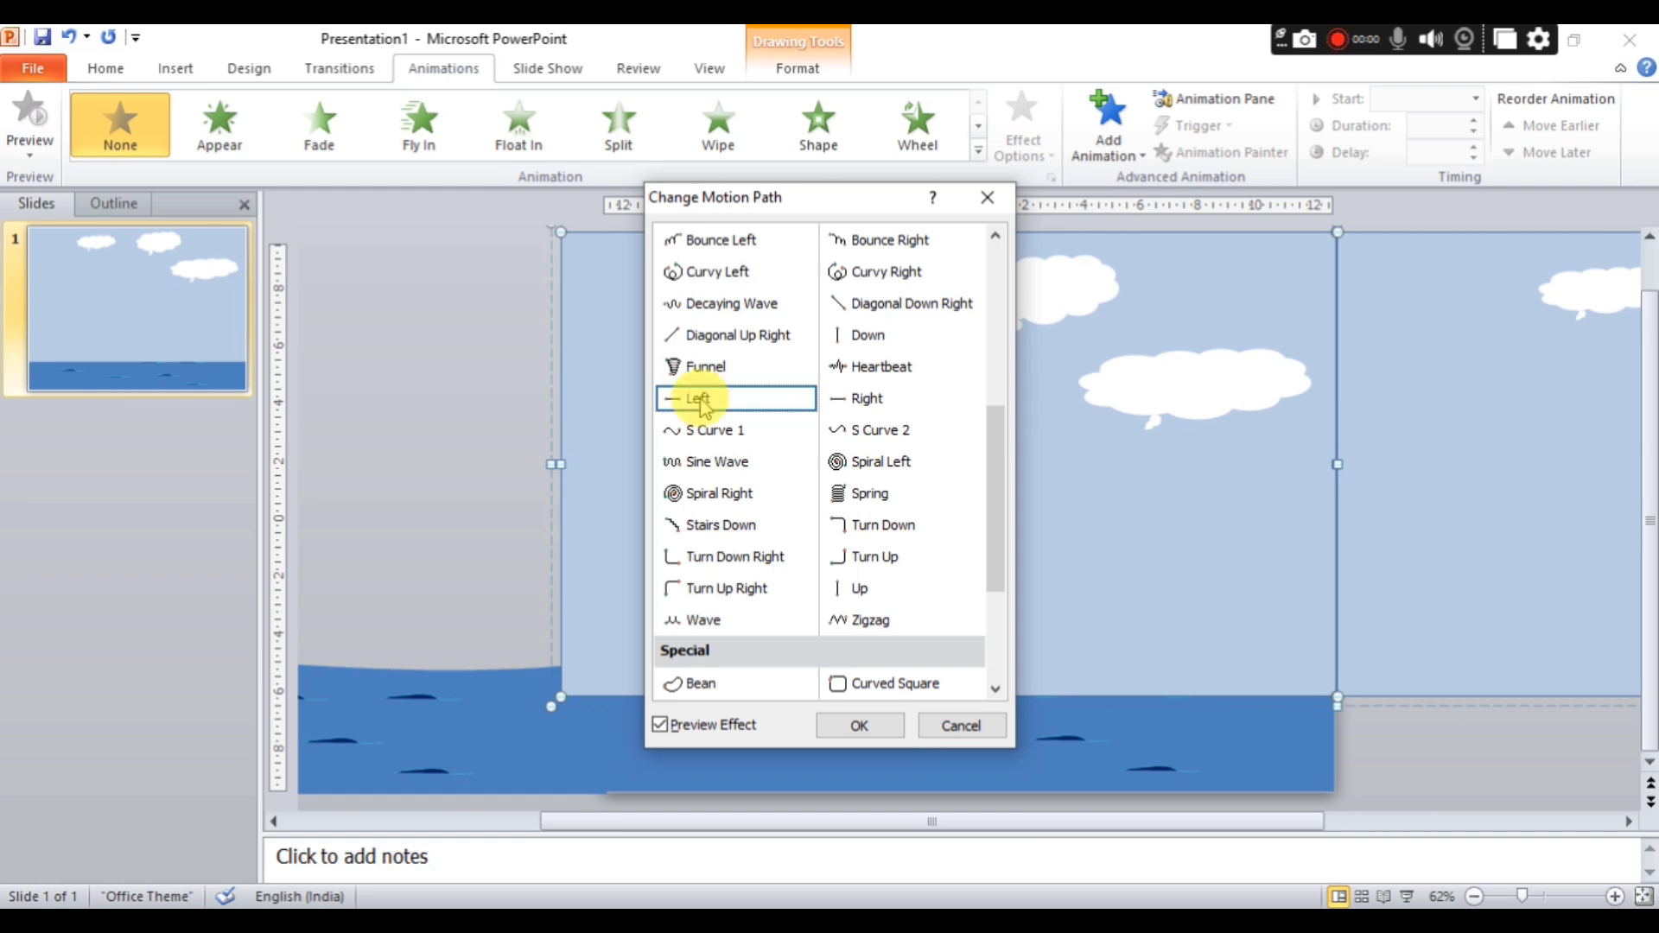
left_click(705, 401)
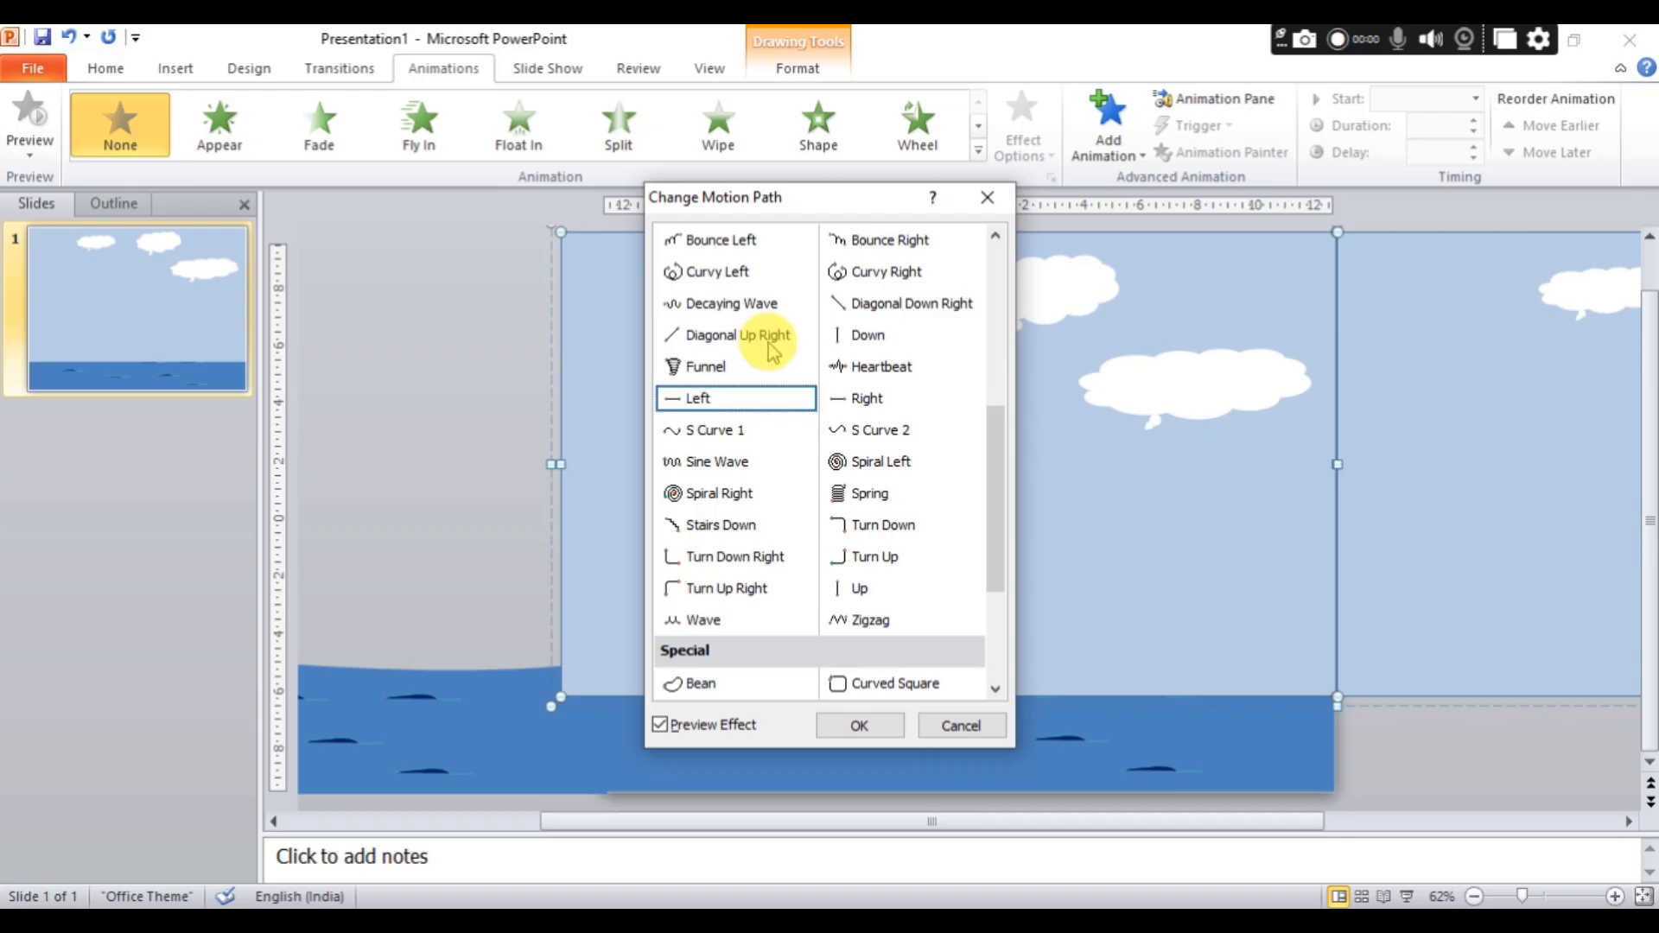
left_click(865, 724)
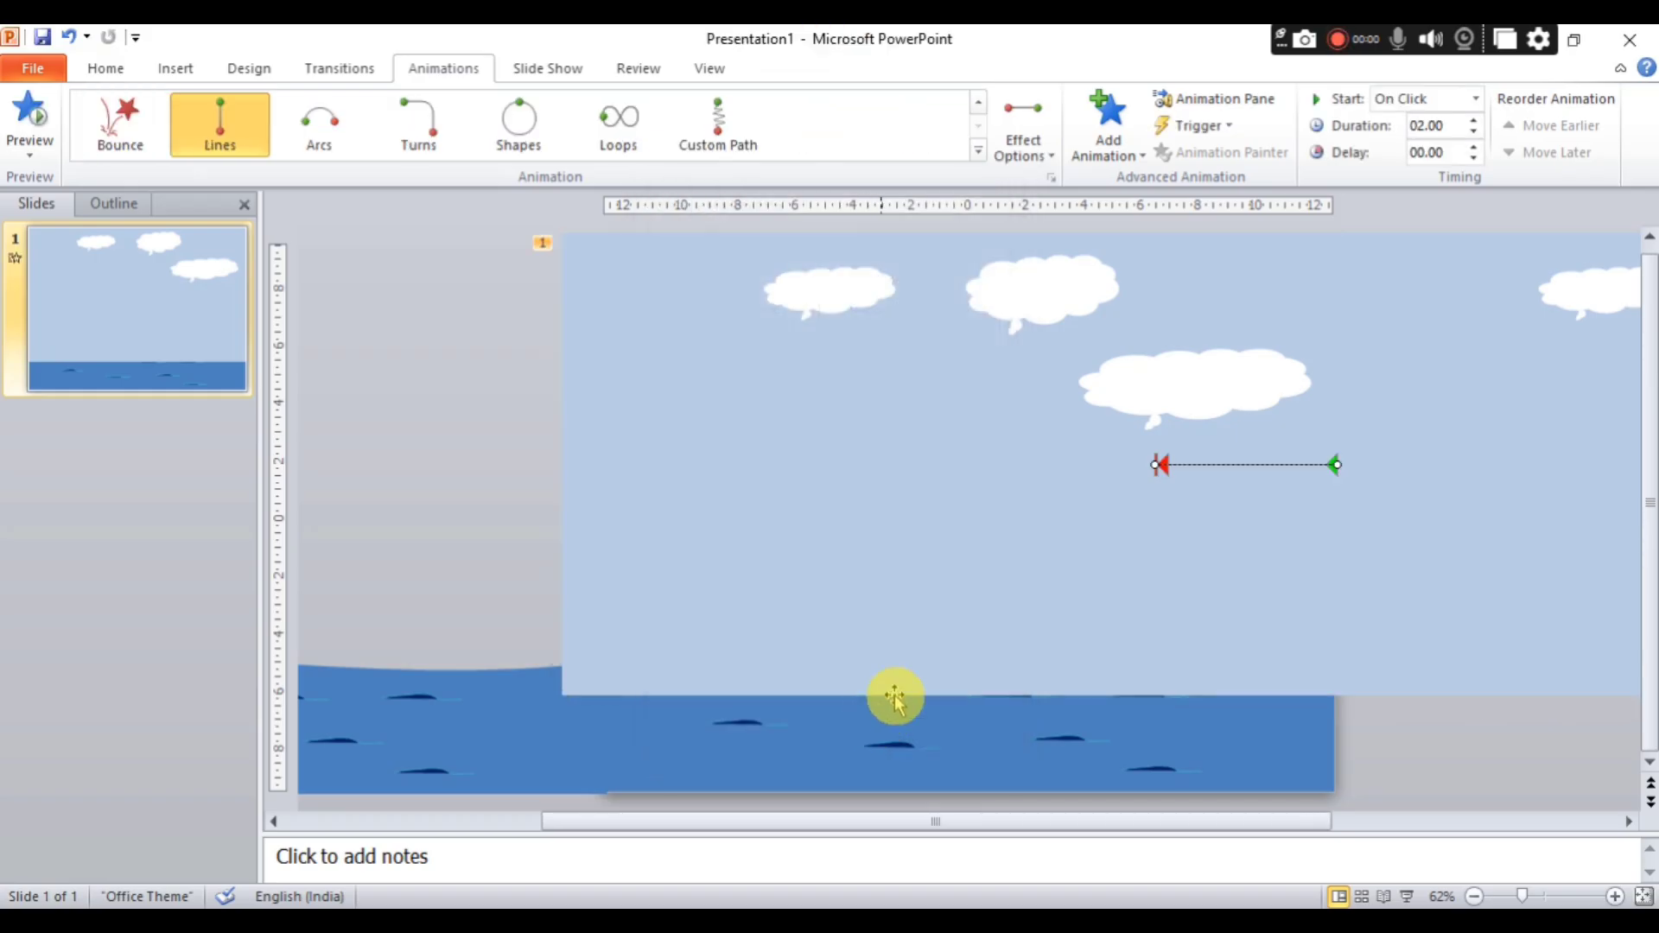
right_click(1155, 465)
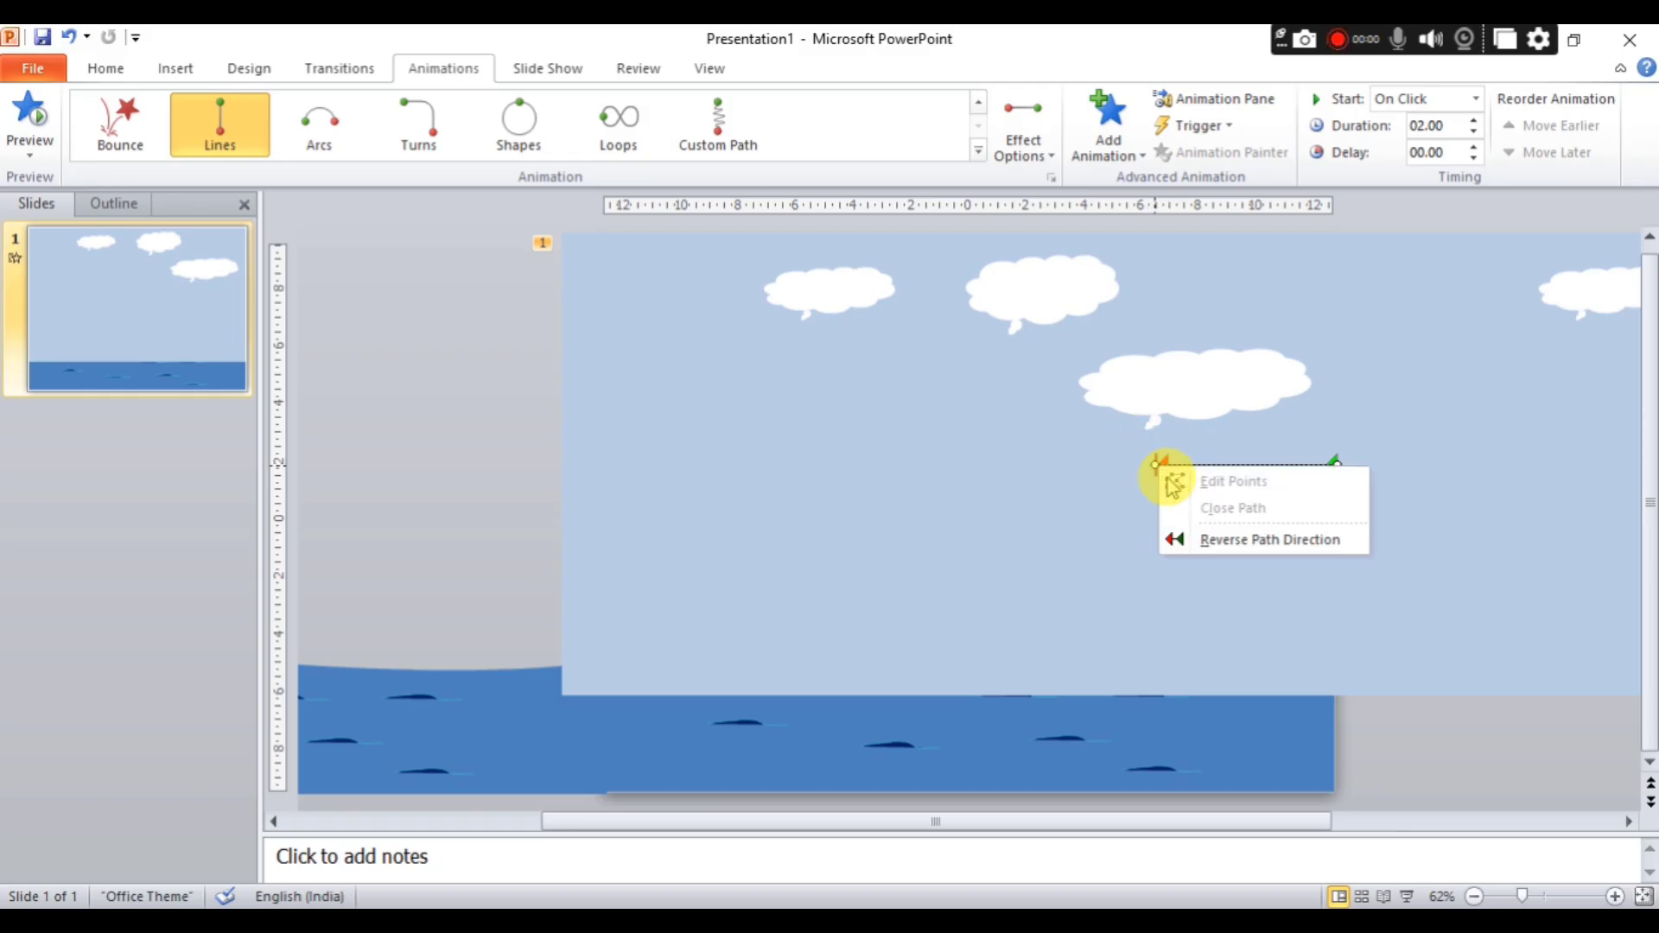
left_click(1155, 465)
right_click(1158, 466)
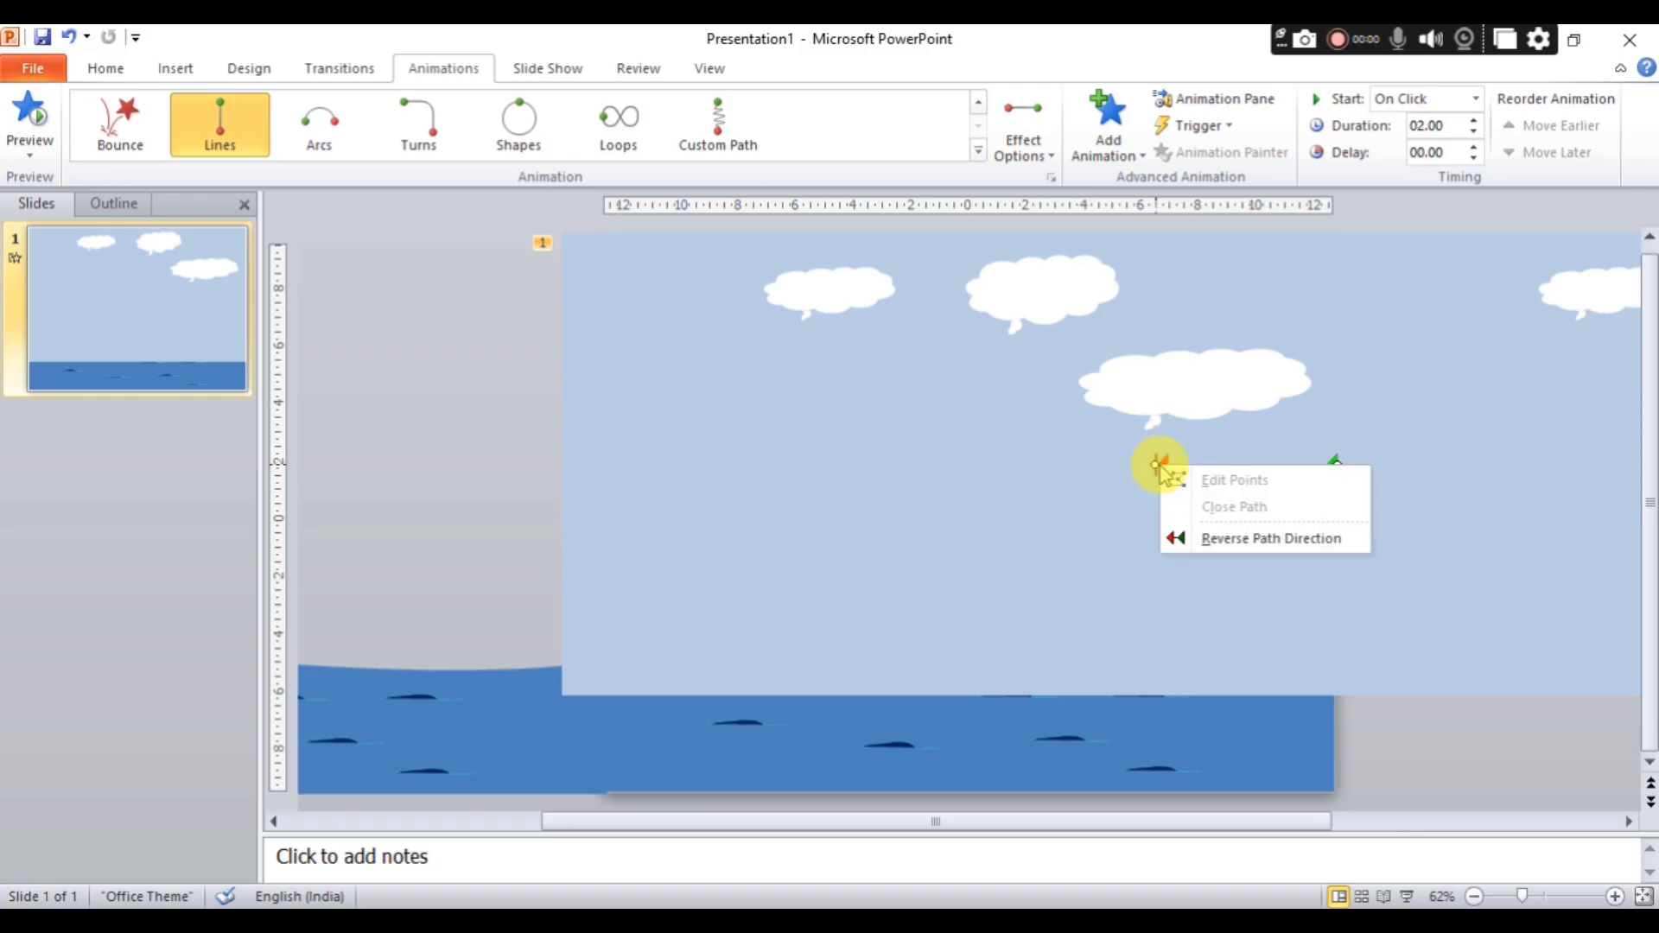
left_click(1159, 468)
left_click_drag(1160, 465, 628, 467)
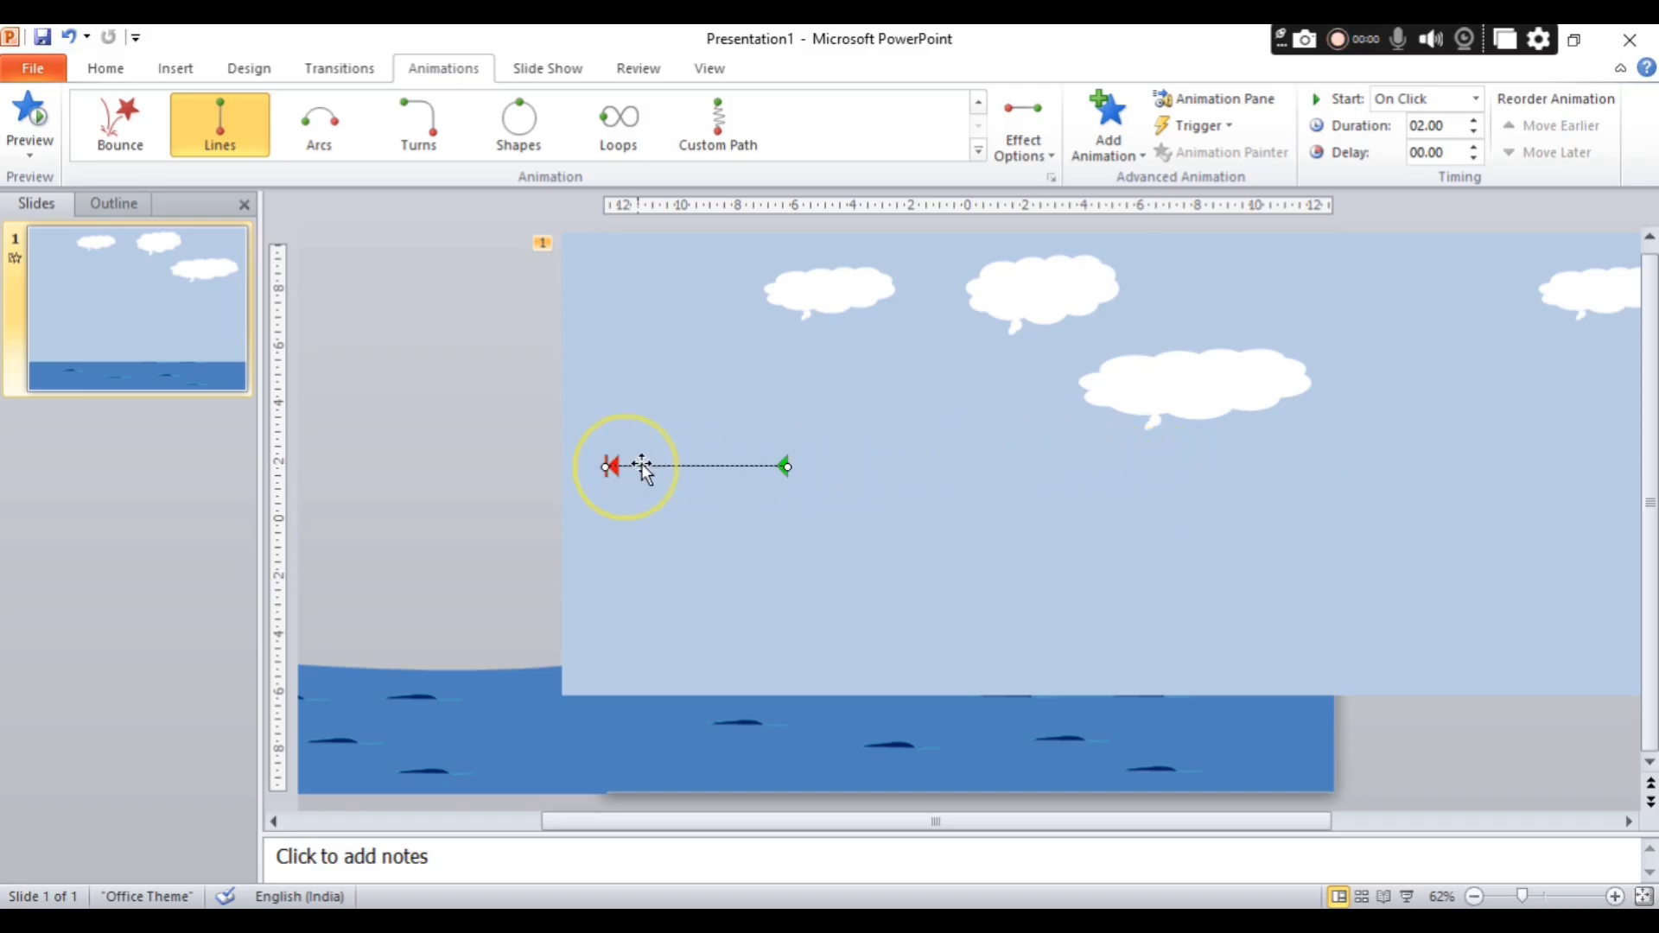
right_click(788, 472)
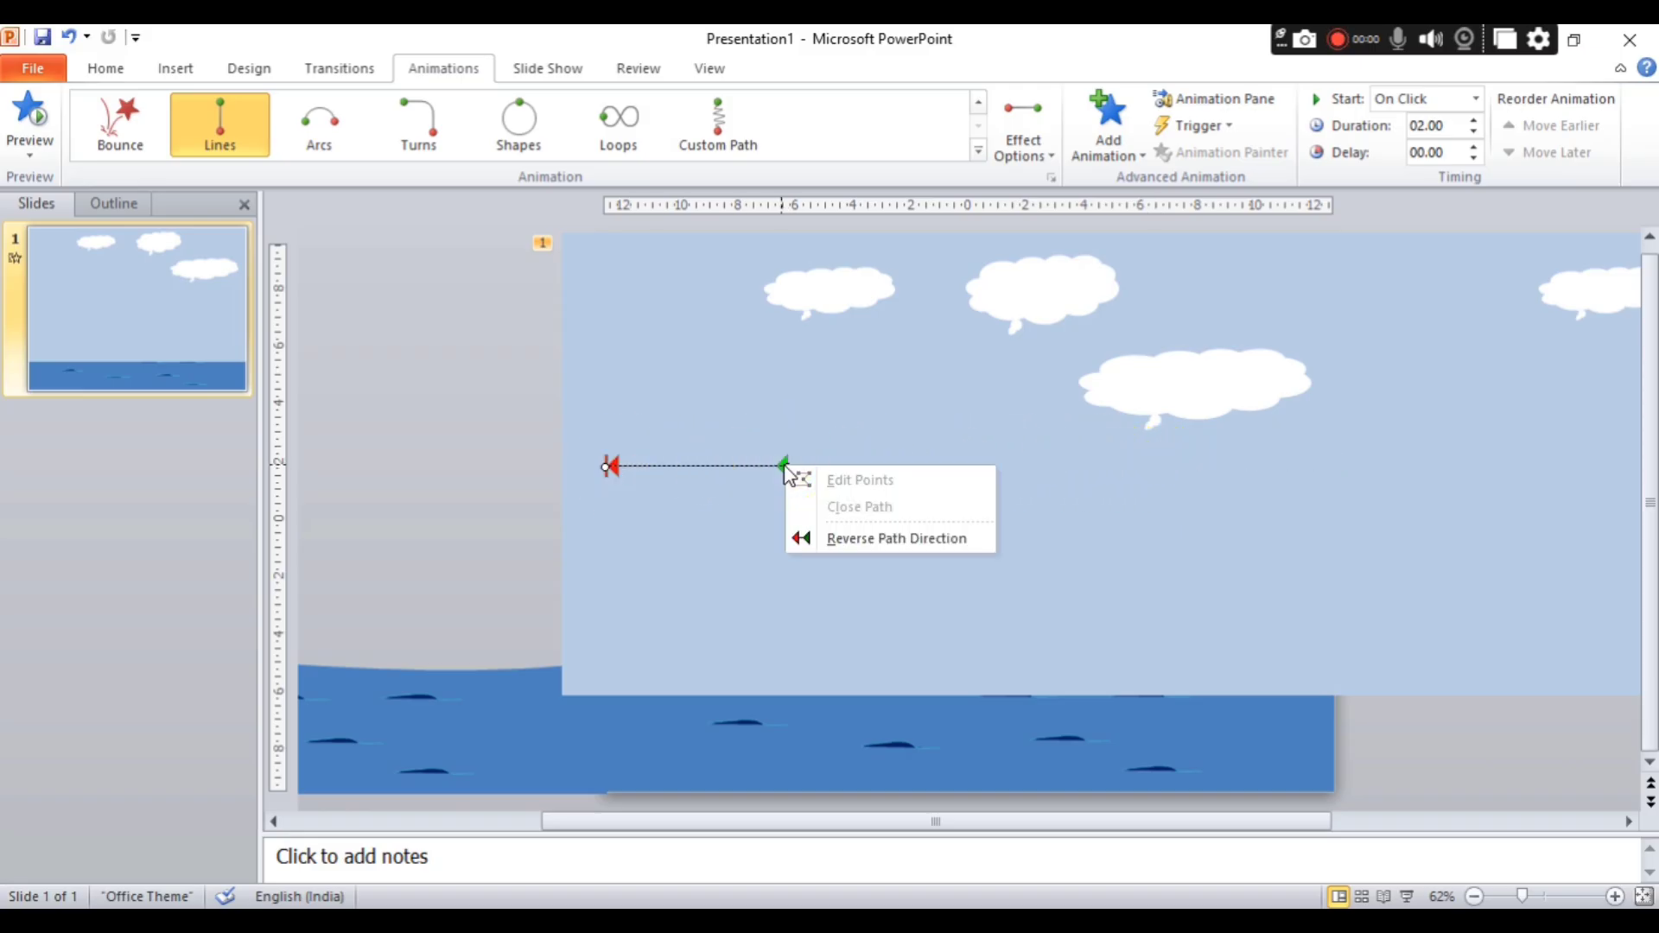
left_click(786, 471)
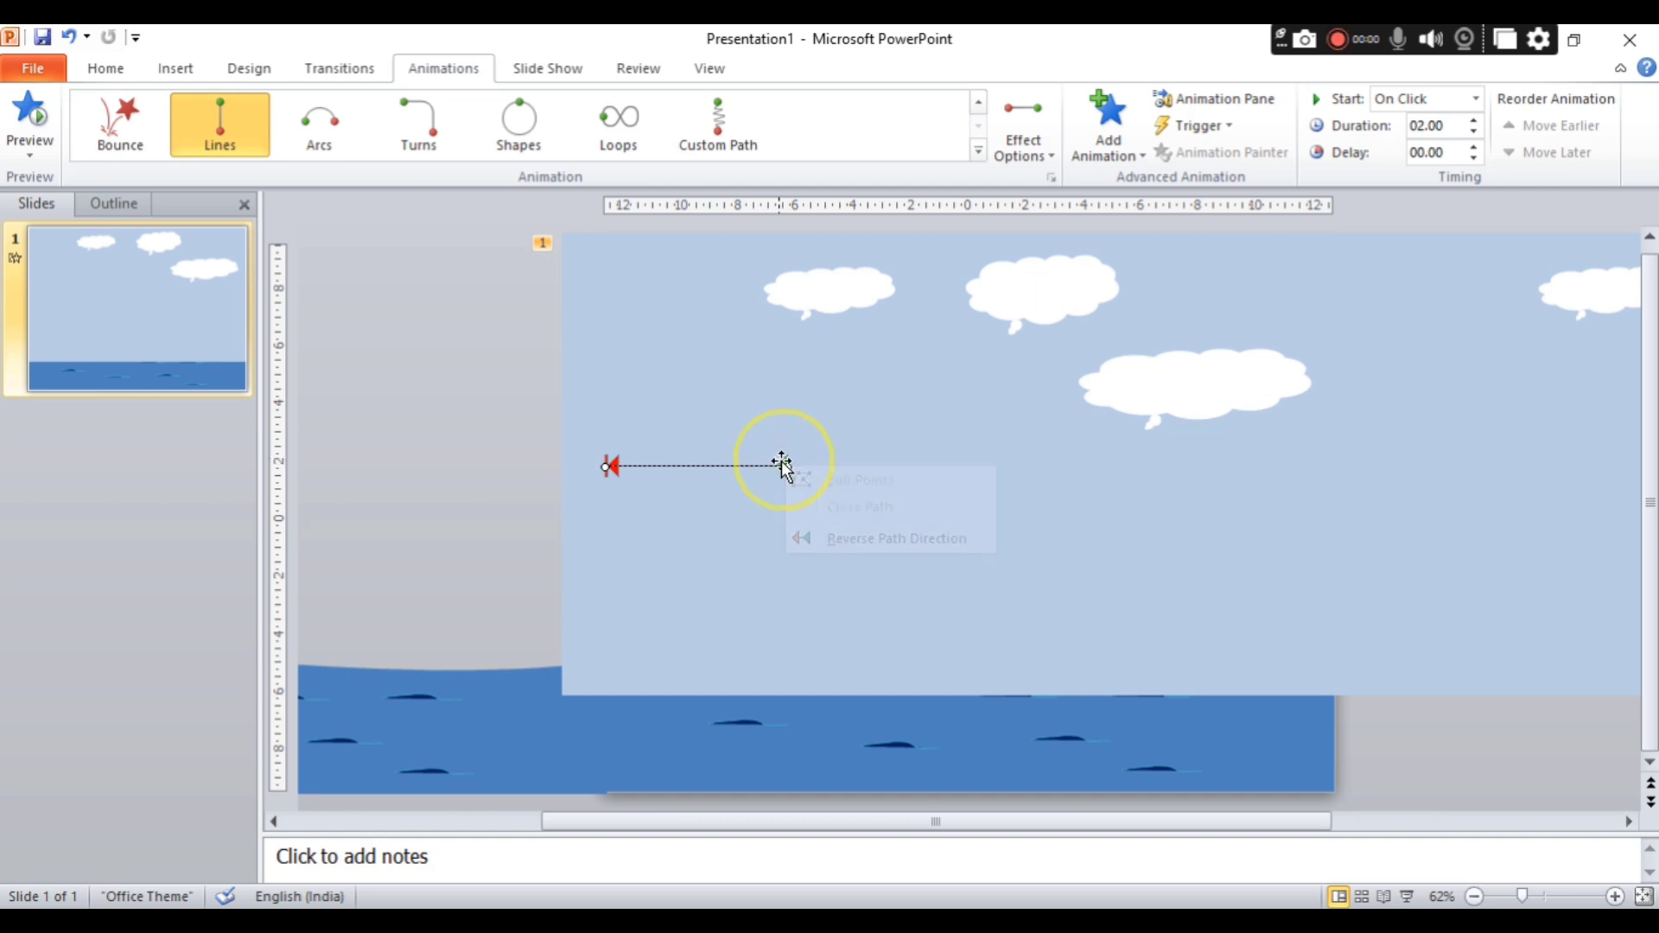
right_click(787, 467)
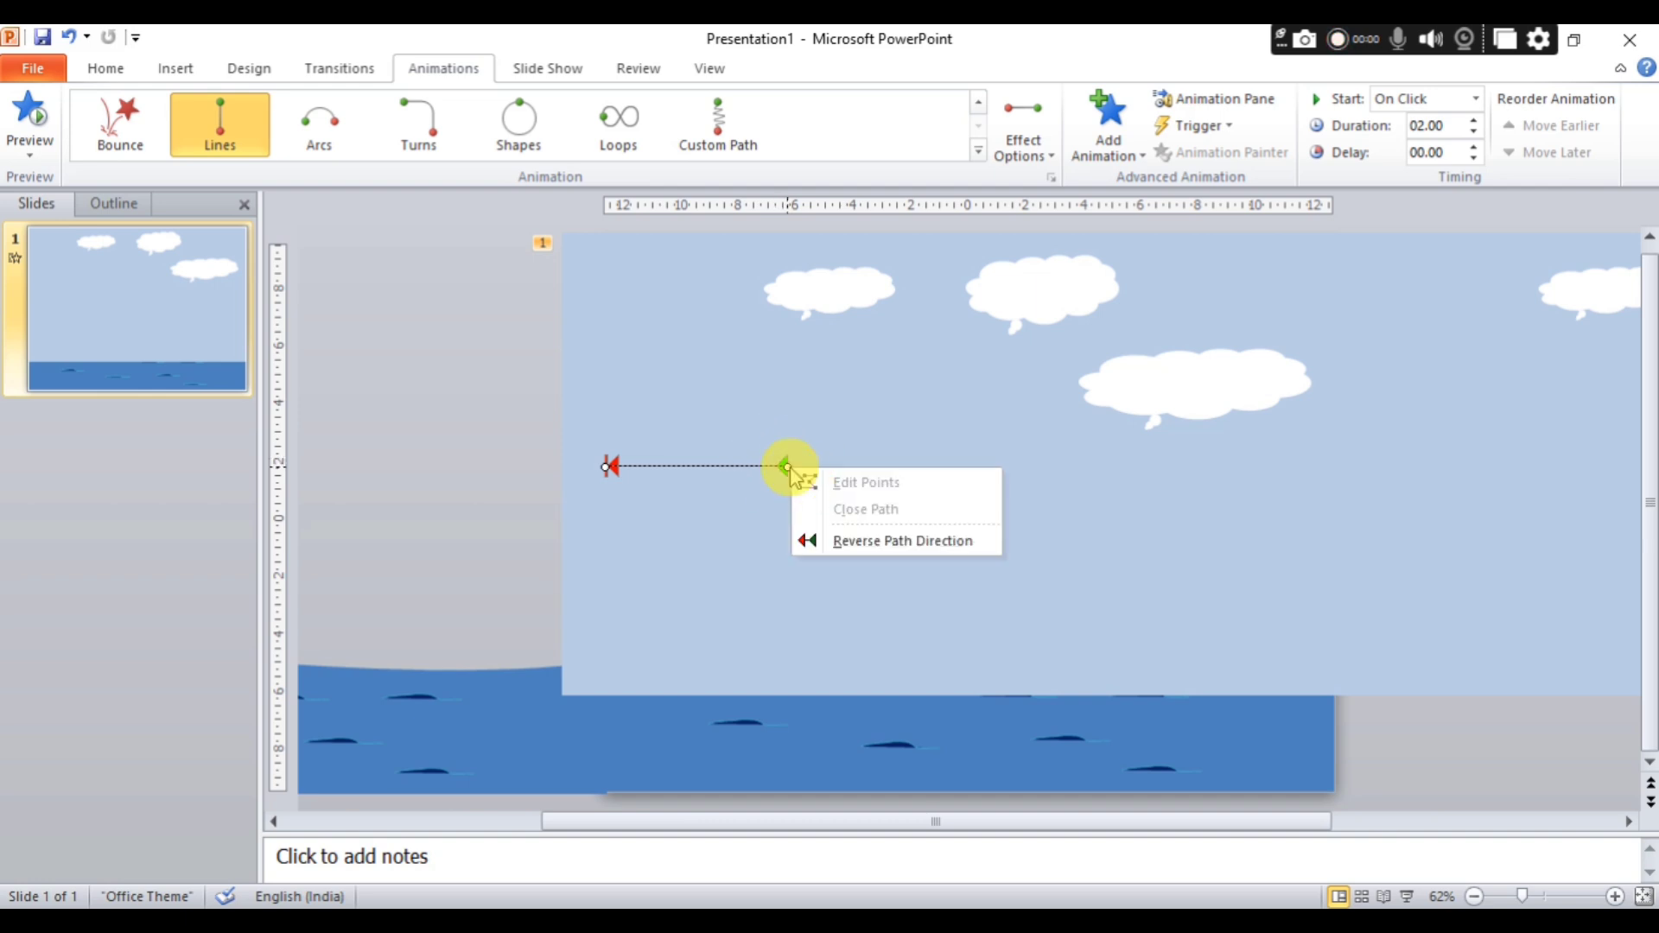
left_click(786, 465)
right_click(778, 467)
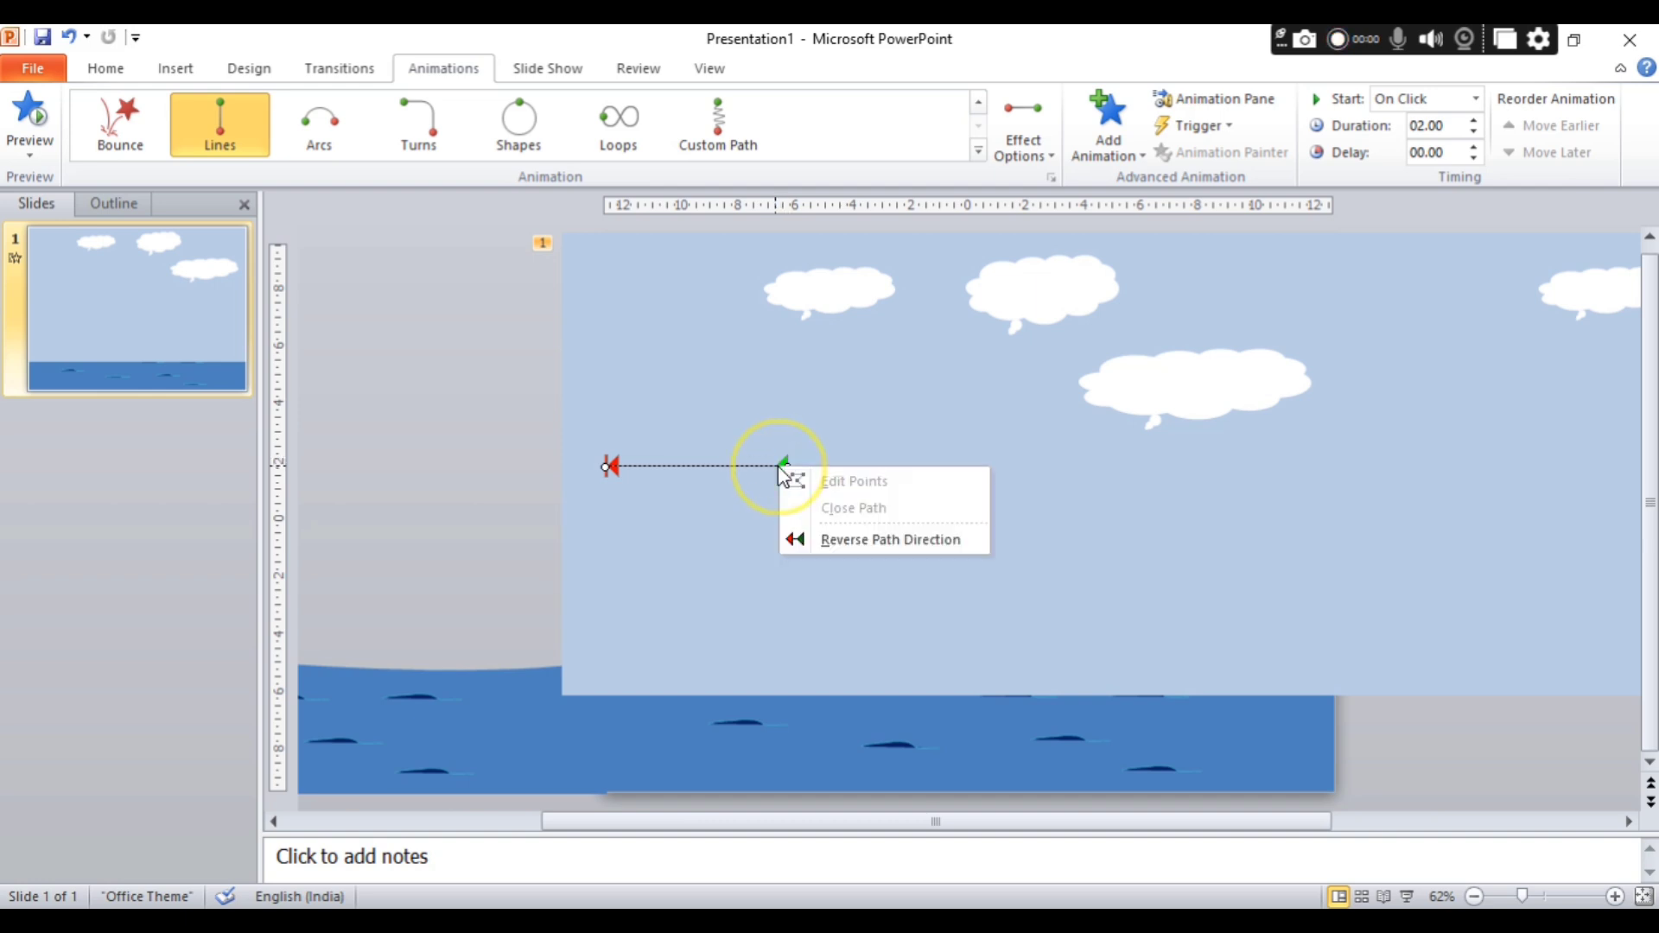
left_click(785, 467)
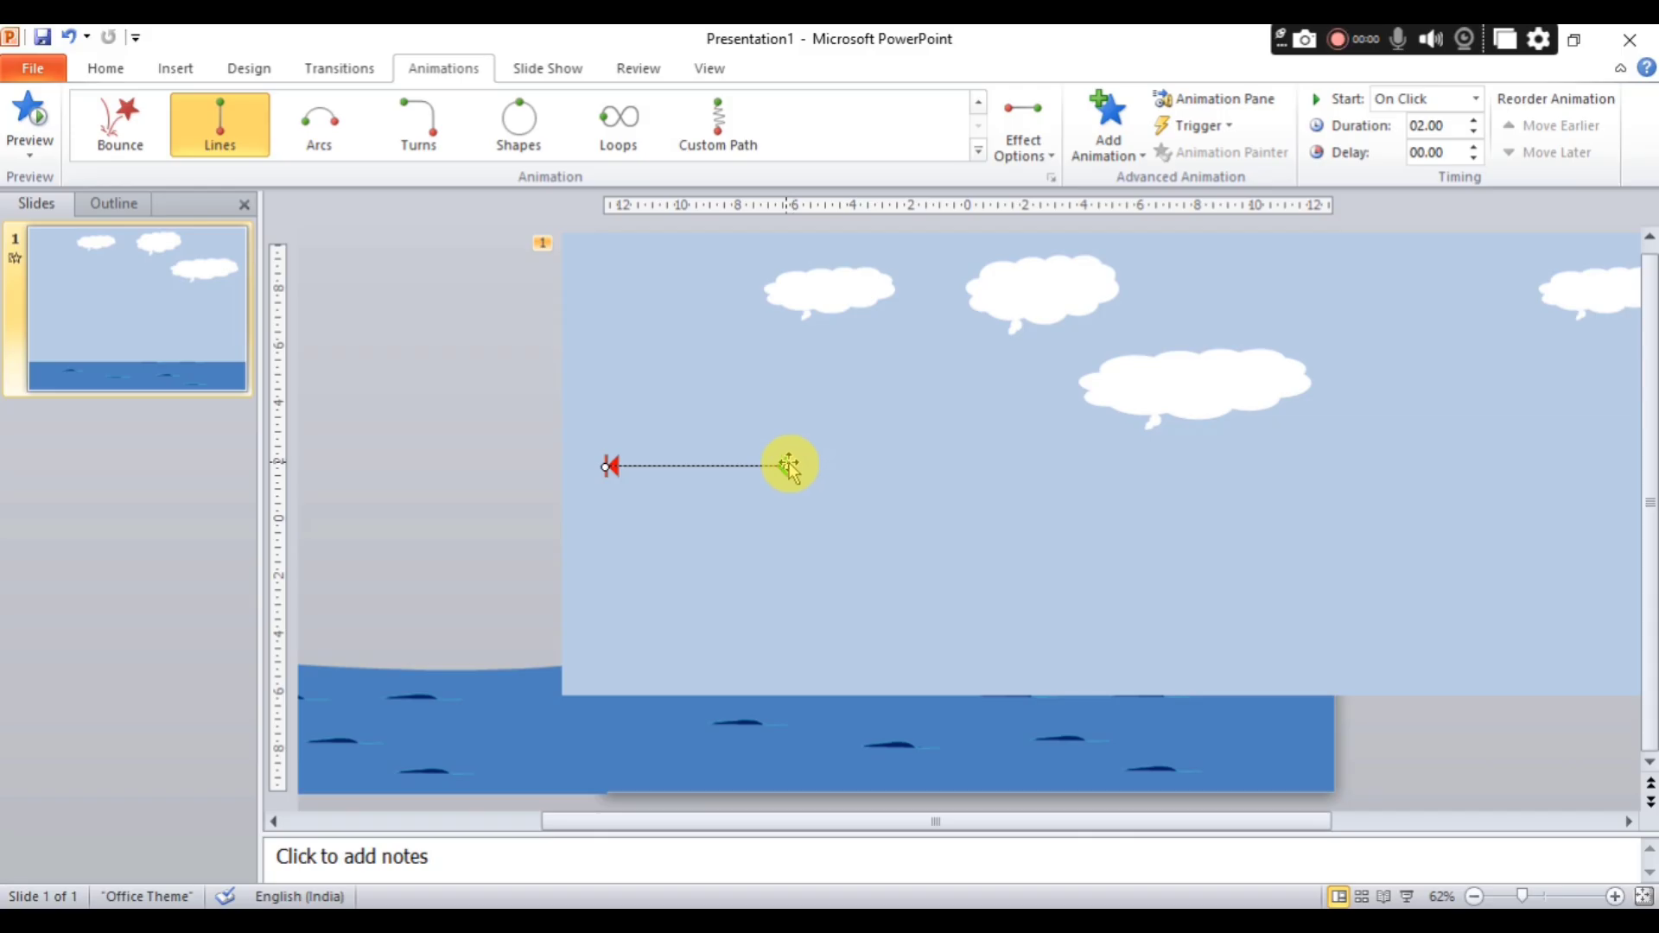
right_click(606, 467)
left_click(614, 467)
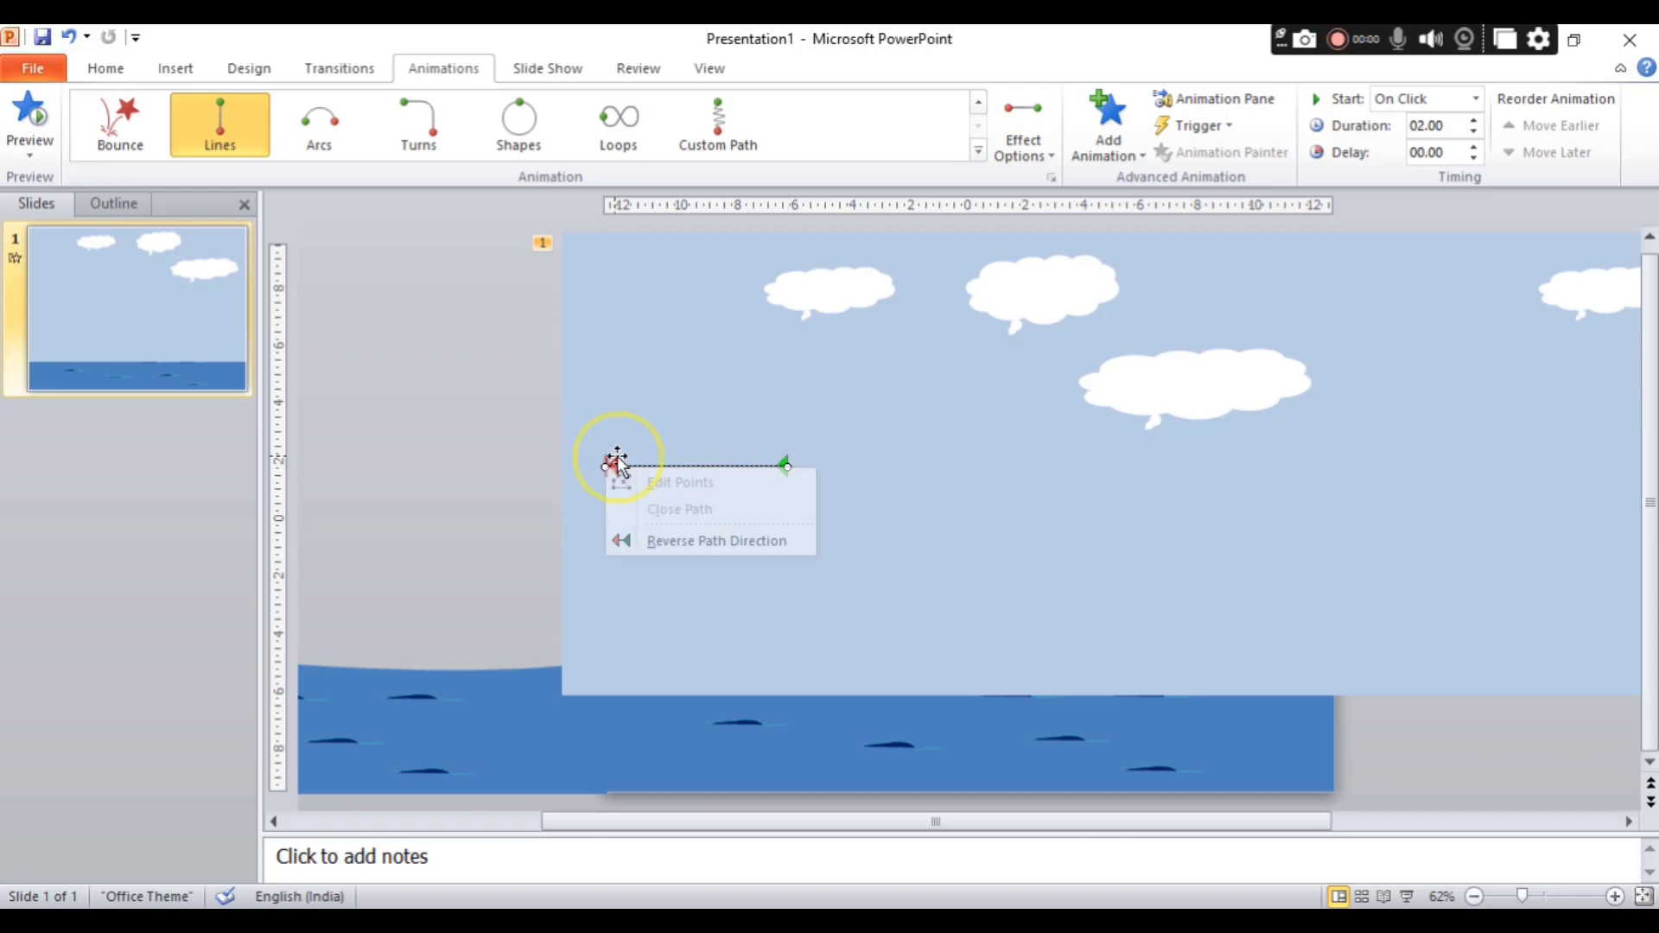
right_click(719, 467)
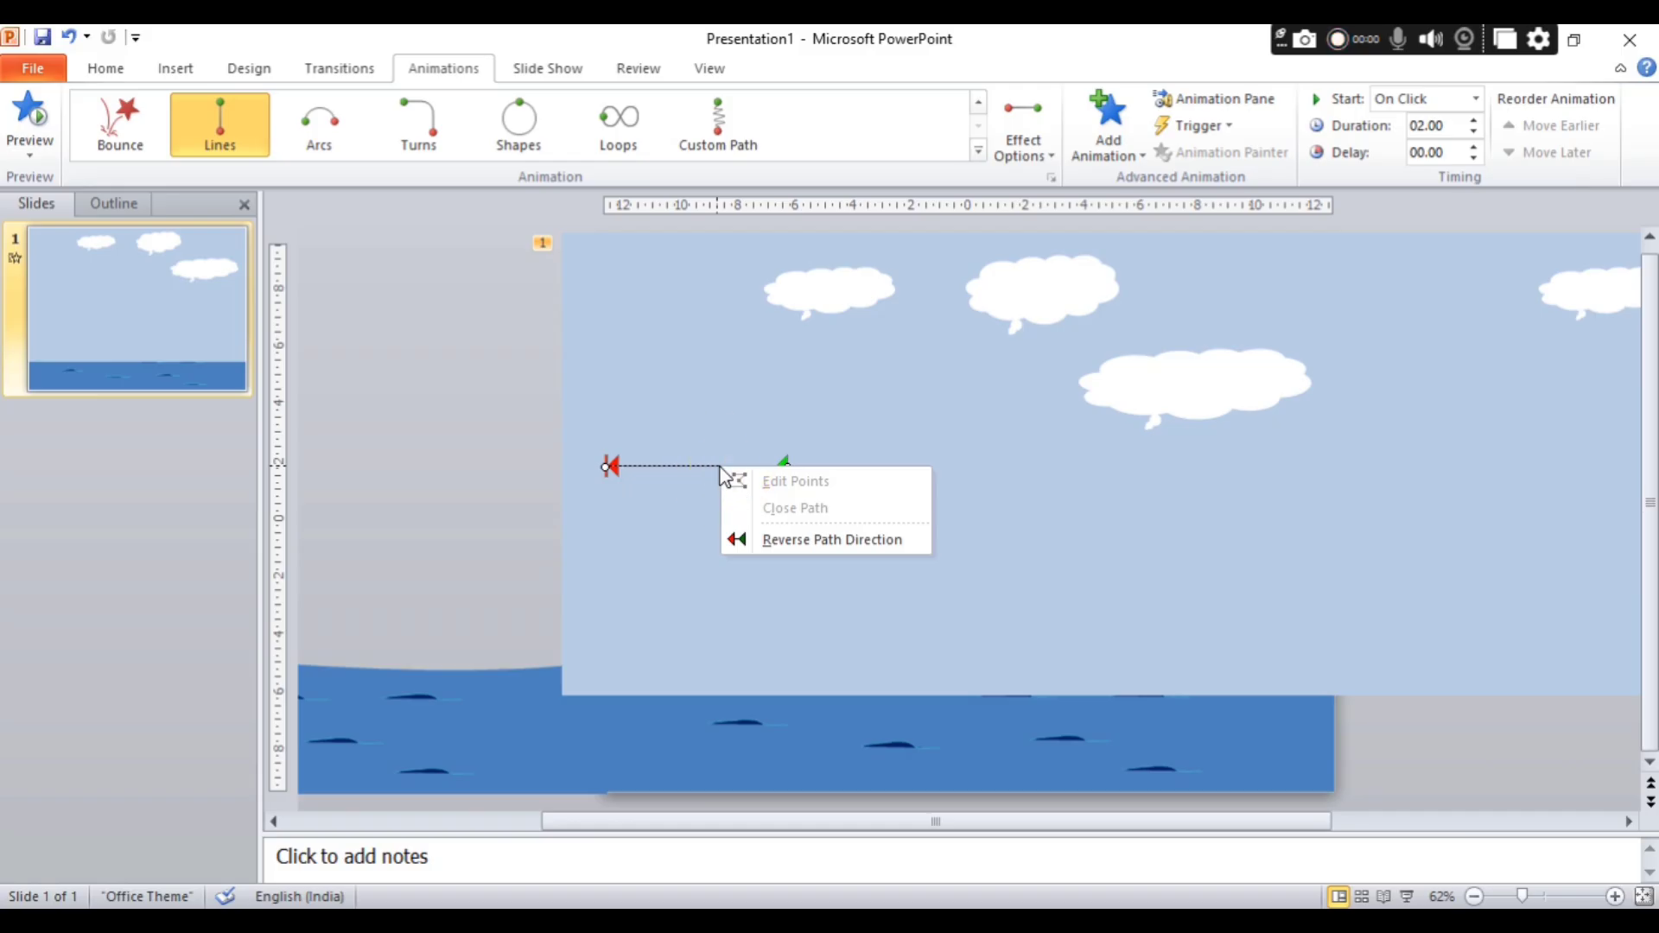
left_click(782, 465)
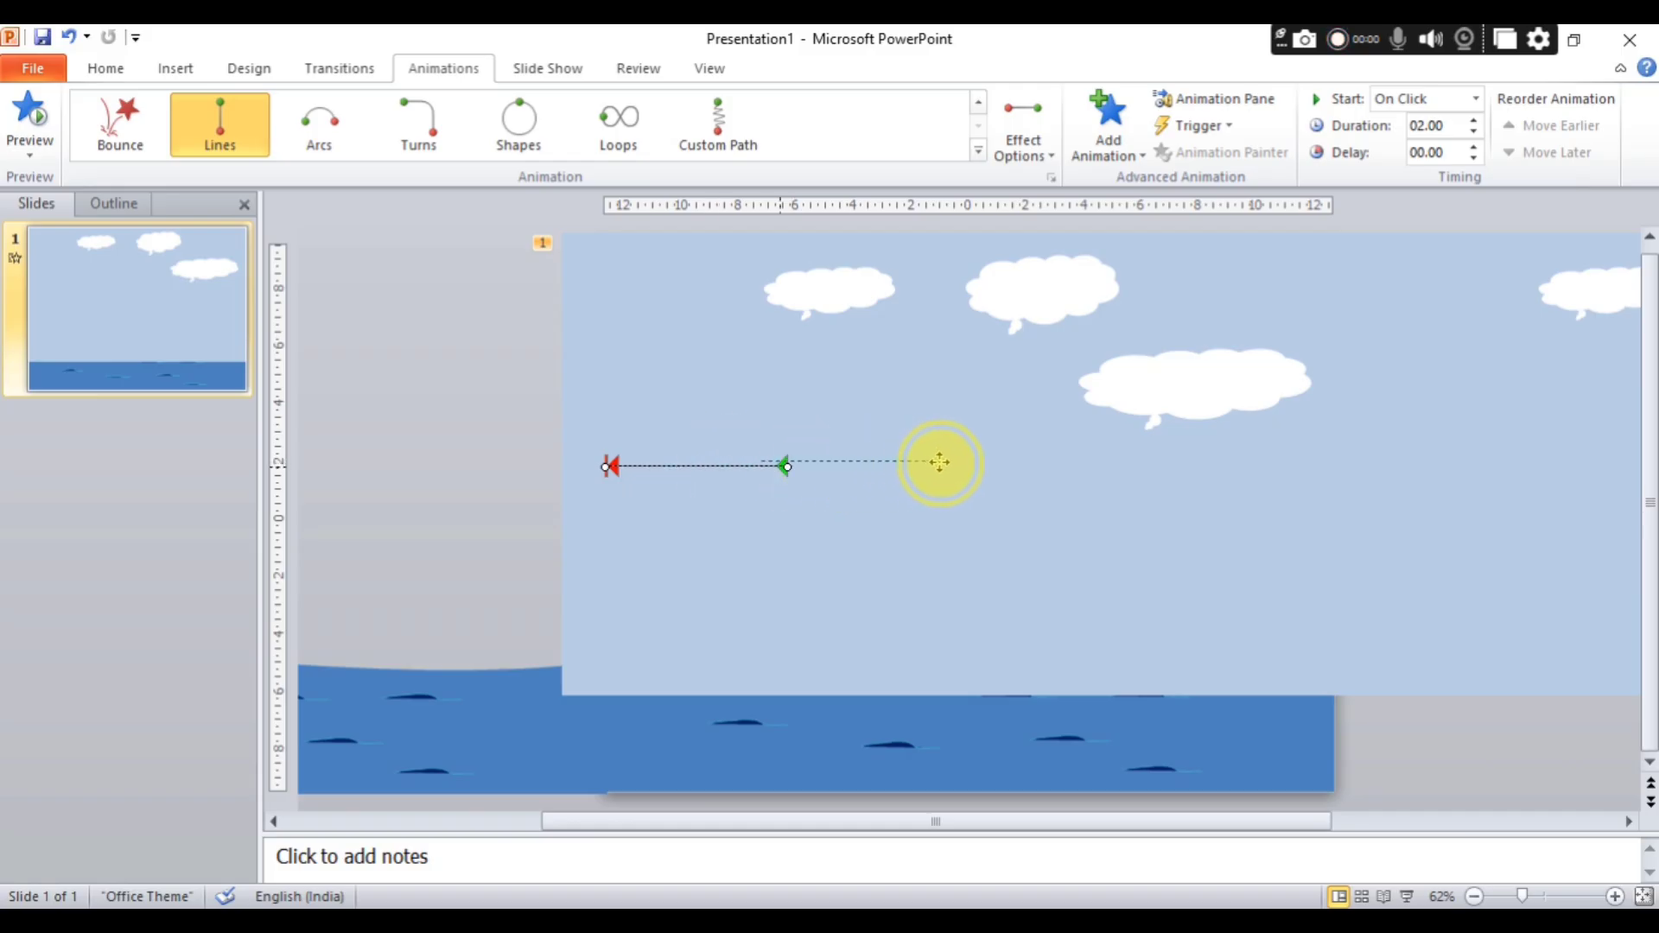
left_click_drag(1364, 451, 1364, 452)
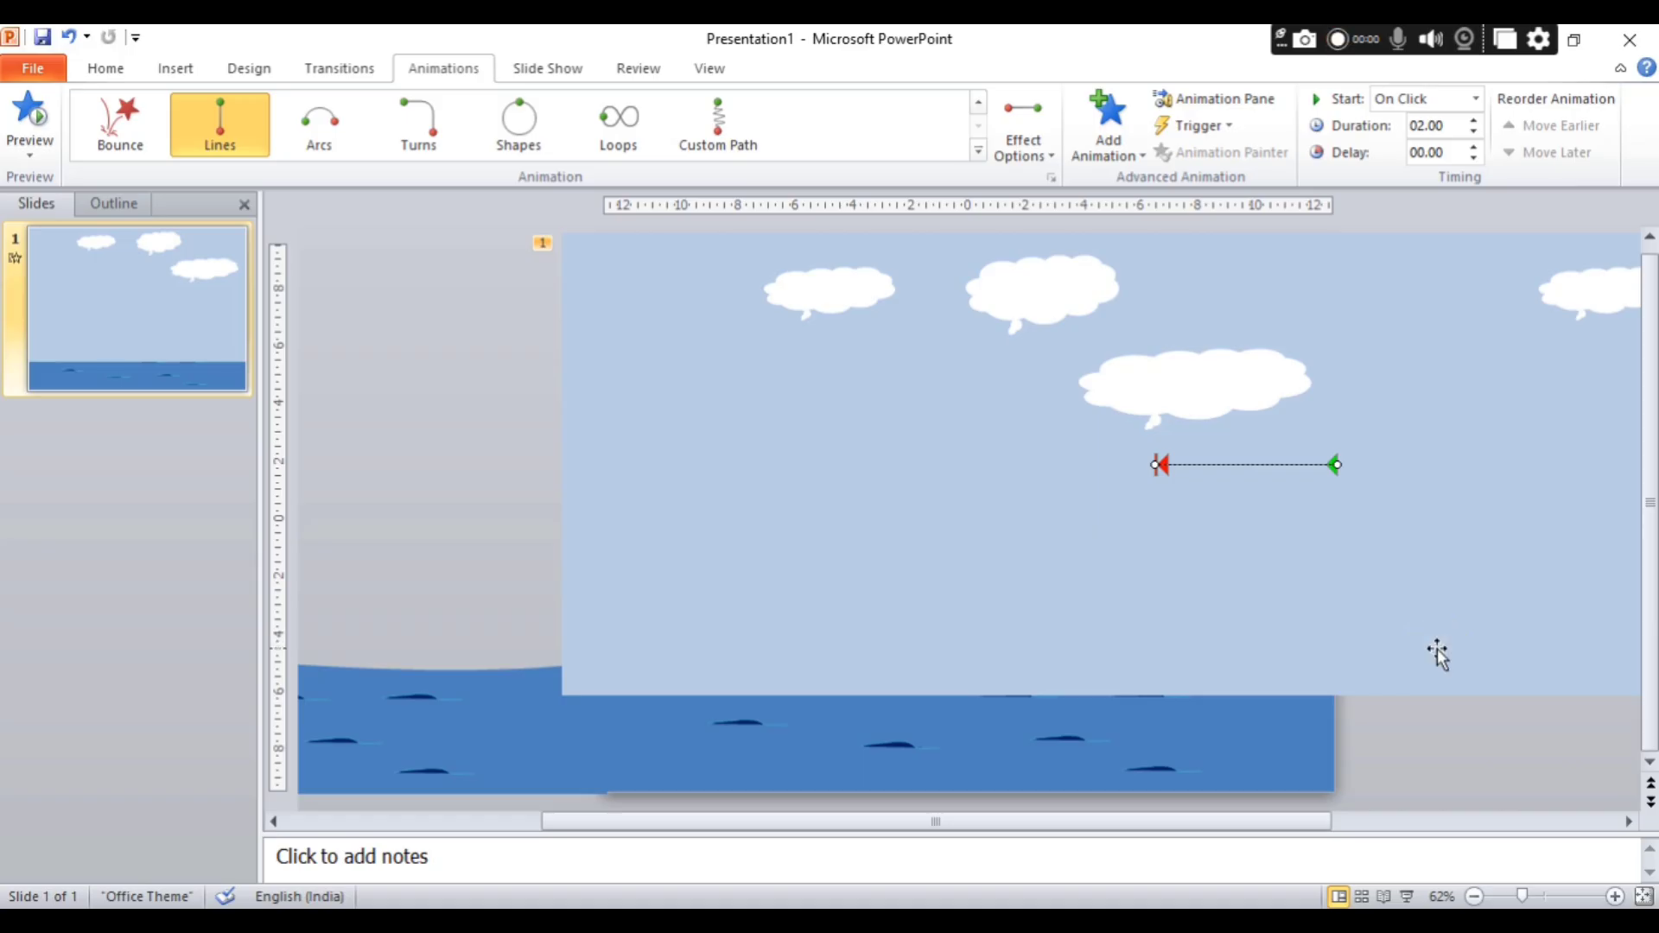
Extend the end point of the sky group's motion path leftward to just past the slide's left edge.
left_click(1157, 467)
right_click(1157, 467)
left_click(1157, 467)
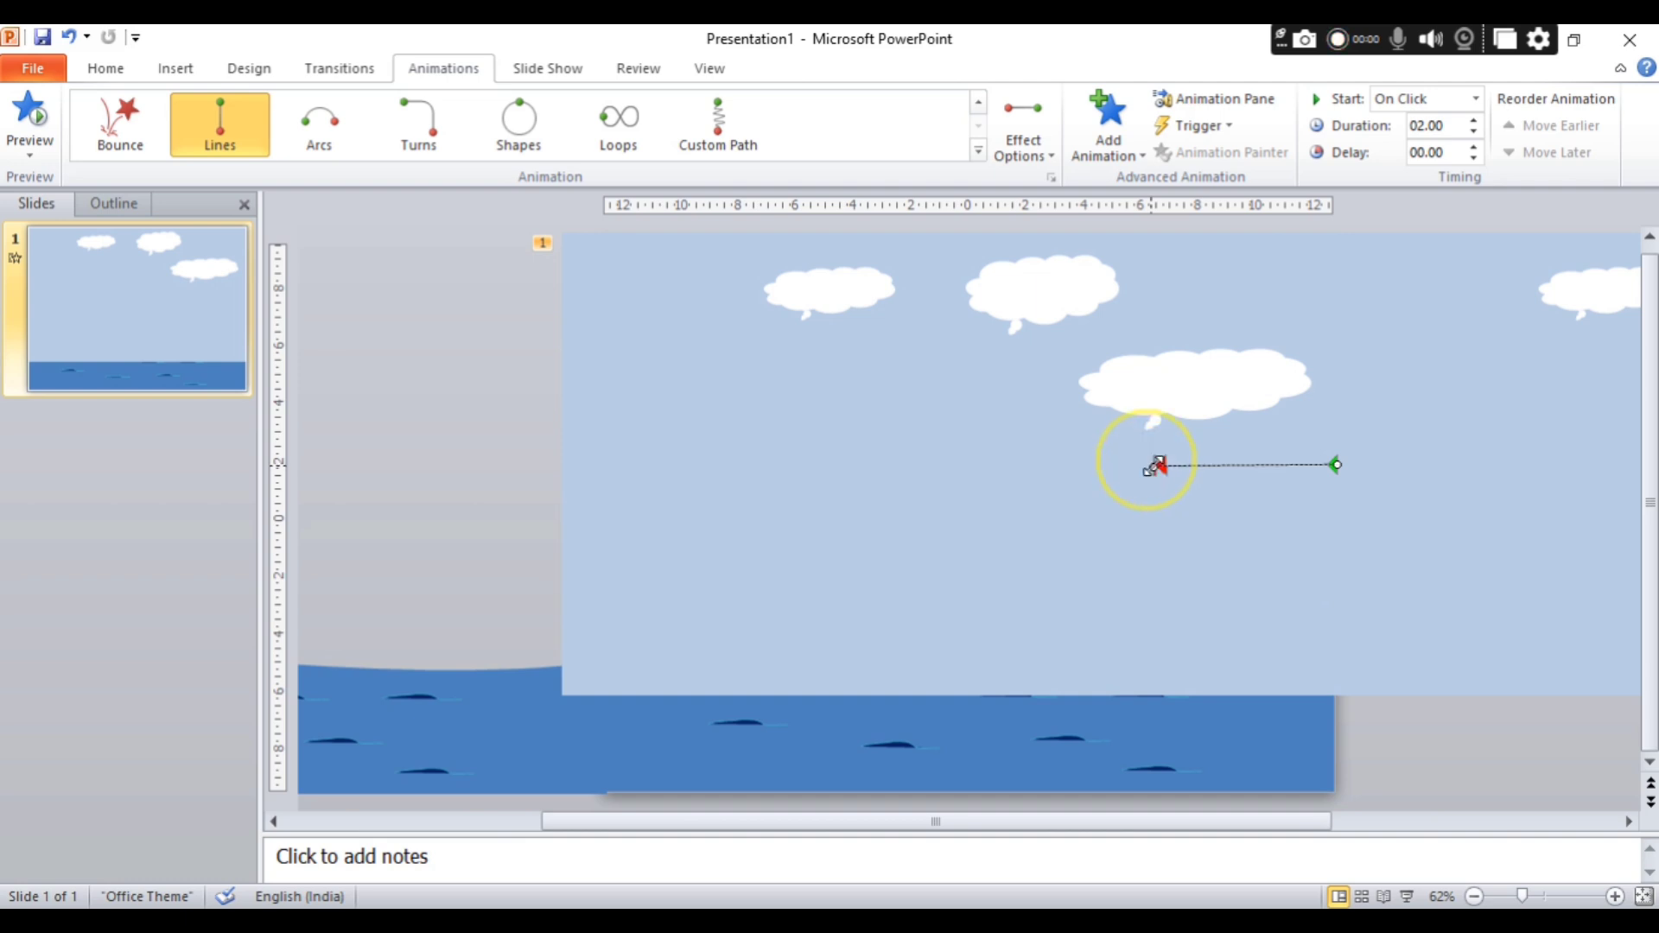
left_click_drag(1156, 467, 583, 460)
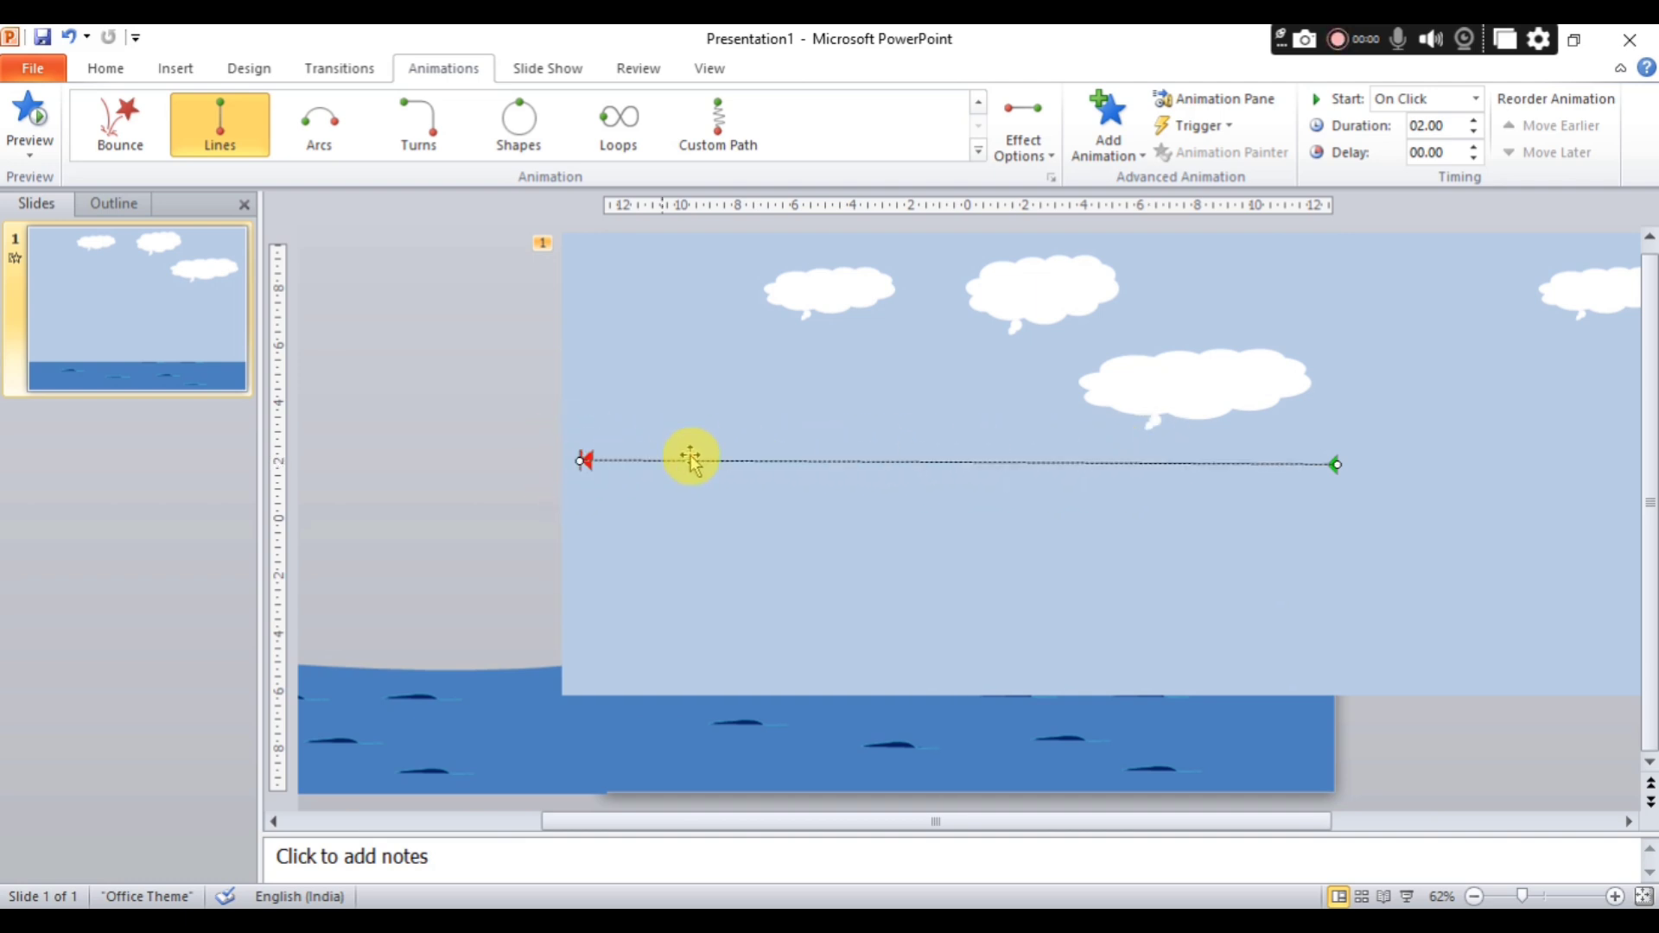
left_click(962, 456)
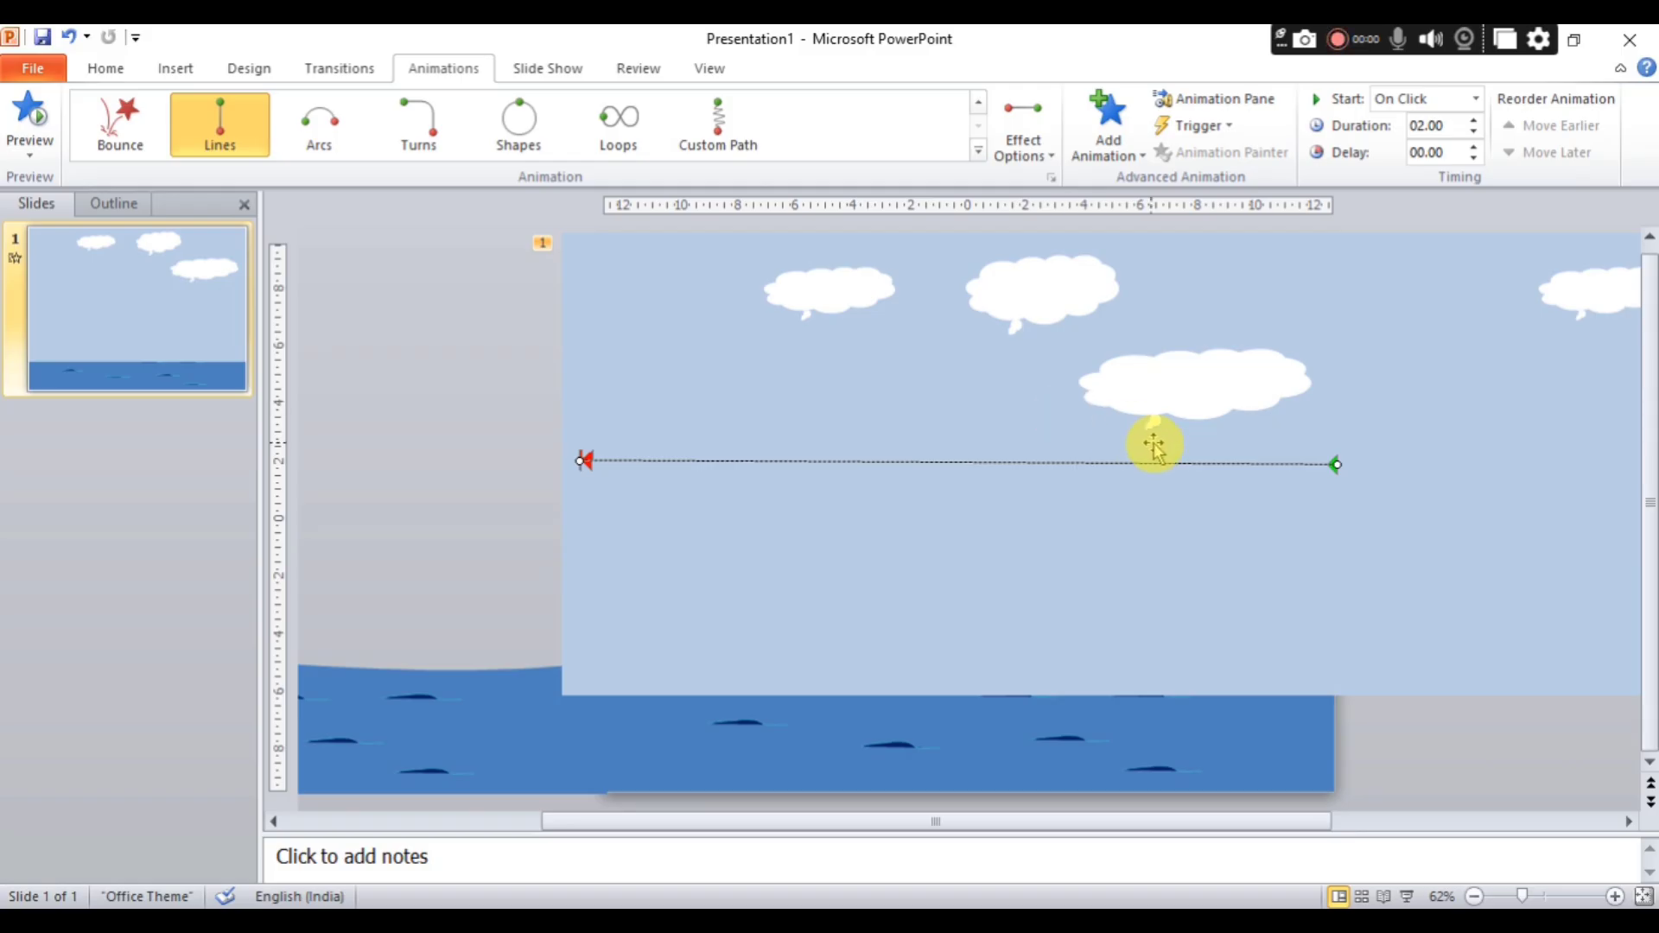
Send the sky and clouds group to the back and play its animation with the Animation Pane shown.
left_click(1383, 380)
right_click(1383, 380)
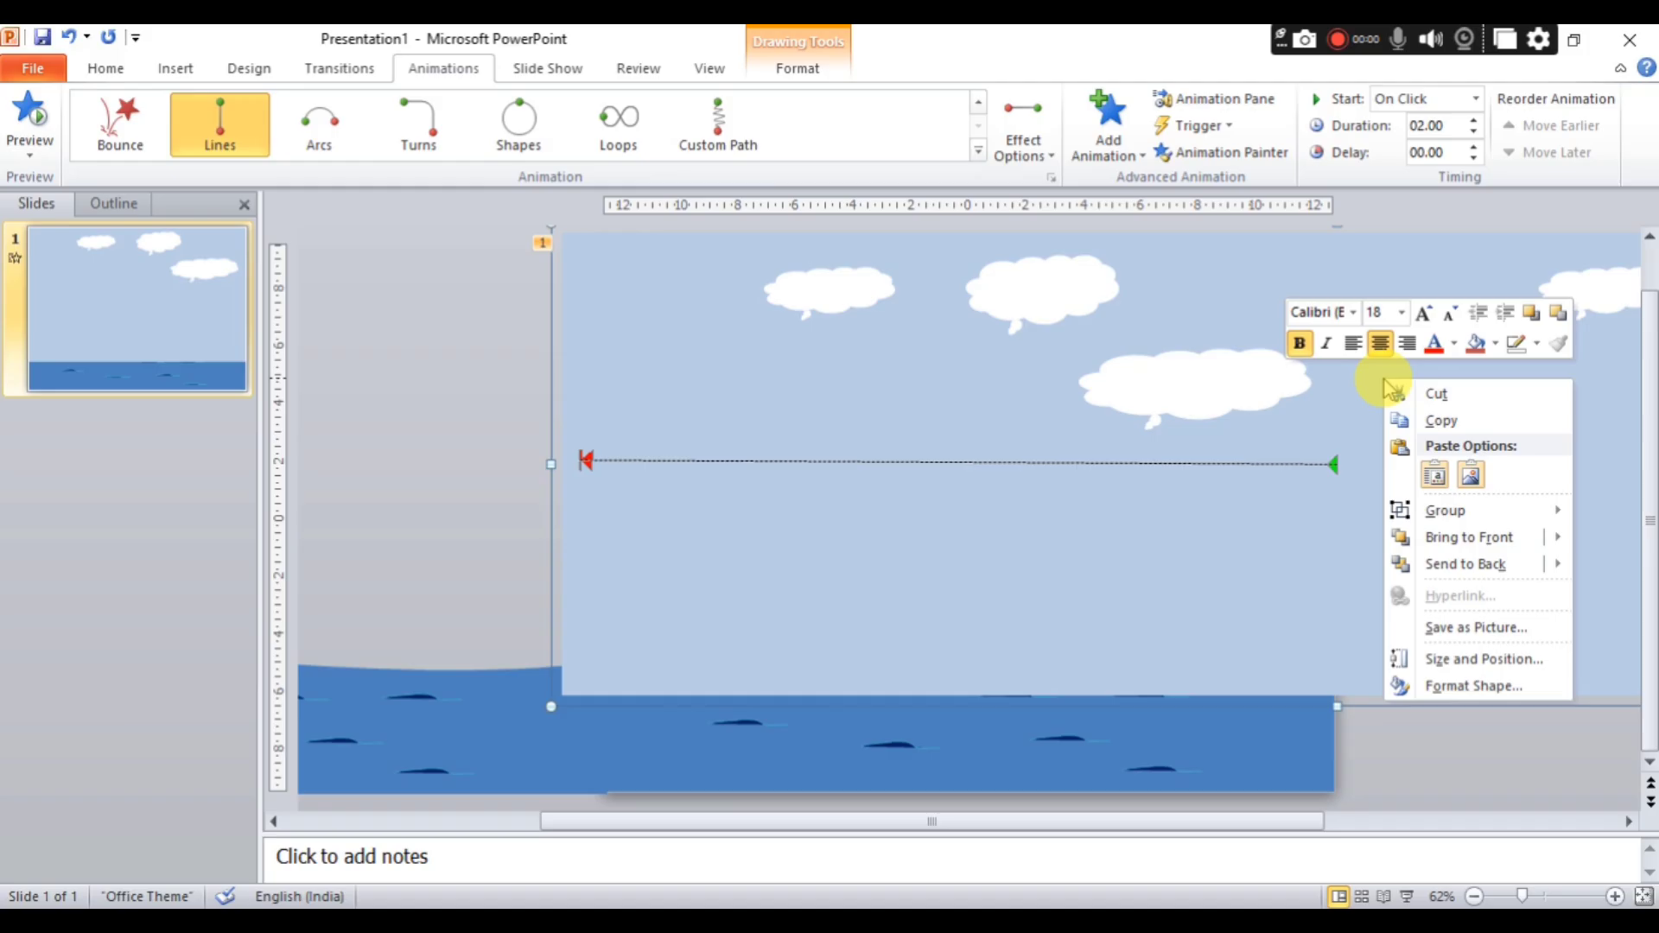
left_click(1445, 563)
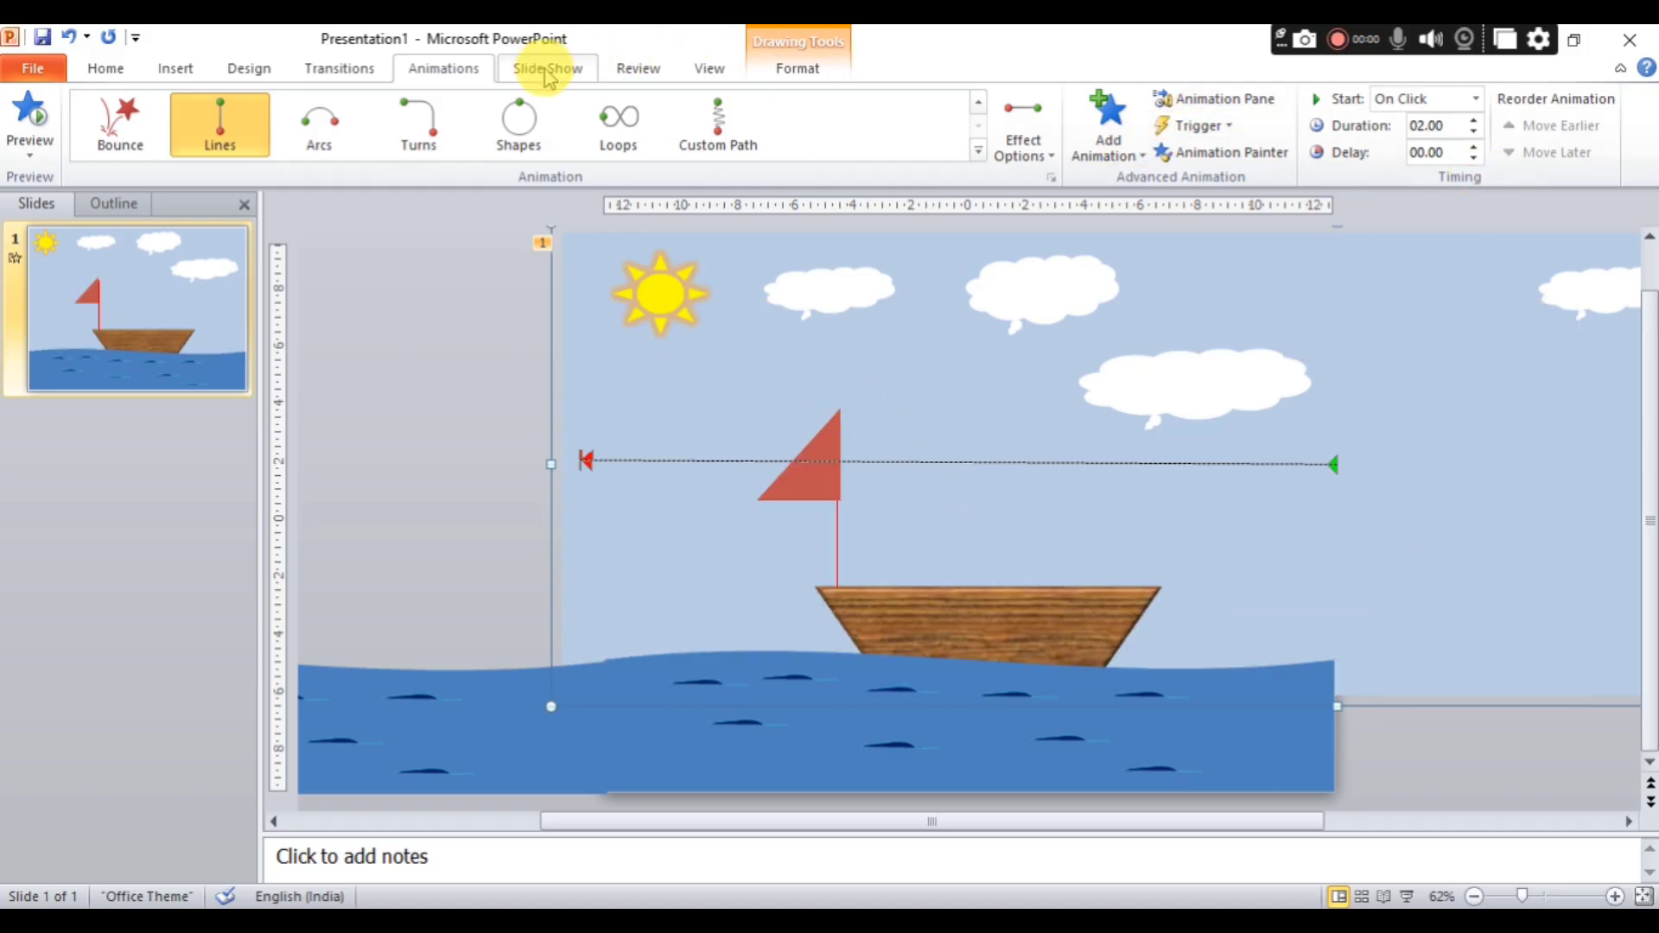
left_click(1219, 99)
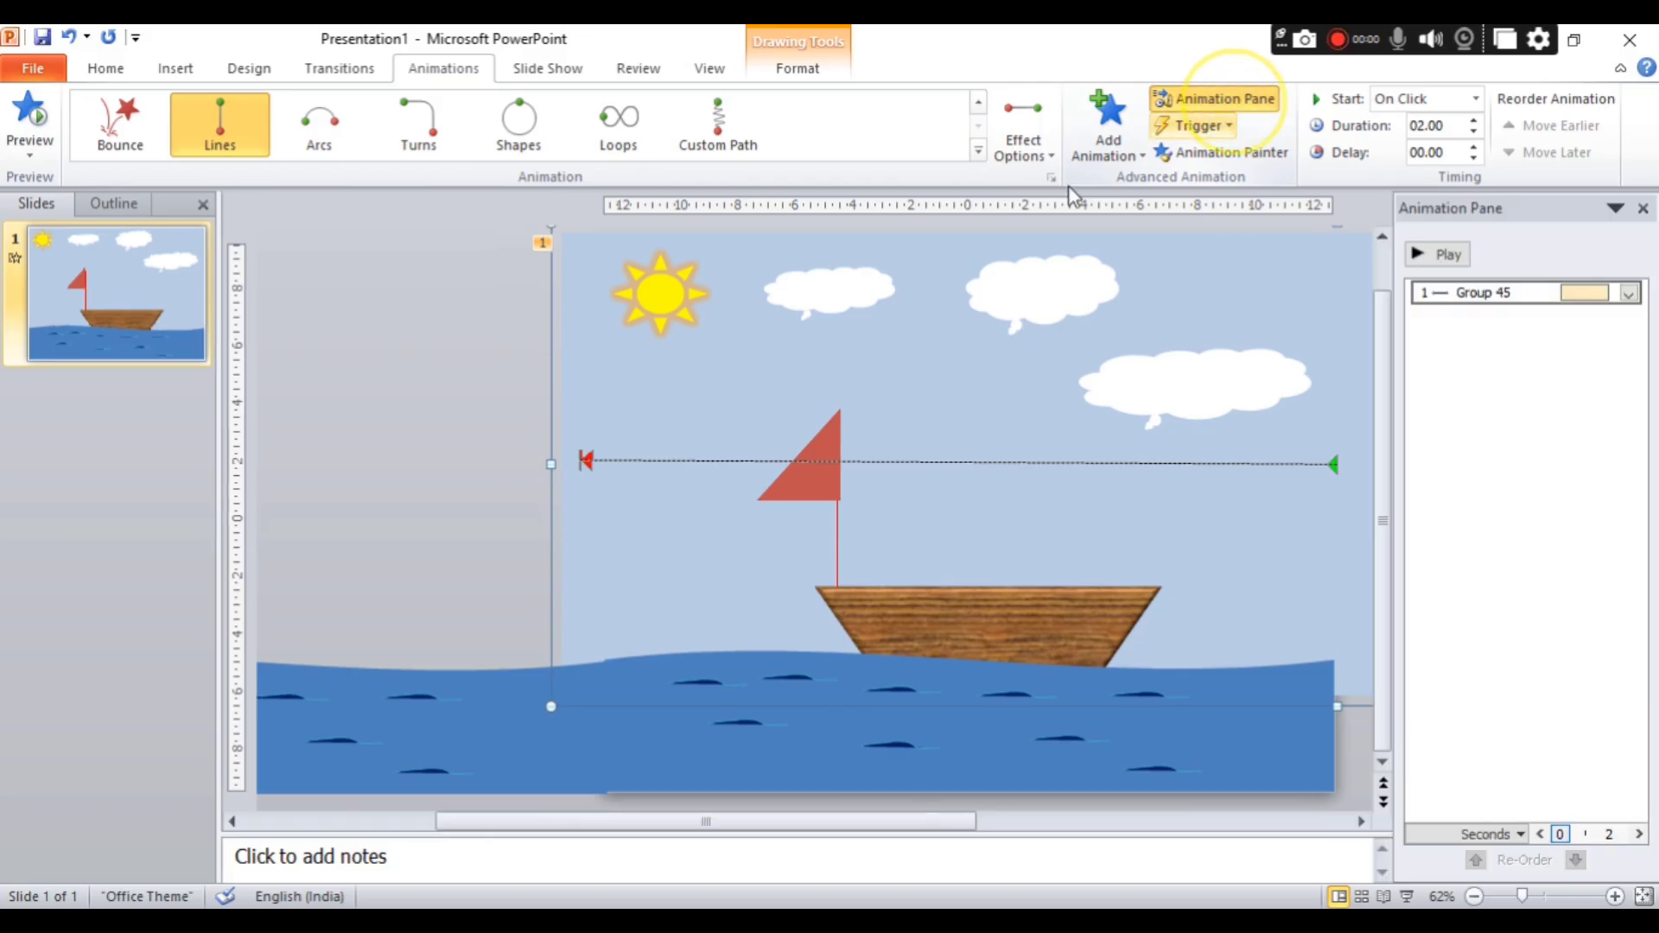
left_click(1448, 253)
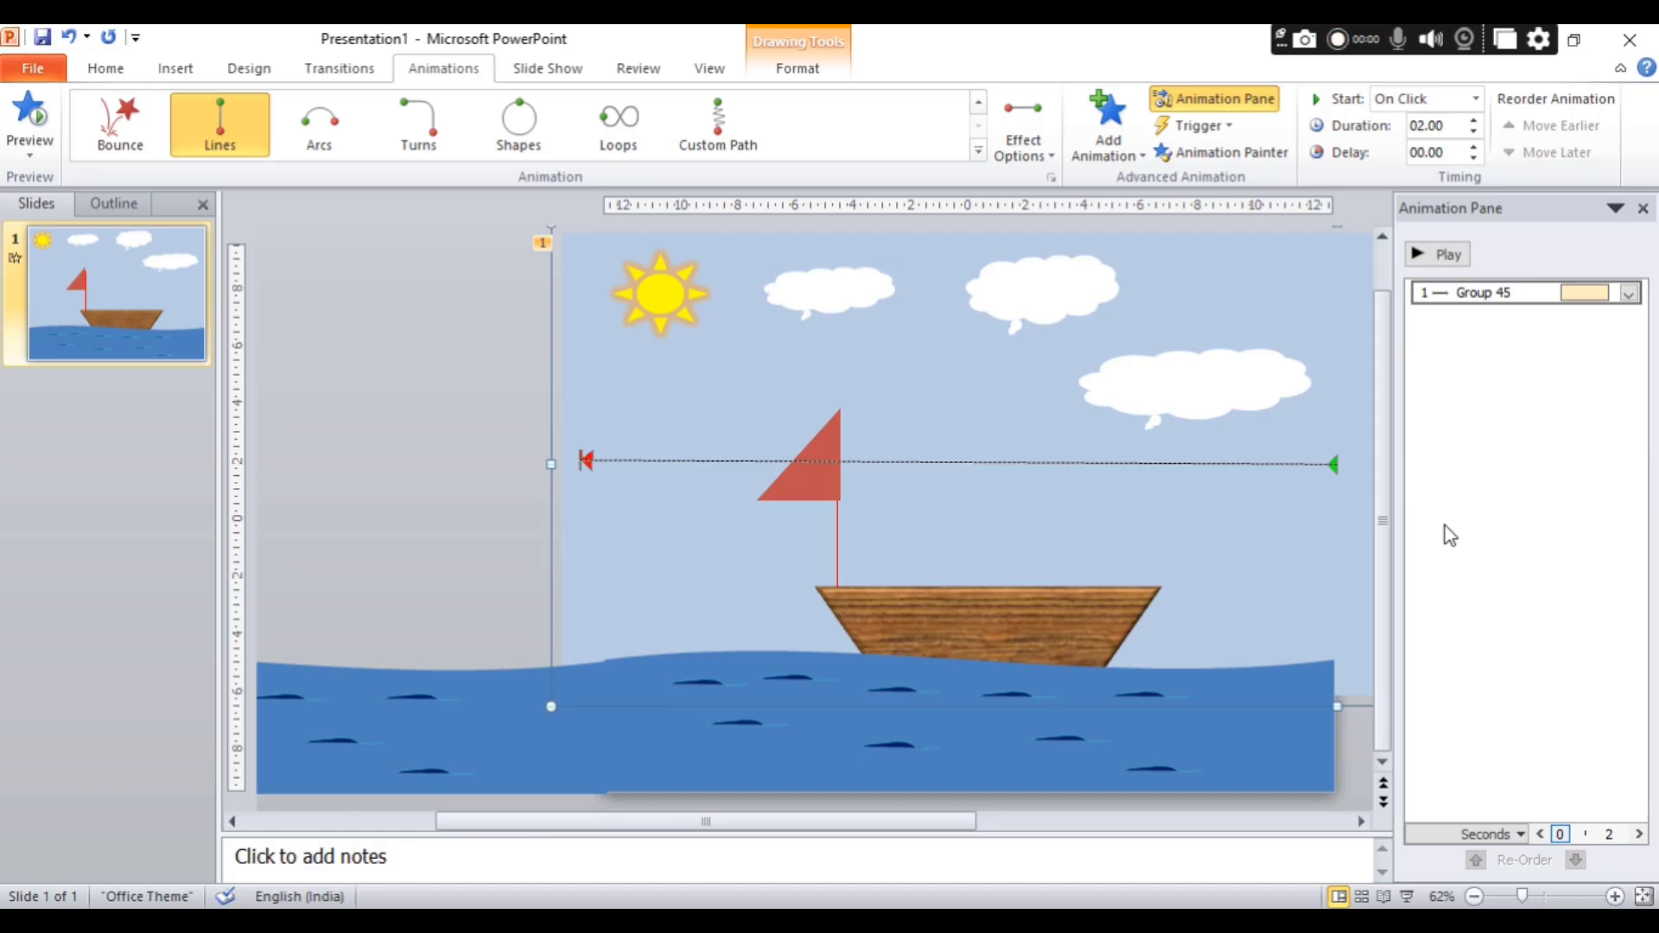
Apply a Right motion path animation to the grouped sea.
left_click(1244, 729)
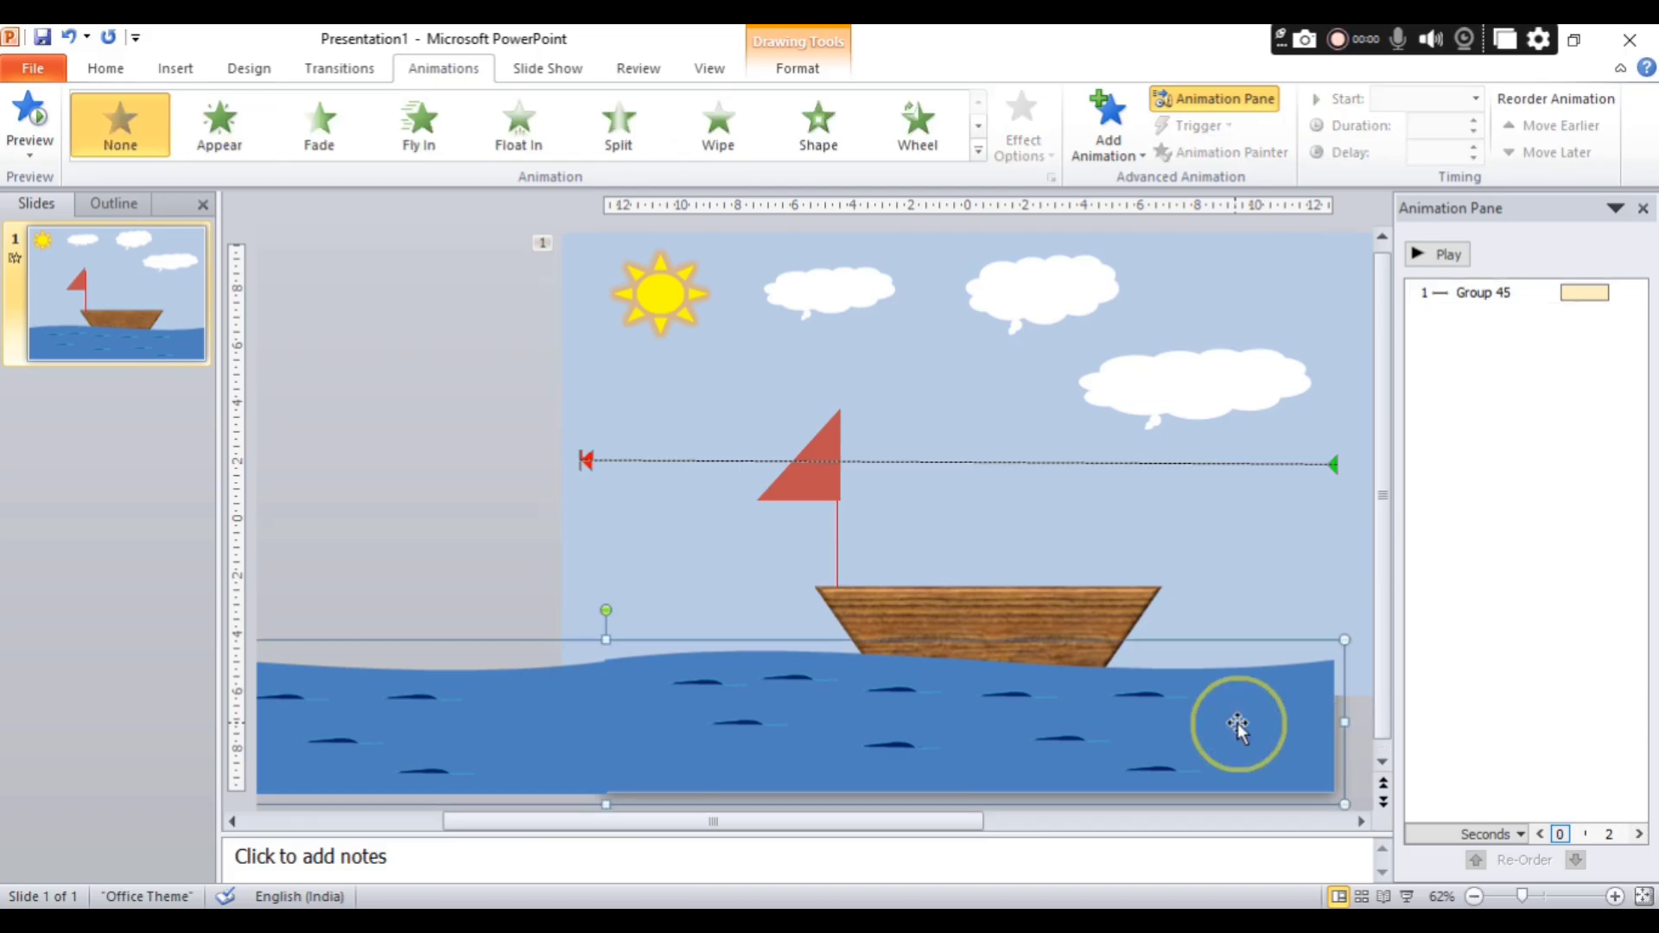
left_click(978, 151)
left_click(246, 790)
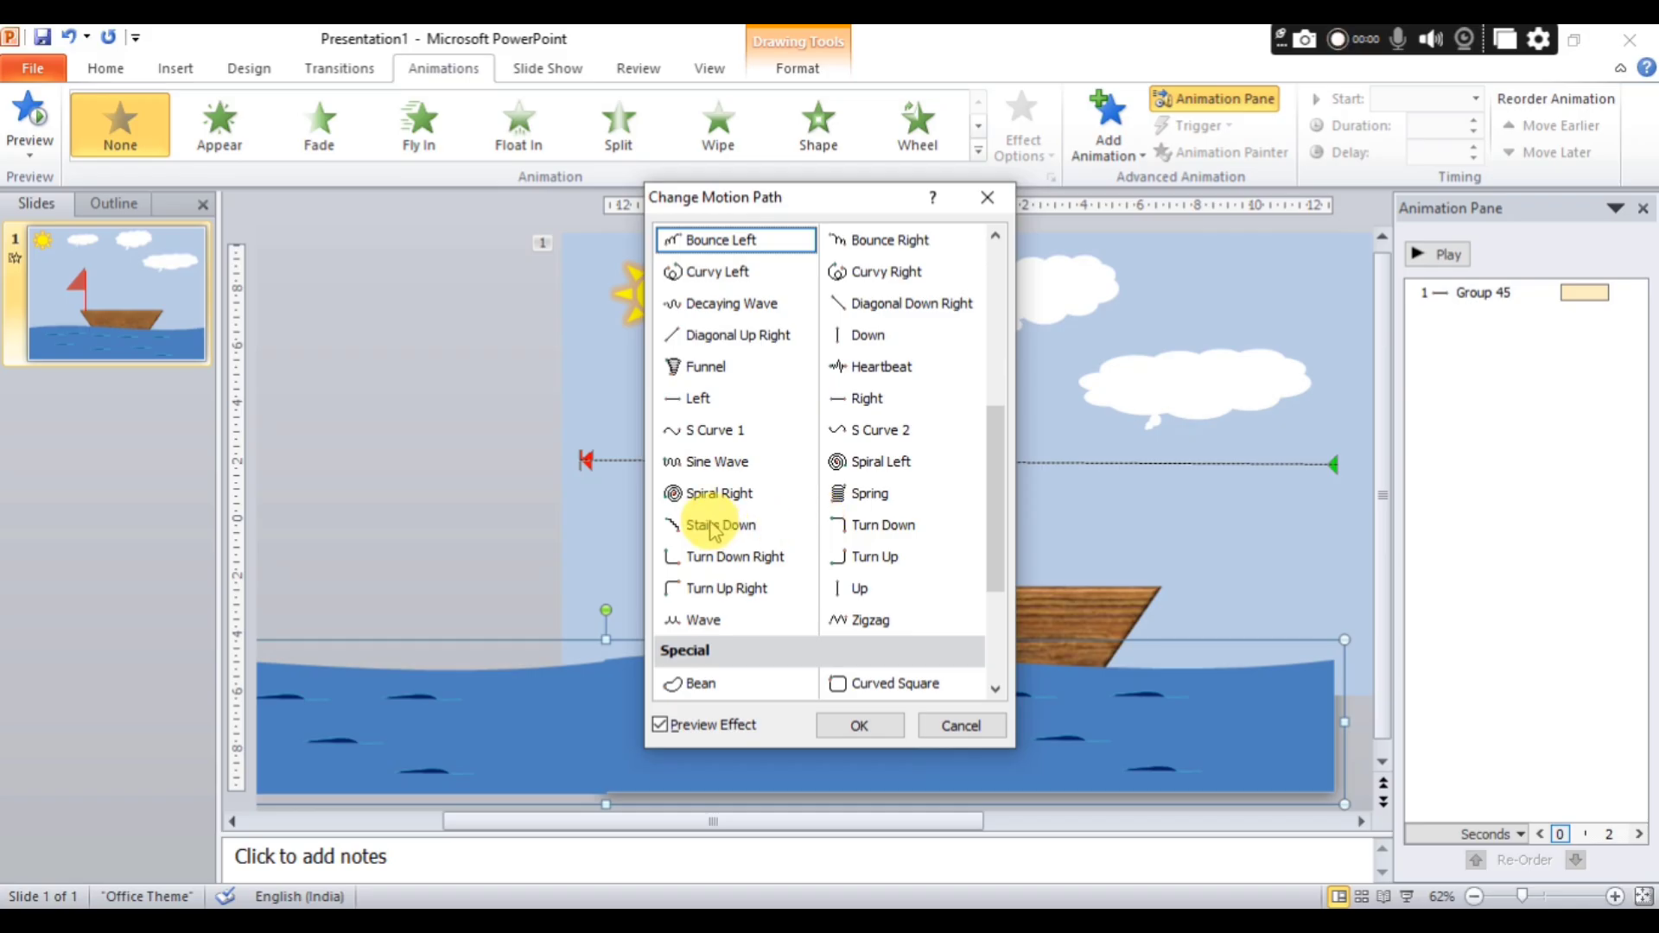
left_click(869, 398)
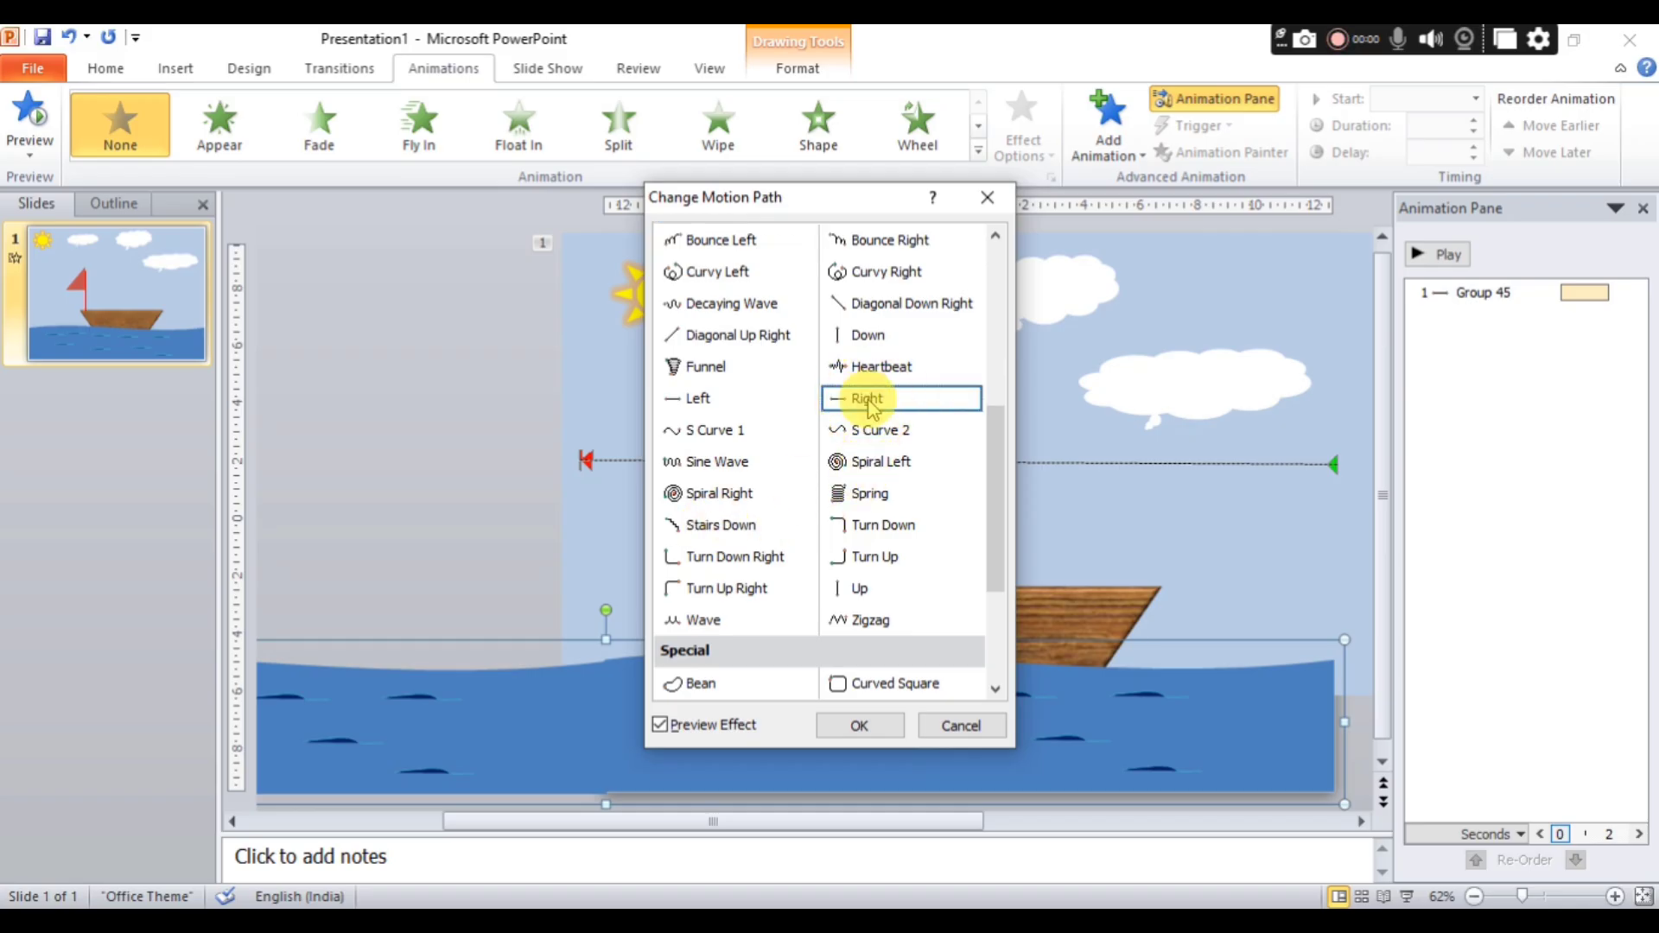
left_click(886, 730)
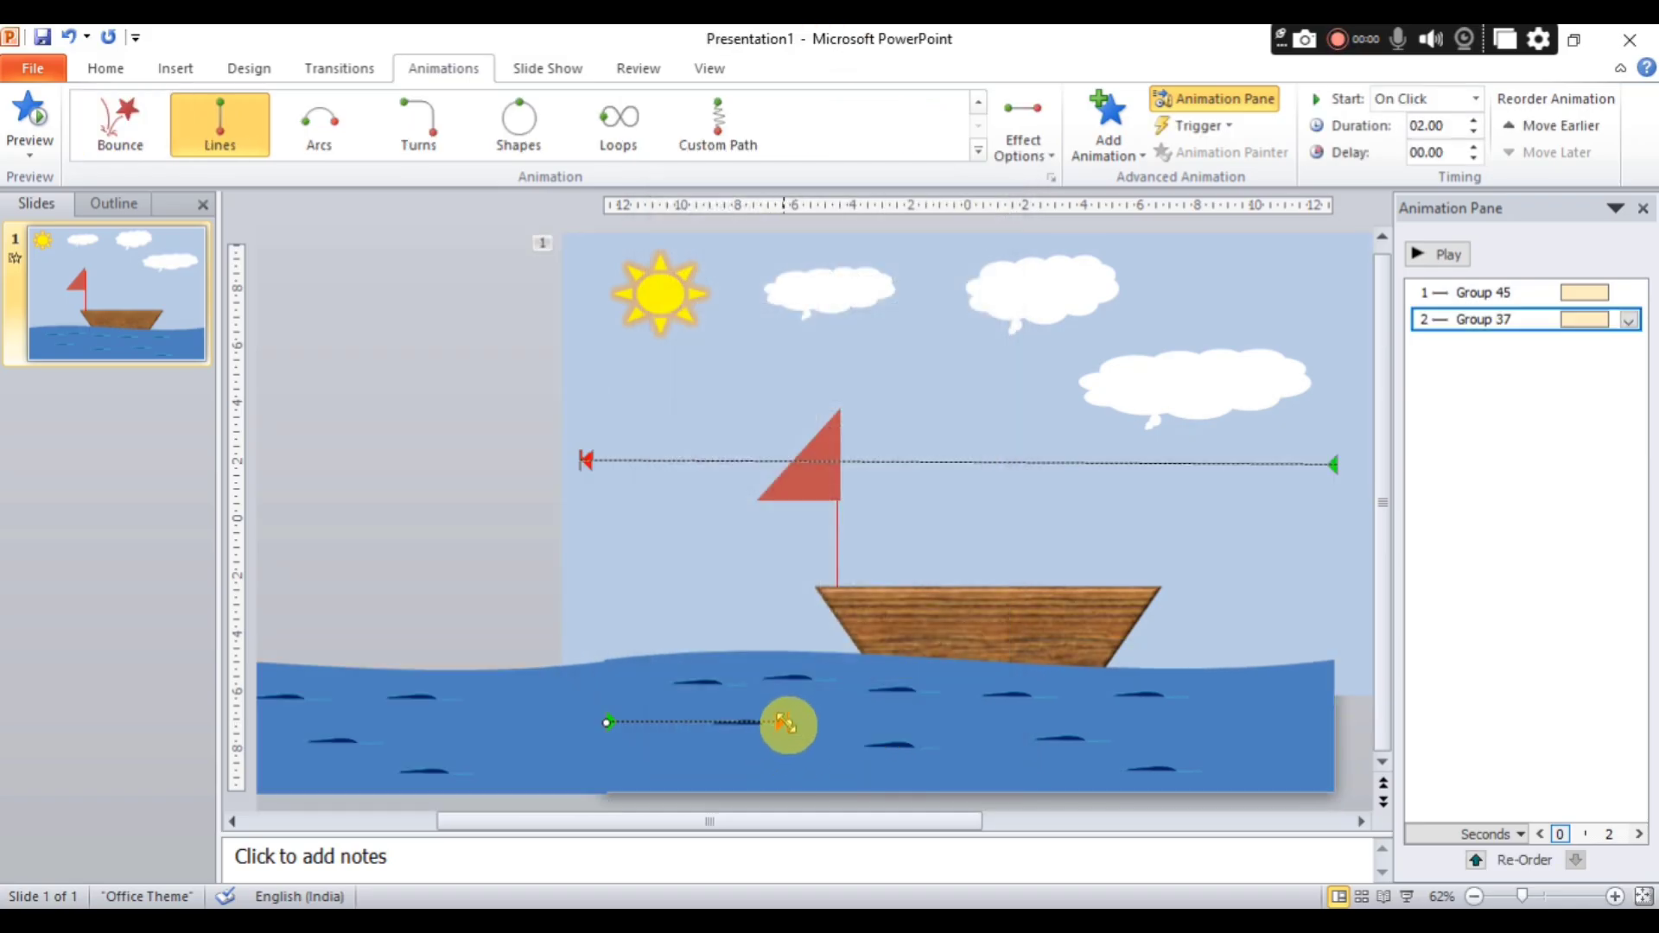
Shift the sea's motion path left, extend its end point to near the slide's right edge, and preview the animations.
left_click_drag(783, 722, 689, 724)
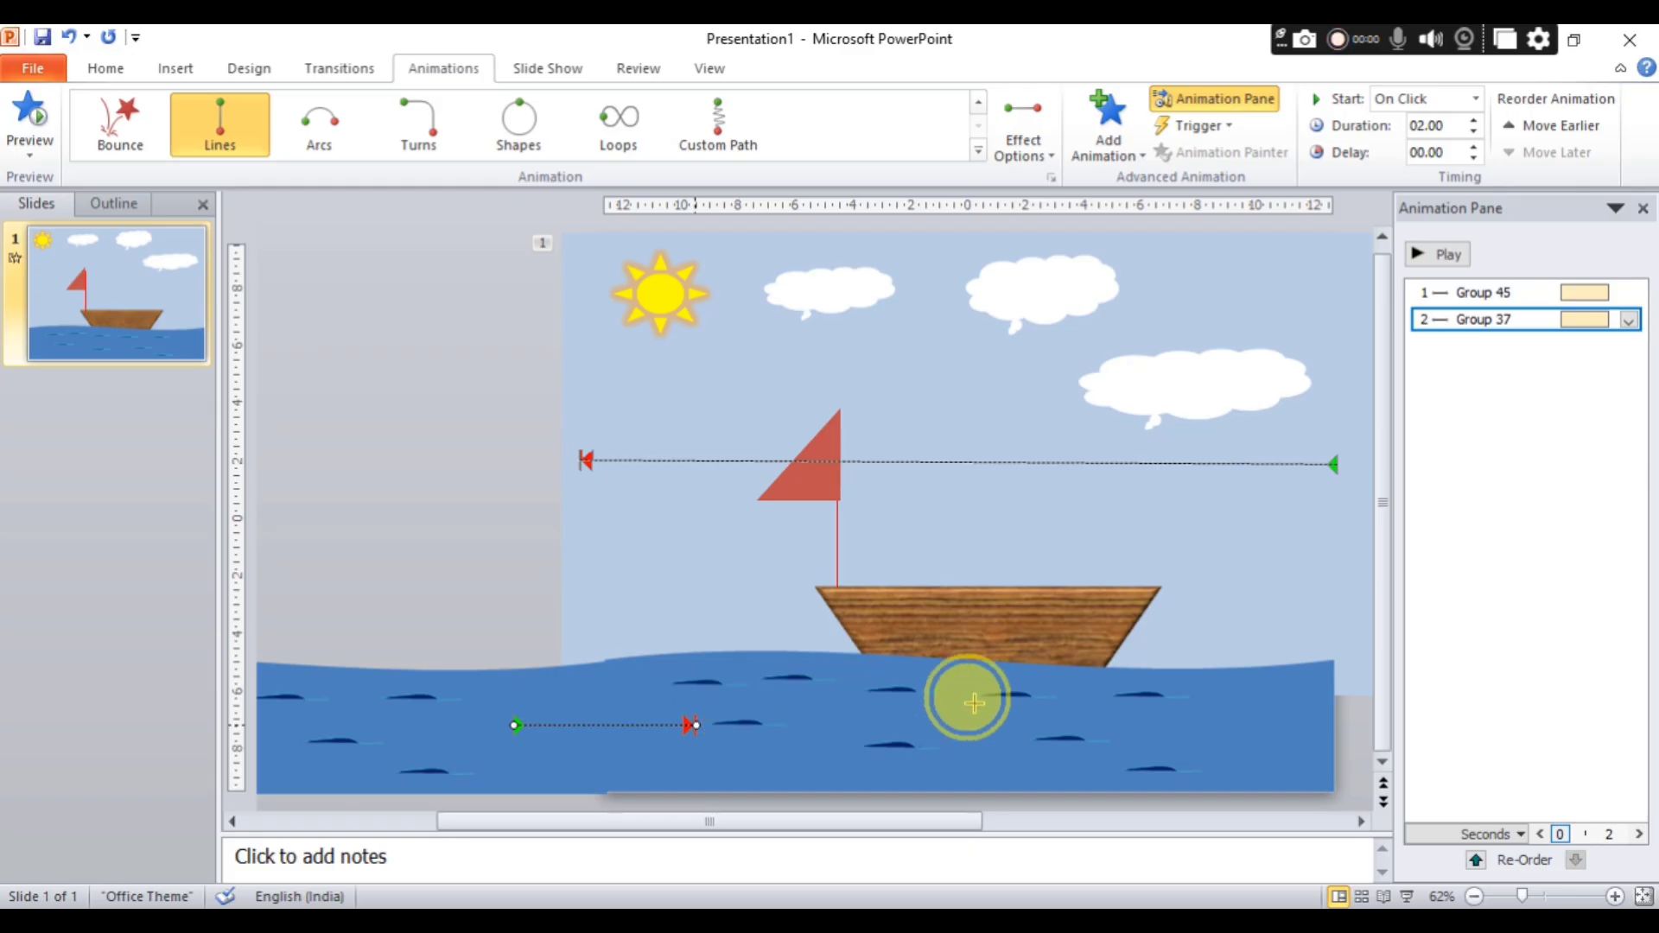
left_click_drag(1222, 706, 1315, 735)
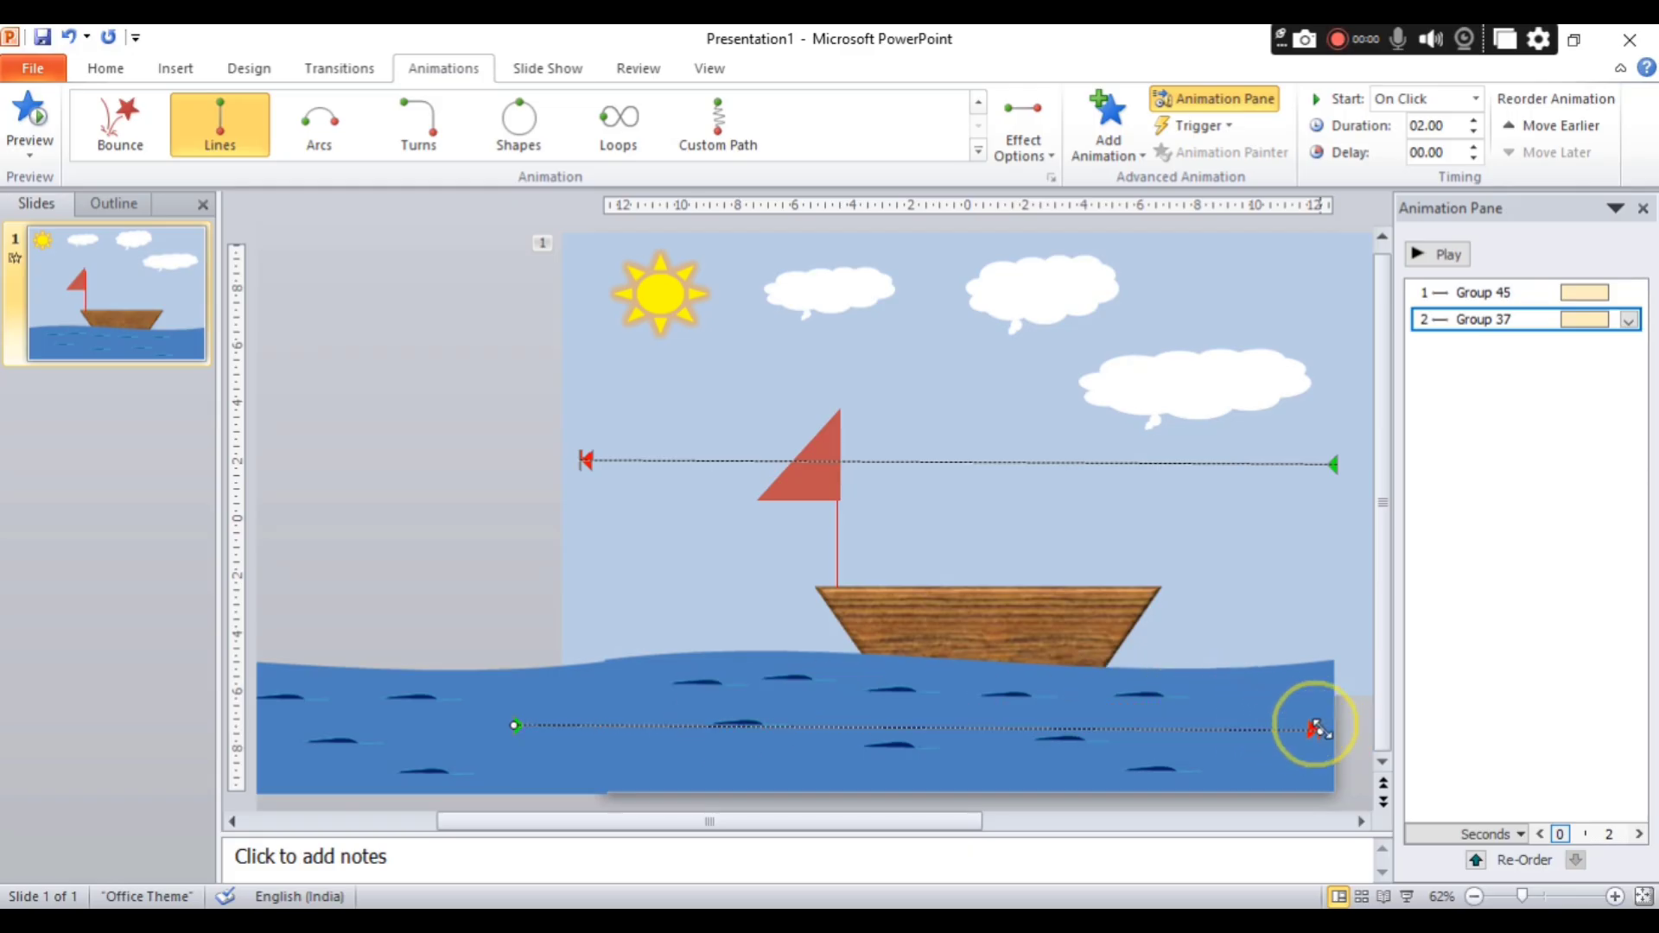
left_click(1439, 255)
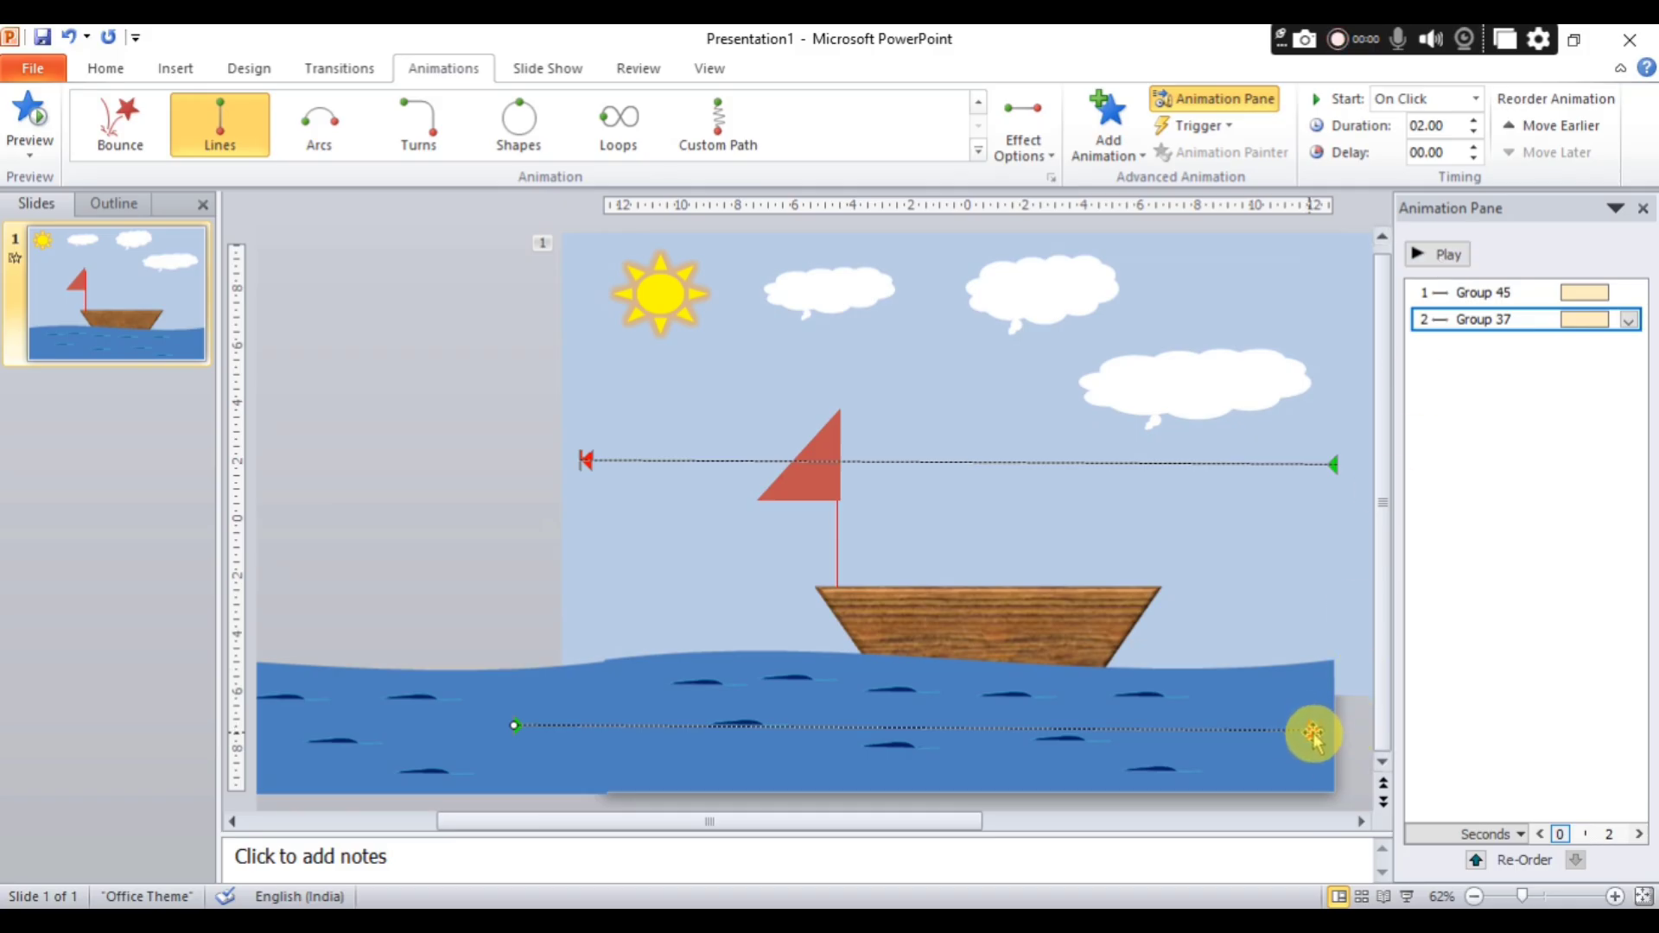
Shorten the sea's motion path to end just beyond the boat's right side and preview the animations again.
left_click_drag(1312, 734, 1200, 731)
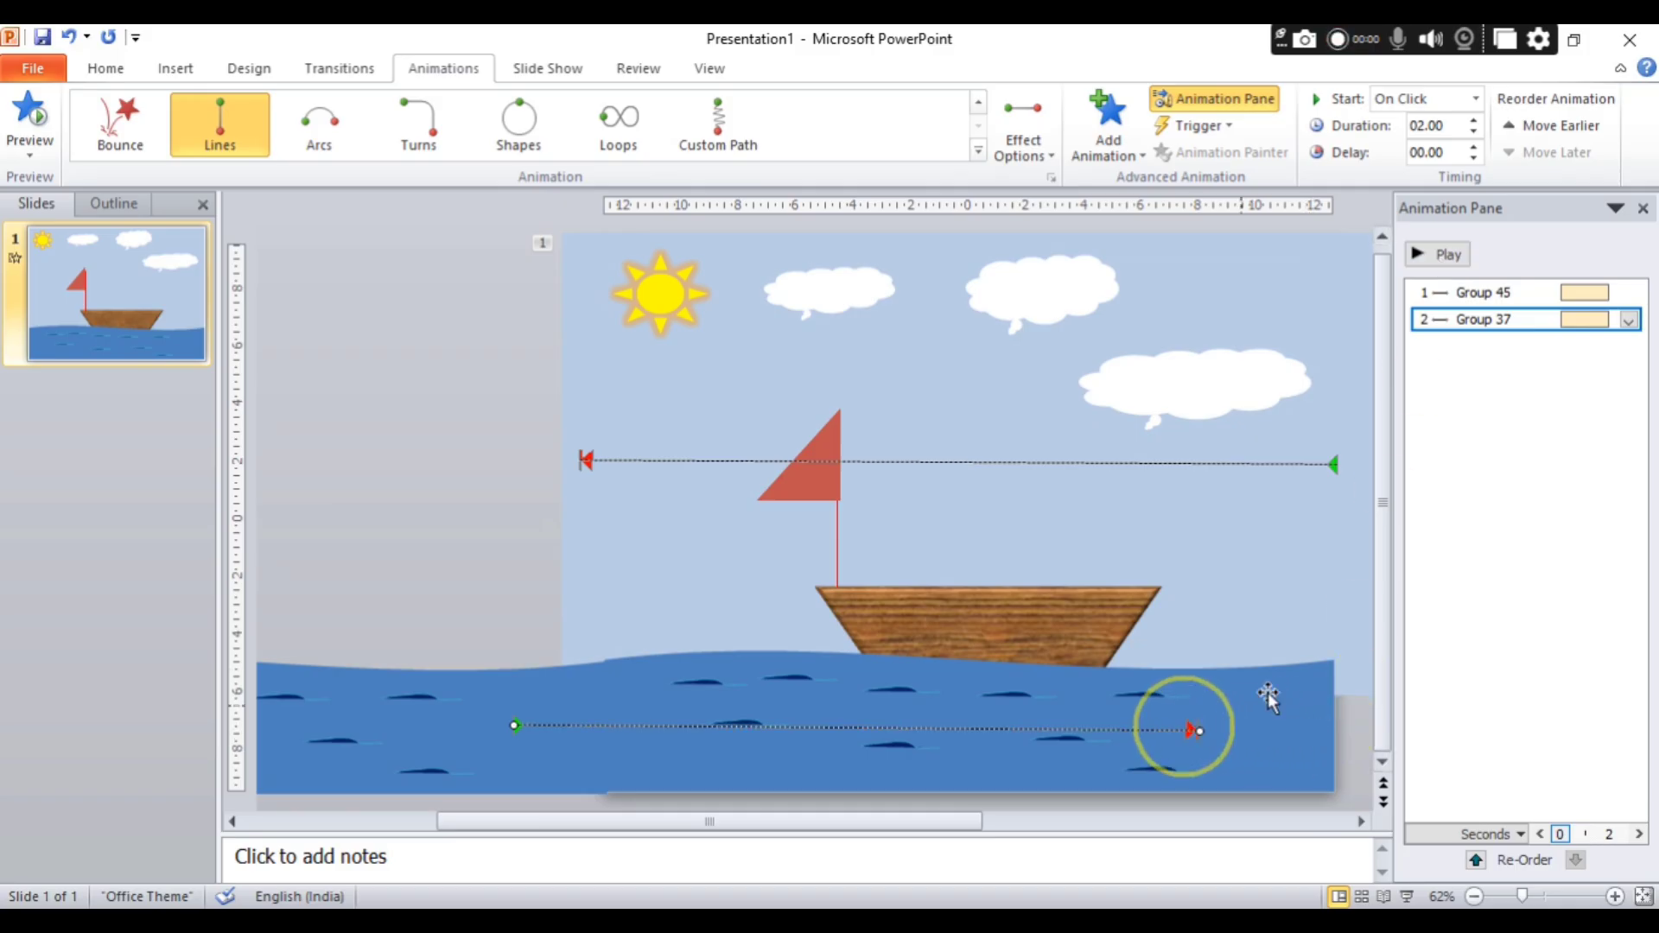
left_click(1442, 254)
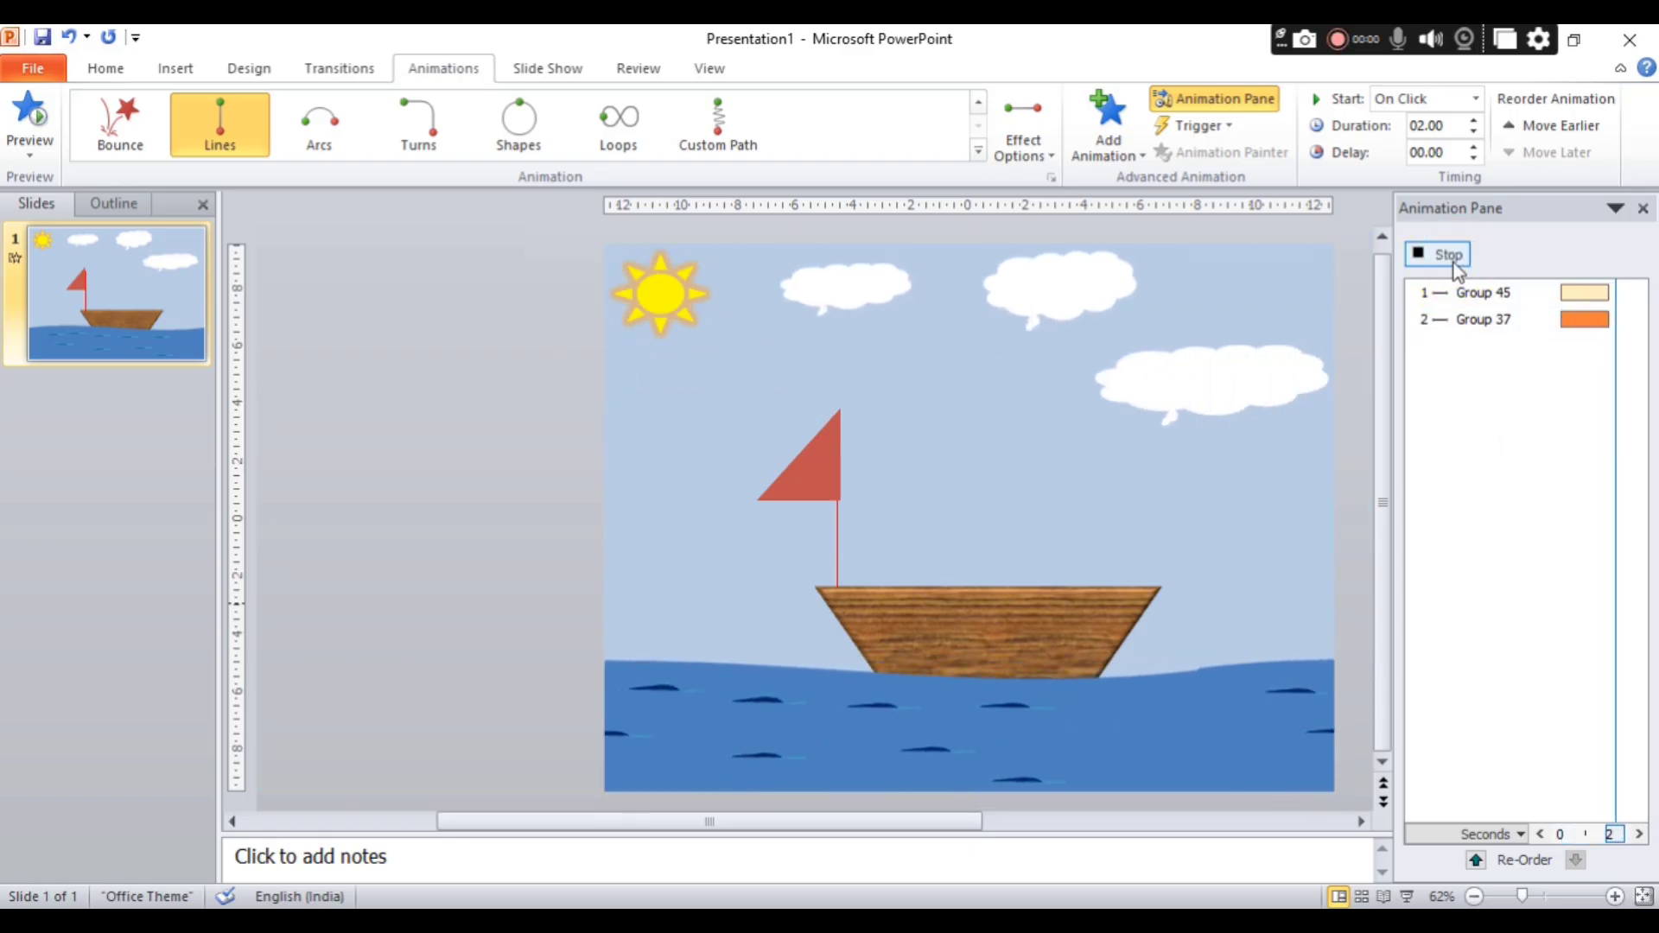
left_click(1457, 266)
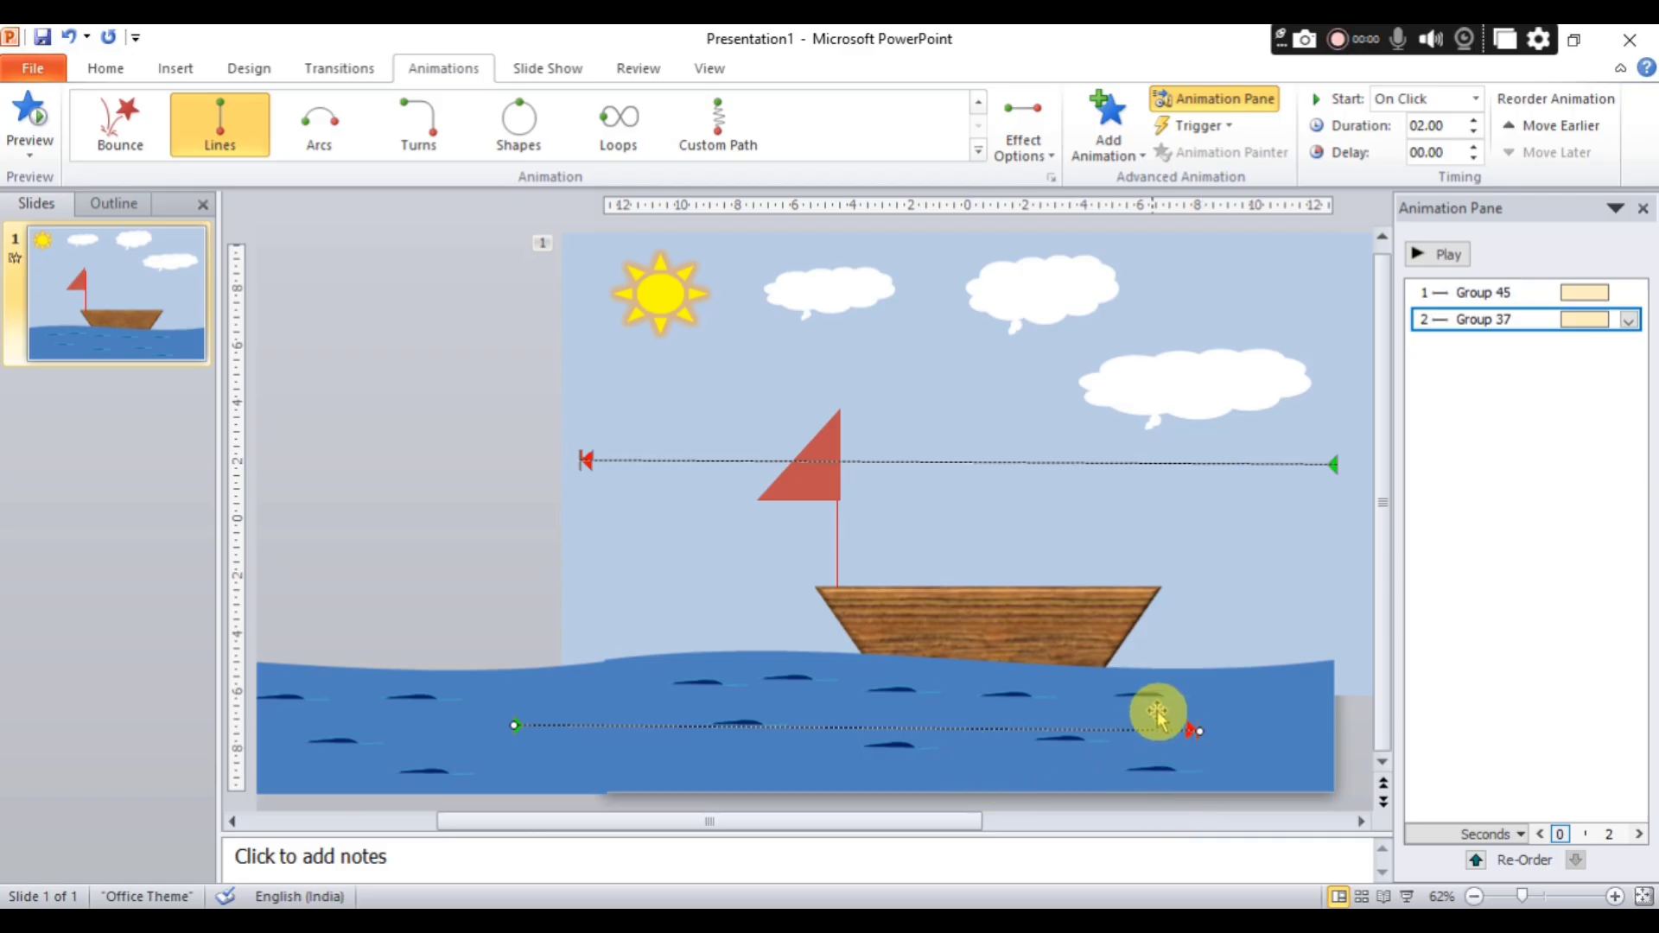
left_click(1629, 321)
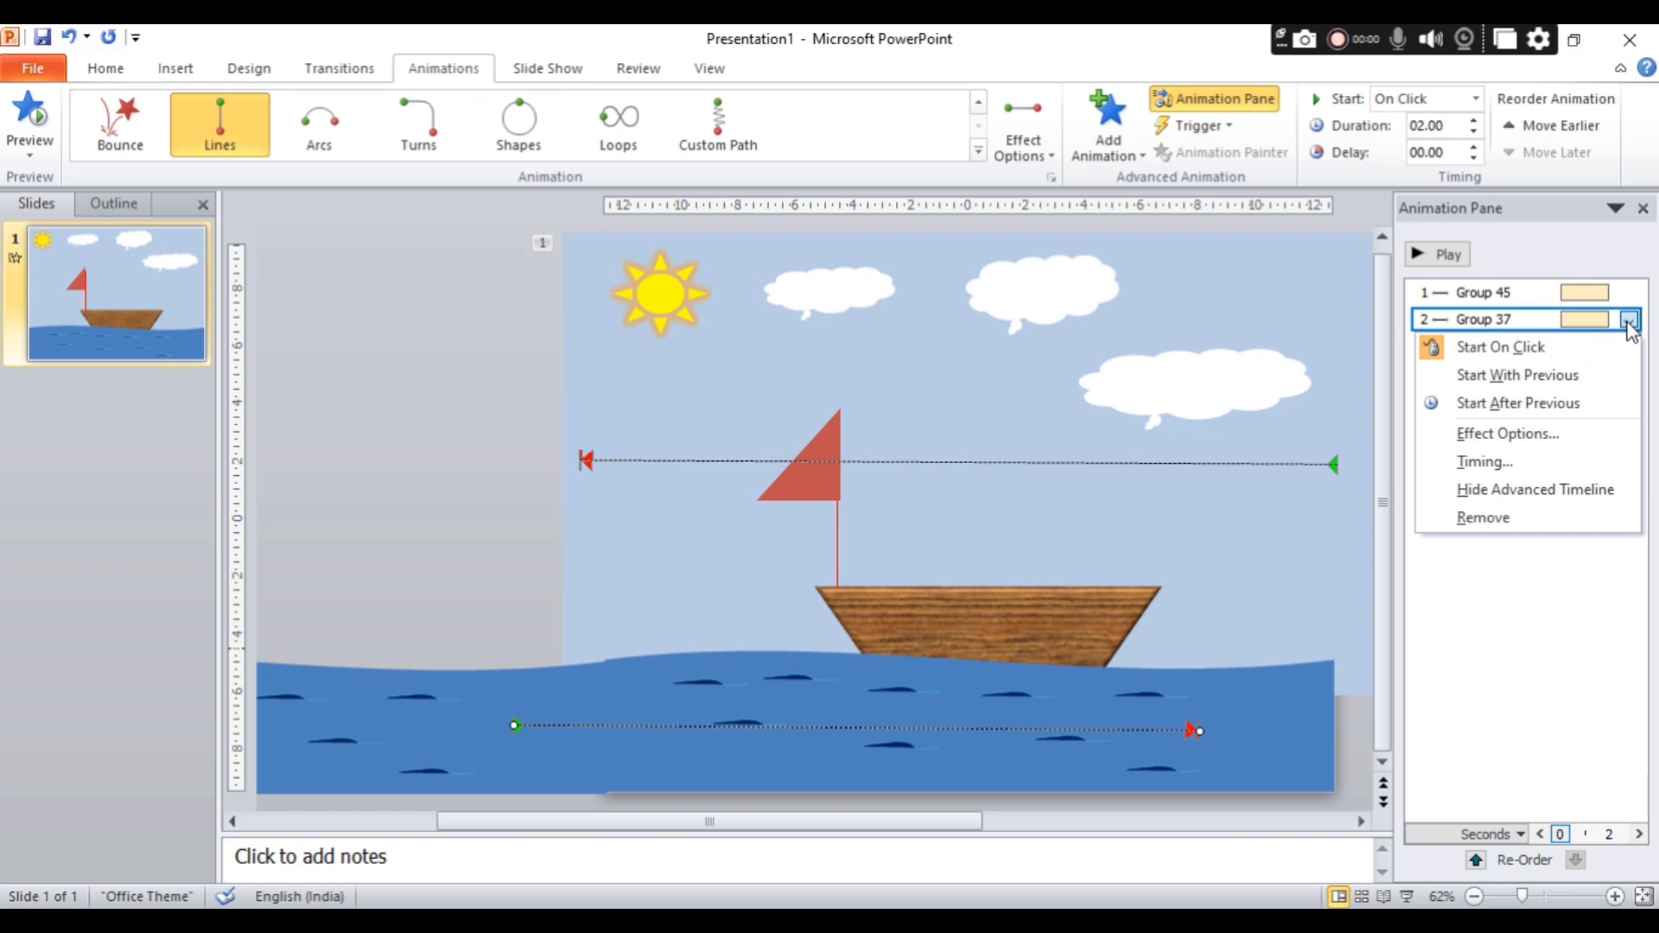
left_click(1600, 606)
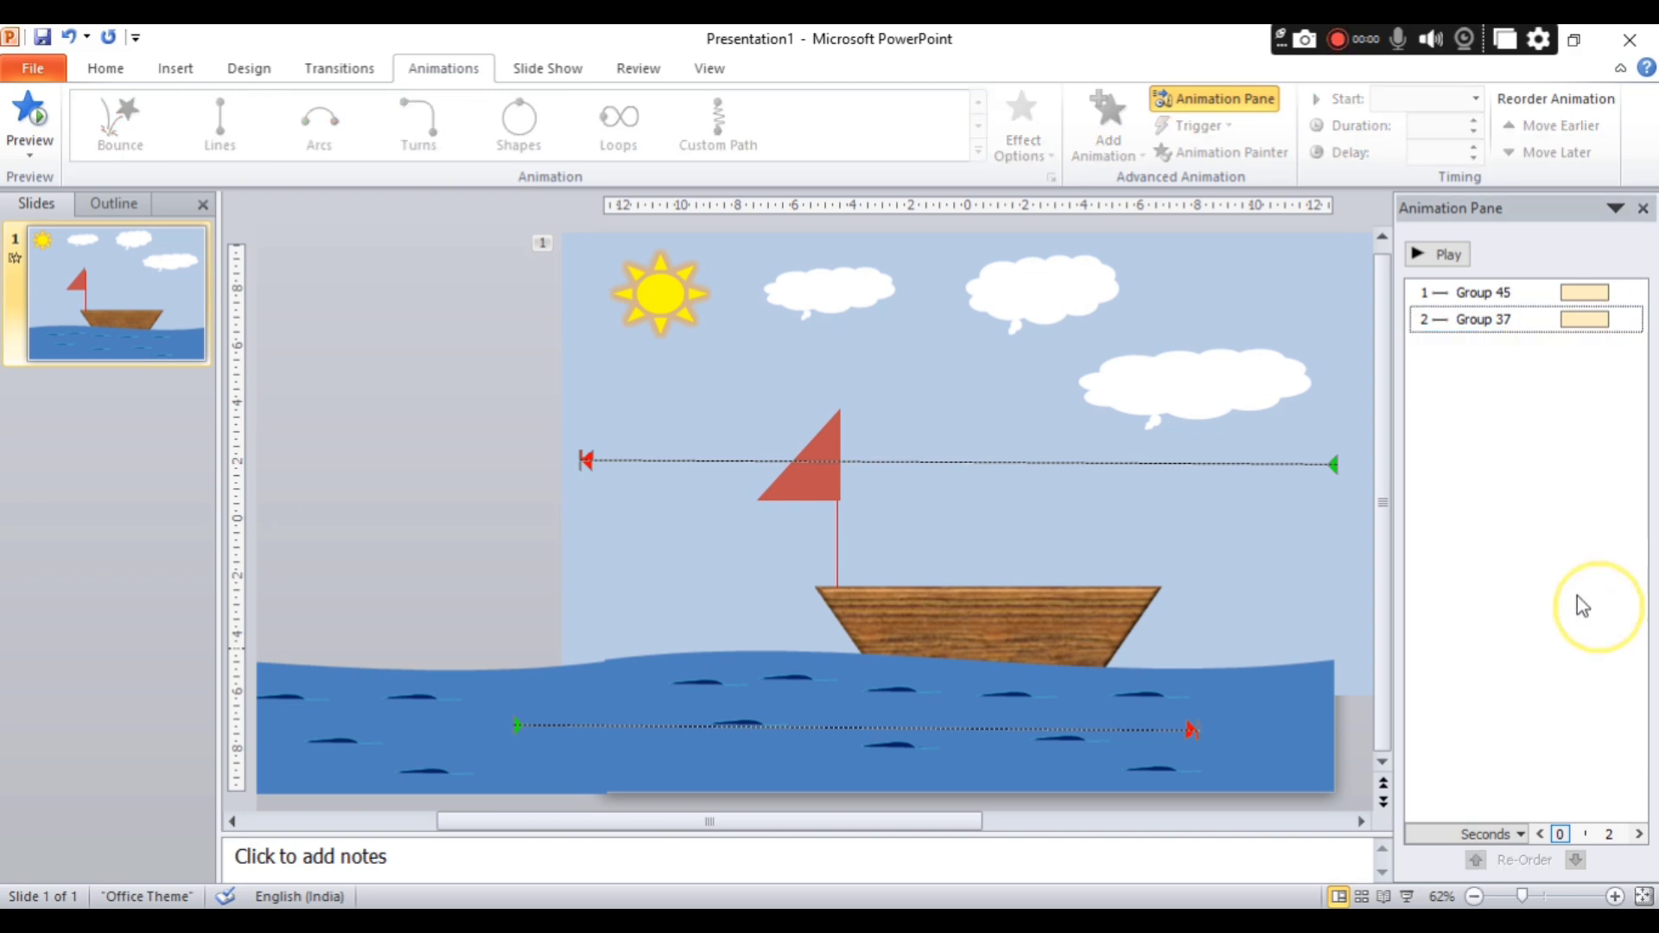
Play the sea's animation, try shifting its motion path further left, and play it again.
left_click(1486, 324)
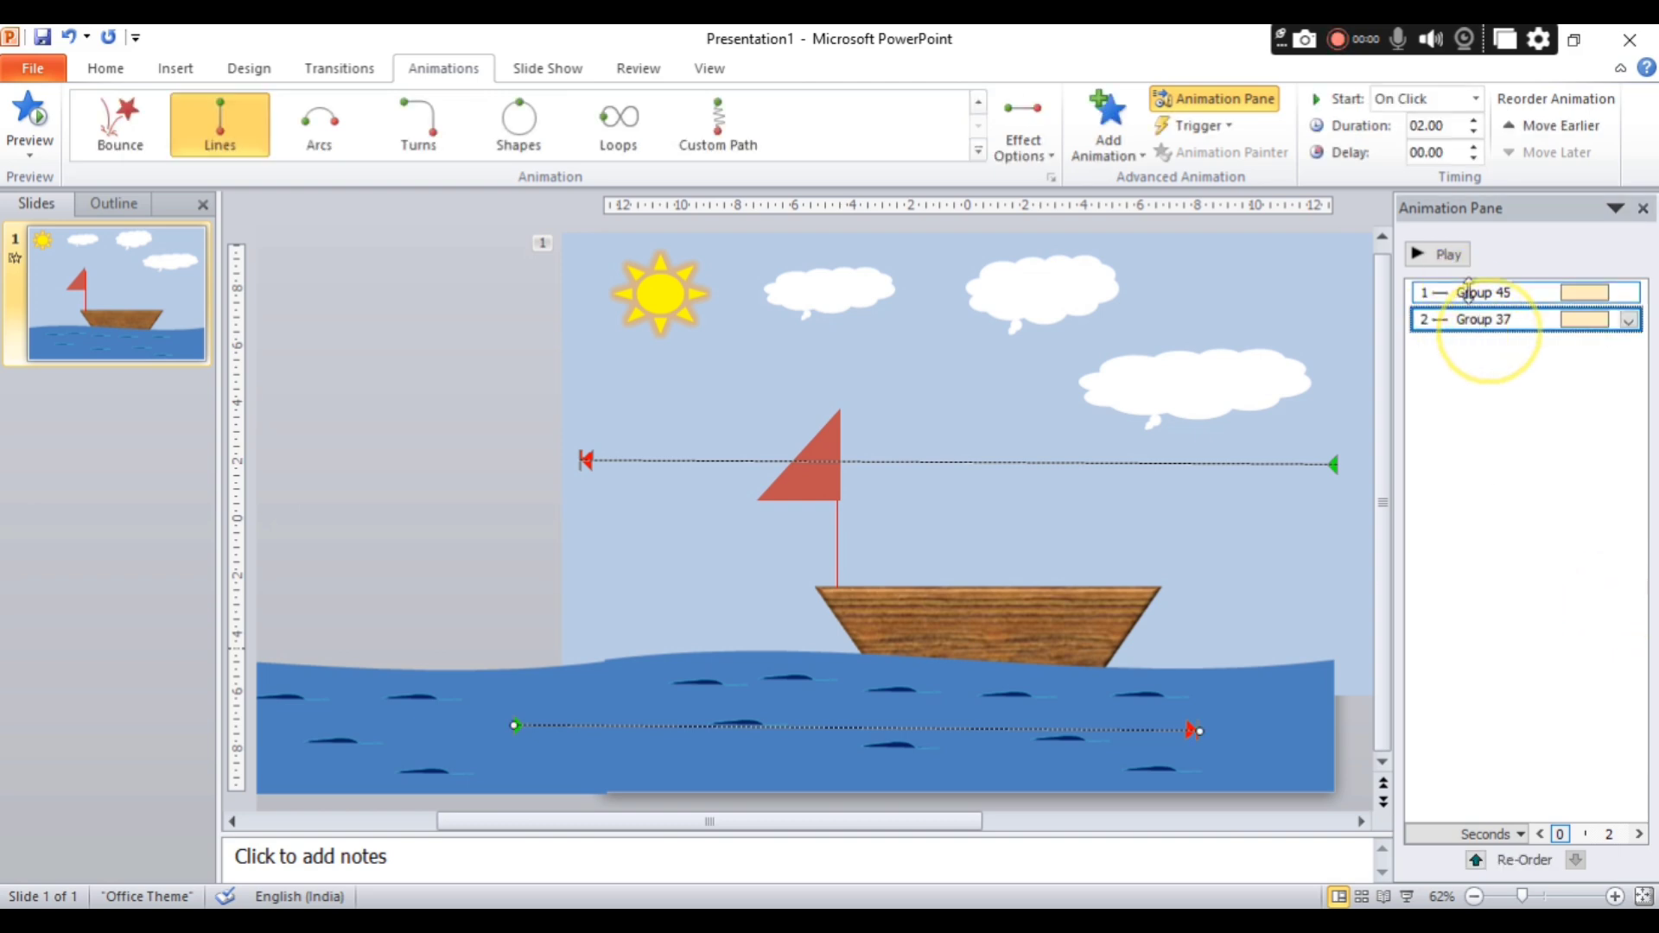
left_click(1441, 254)
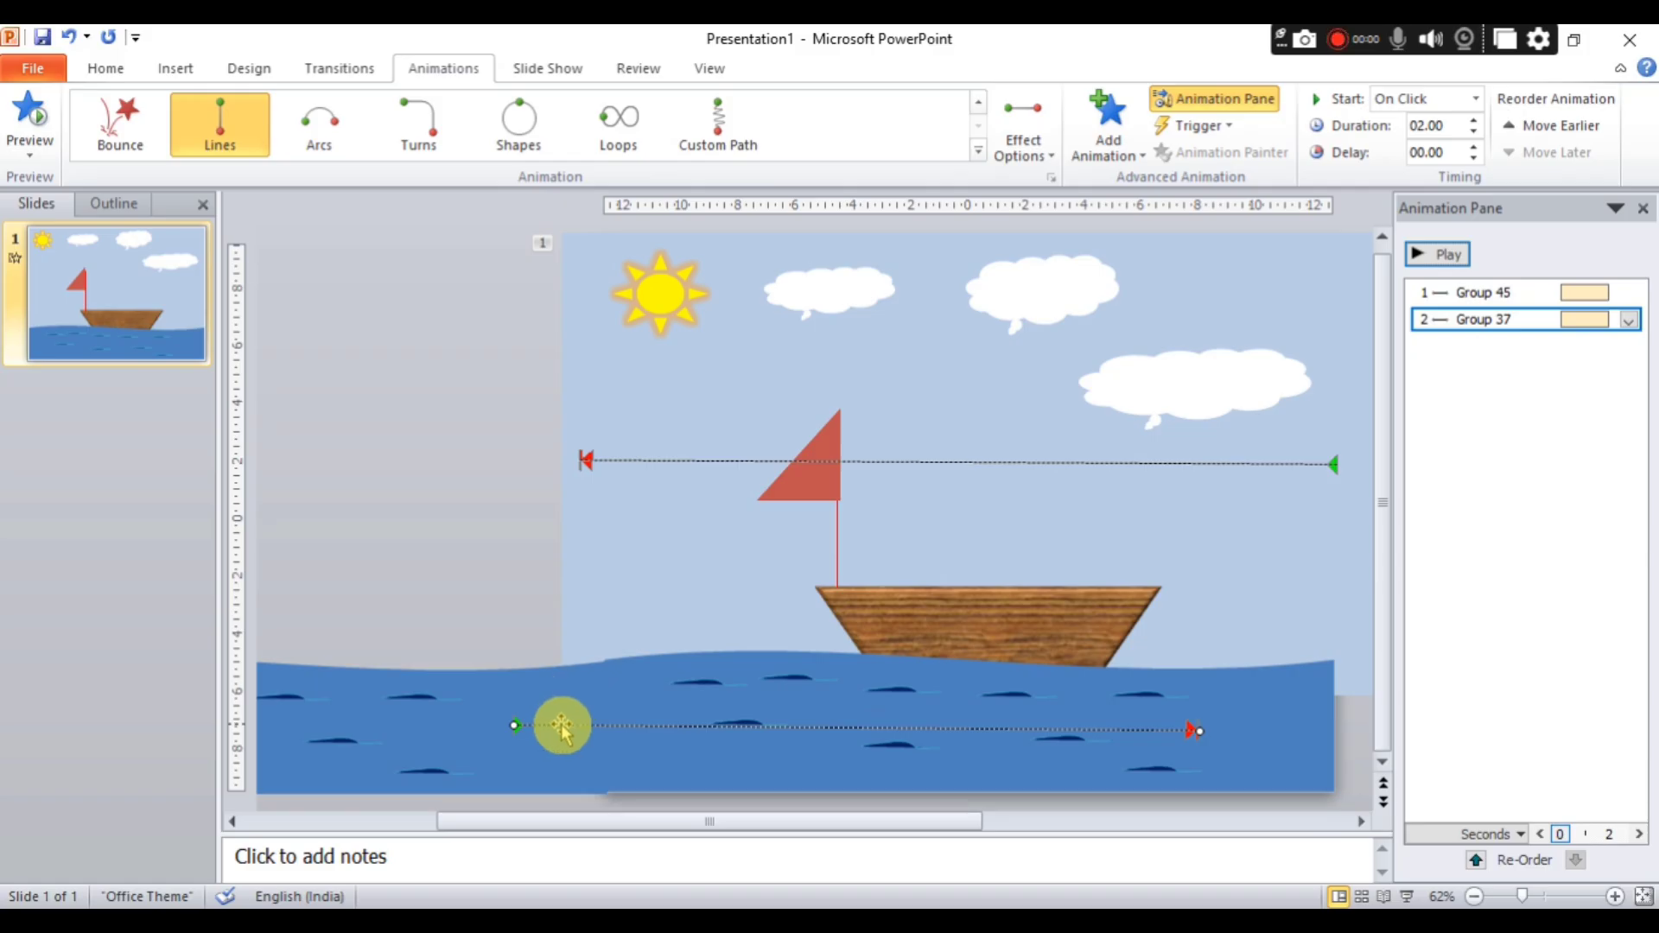
left_click(508, 725)
left_click_drag(509, 724, 298, 725)
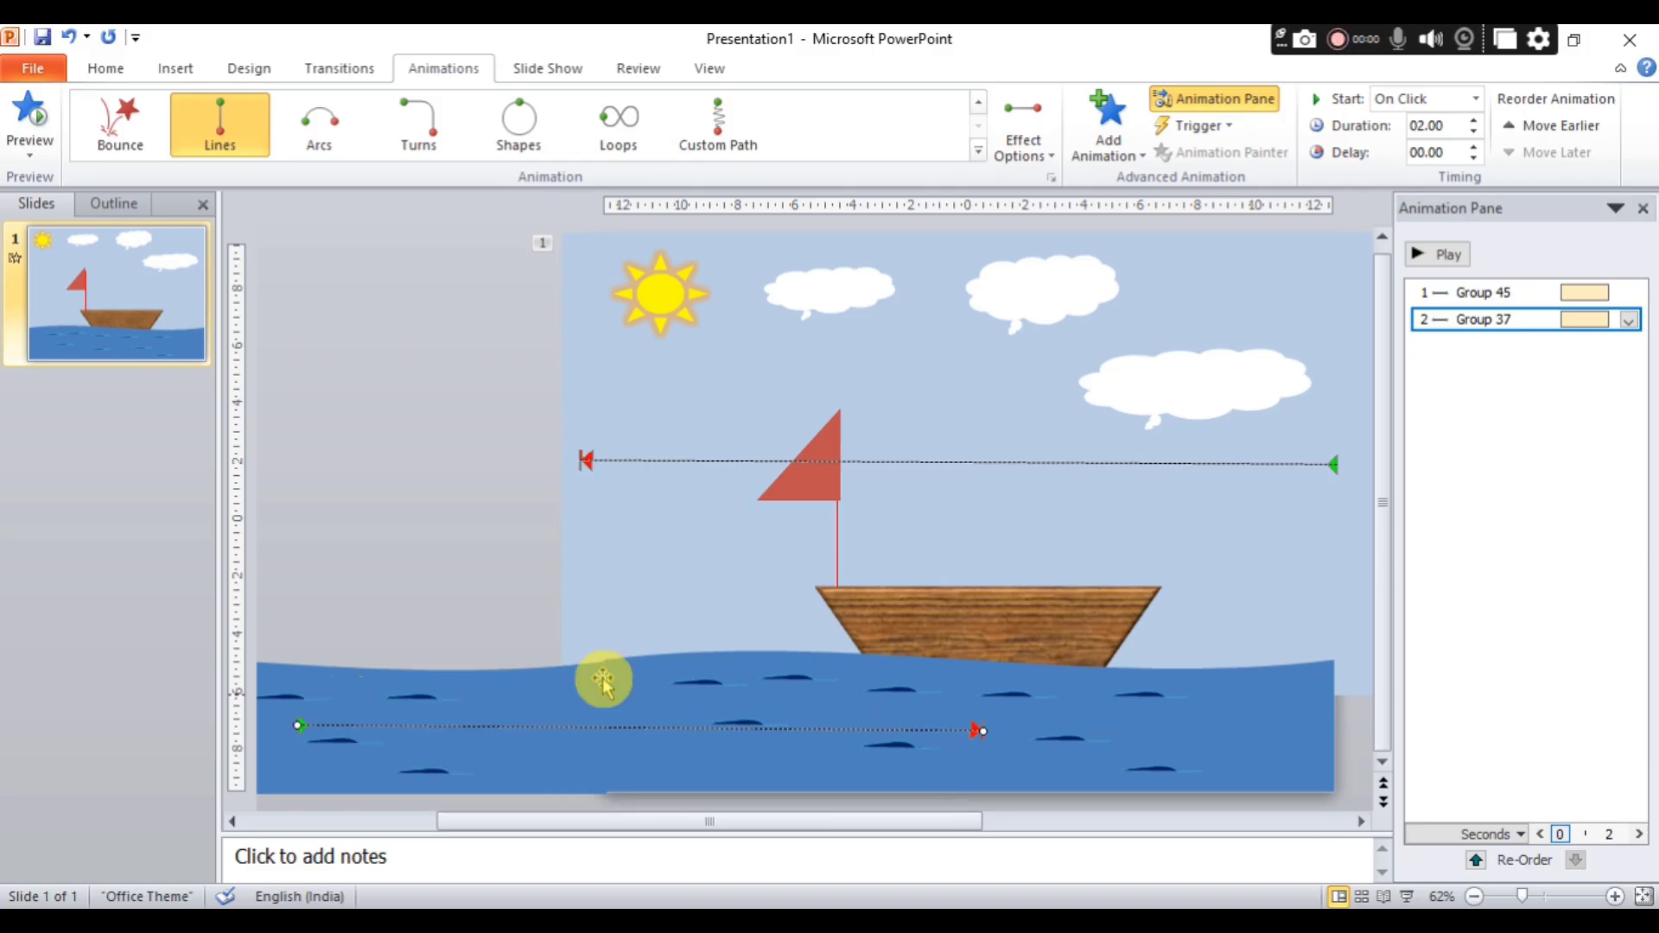
left_click(1440, 255)
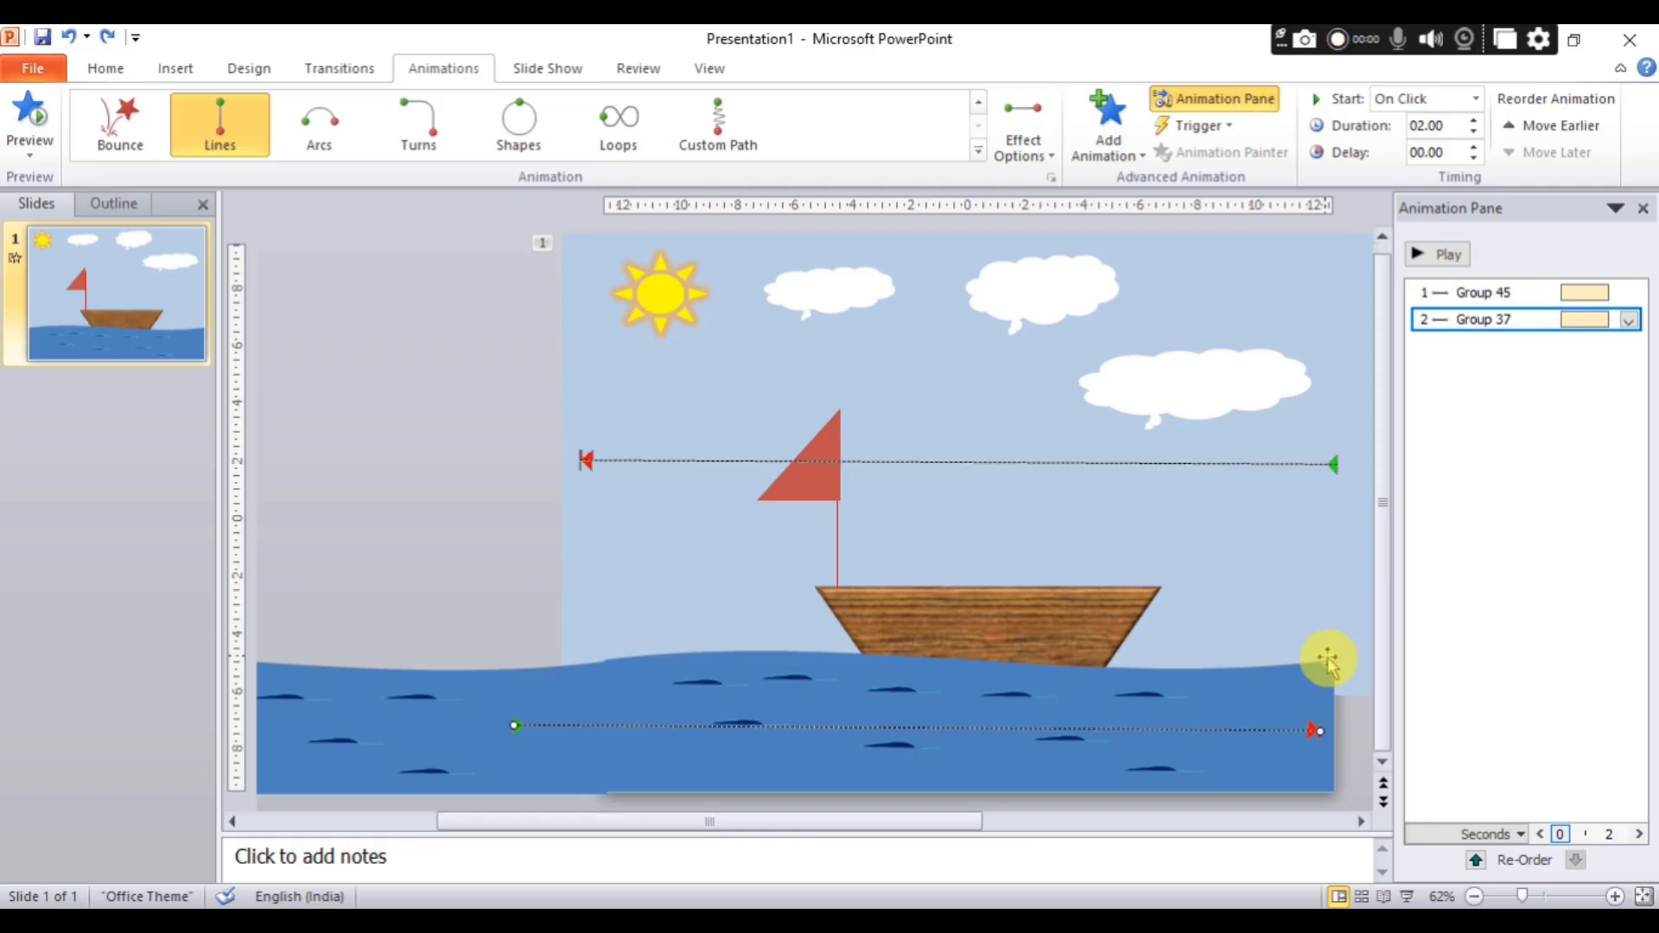
Duplicate the animated sea group, move the copy right to near the slide's left edge, and play the animations.
left_click(1310, 691)
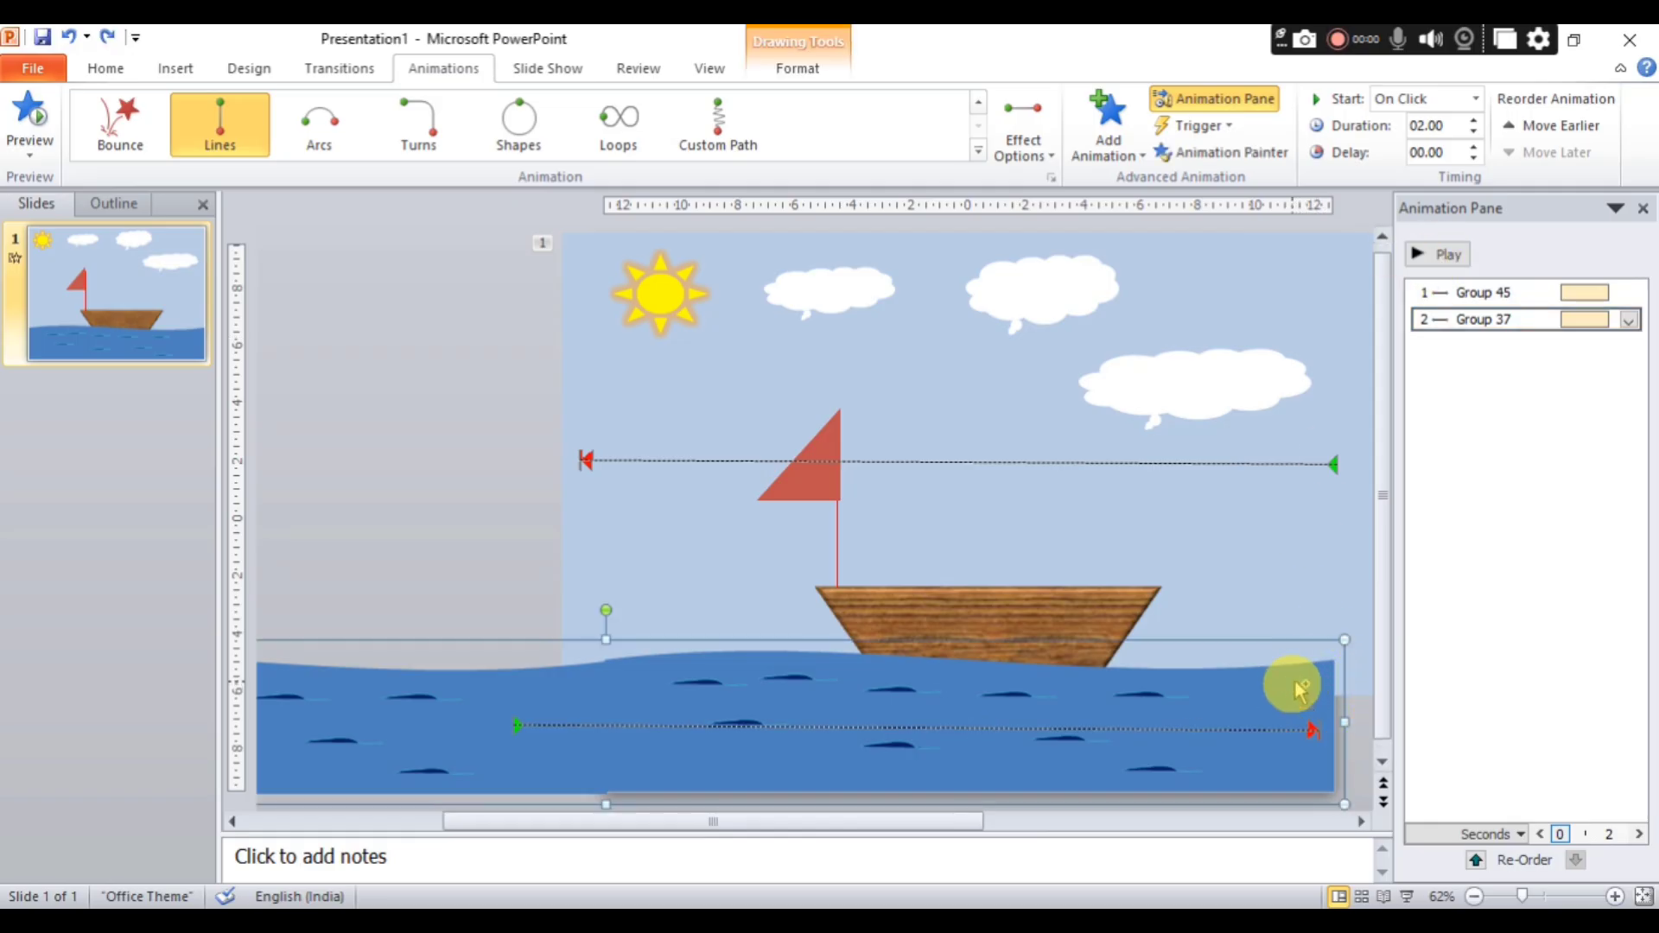
key("ctrl+v")
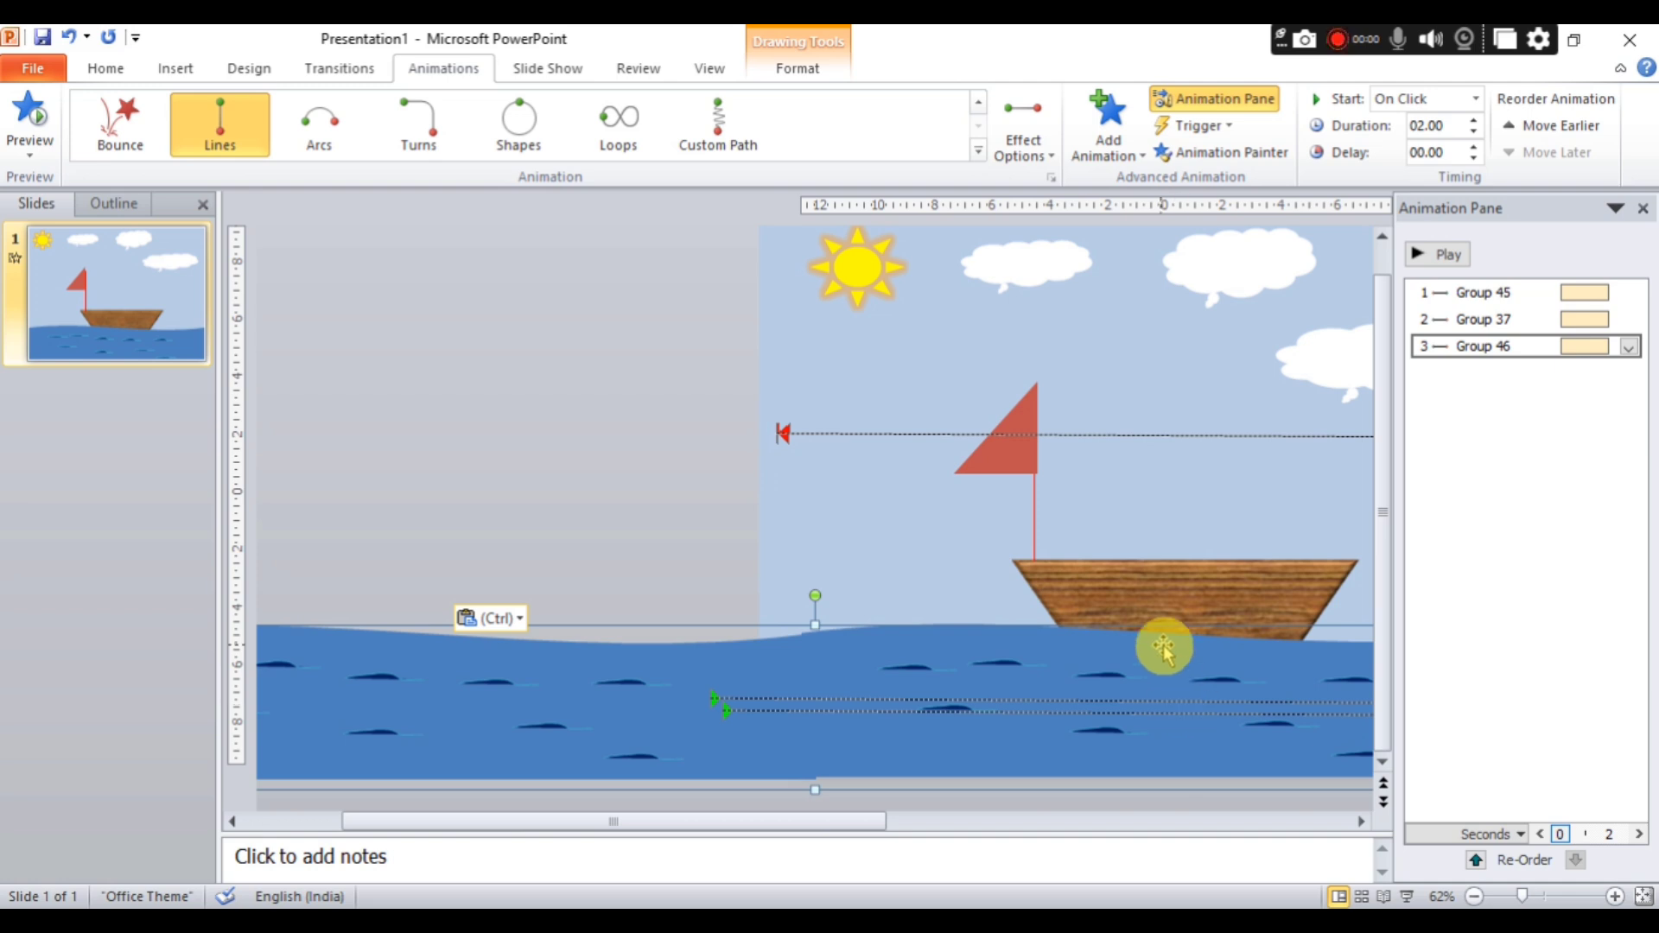
key("Right")
key("Right")
key("Right")
key("Right")
key("Right")
key("Right")
key("Right")
key("Right")
key("Right")
key("Right")
key("Right")
key("Right")
key("Right")
key("Right")
key("Right")
key("Right")
key("Right")
key("Right")
key("Right")
key("Right")
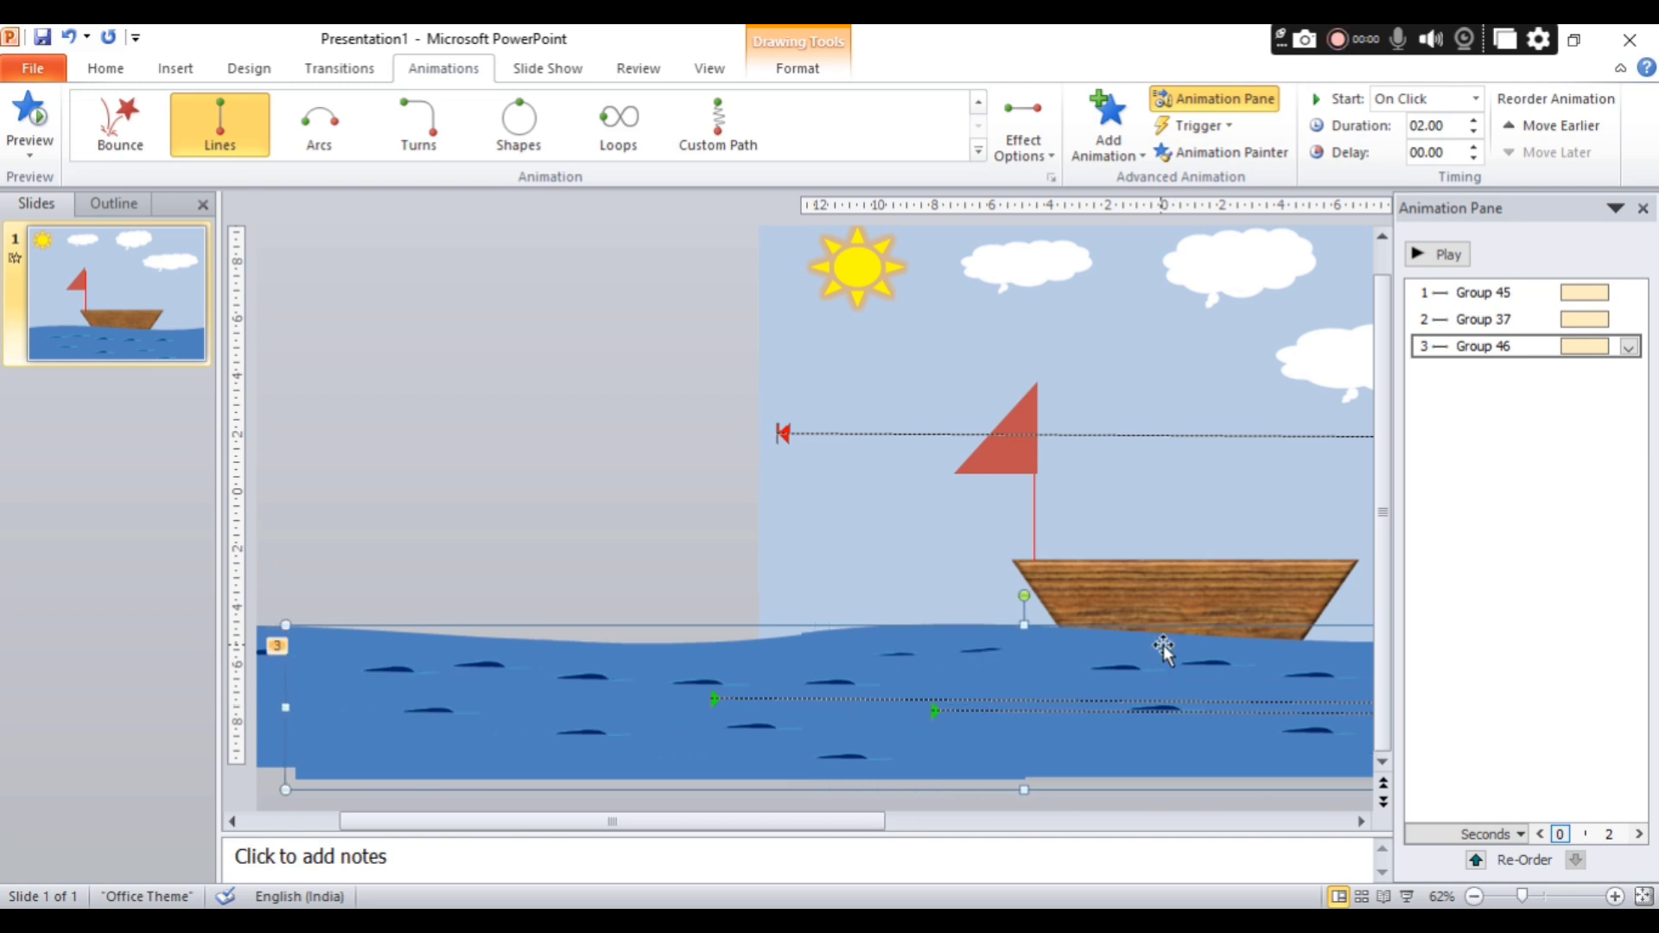
key("Right")
key("Right")
key("Right")
key("Right")
key("Right")
key("Right")
key("Right")
key("Right")
key("Right")
key("Right")
key("Right")
key("Right")
key("Right")
key("Right")
key("Right")
key("Right")
key("Right")
key("Right")
key("Right")
key("Right")
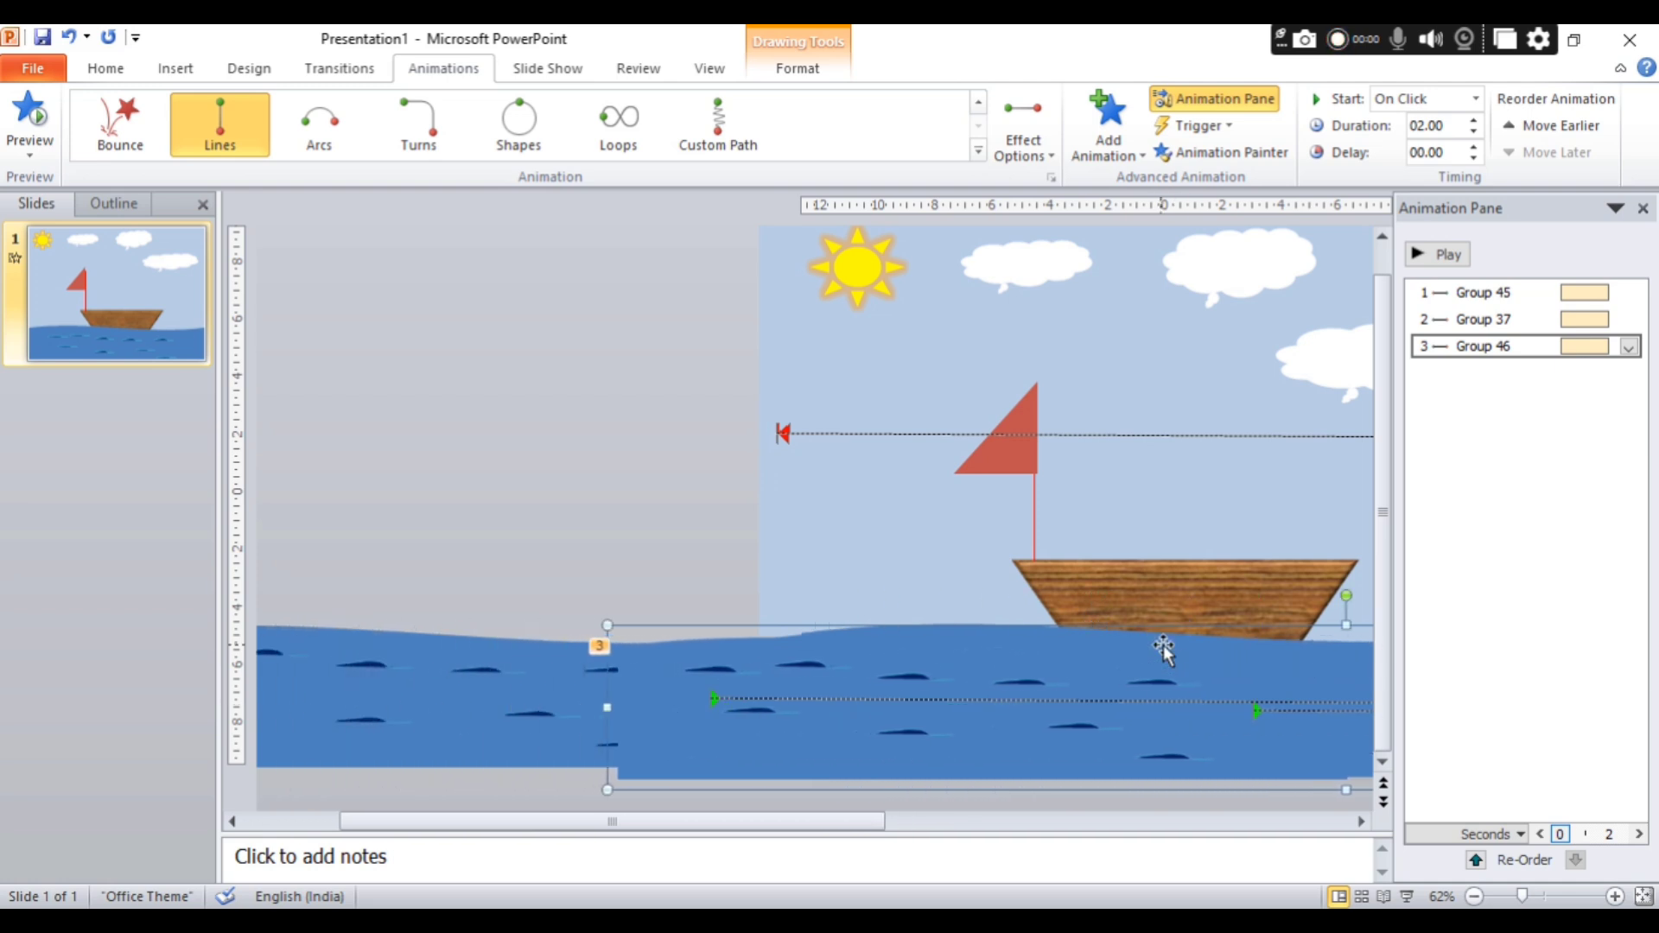
key("Right")
key("Right")
key("Right")
key("Right")
key("Right")
key("Right")
key("Right")
key("Right")
key("Right")
key("Right")
key("Right")
key("Right")
key("Right")
key("Right")
key("Right")
key("Right")
key("Right")
key("Right")
key("Right")
key("Right")
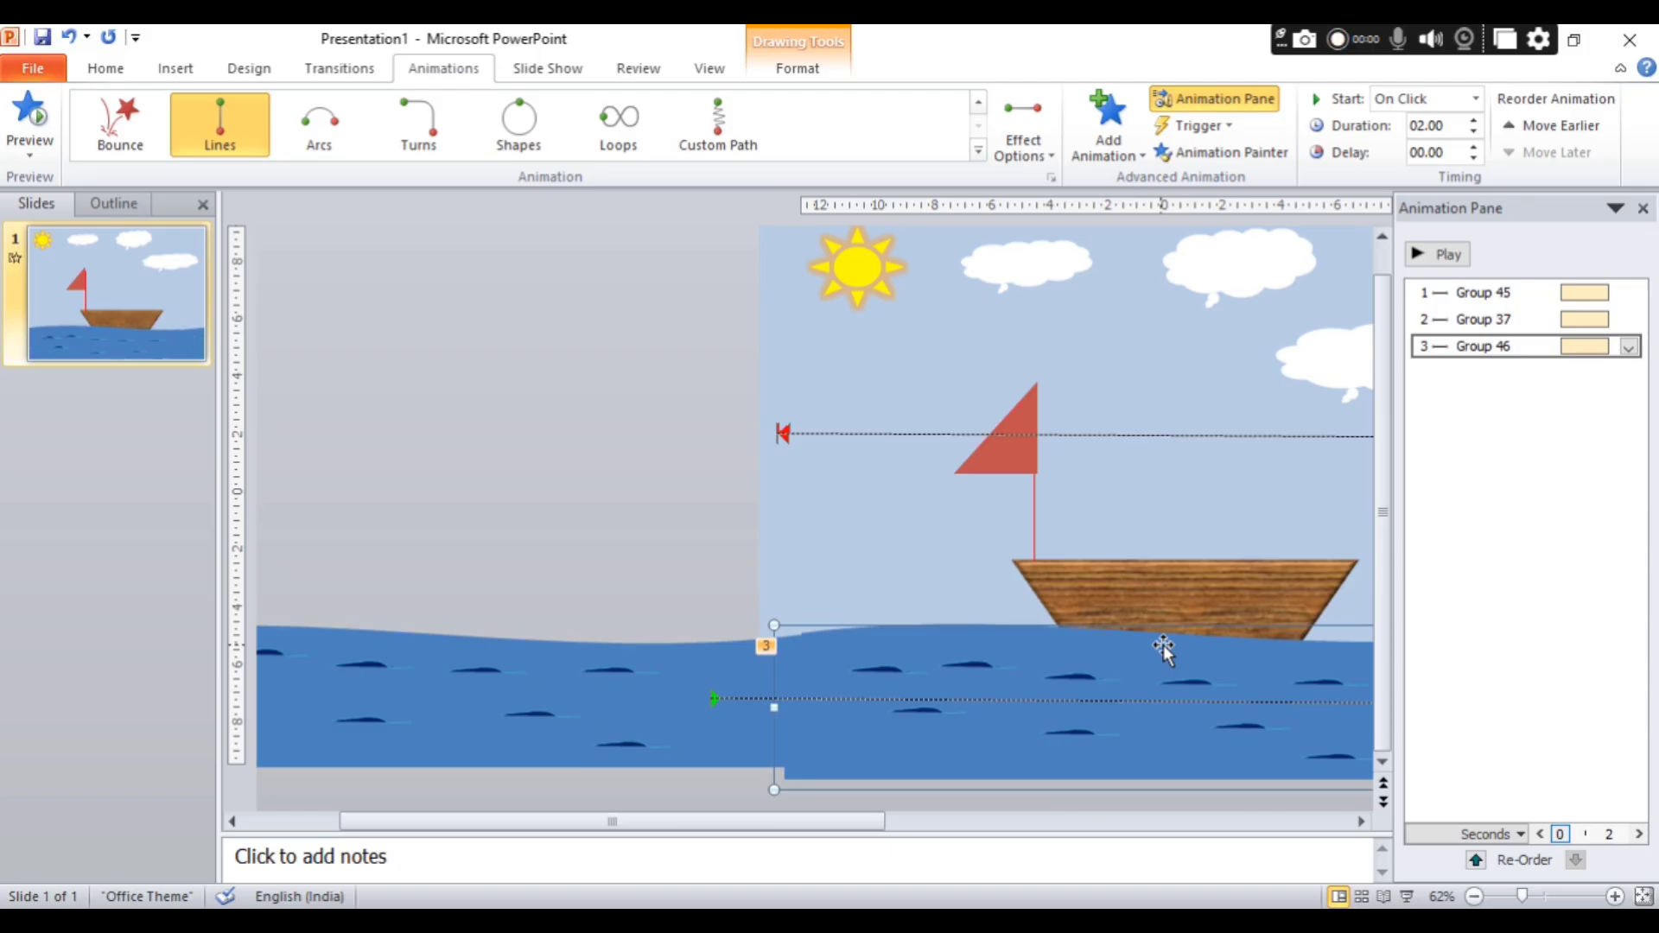
left_click(1438, 253)
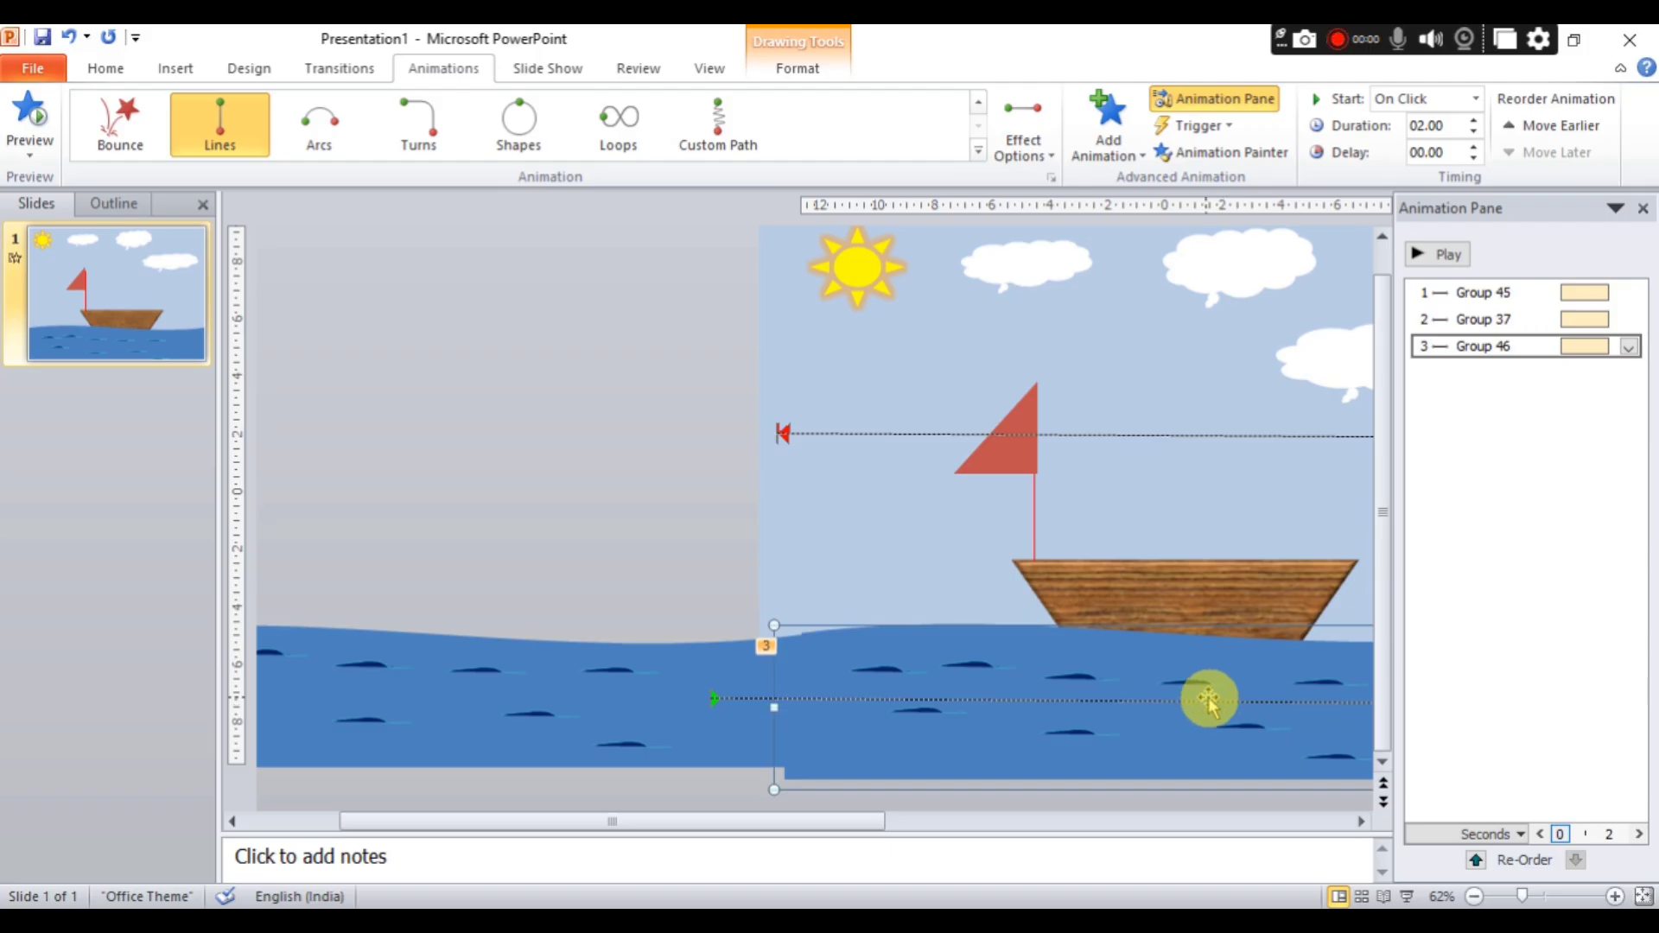
Move the copied sea group back slightly to the left and delete the front wave shape inside it.
key("Left")
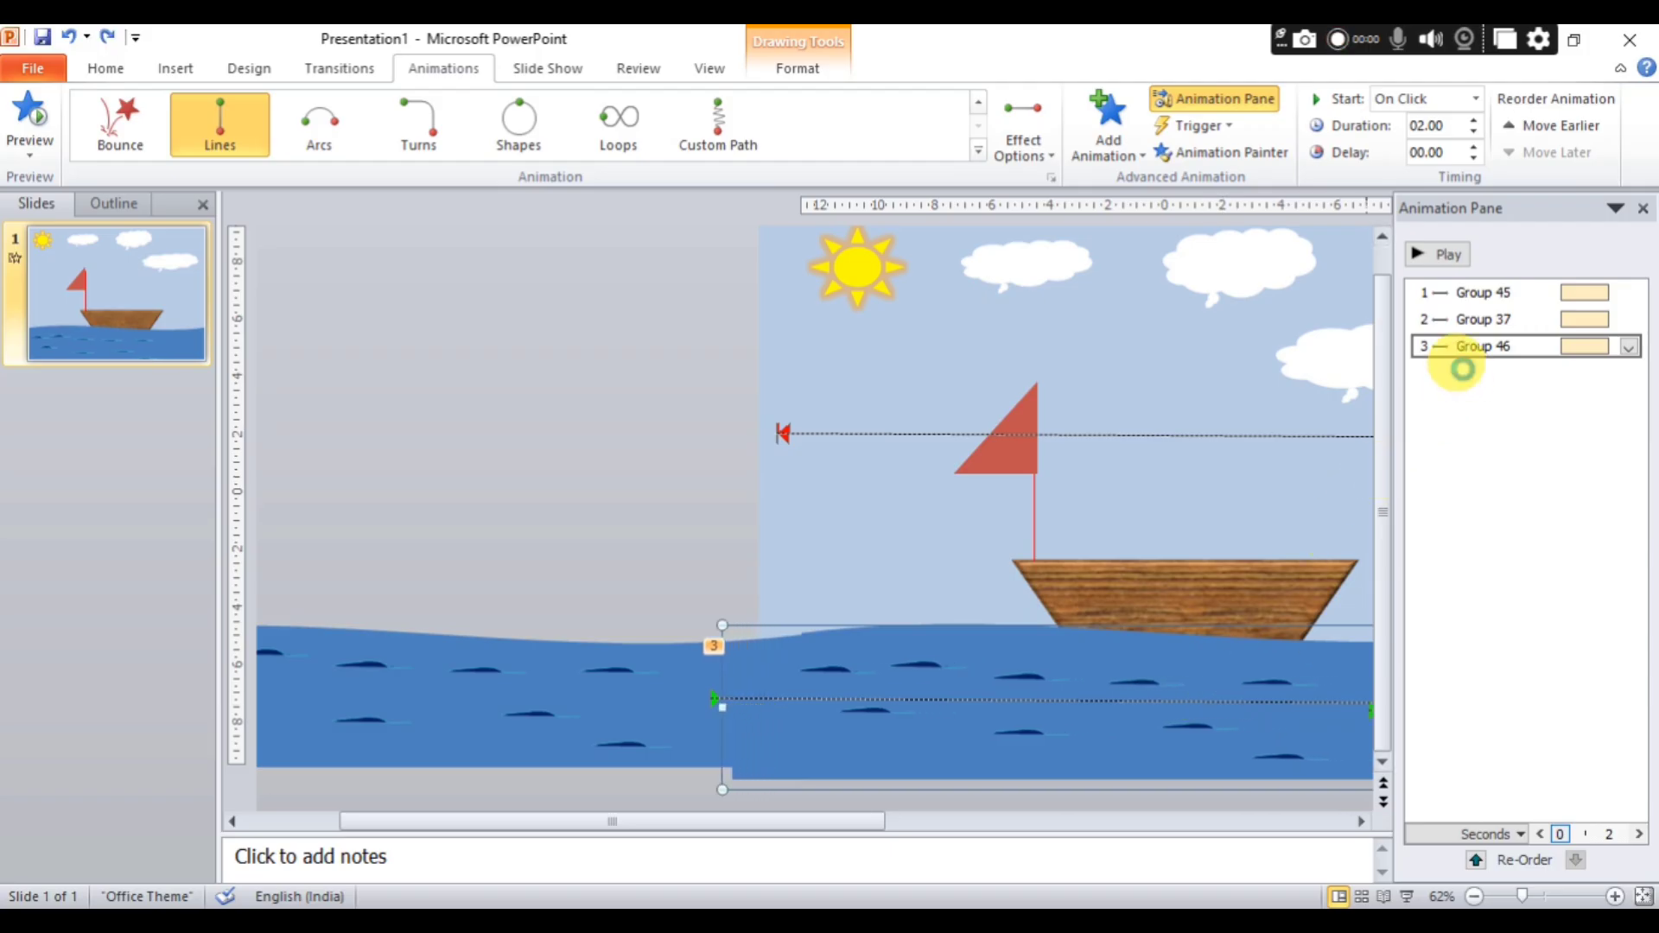
key("Left")
key("Left")
key("Left")
key("Left")
key("Left")
key("Left")
key("Left")
key("Left")
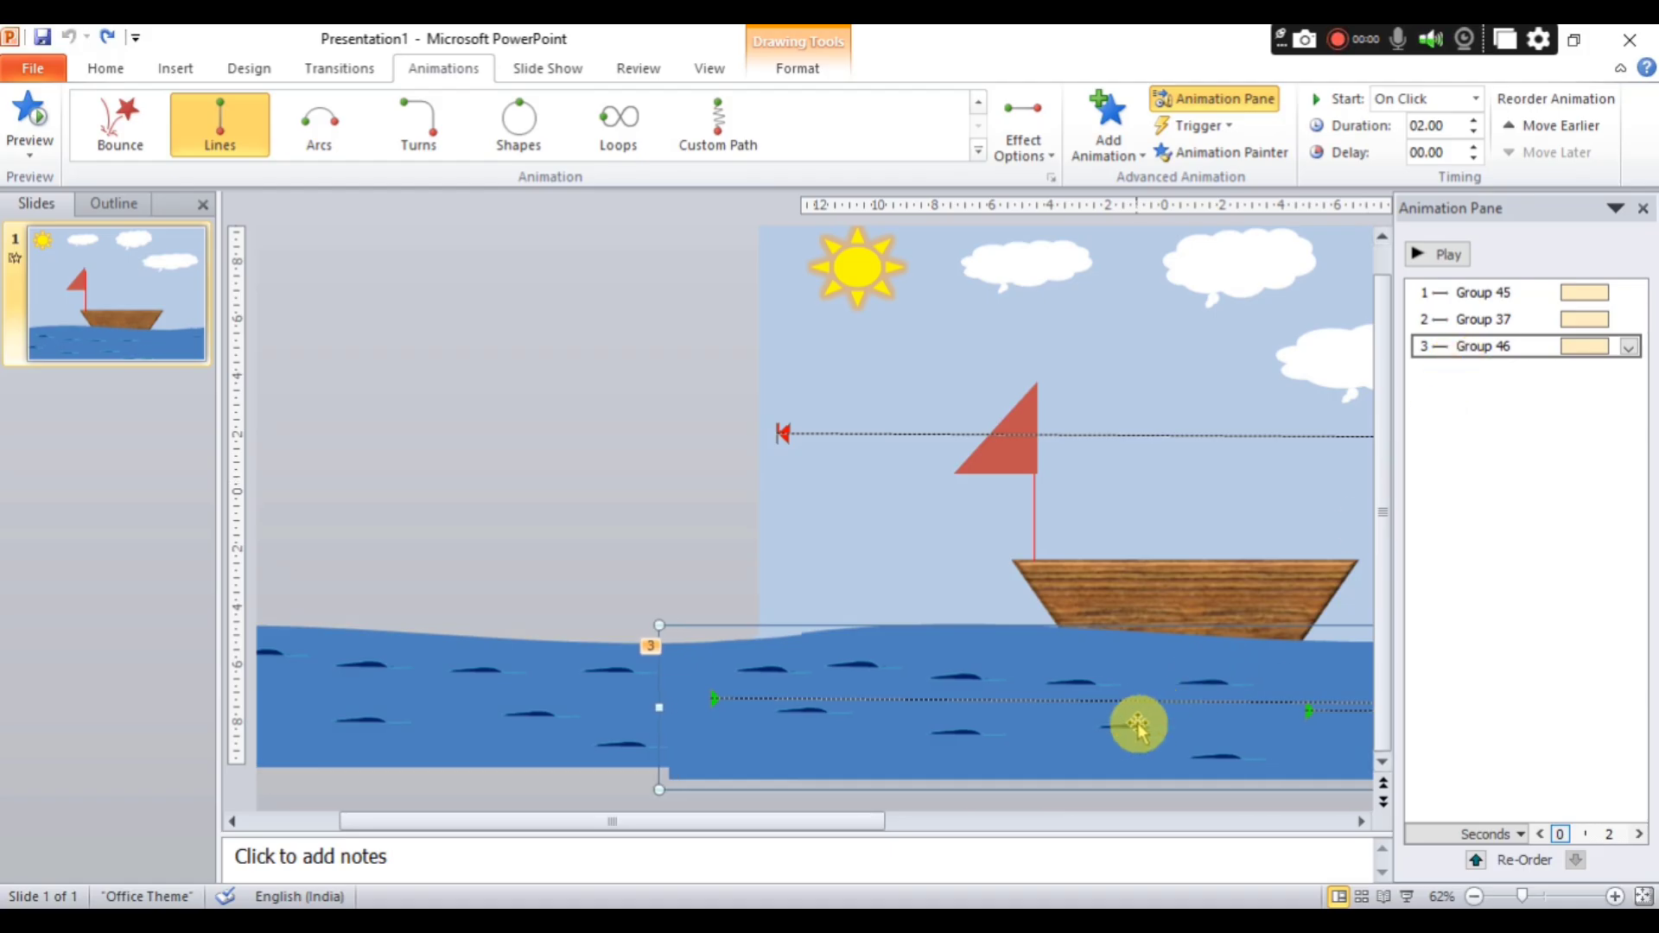
left_click(1146, 672)
key("Delete")
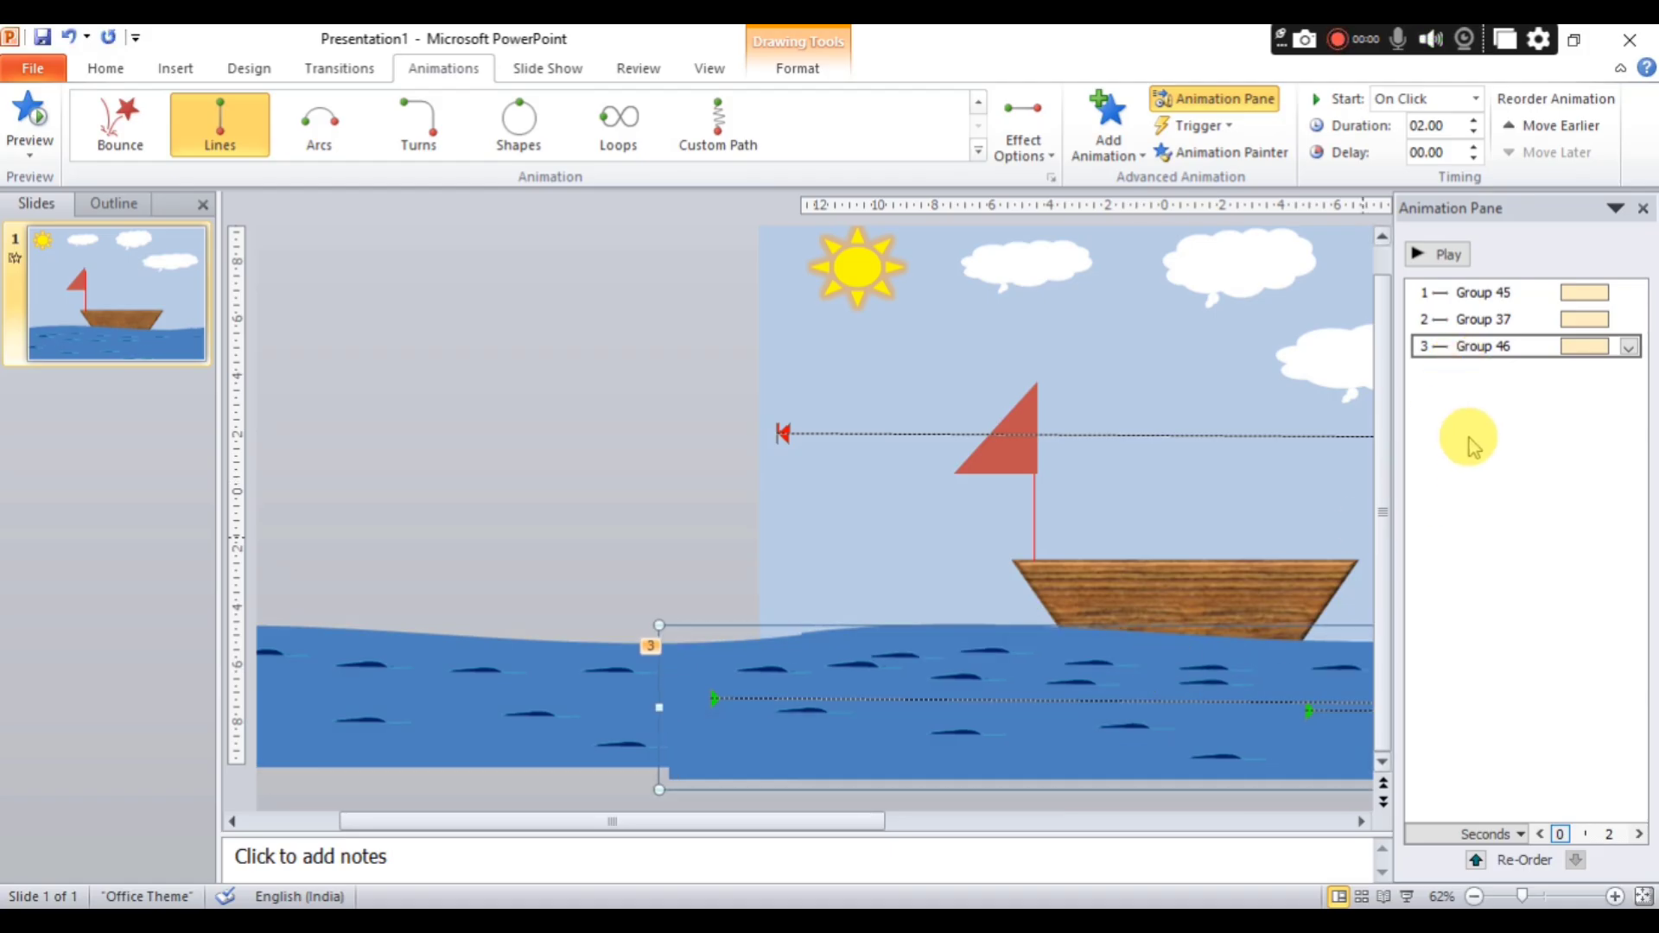
Try deleting the original sea group and its copy, and undo the copy's deletion.
left_click(1129, 674)
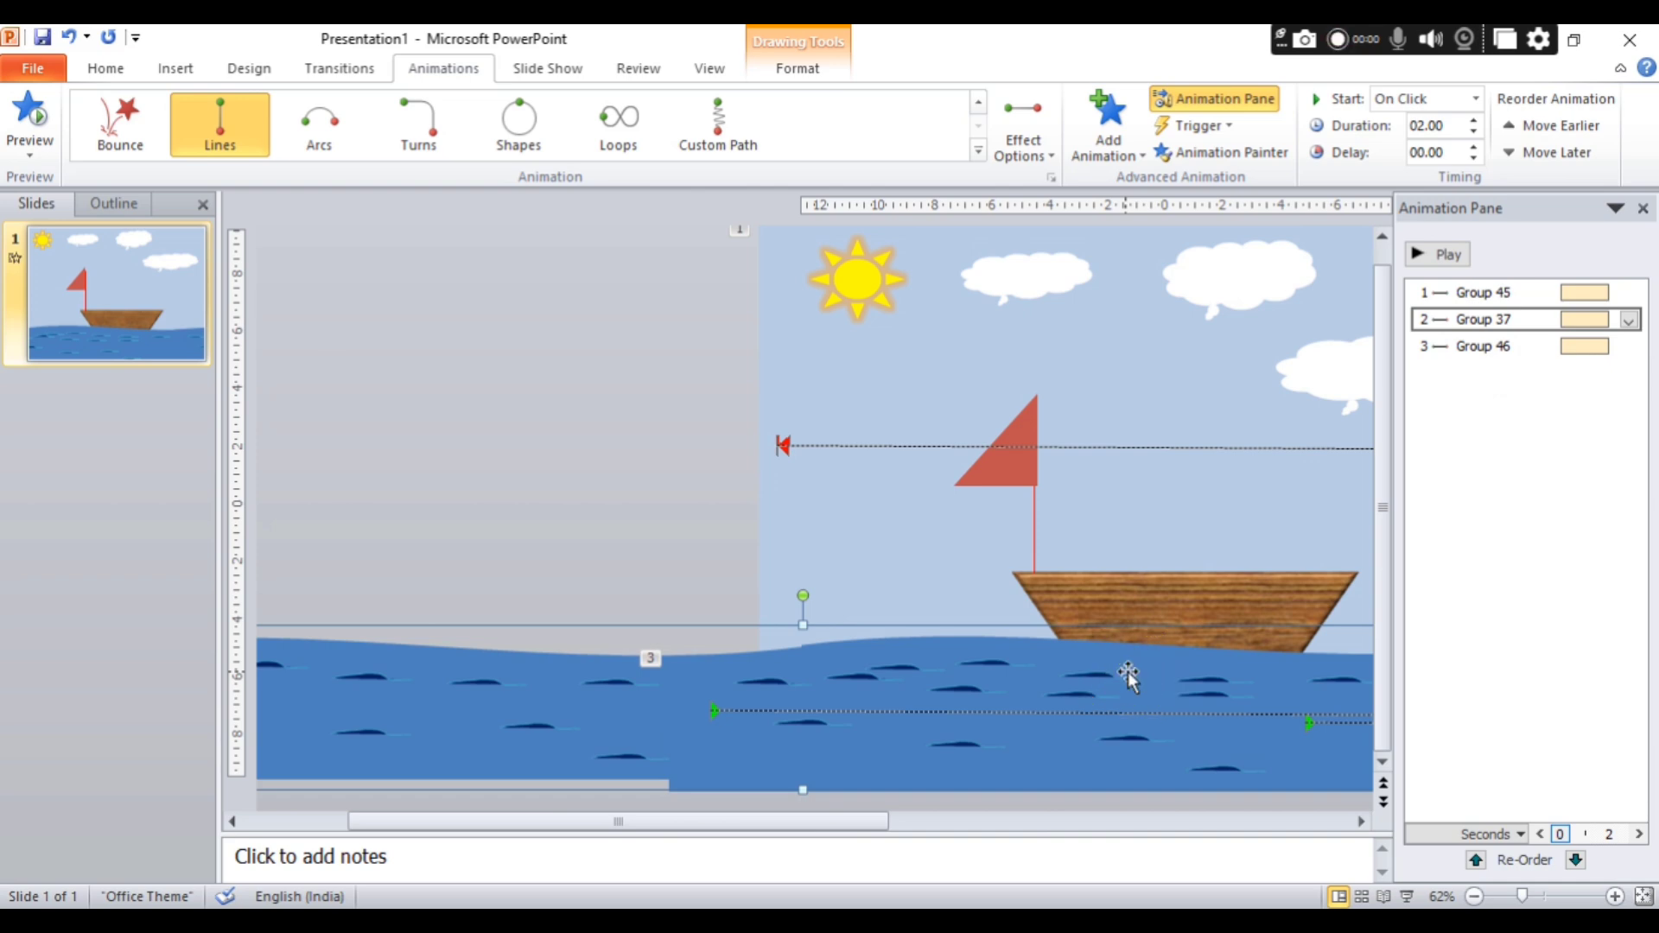
key("Delete")
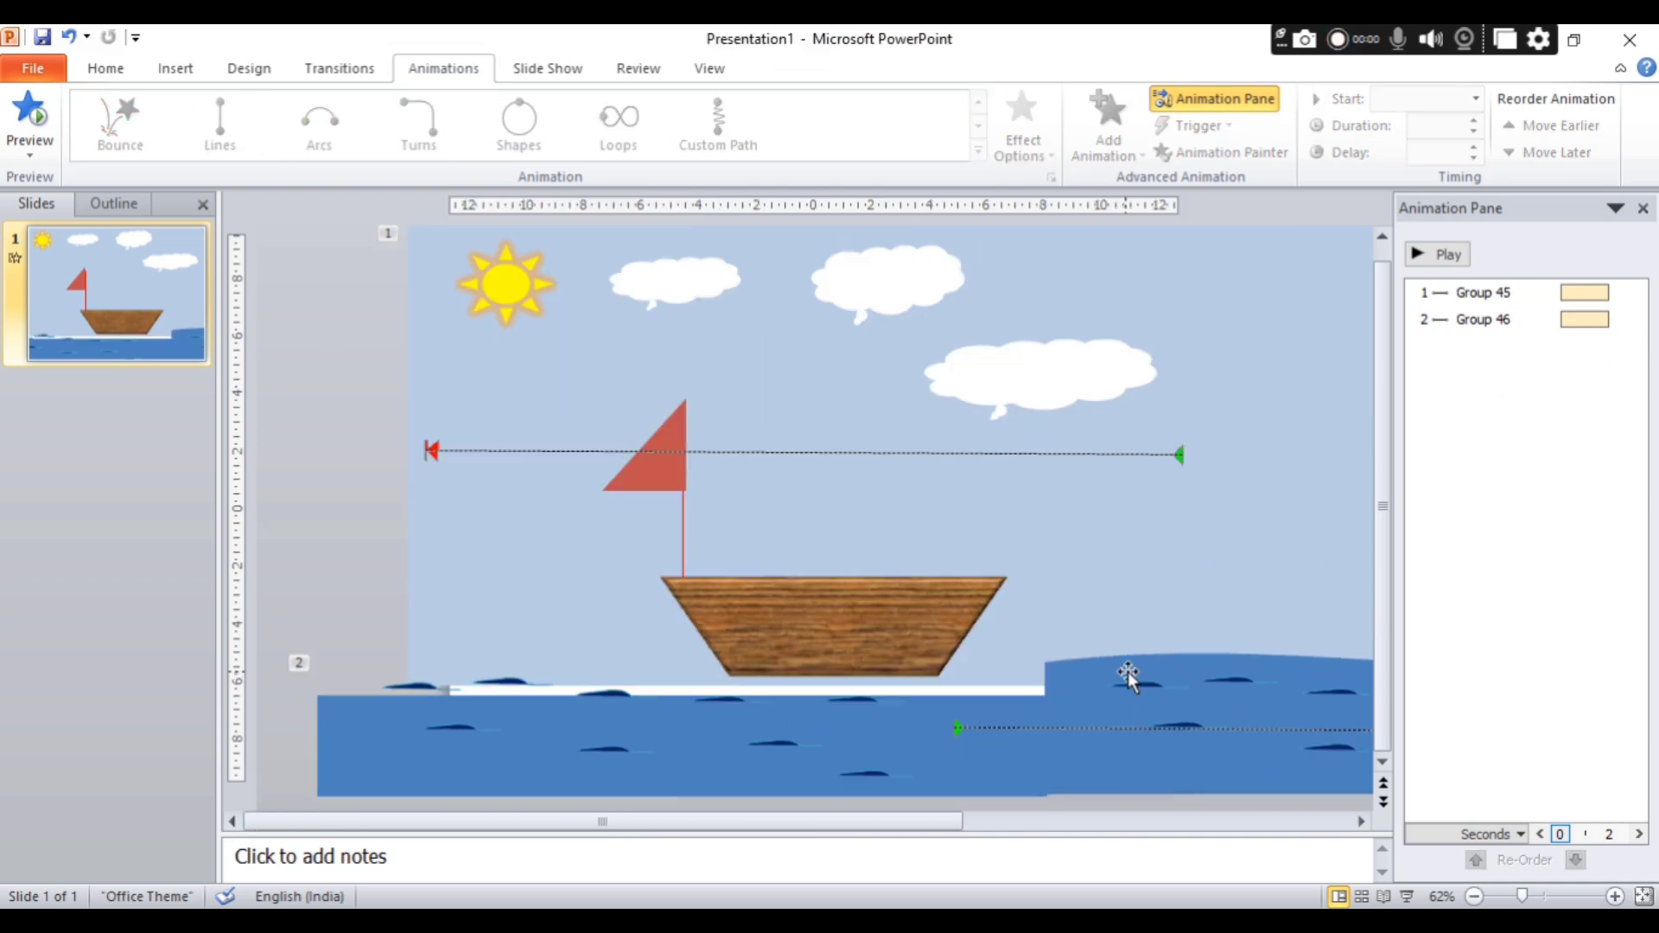
left_click(1158, 683)
key("Delete")
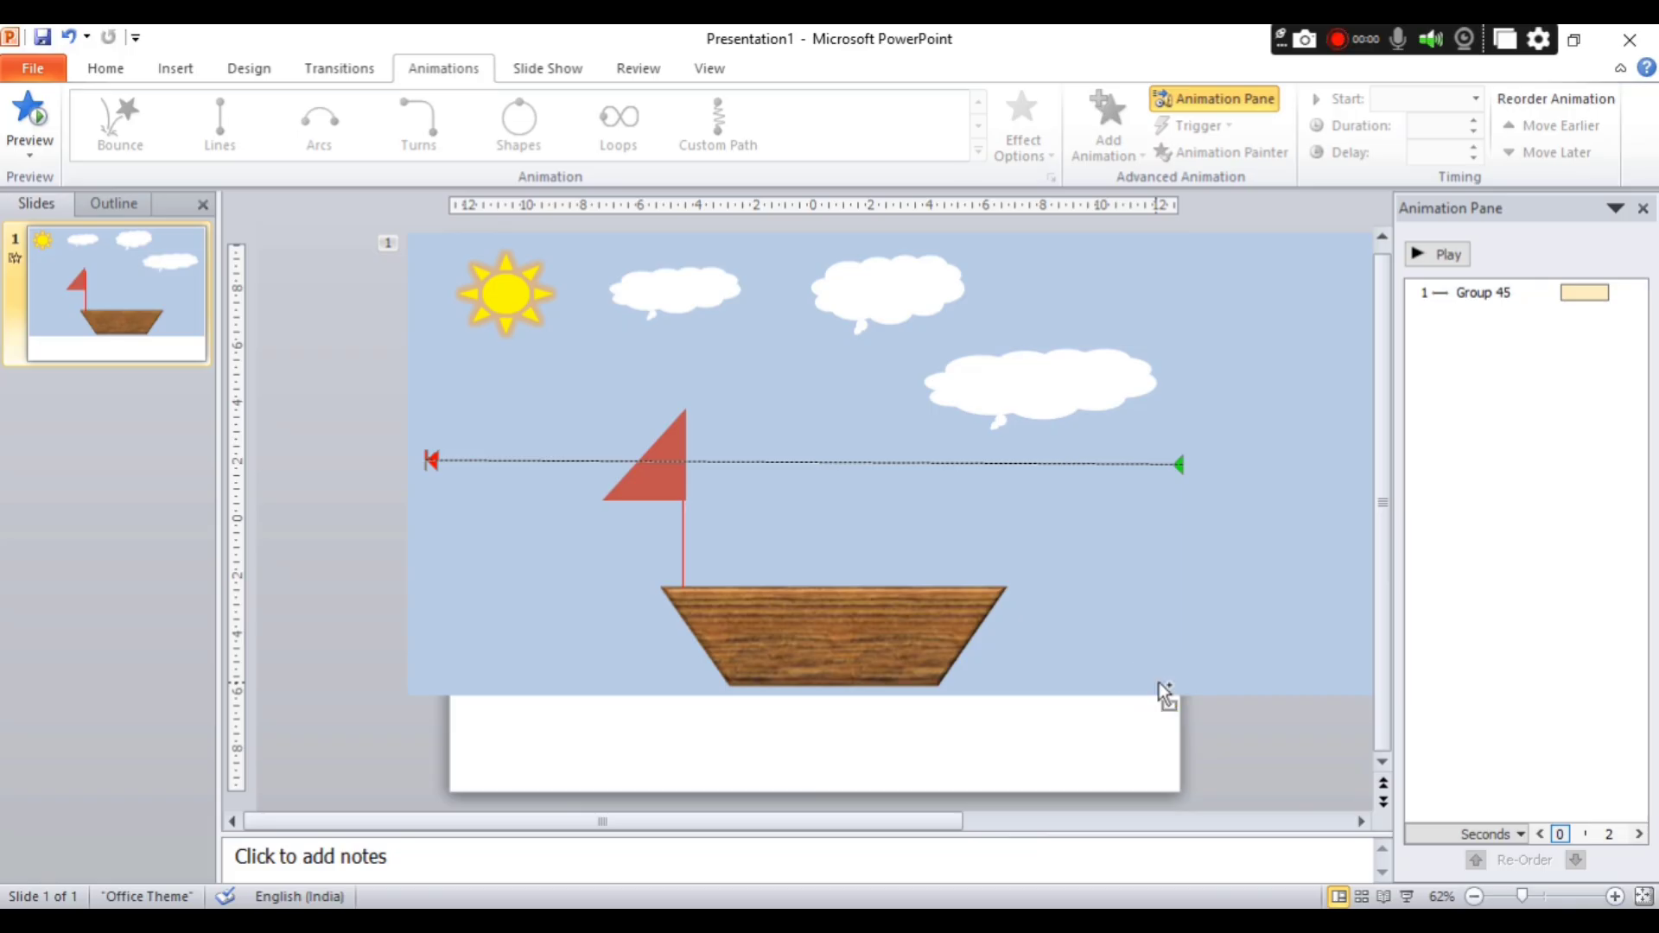
key("ctrl+z")
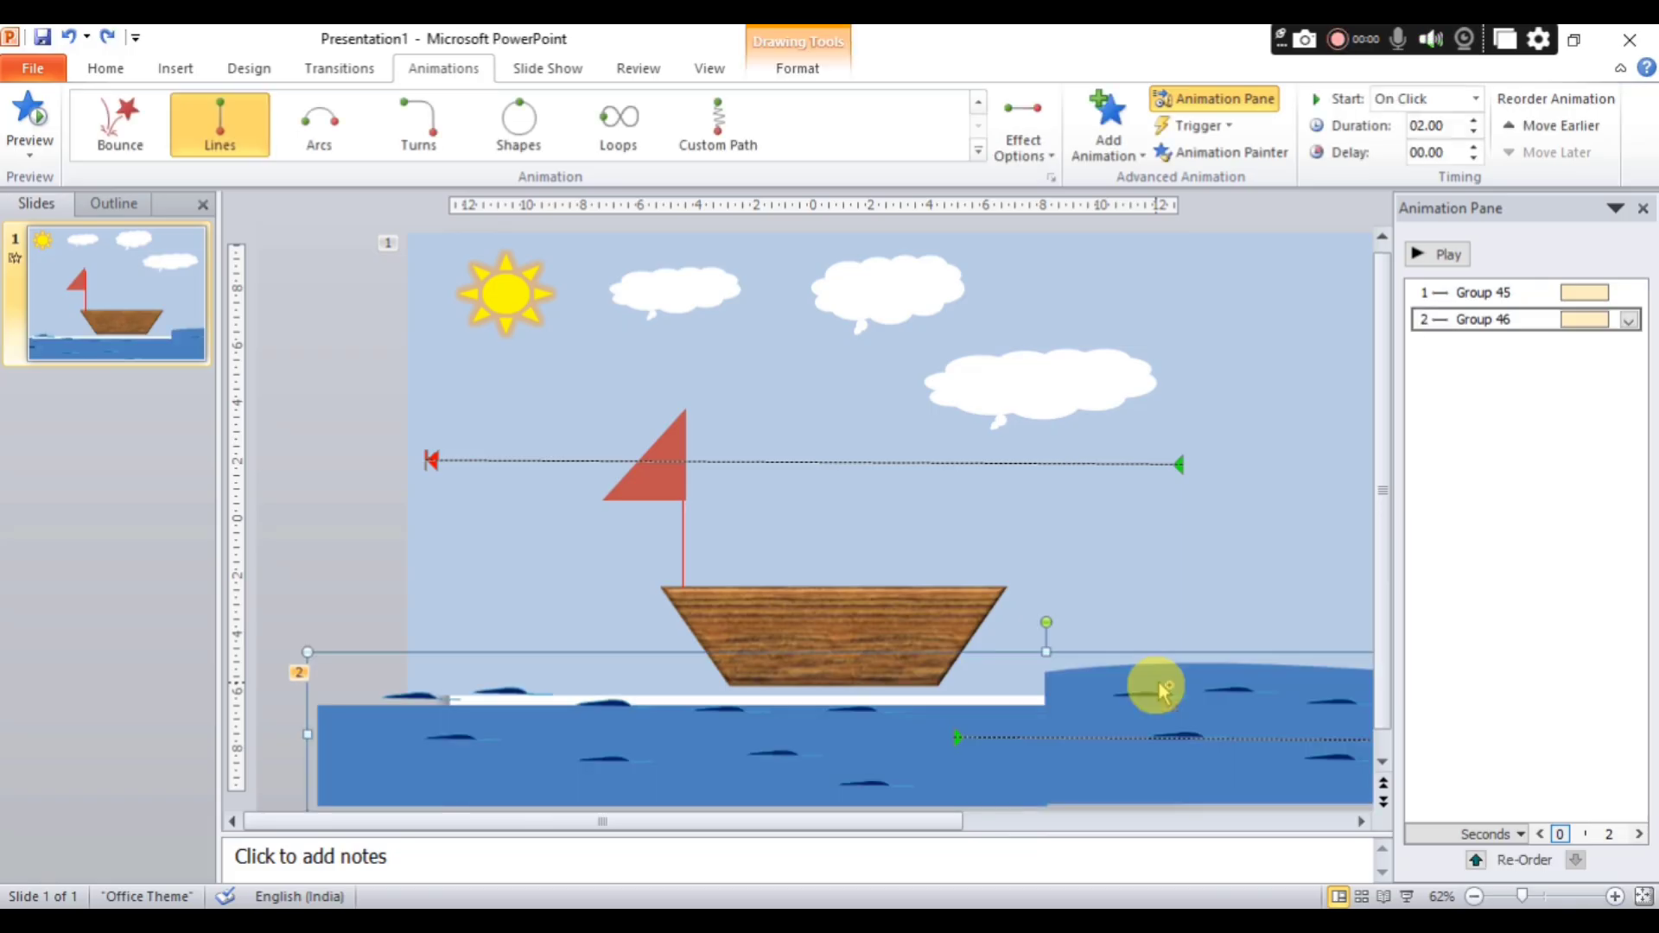
Try deleting the copied sea's other wave shape, play the animation, and undo the deletions of the wave and the original sea group.
left_click(1219, 765)
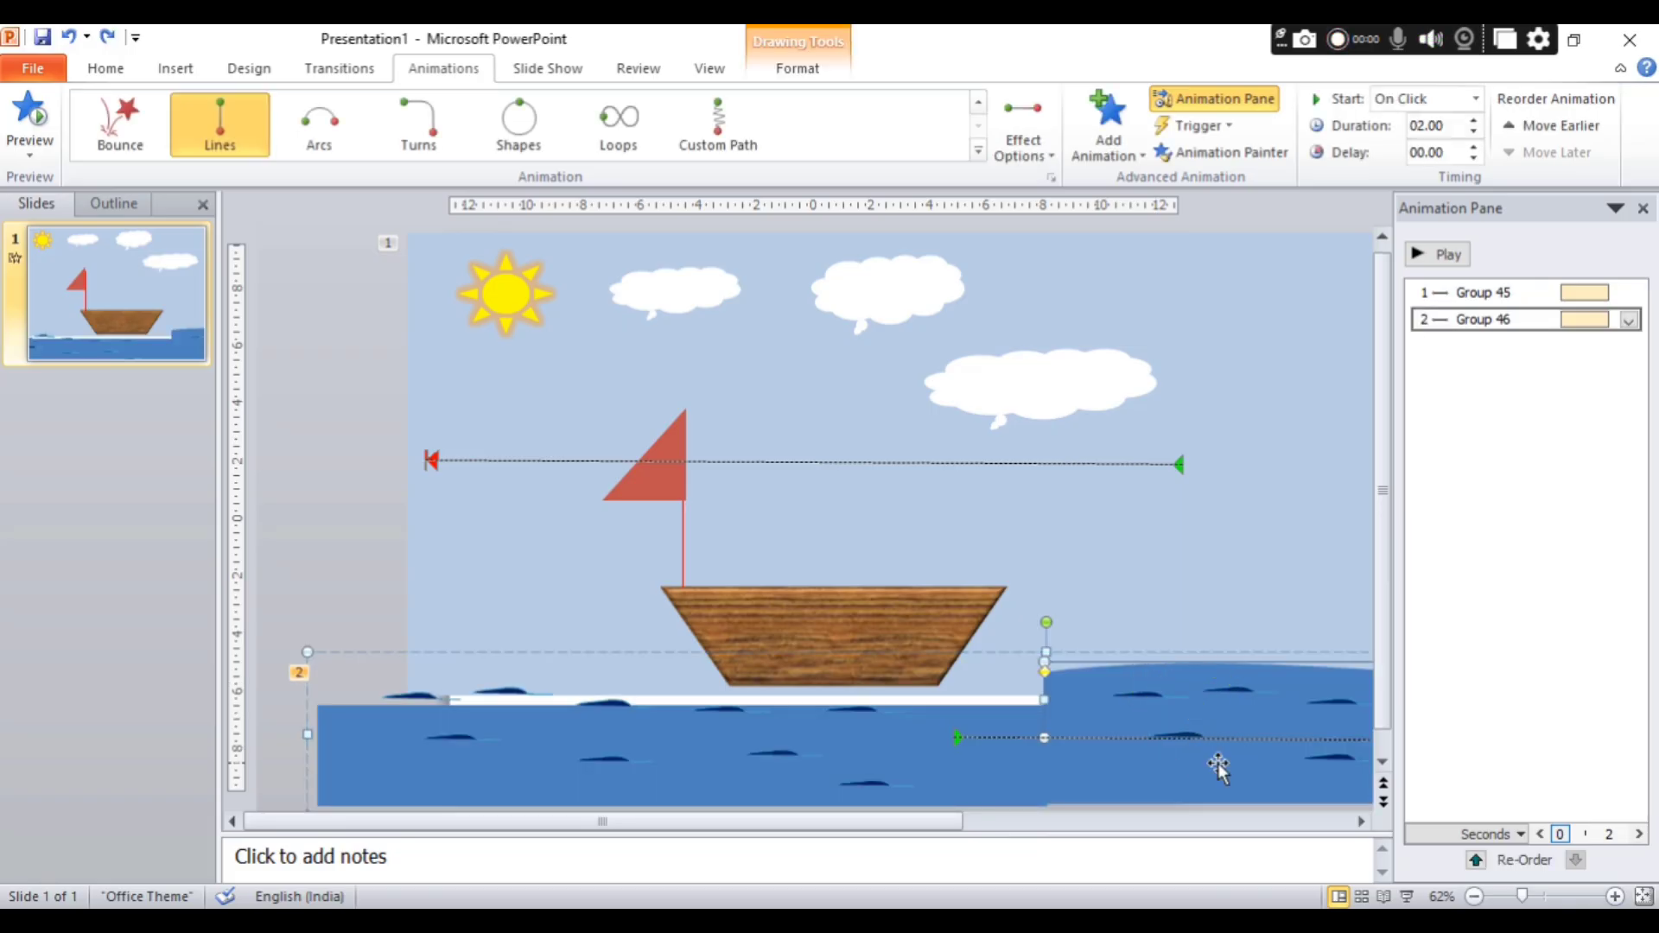
key("Delete")
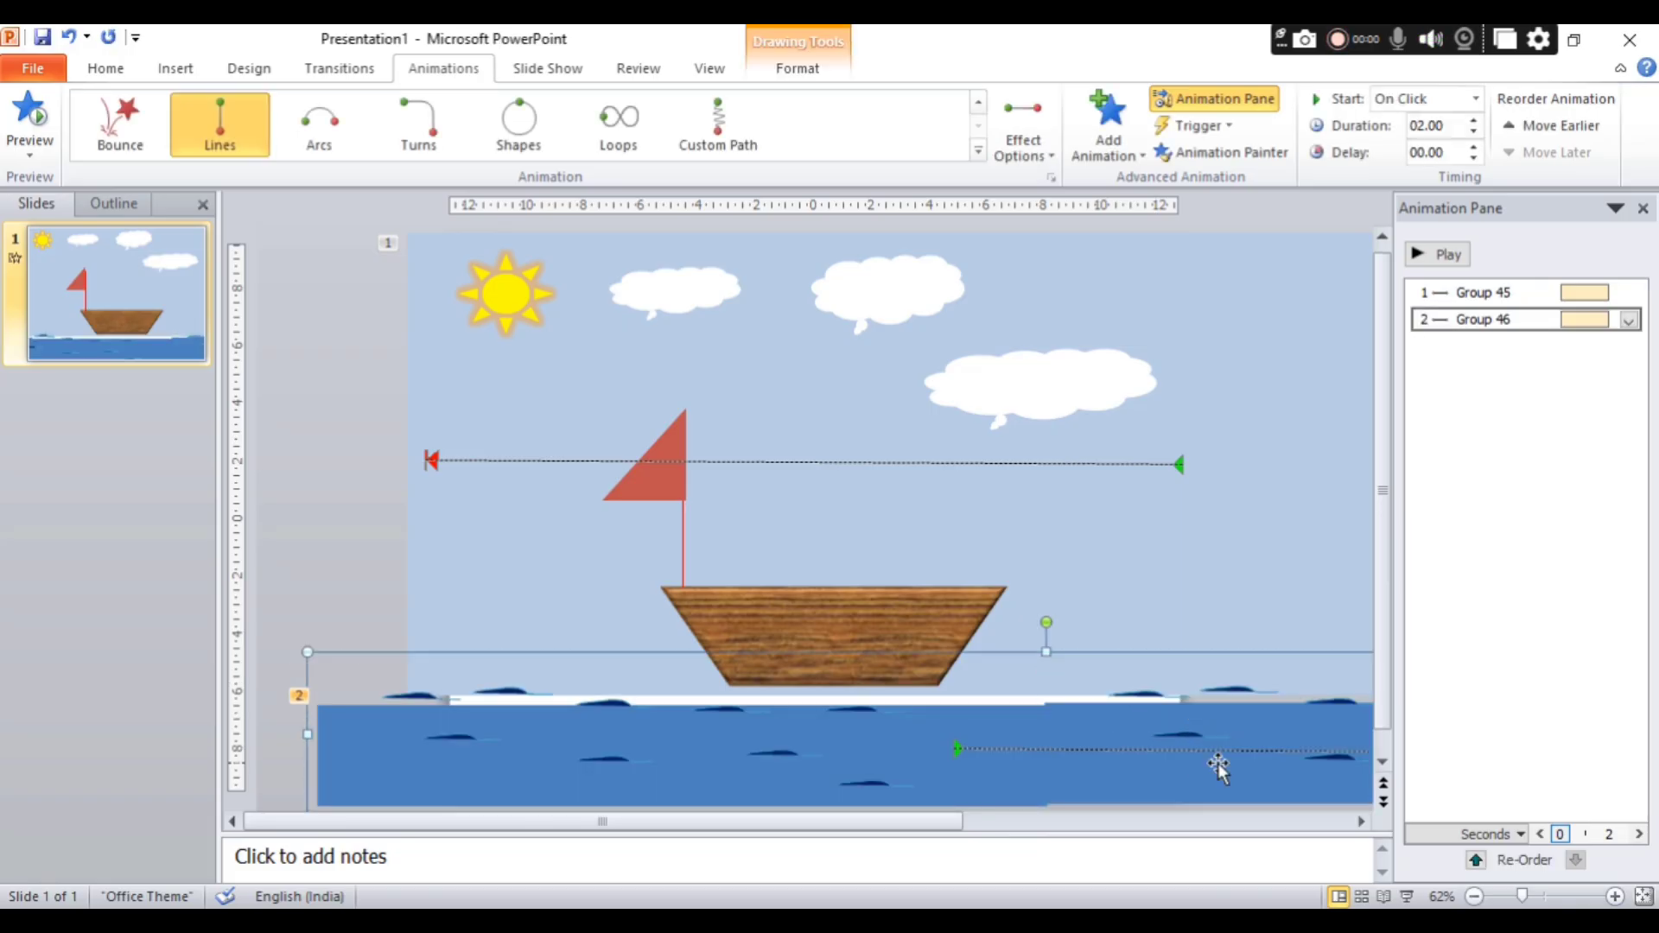
left_click(1425, 255)
key("ctrl+z")
key("ctrl+z")
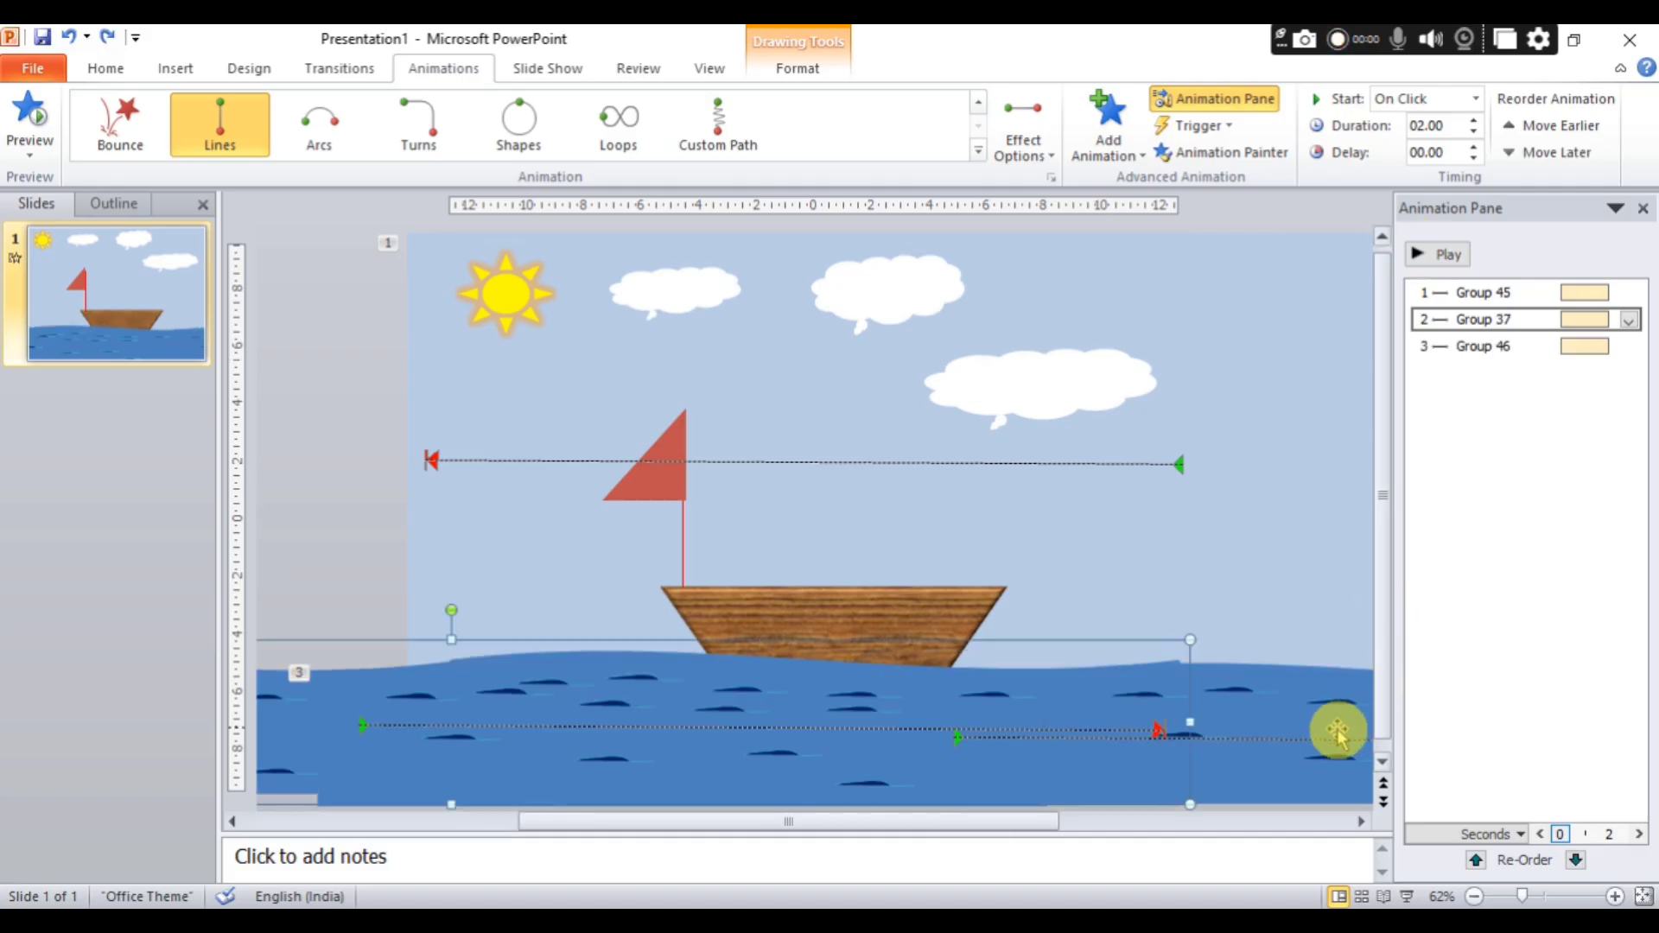
Delete the blue rectangle and the wave shape from the right half of the copied sea group.
left_click(1341, 766)
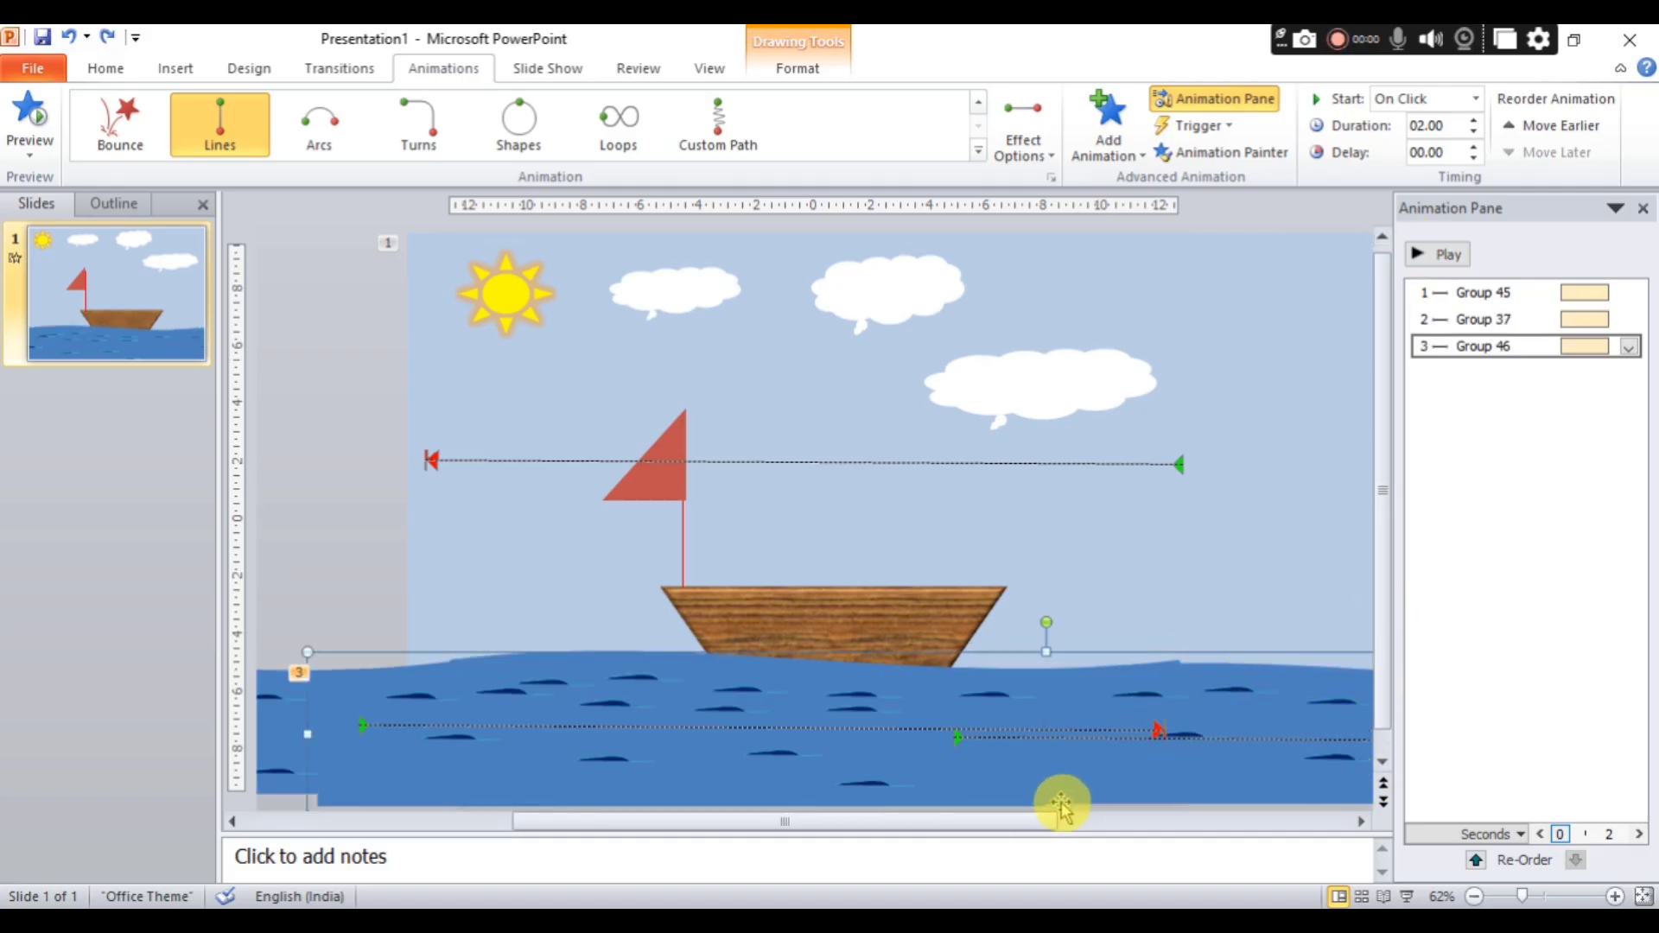
left_click_drag(1050, 817, 1397, 815)
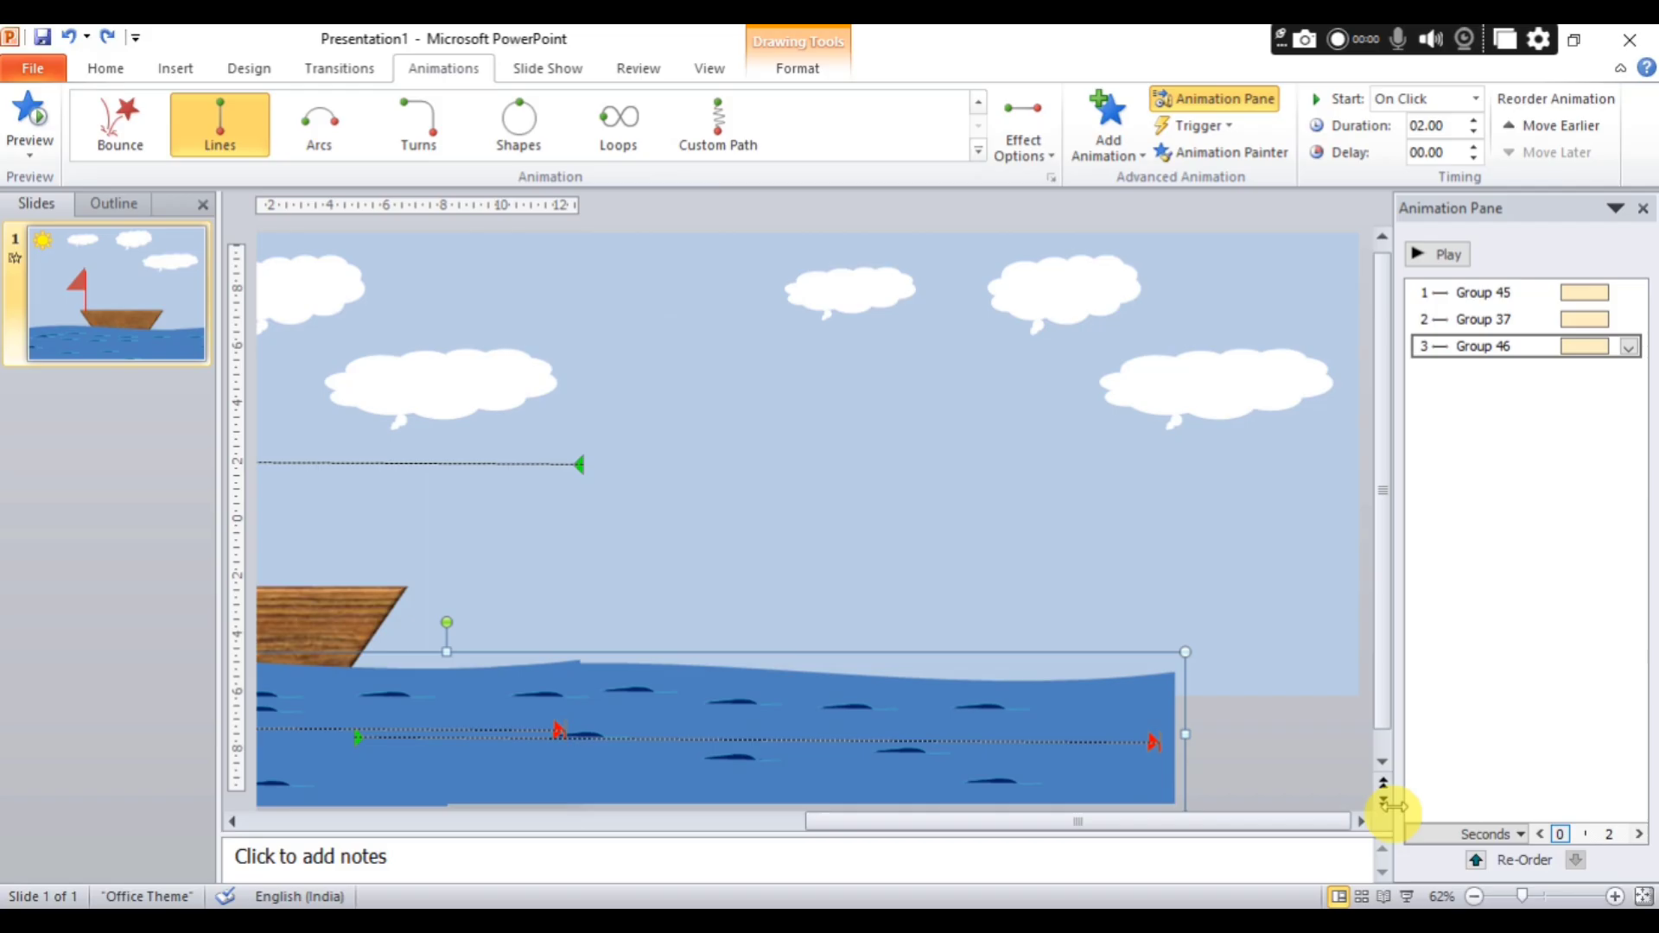
left_click(1004, 699)
left_click(966, 771)
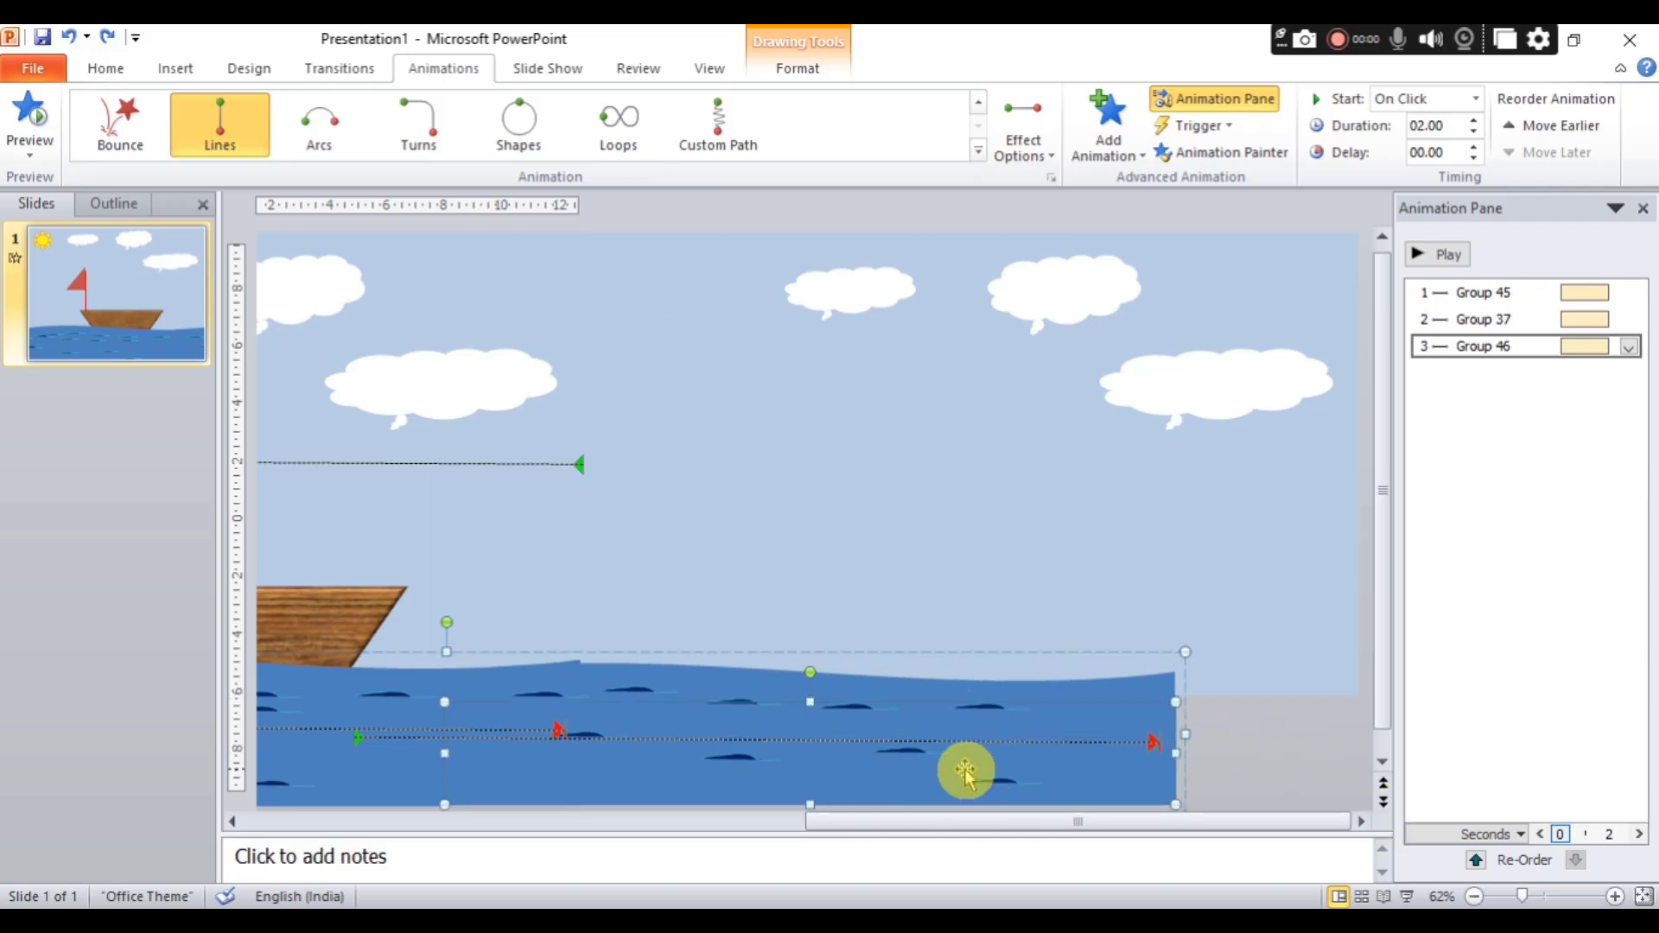
key("Delete")
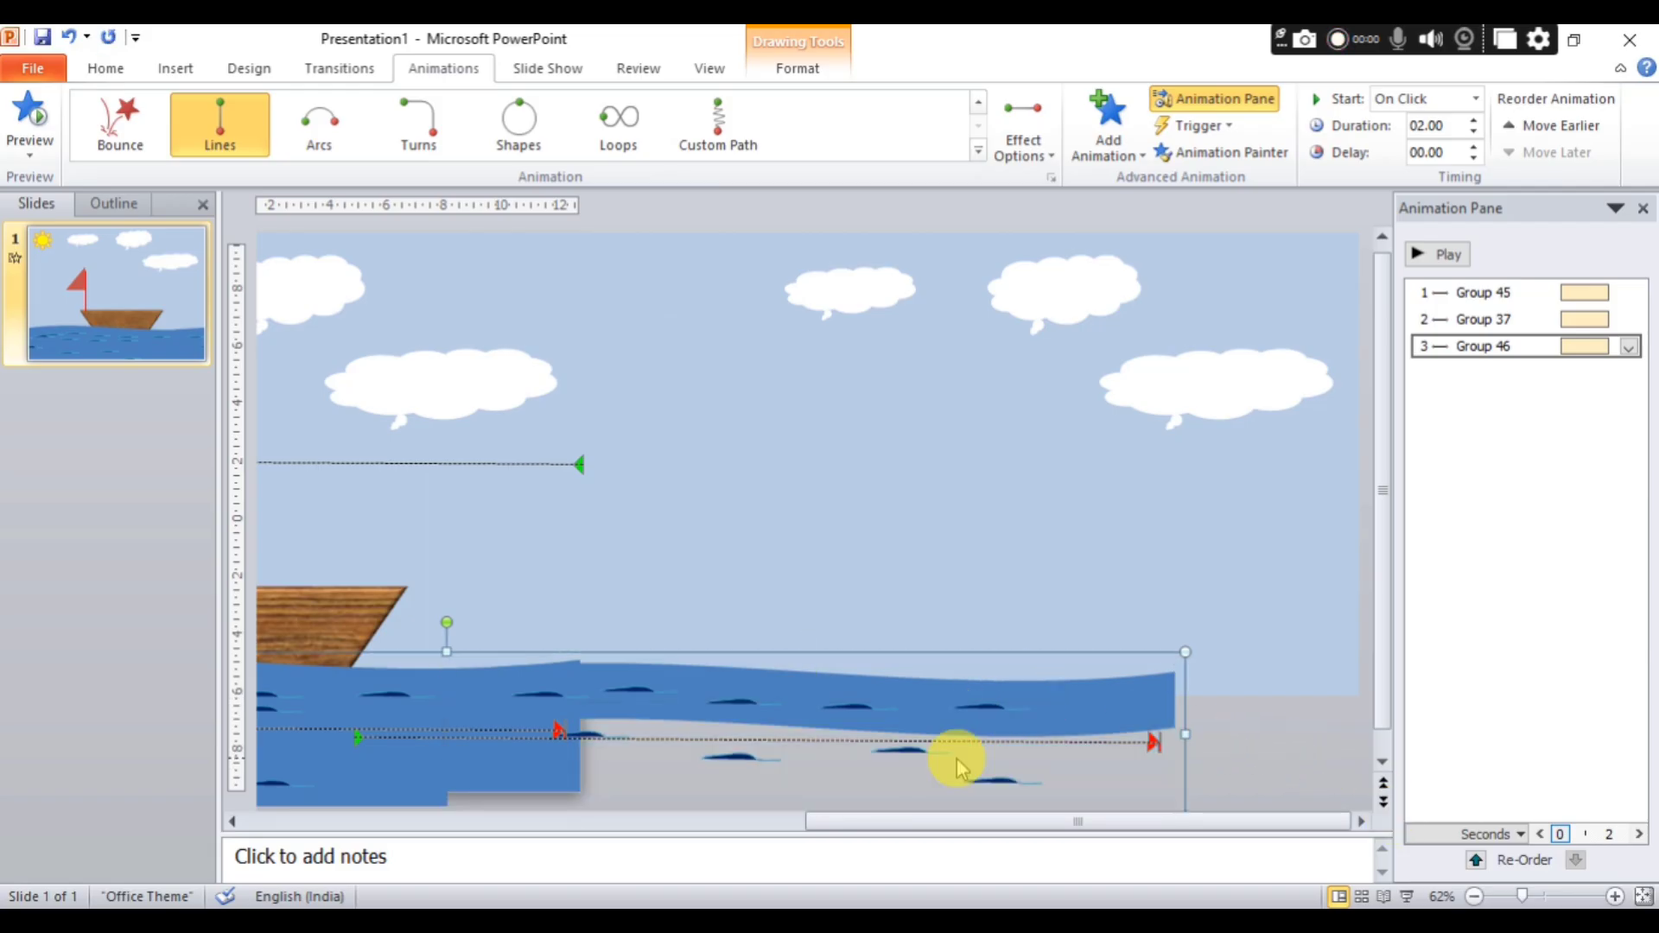
key("Delete")
Delete the copied sea group's motion path and play the remaining animations.
left_click(977, 710)
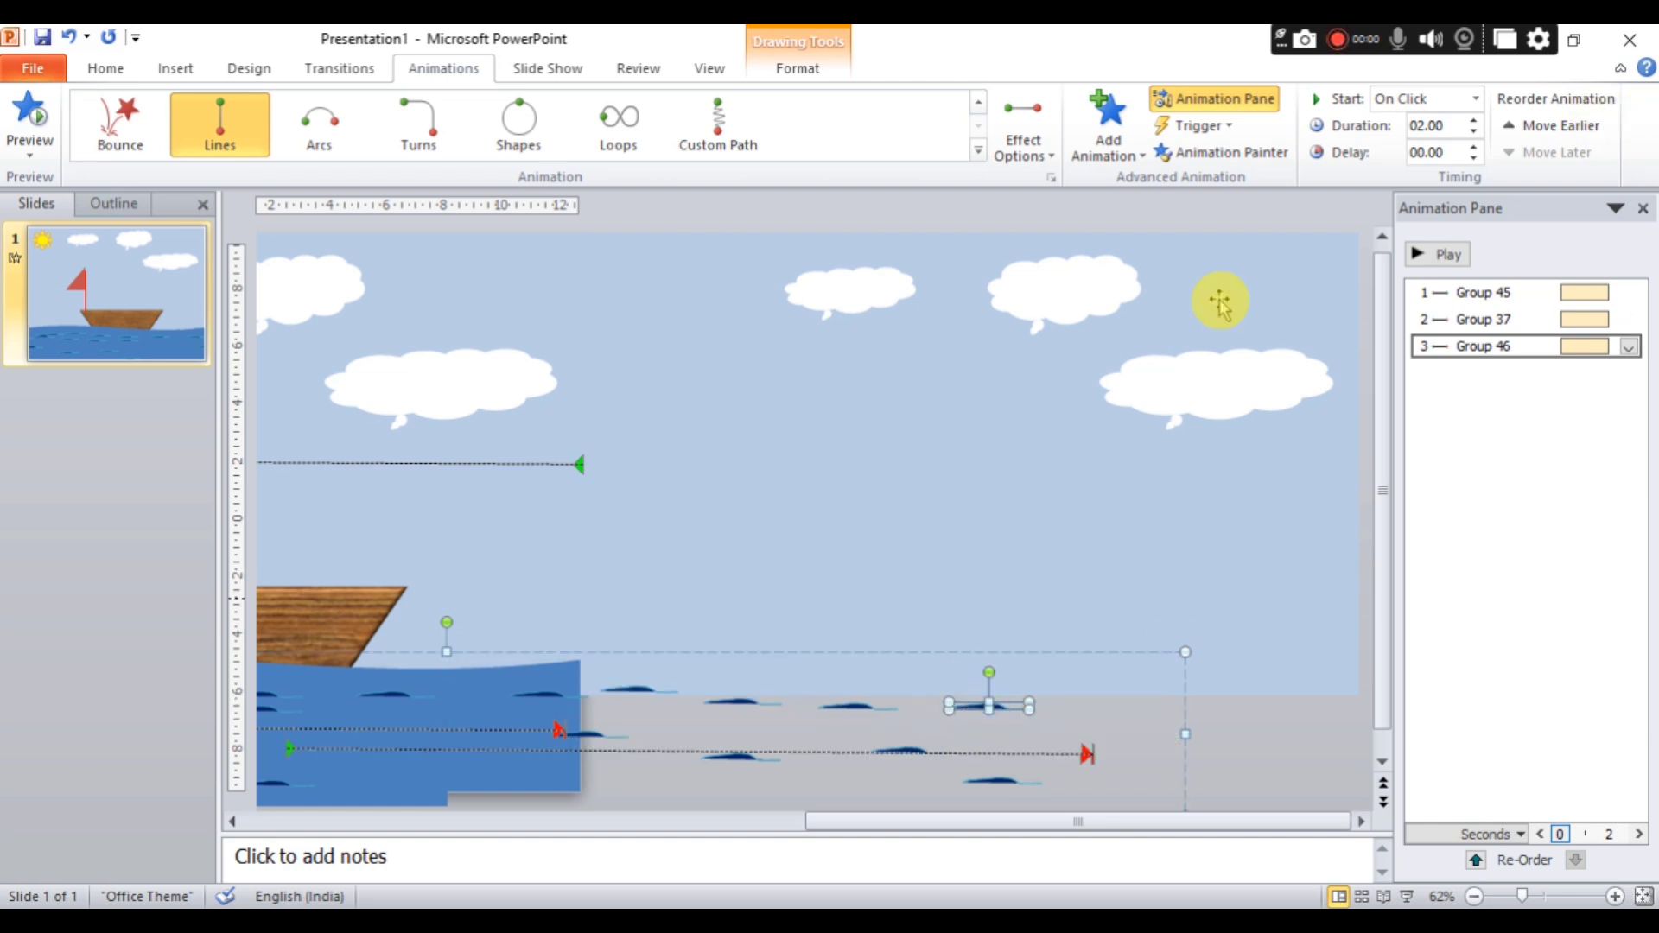
left_click(990, 753)
key("Delete")
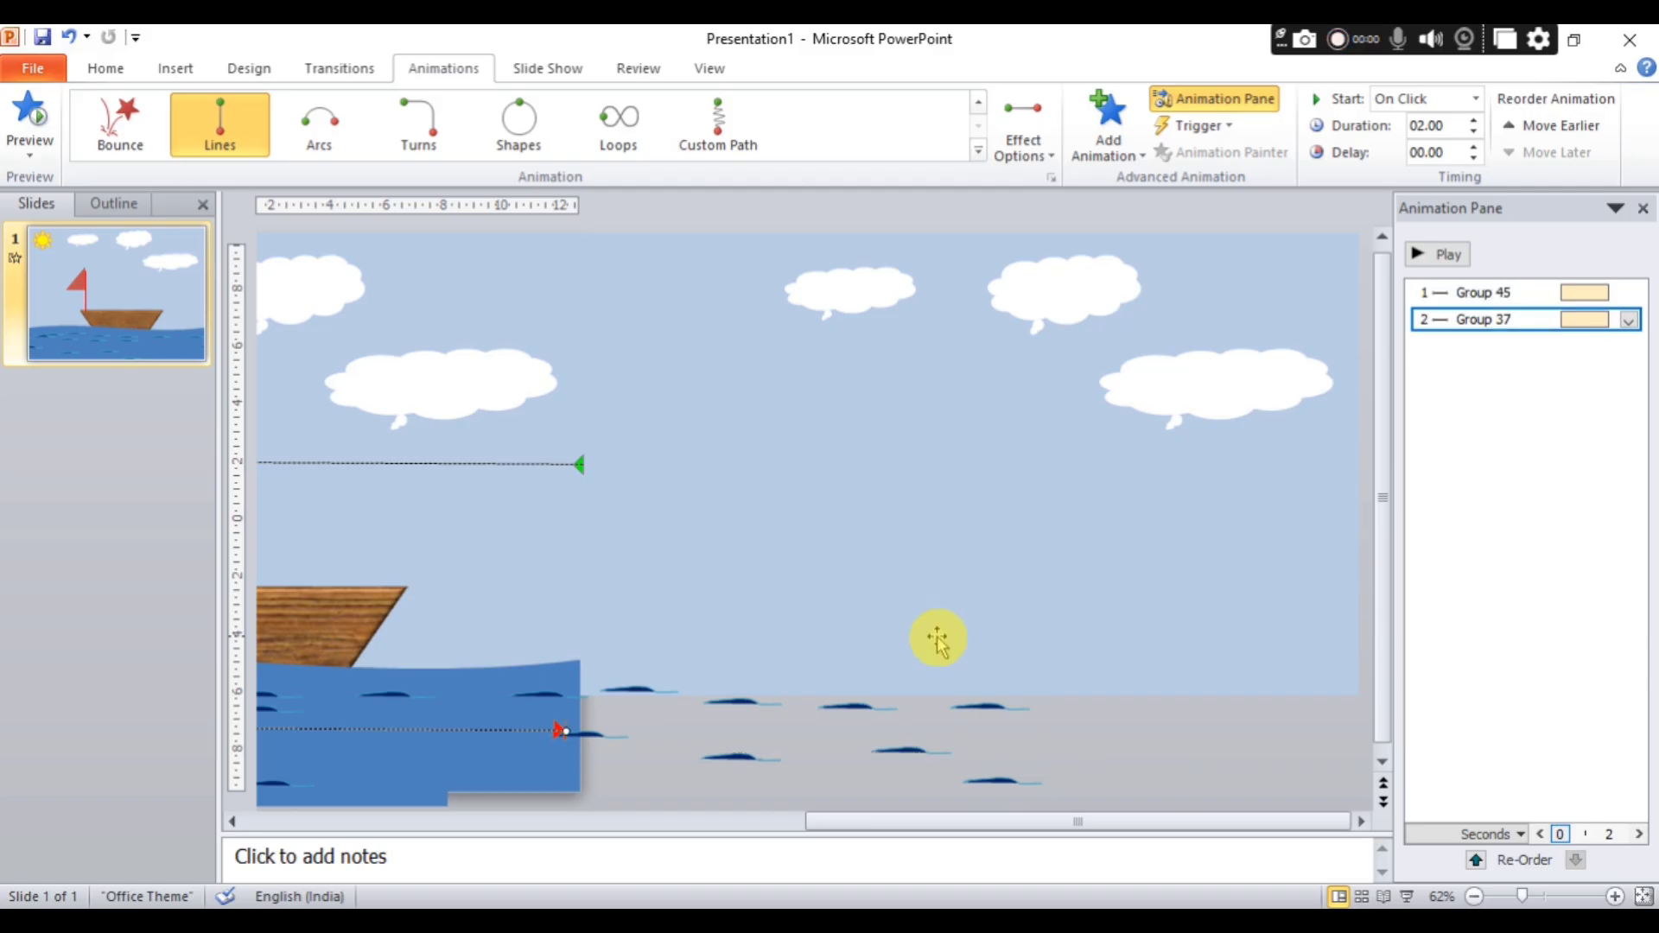
left_click(812, 718)
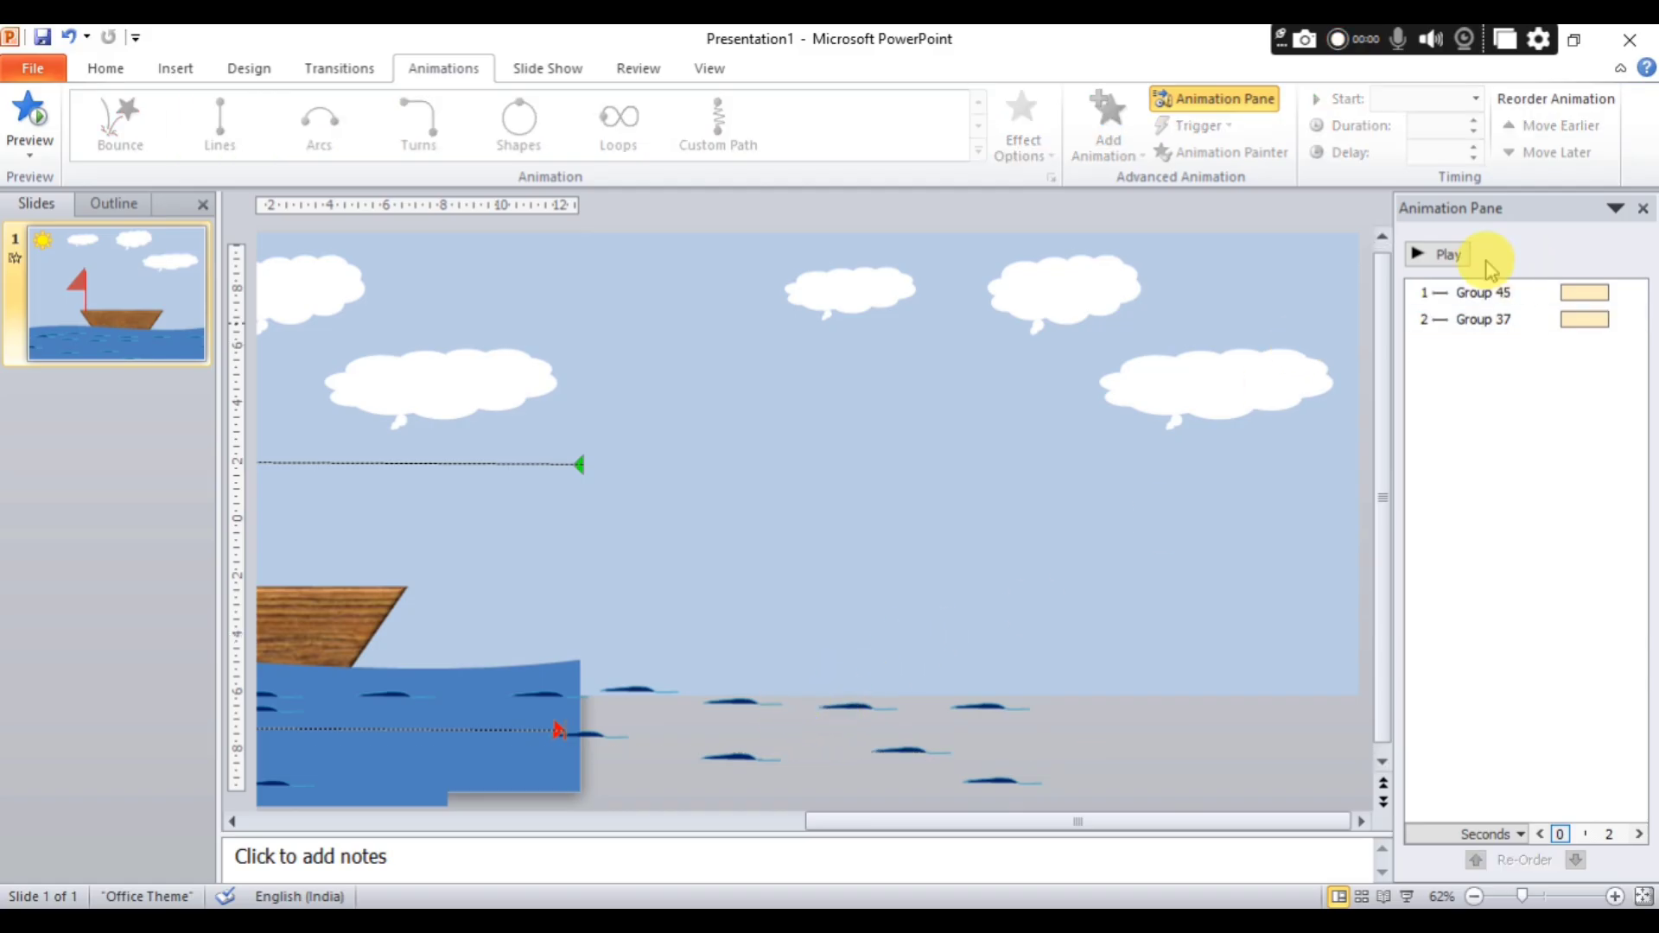
left_click(1449, 254)
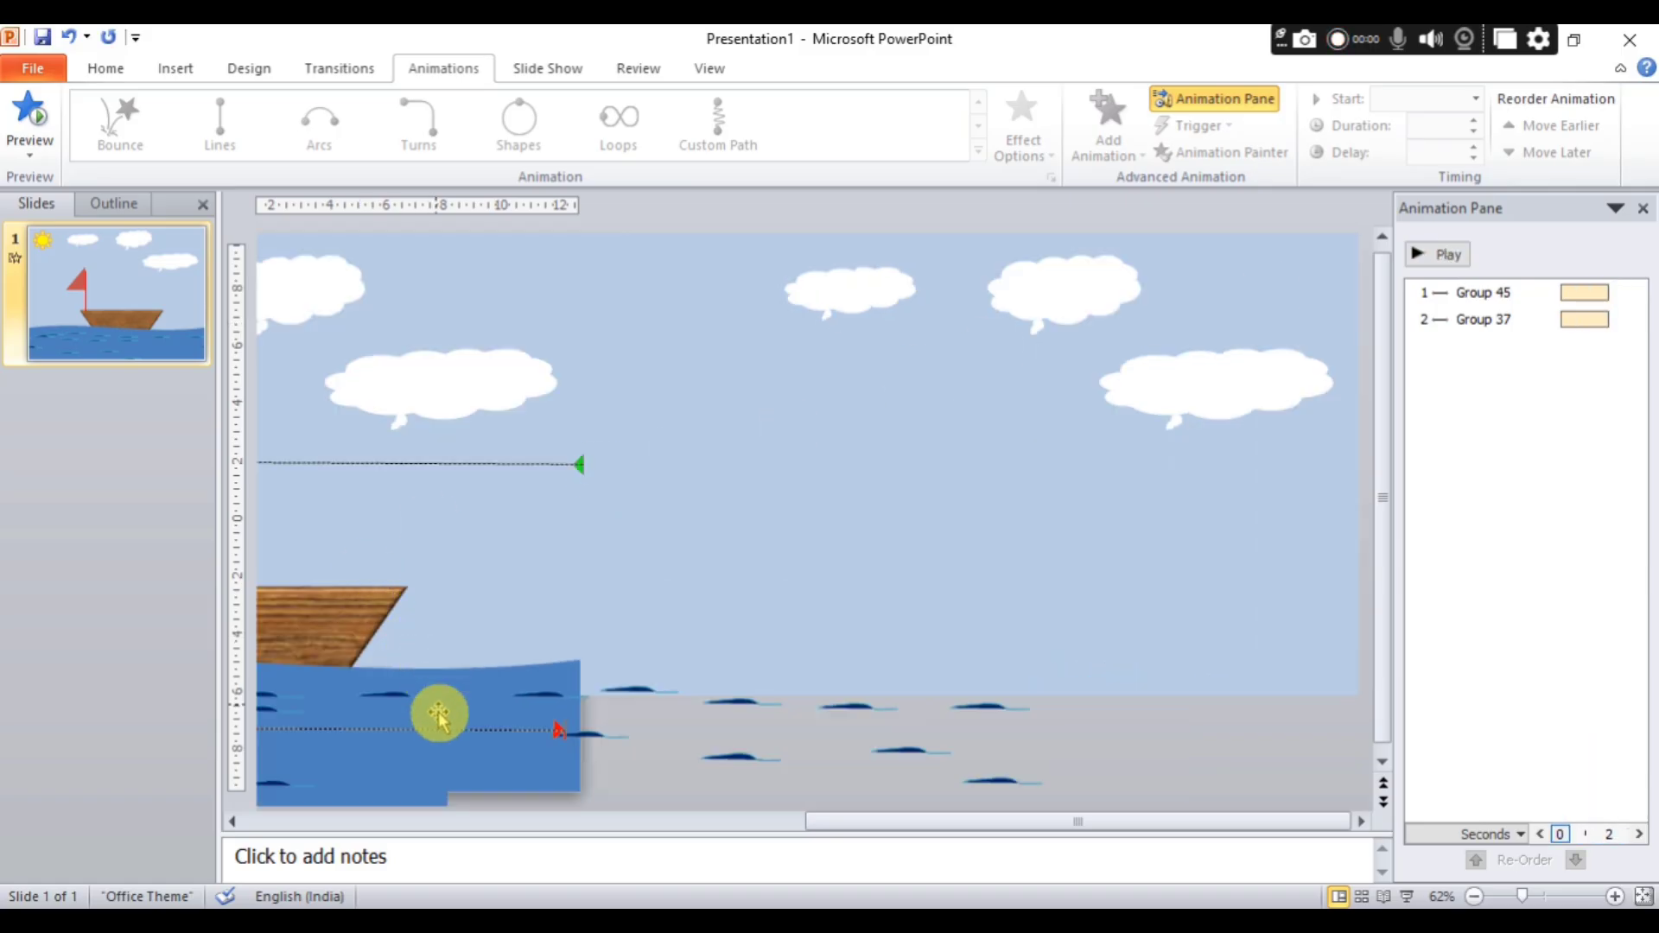
Delete the original sea group's motion path.
left_click(437, 783)
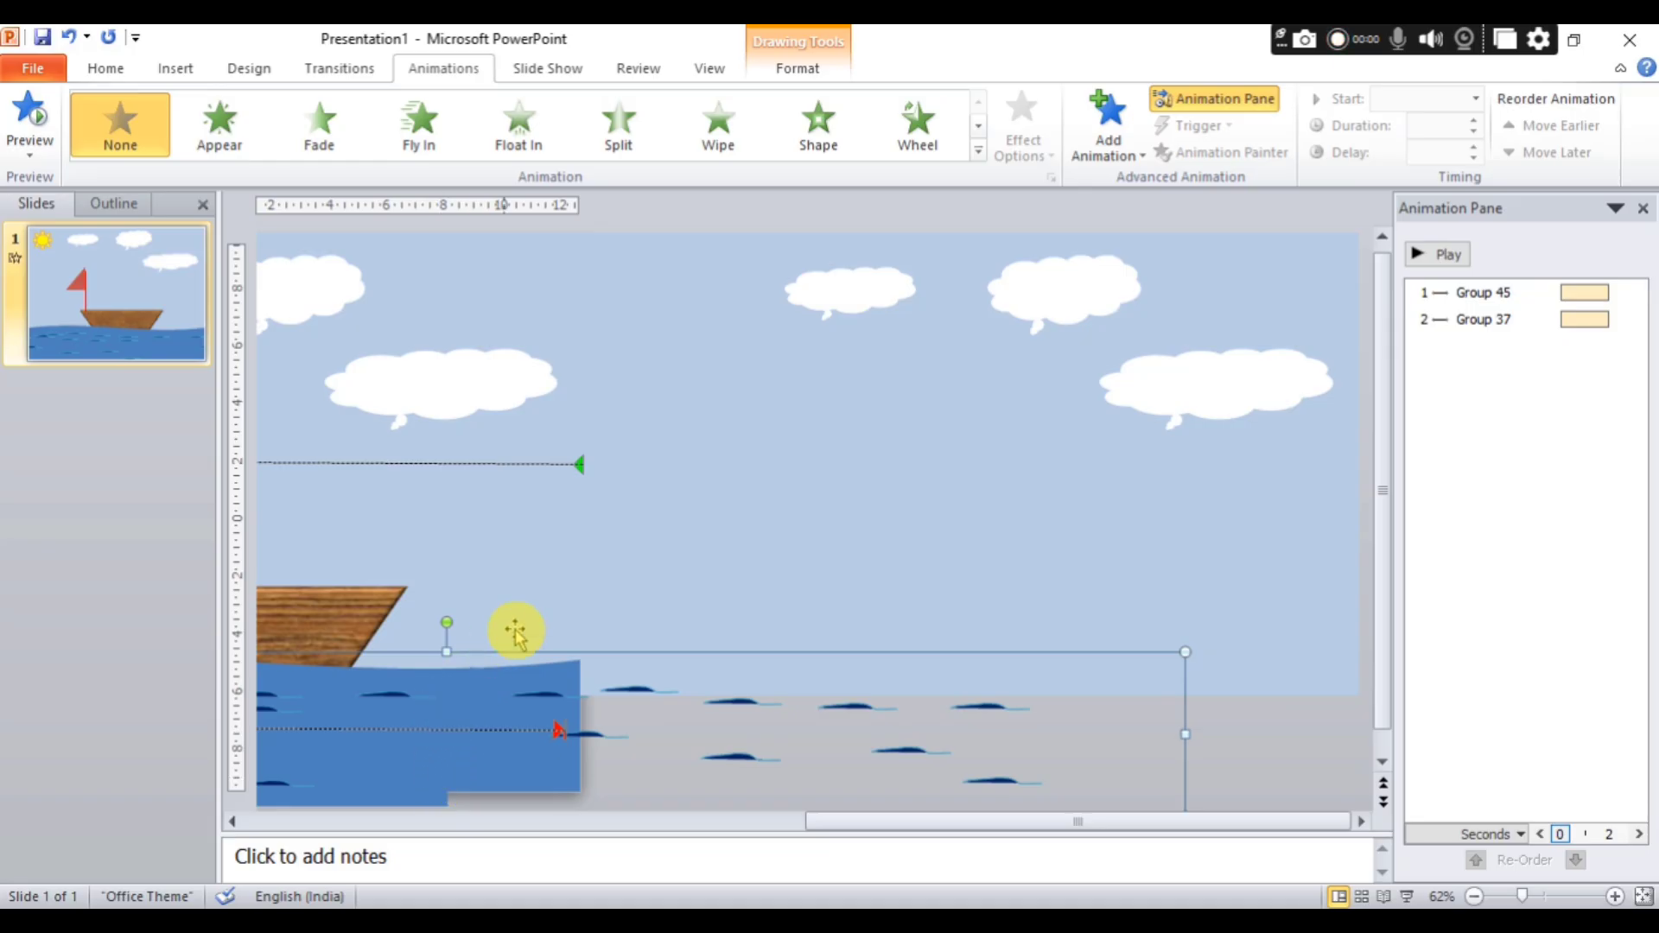
left_click(511, 730)
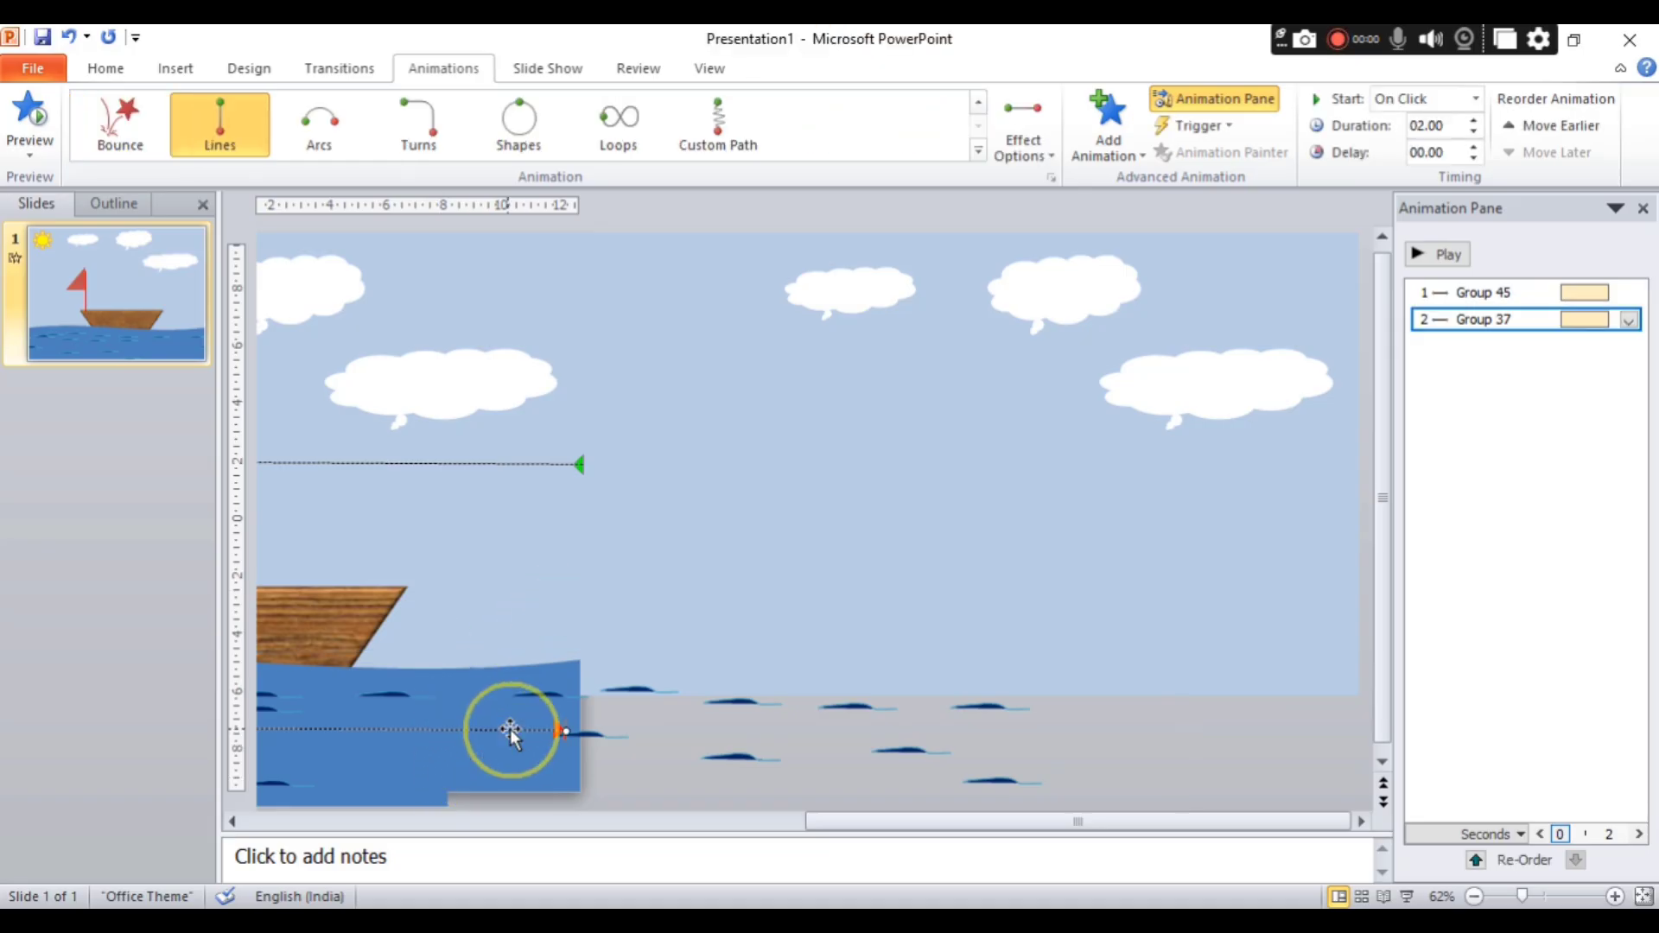
key("Delete")
Paste a copy of the sea group and position it against the original's right end to extend the water beyond the slide.
left_click(423, 691)
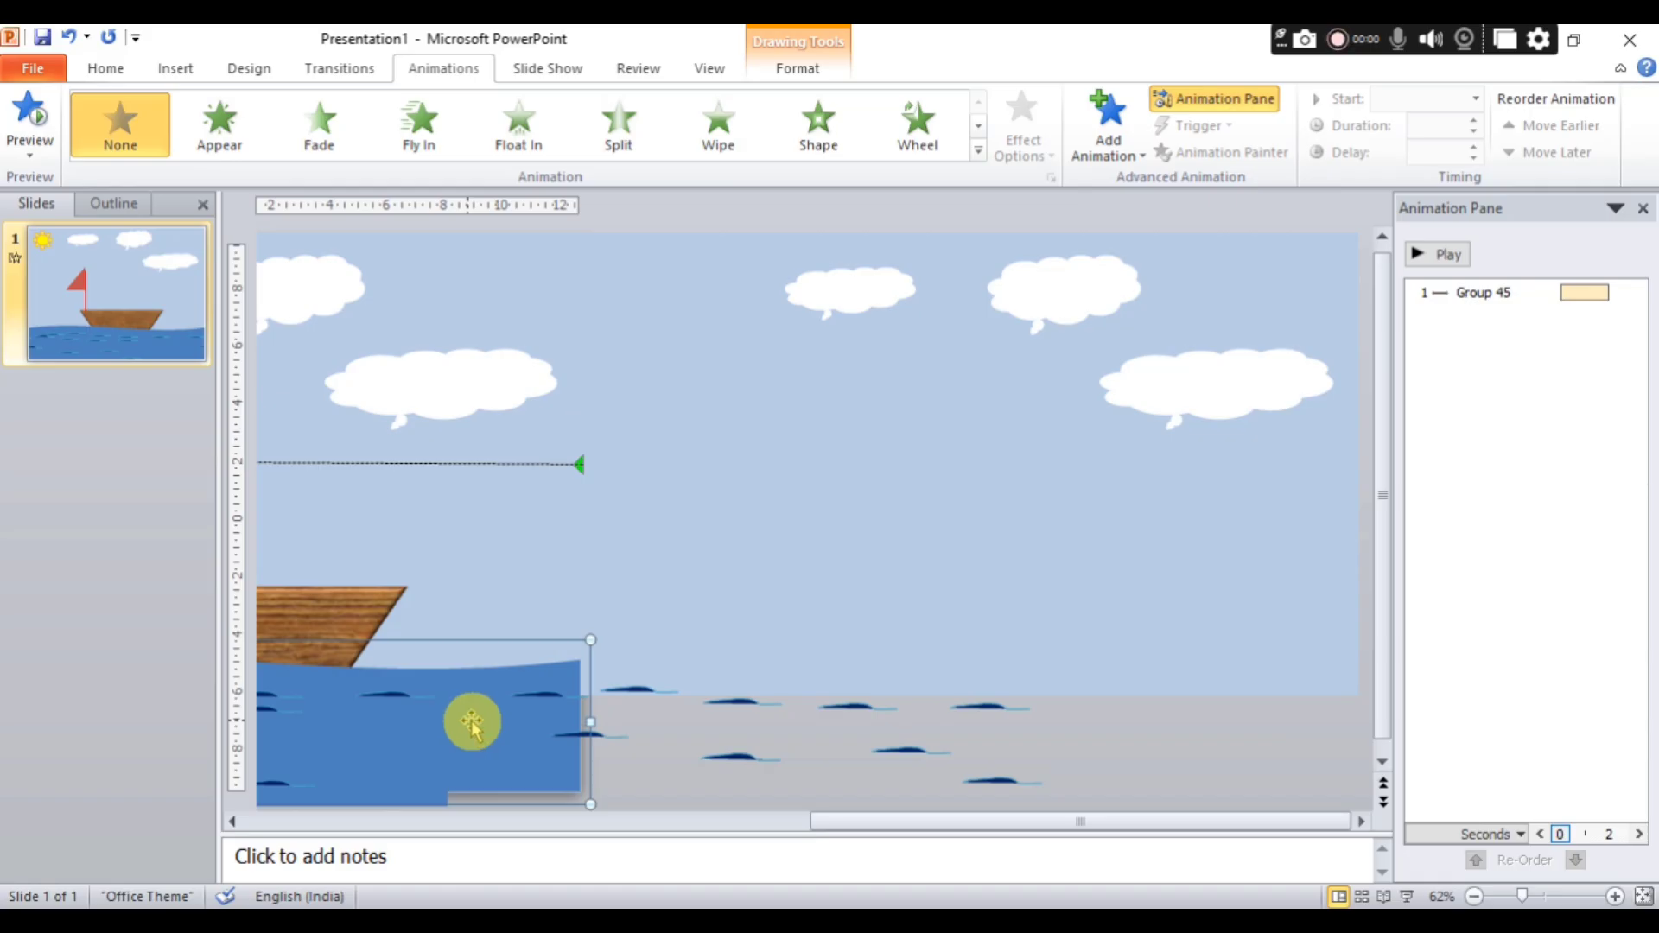
key("ctrl+v")
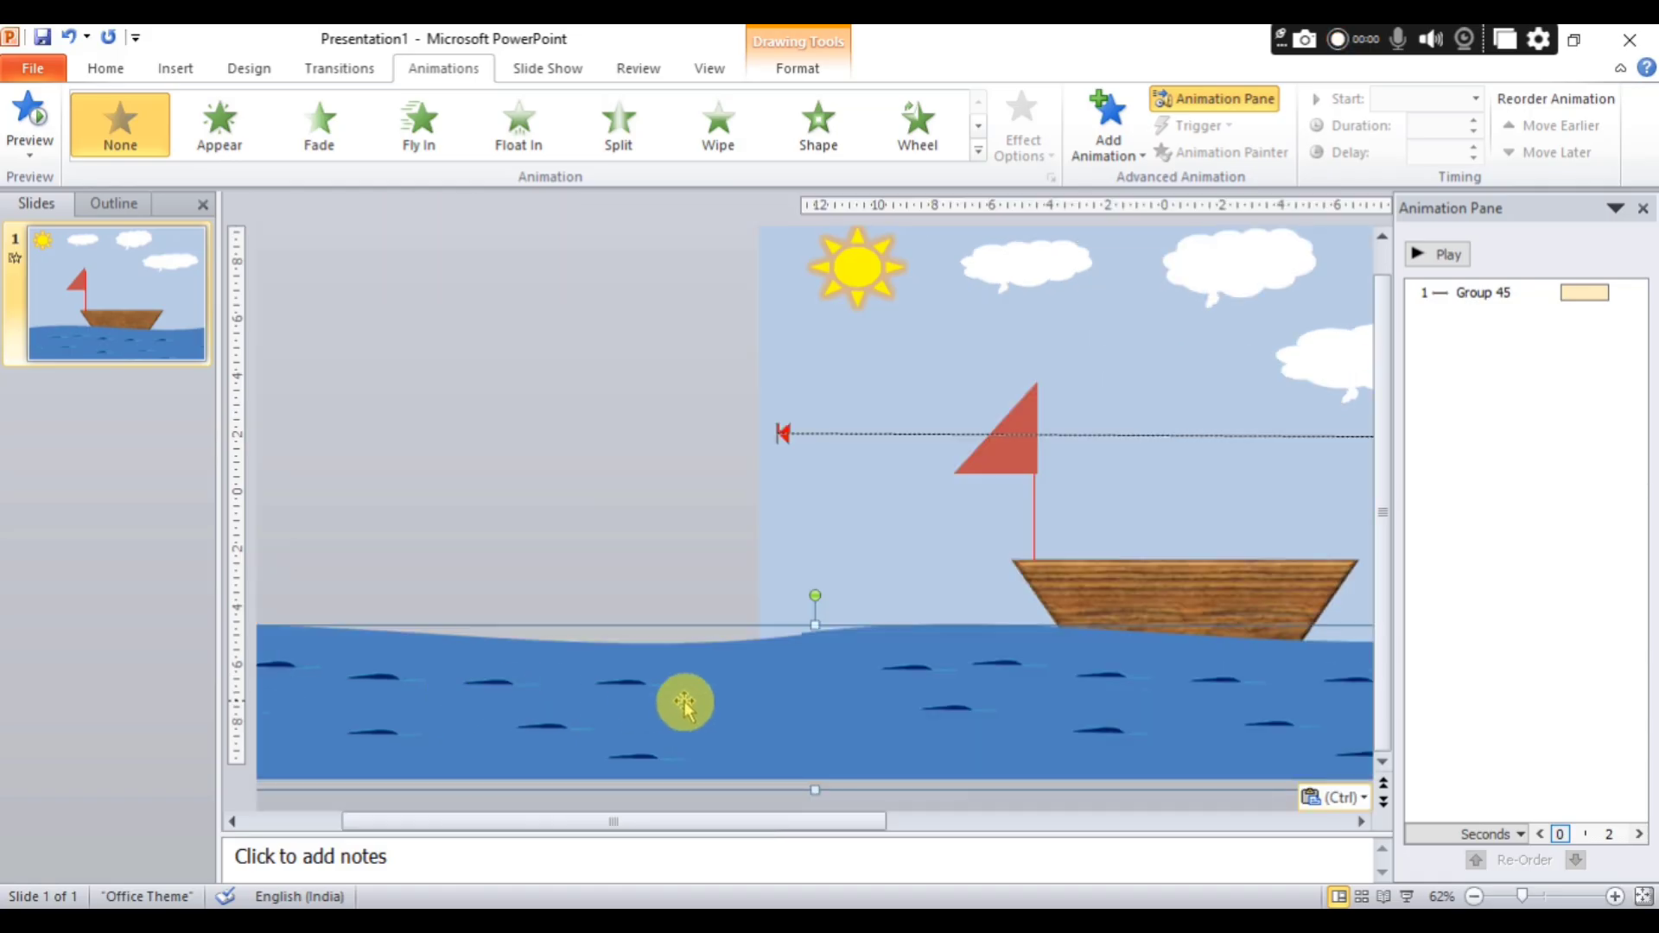
key("Right")
key("Right")
key("Right")
key("Right")
key("Right")
key("Right")
key("Right")
key("Right")
key("Right")
key("Right")
key("Right")
key("Right")
key("Right")
key("Right")
key("Right")
key("Right")
key("Right")
key("Right")
key("Right")
key("Right")
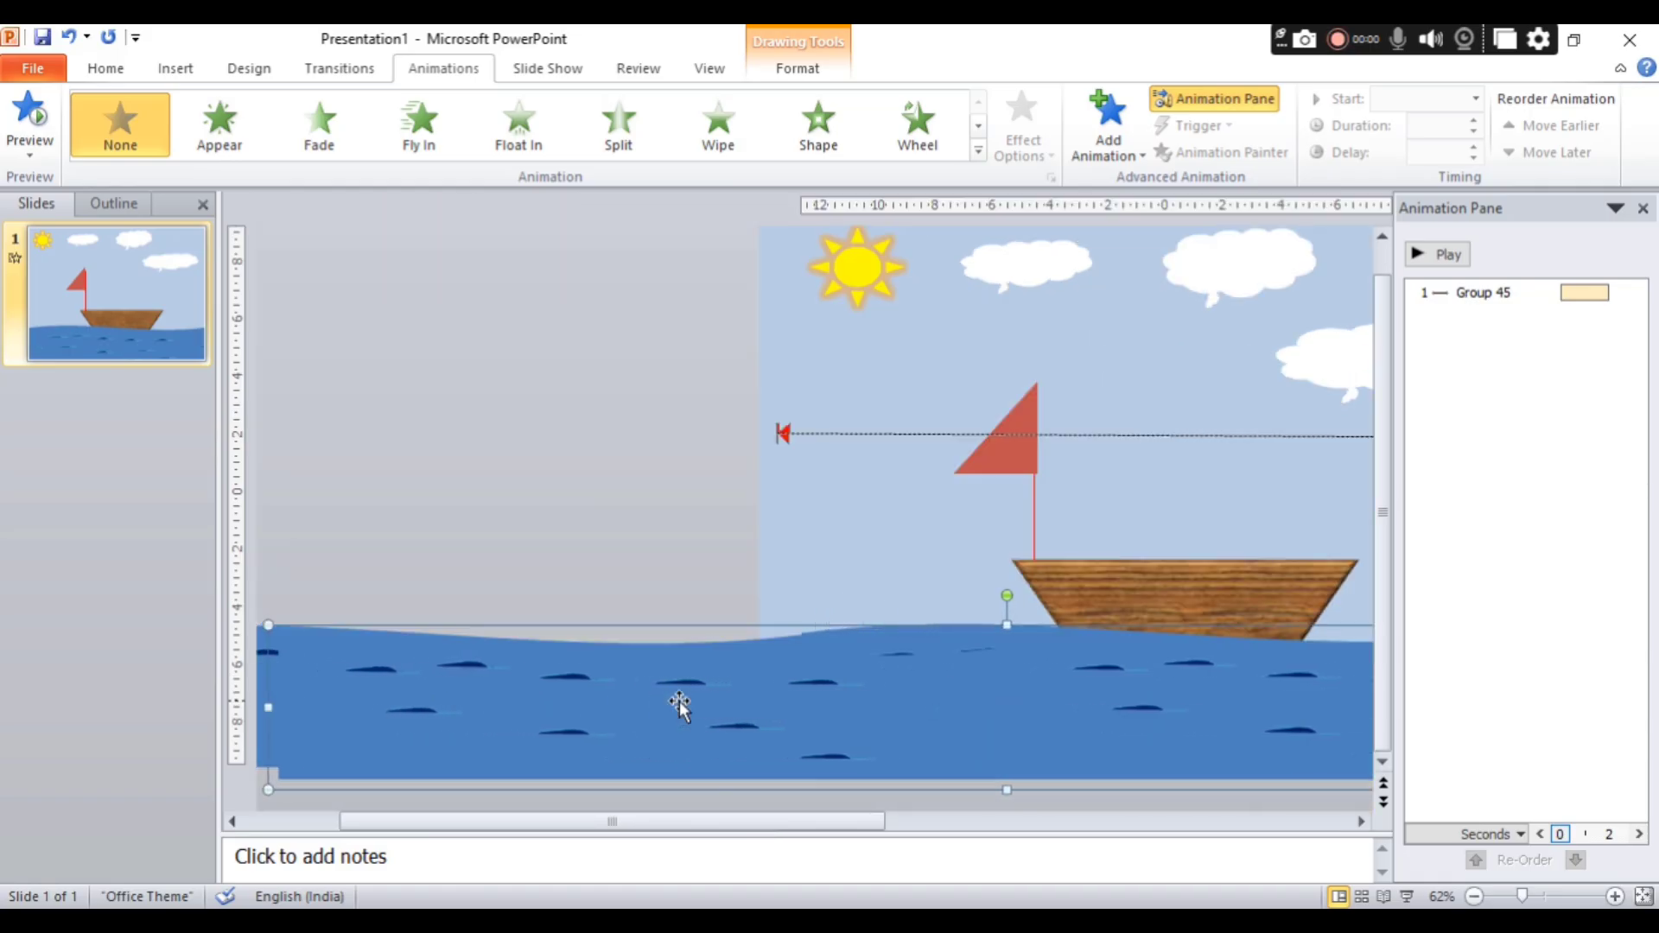
key("Right")
key("Right")
key("Right")
key("Right")
key("Right")
key("Right")
key("Right")
key("Right")
key("Right")
key("Right")
key("Right")
key("Right")
key("Right")
key("Right")
key("Right")
key("Right")
key("Right")
key("Right")
key("Right")
key("Right")
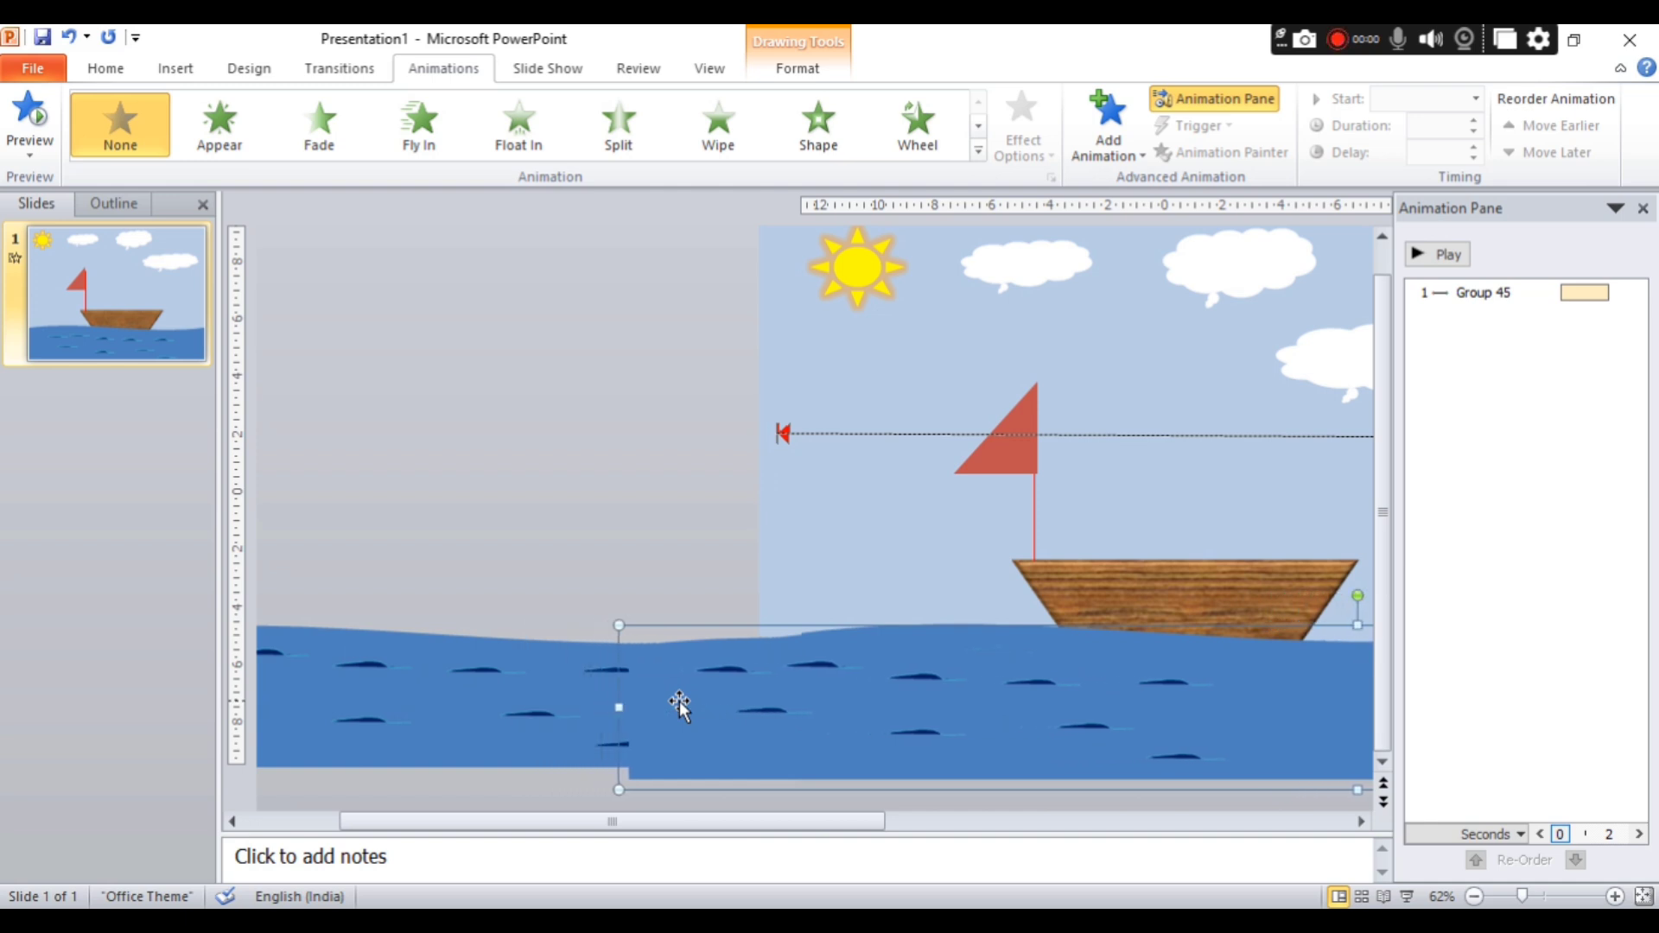
key("Right")
key("Right")
key("Right")
key("Right")
key("Right")
key("Right")
key("Right")
key("Right")
key("Right")
key("Right")
key("Right")
key("Right")
key("Right")
key("Right")
key("Right")
key("Right")
key("Right")
key("Right")
key("Right")
key("Right")
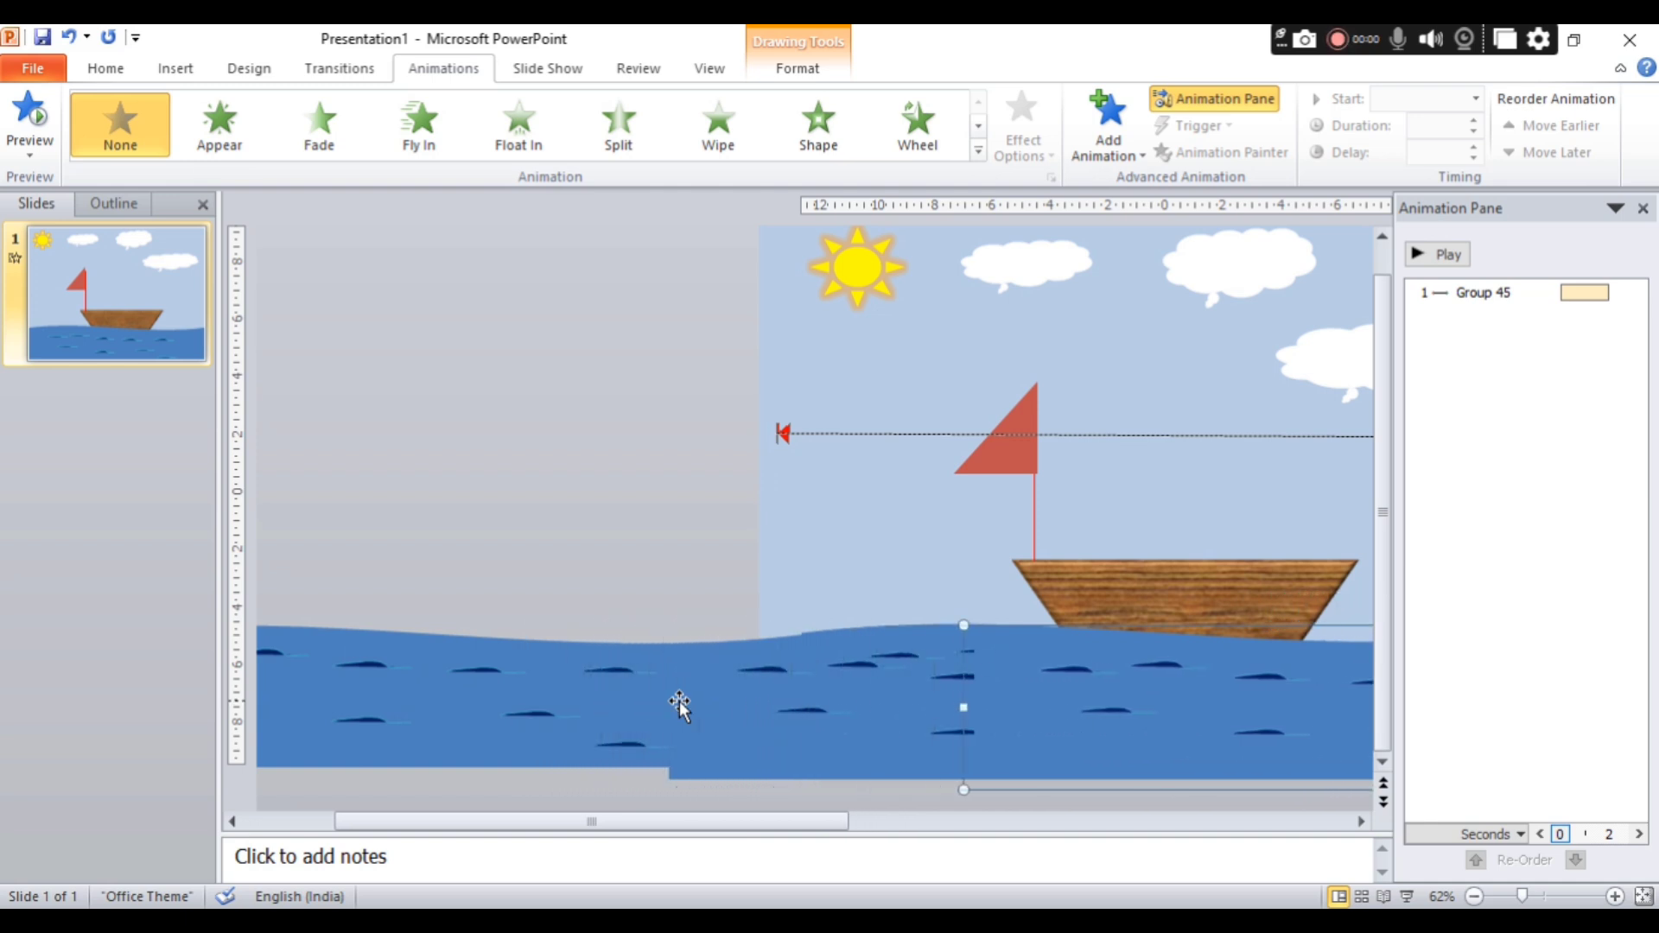
key("Right")
key("Right")
key("Right")
key("Right")
key("Right")
key("Right")
key("Right")
key("Right")
key("Right")
key("Right")
key("Right")
key("Right")
key("Right")
key("Right")
key("Right")
key("Right")
key("Right")
key("Right")
key("Right")
key("Right")
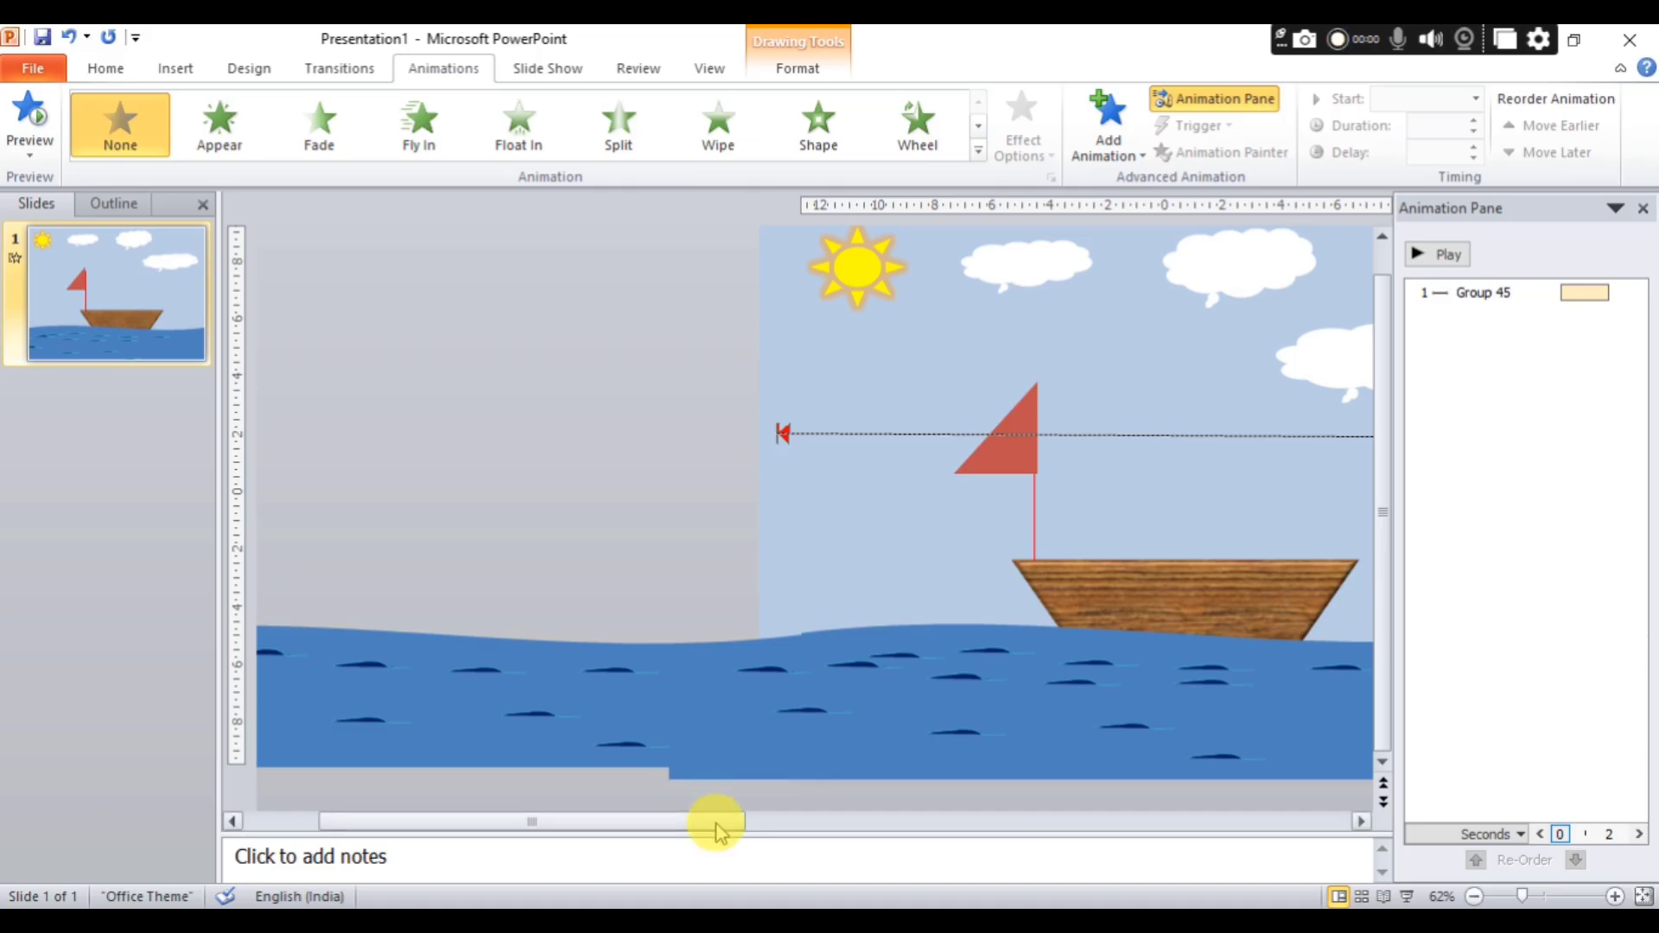
left_click_drag(735, 823, 1350, 831)
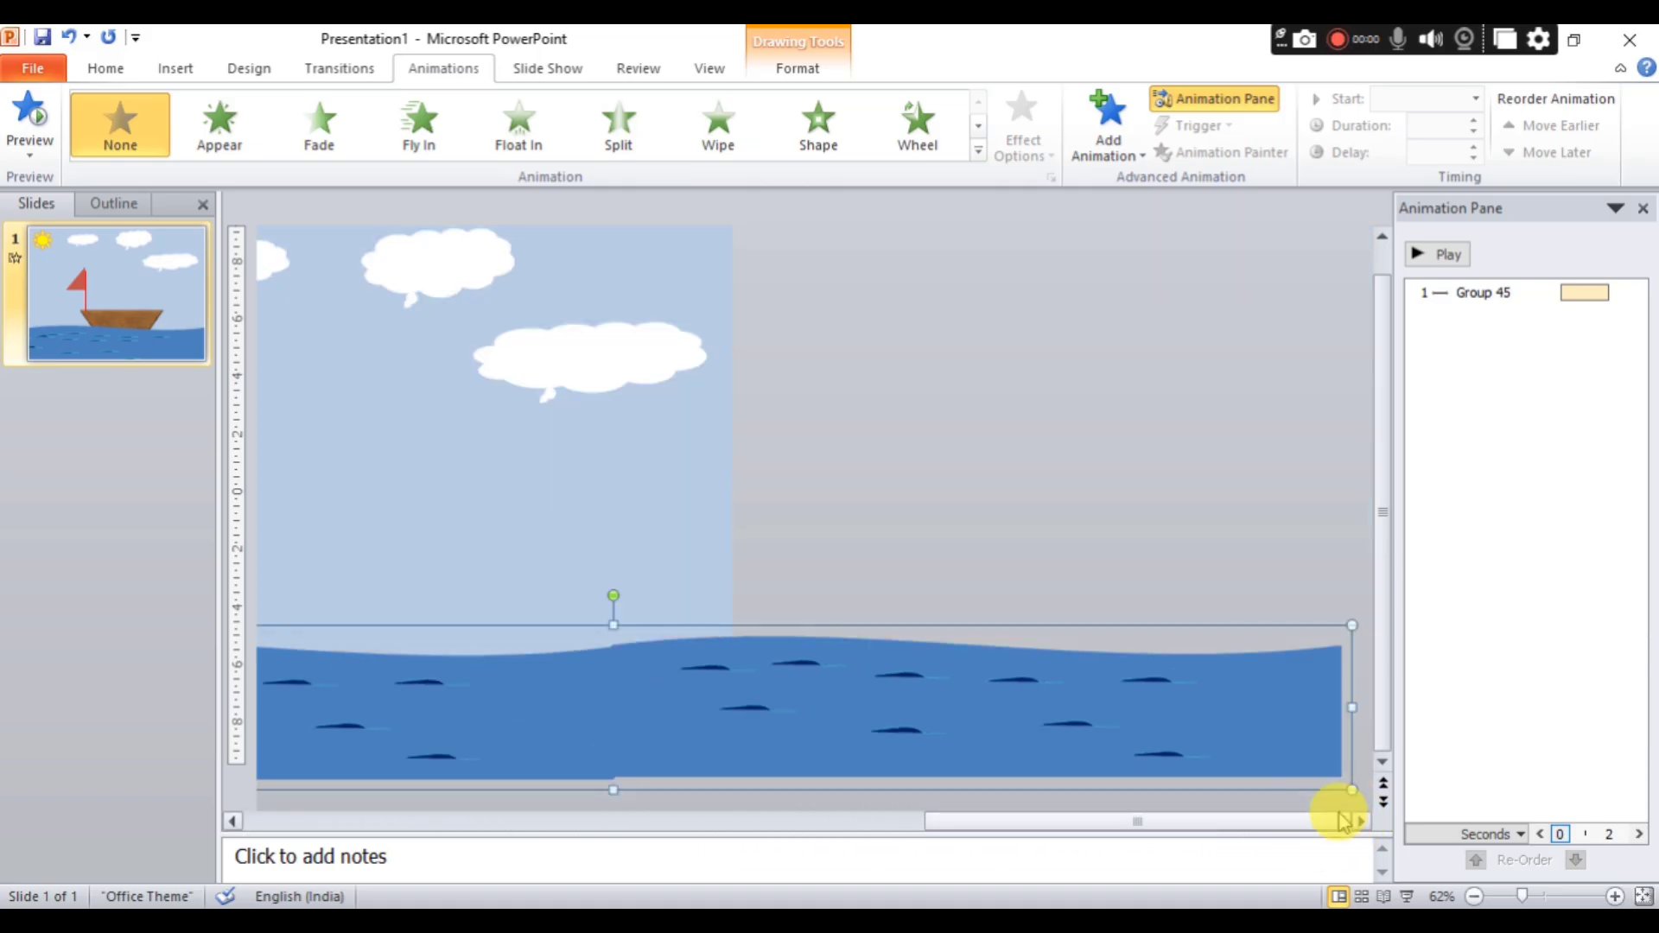
key("Down")
key("Down")
key("Down")
key("Down")
key("Down")
key("Down")
key("Up")
key("Up")
key("Up")
key("Up")
key("Up")
key("Up")
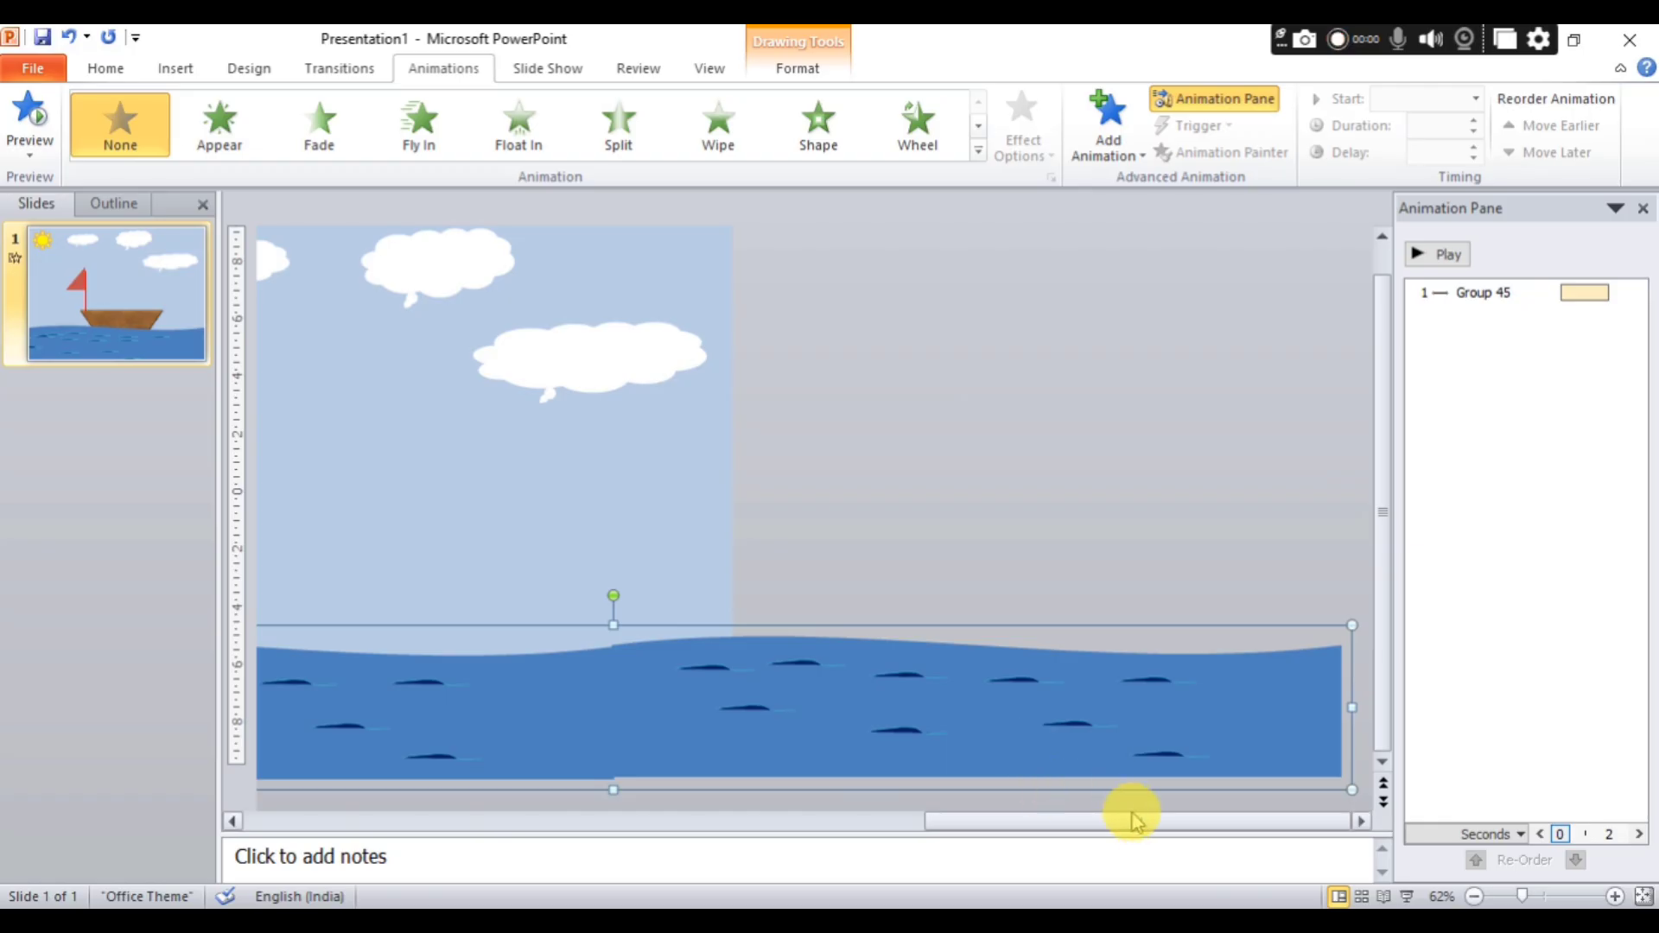
Group the original sea and its pasted copy into a single object.
left_click_drag(1139, 830, 296, 796)
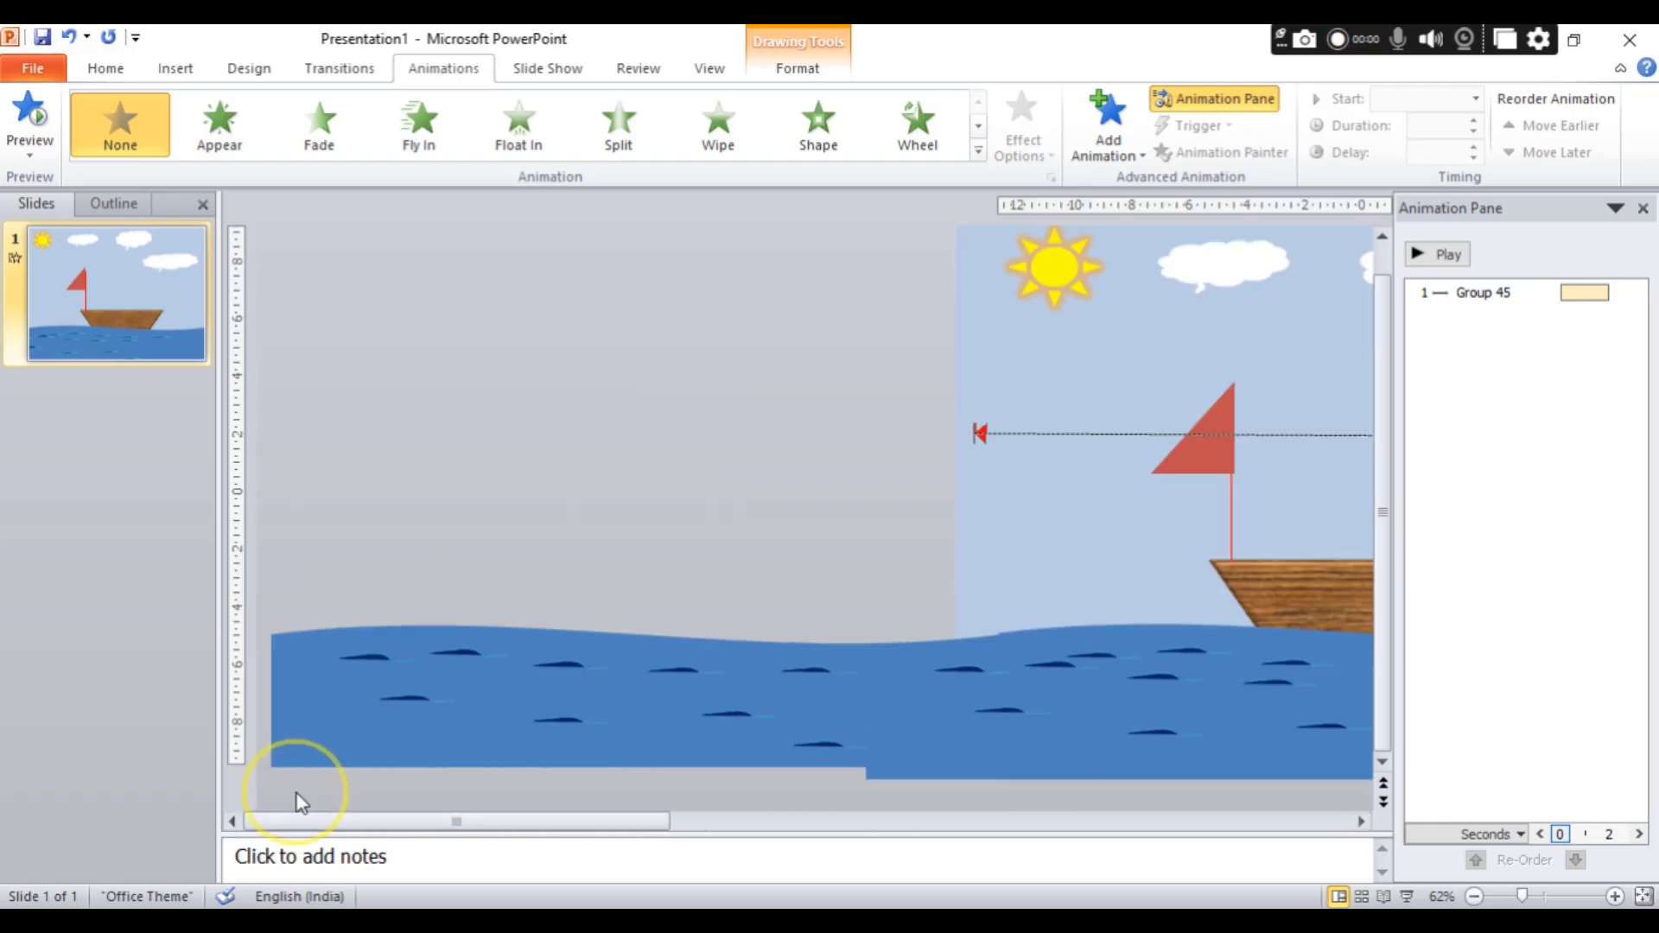
left_click(675, 707)
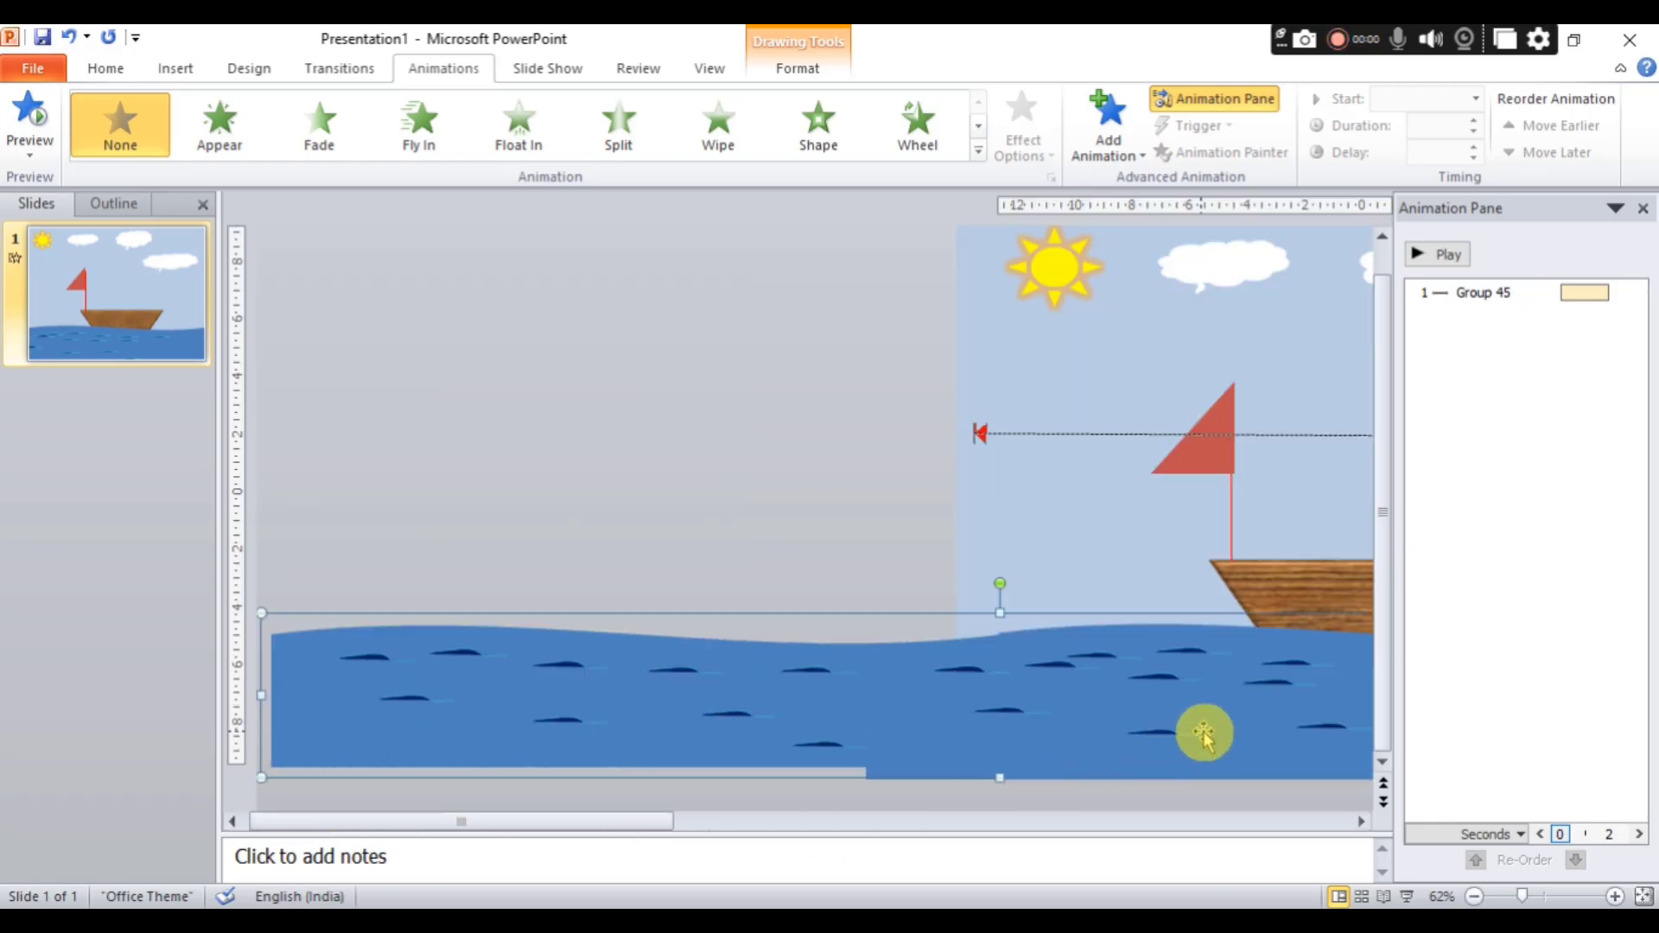
left_click_drag(663, 834, 1348, 789)
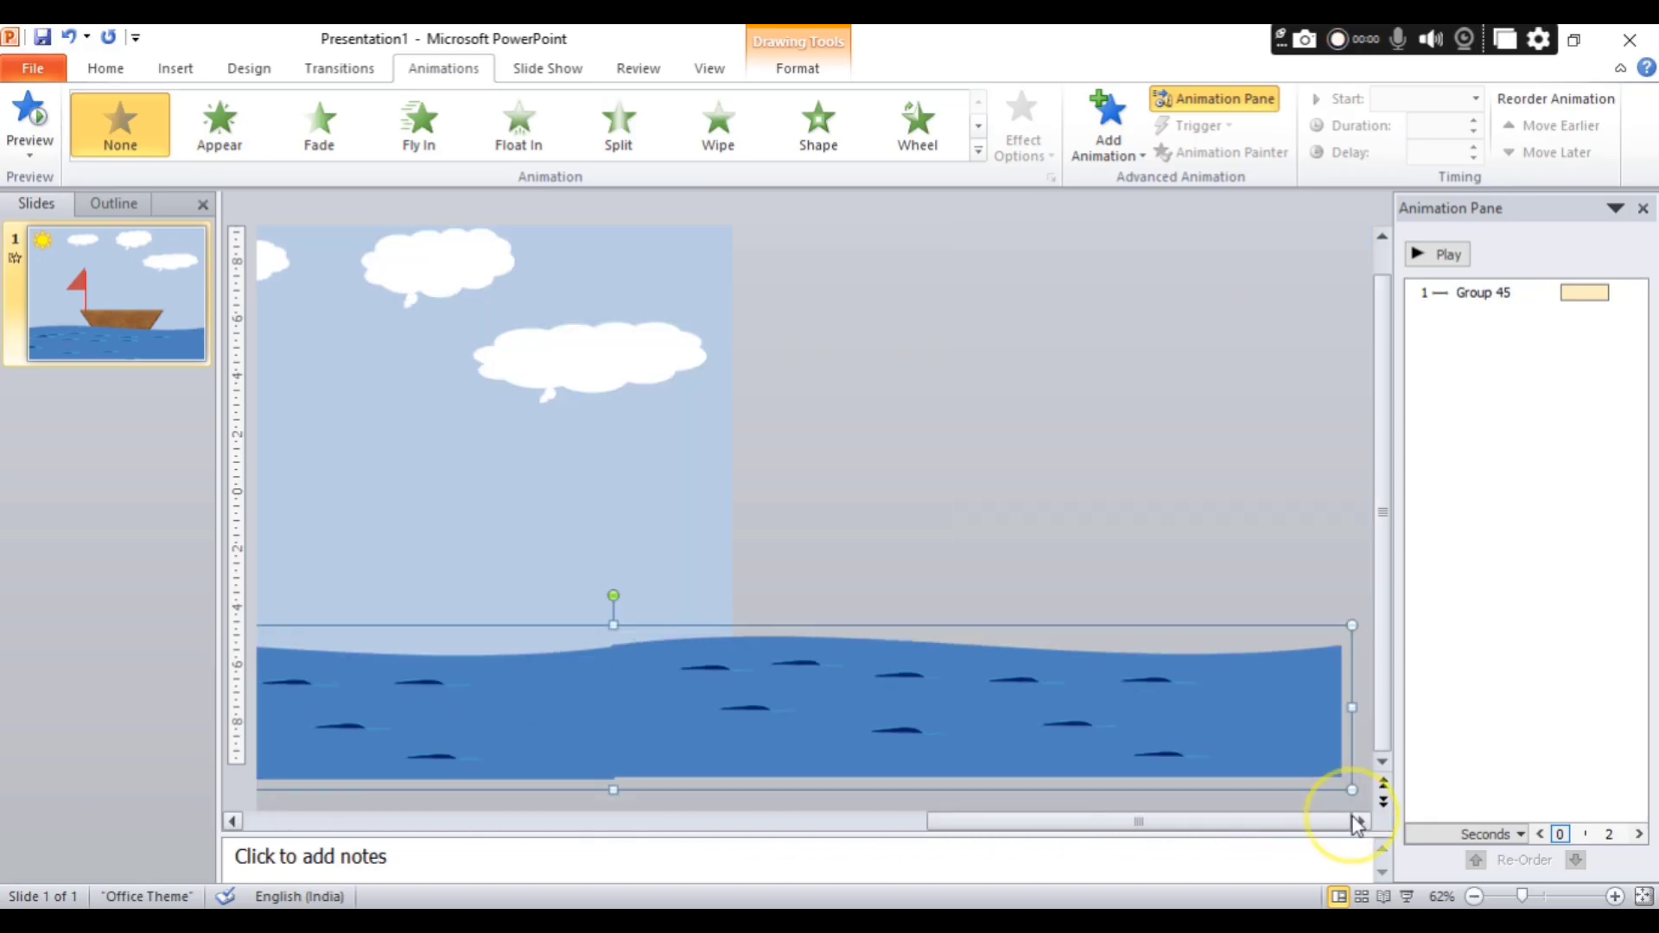
right_click(840, 725)
mouse_move(946, 536)
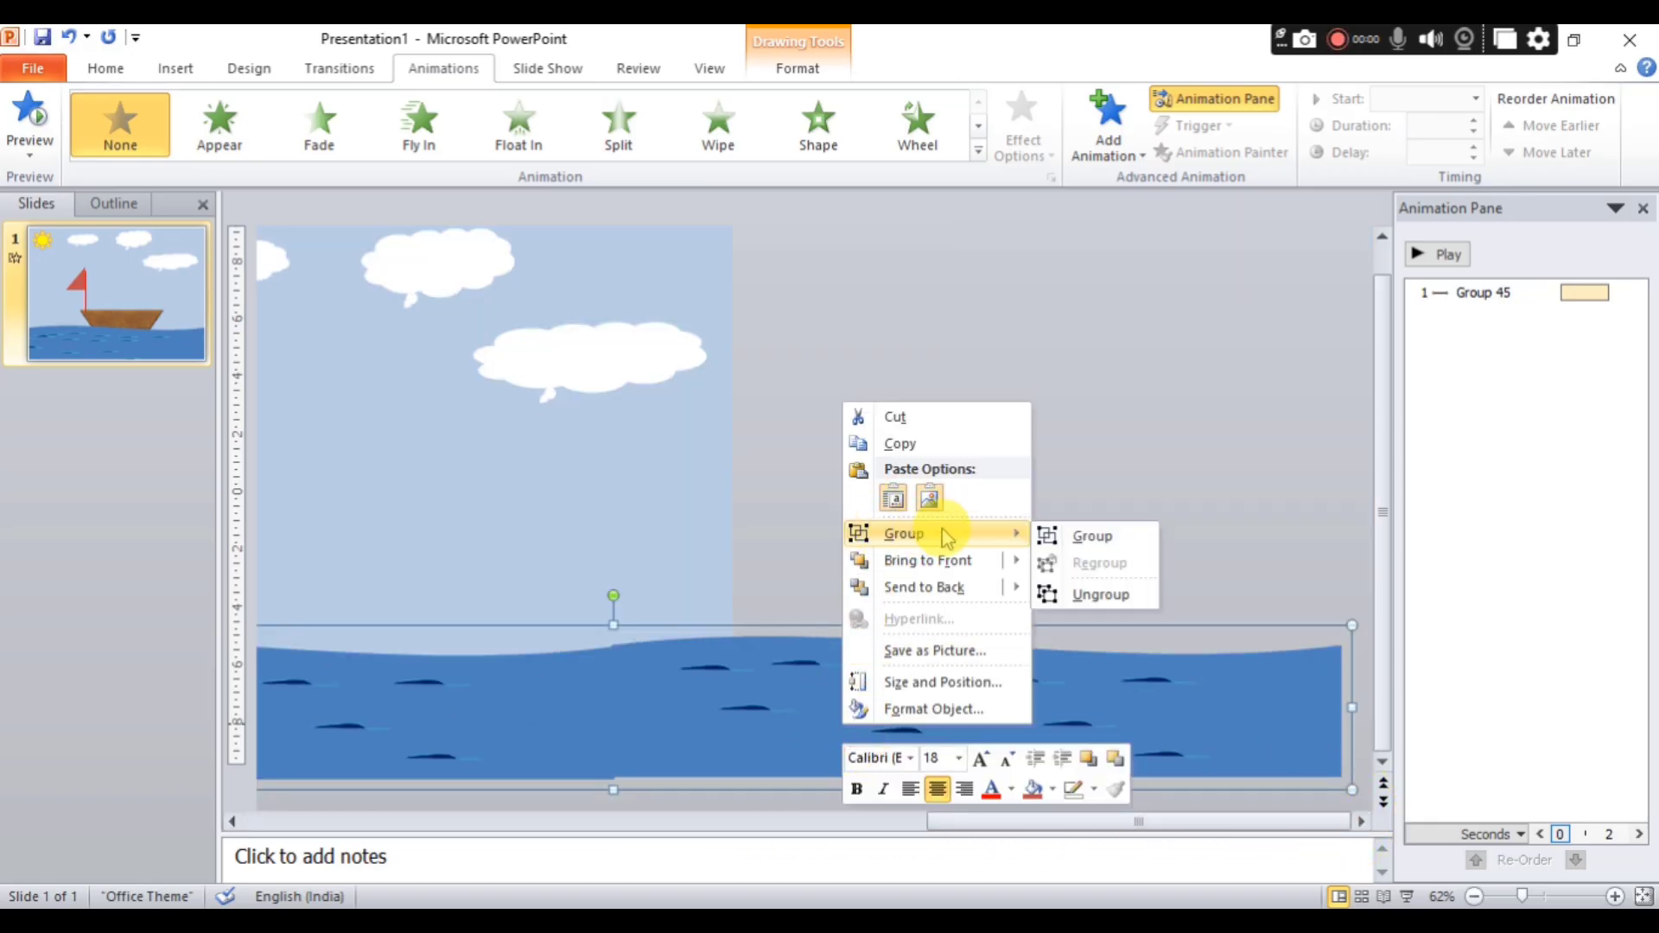
left_click(1091, 536)
Apply the Right motion path to the combined sea group and play the animations.
left_click_drag(628, 834, 173, 823)
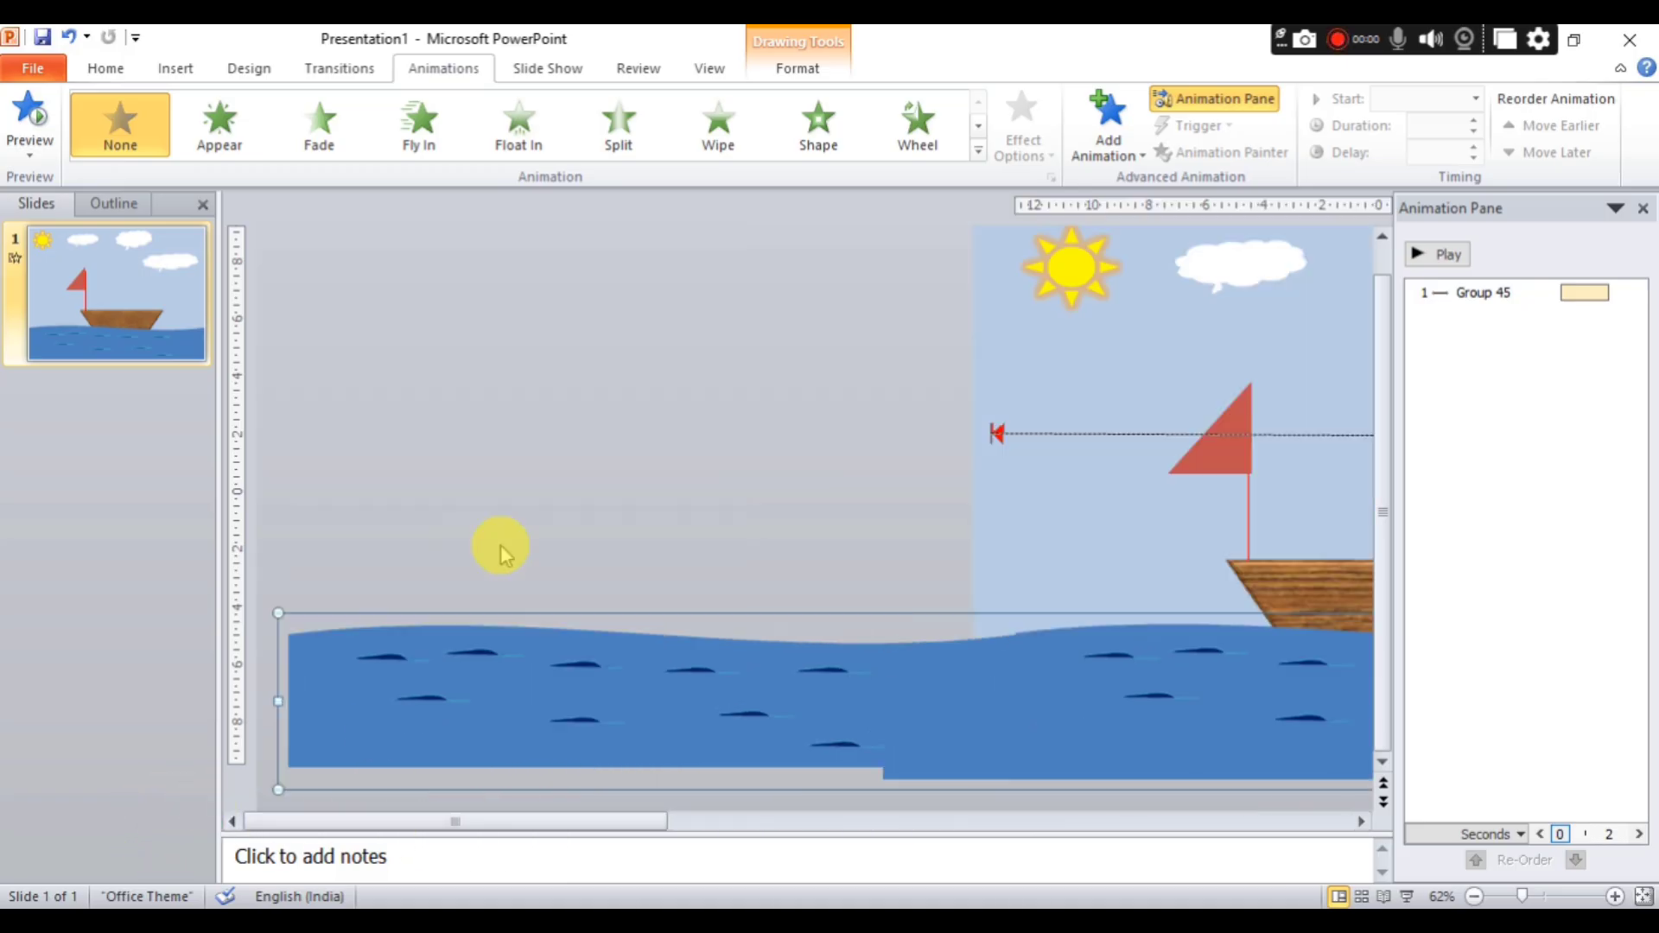
left_click(980, 154)
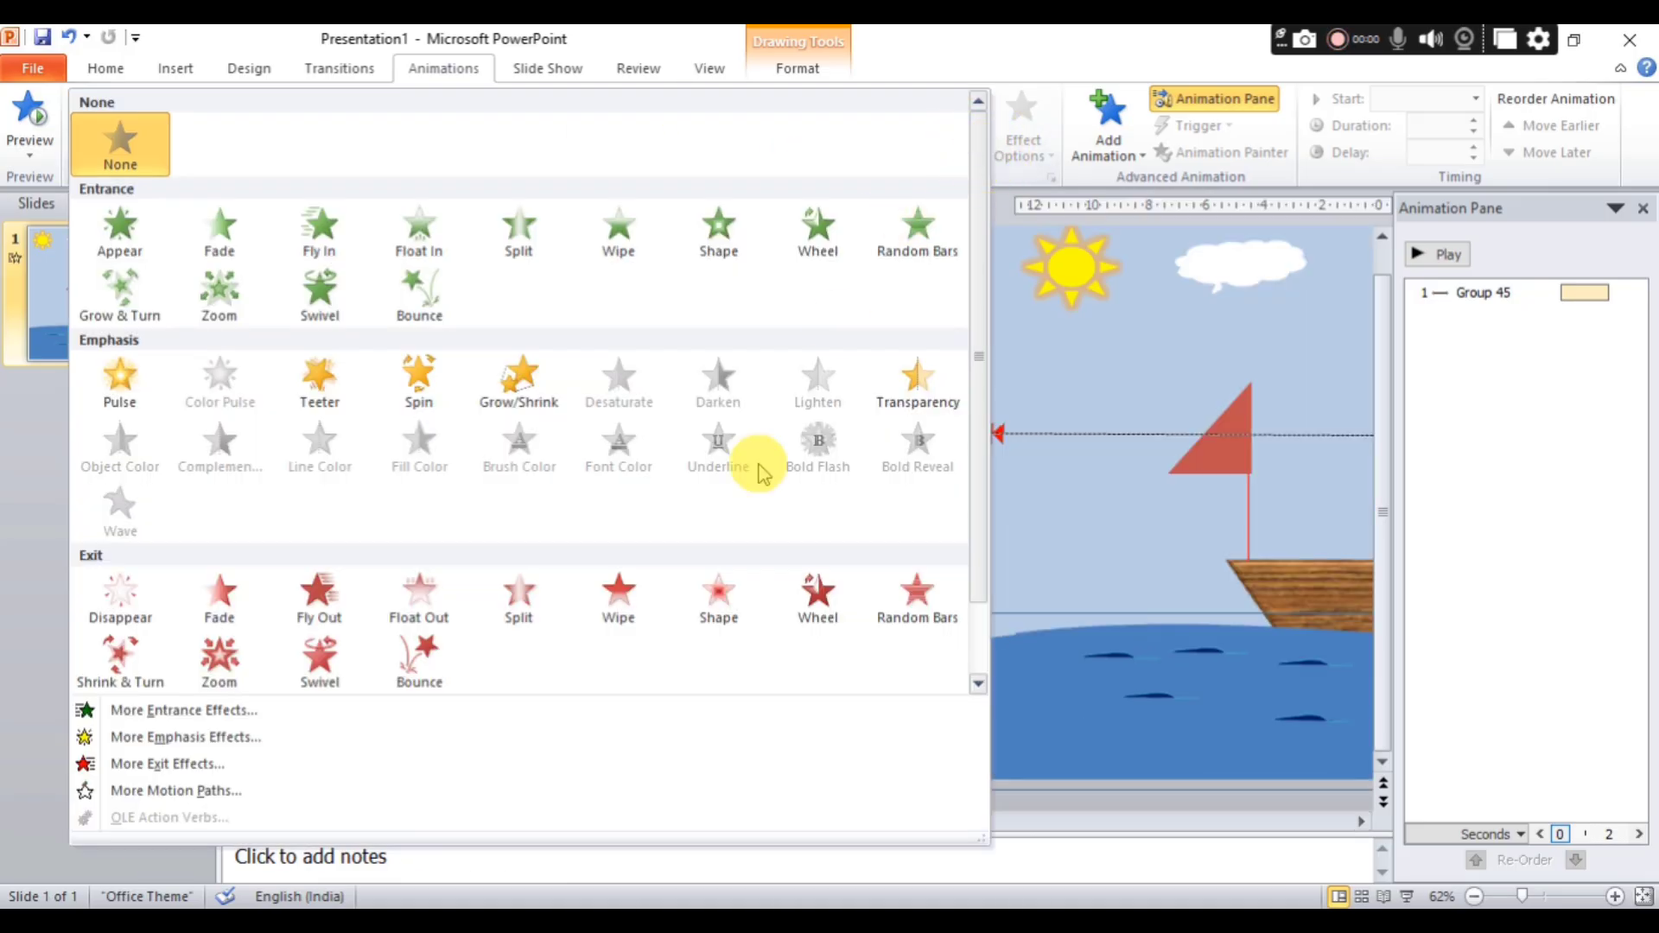
left_click(231, 790)
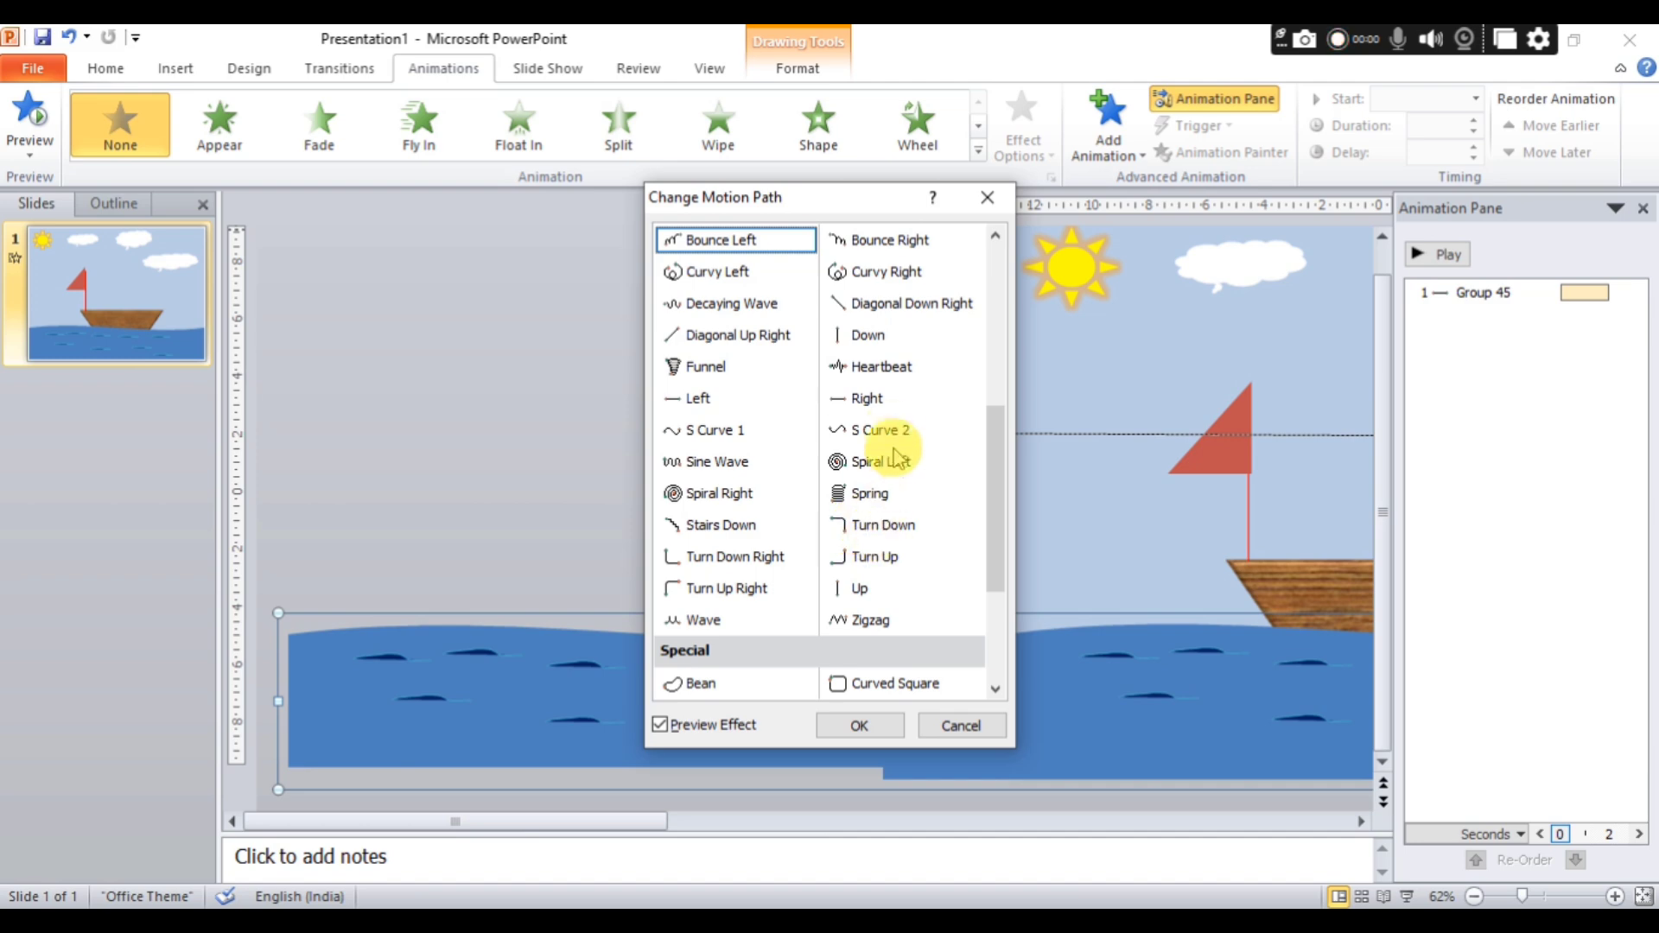
left_click(888, 411)
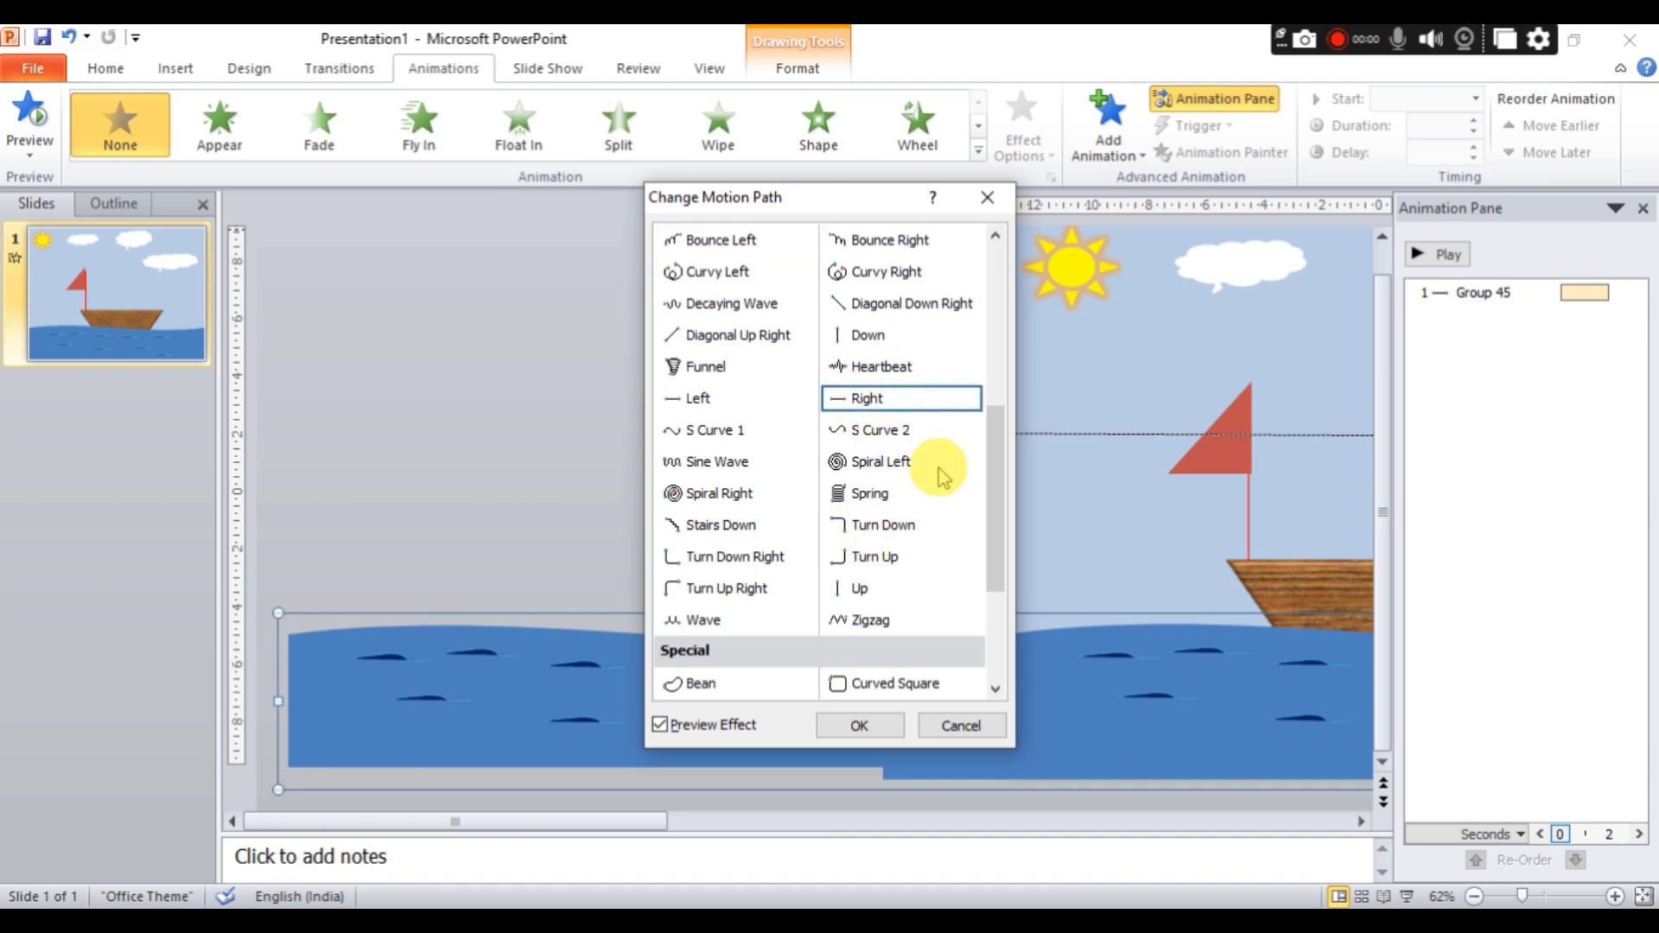
left_click(859, 725)
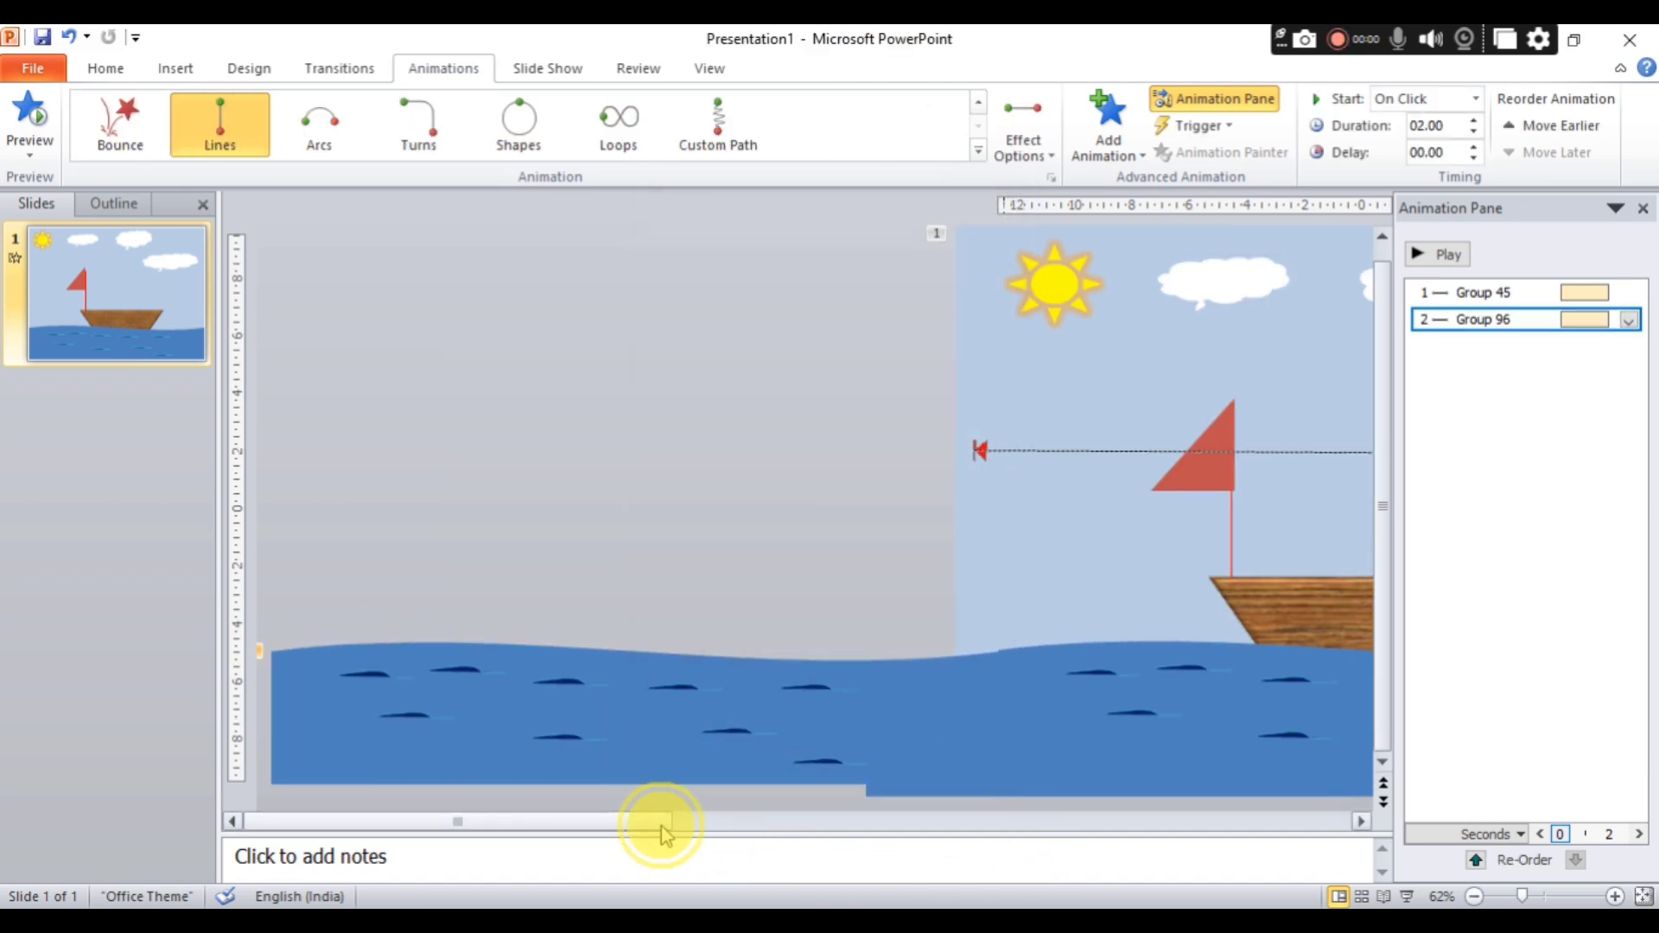
left_click_drag(665, 833, 1266, 835)
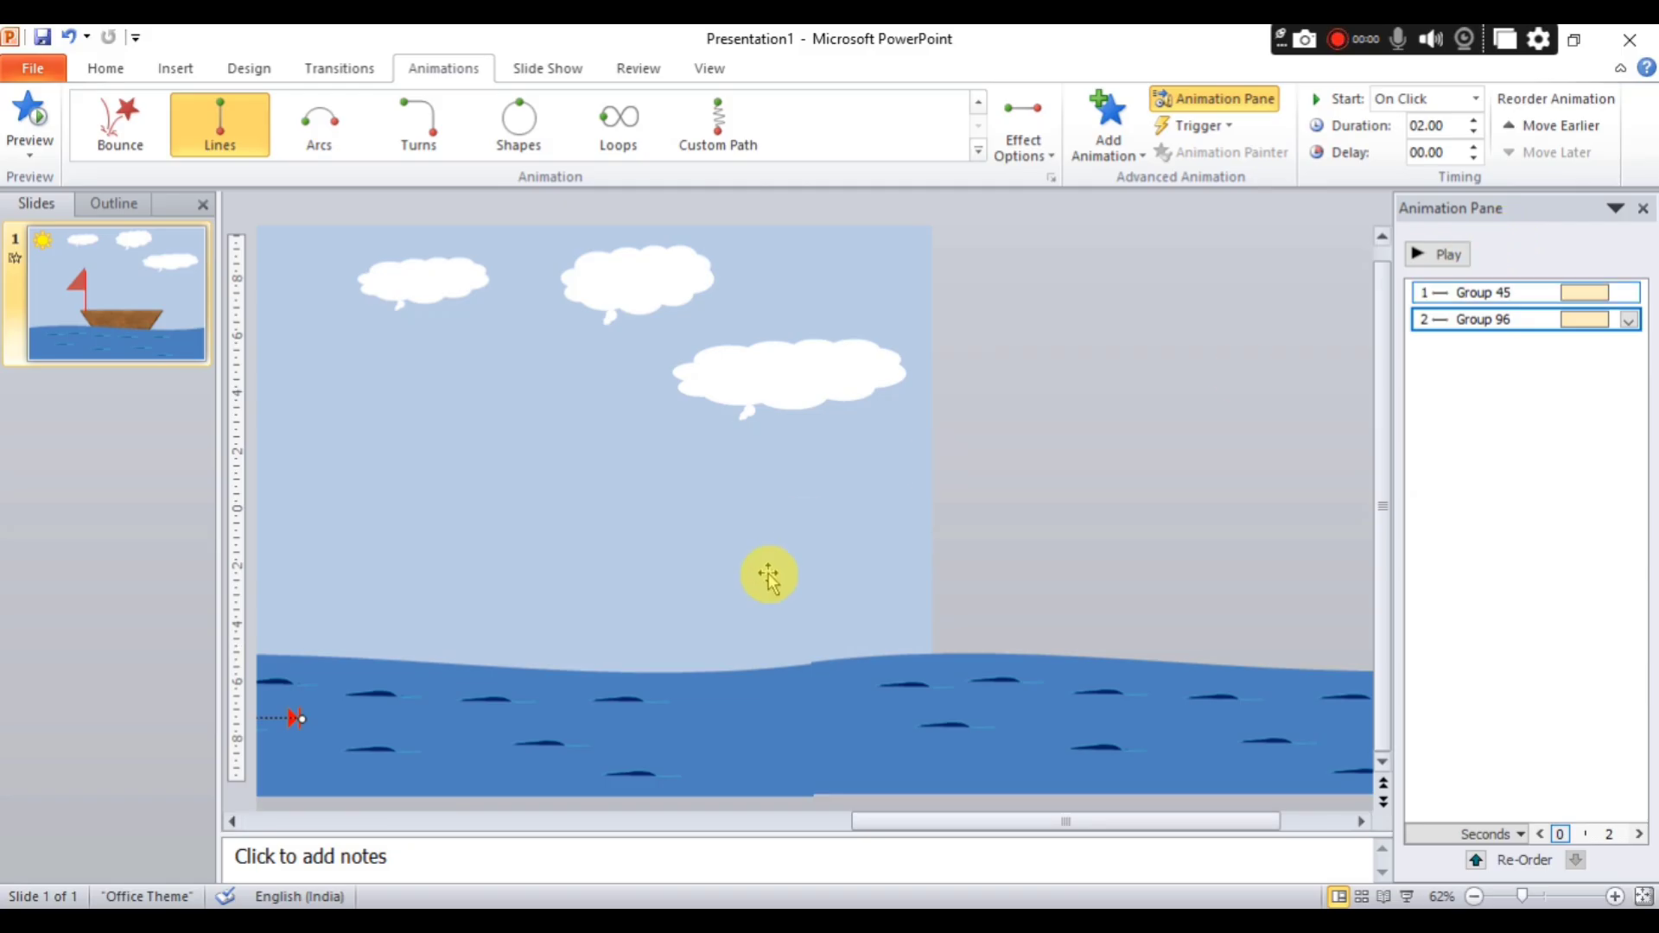
left_click(1436, 259)
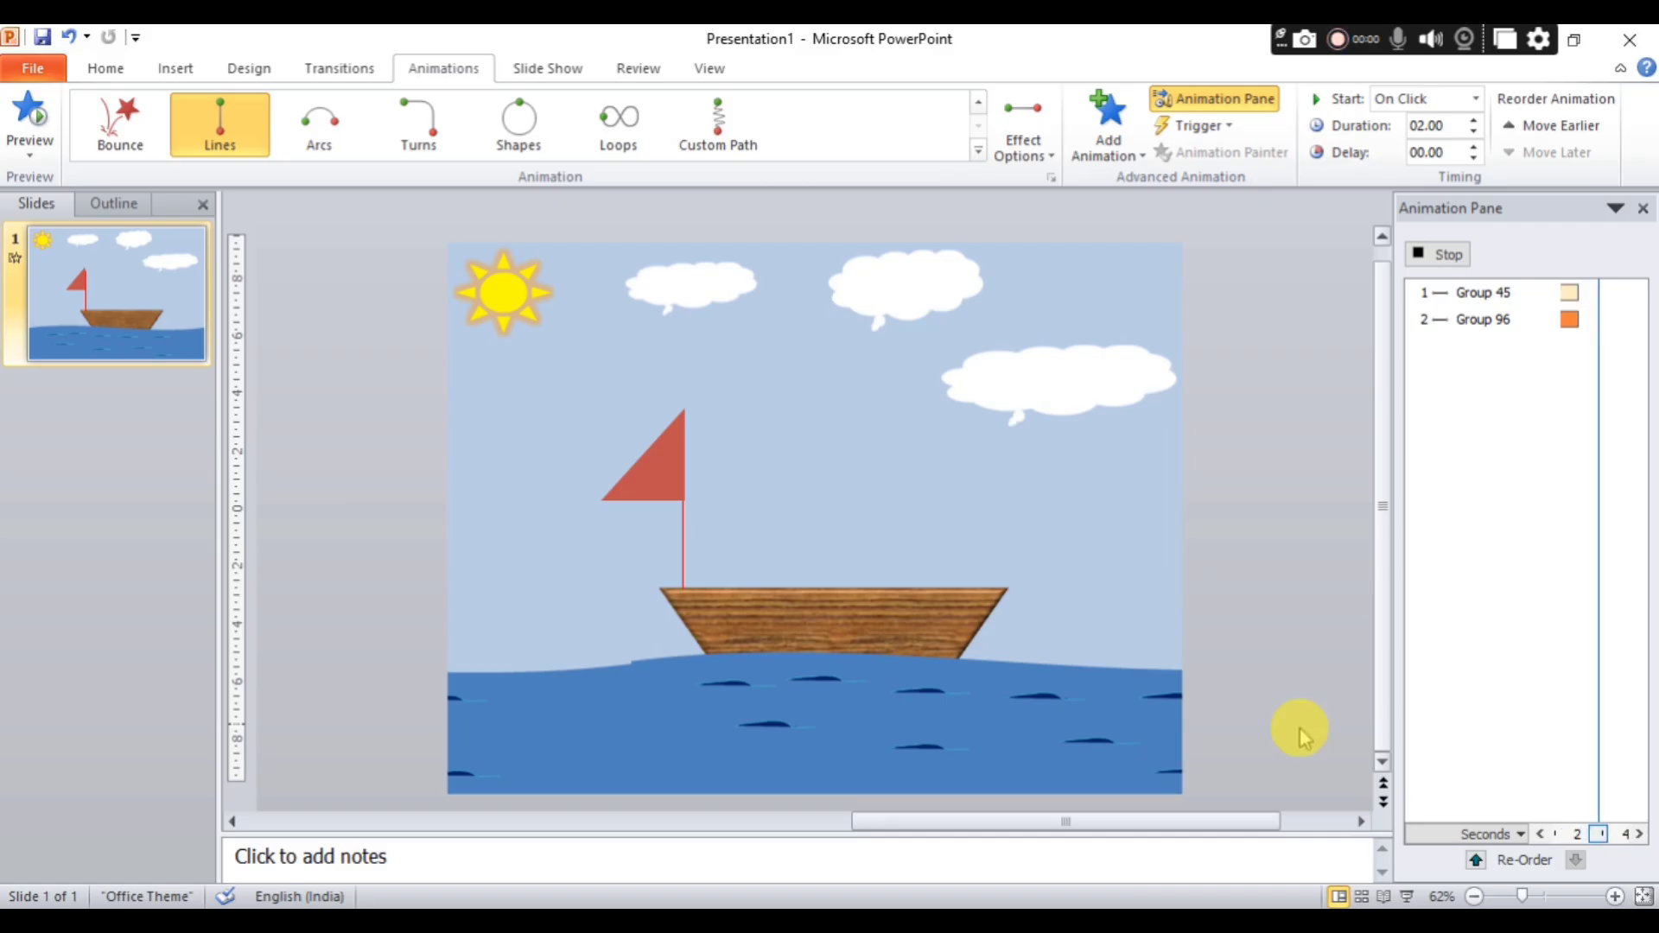
Extend the sea's motion path by moving its start point to the slide's left edge, and play the animations.
left_click_drag(1195, 828, 801, 832)
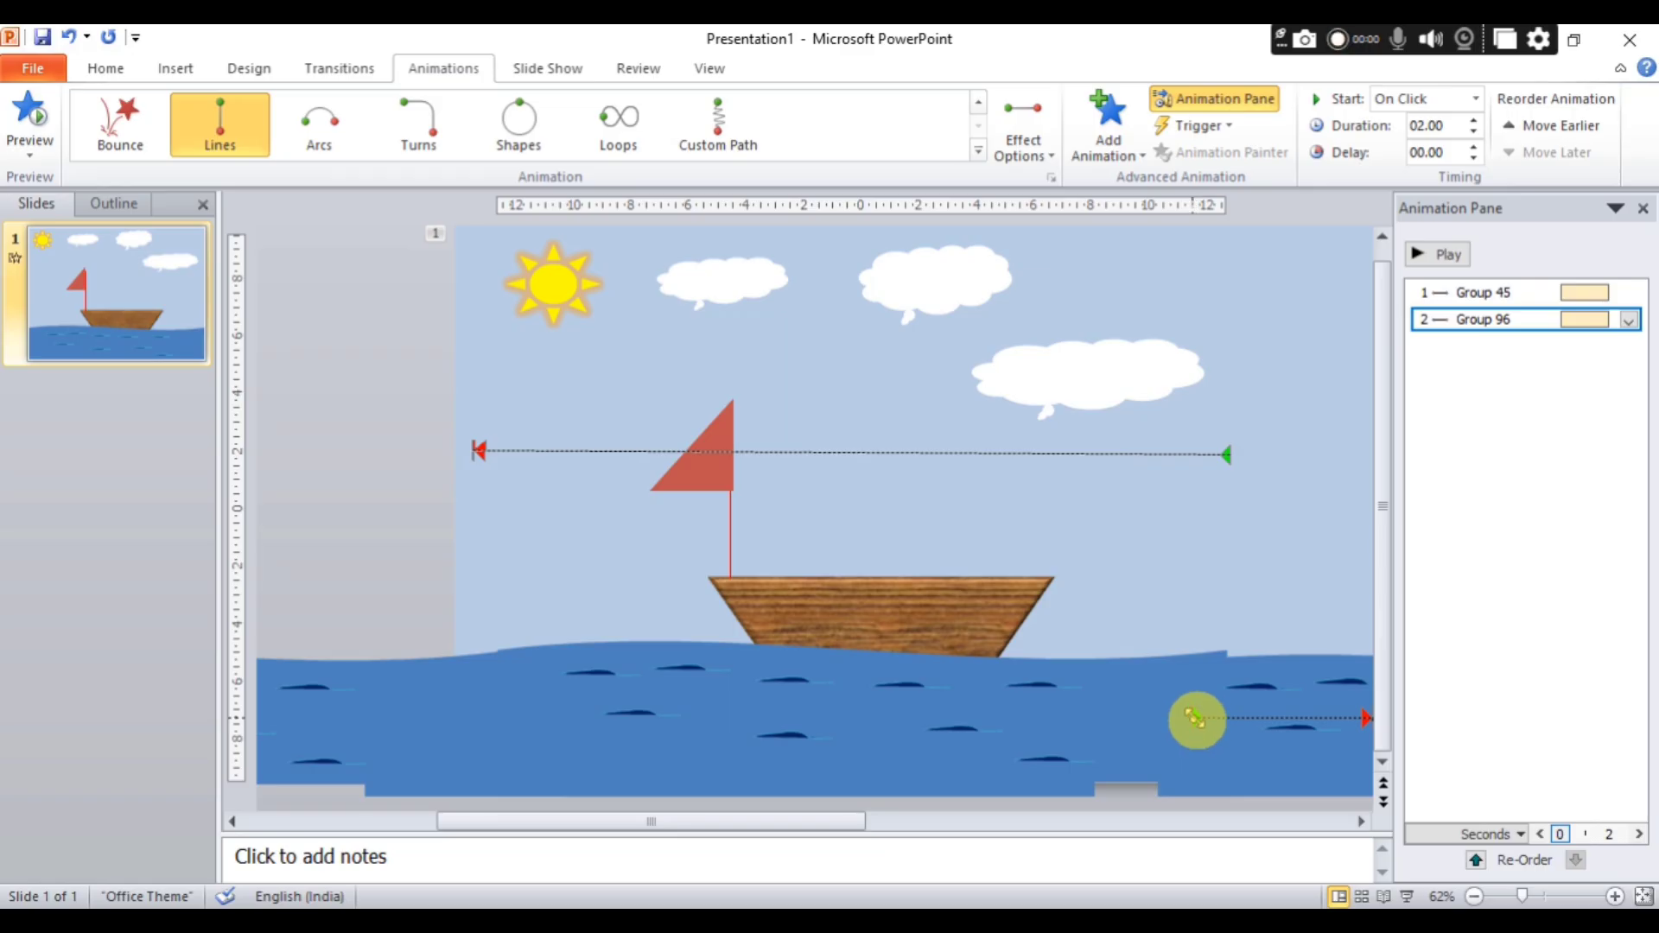
left_click_drag(1196, 717, 475, 727)
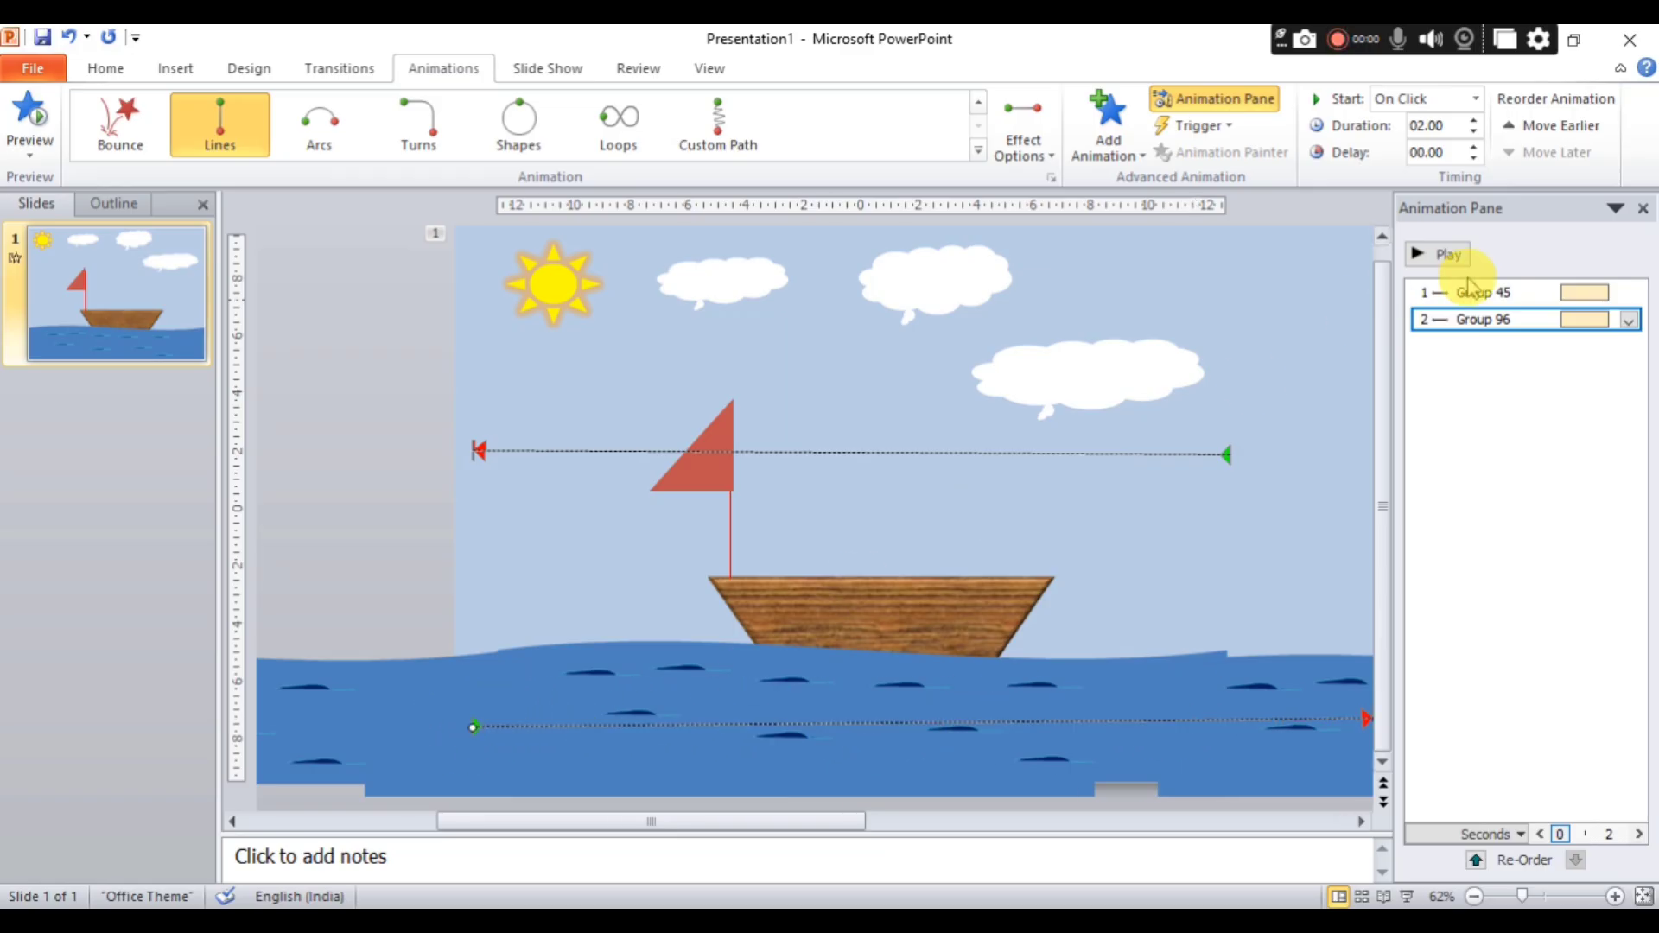
left_click(1441, 258)
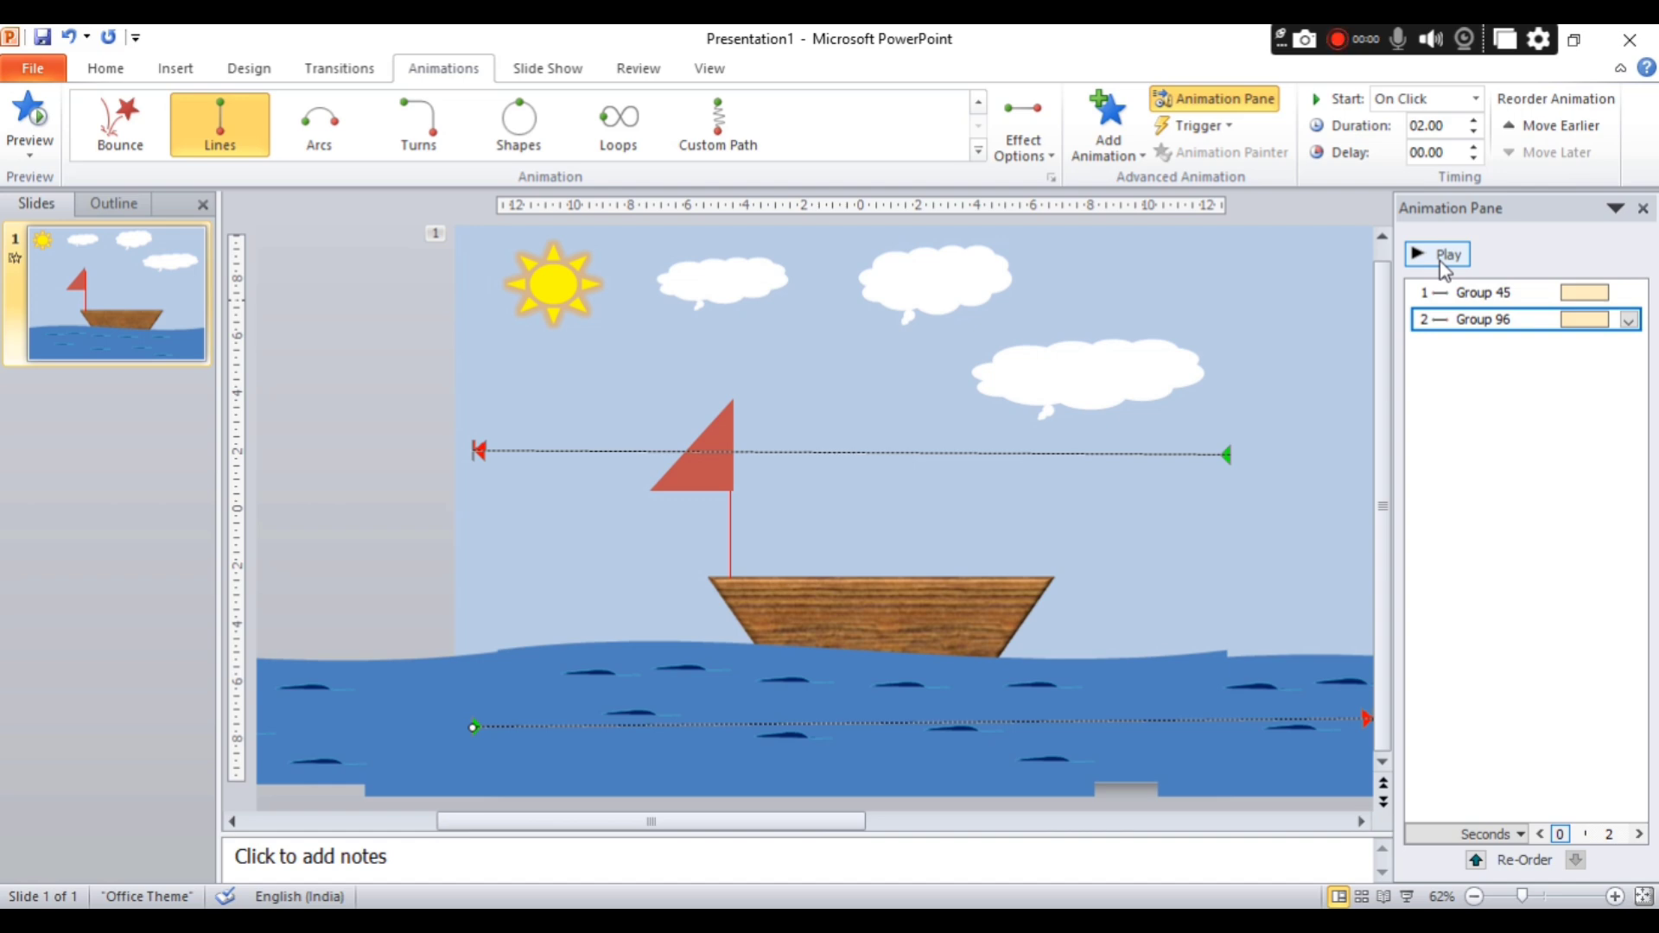
Group the boat's wooden hull with its mast and red sail.
left_click(919, 600)
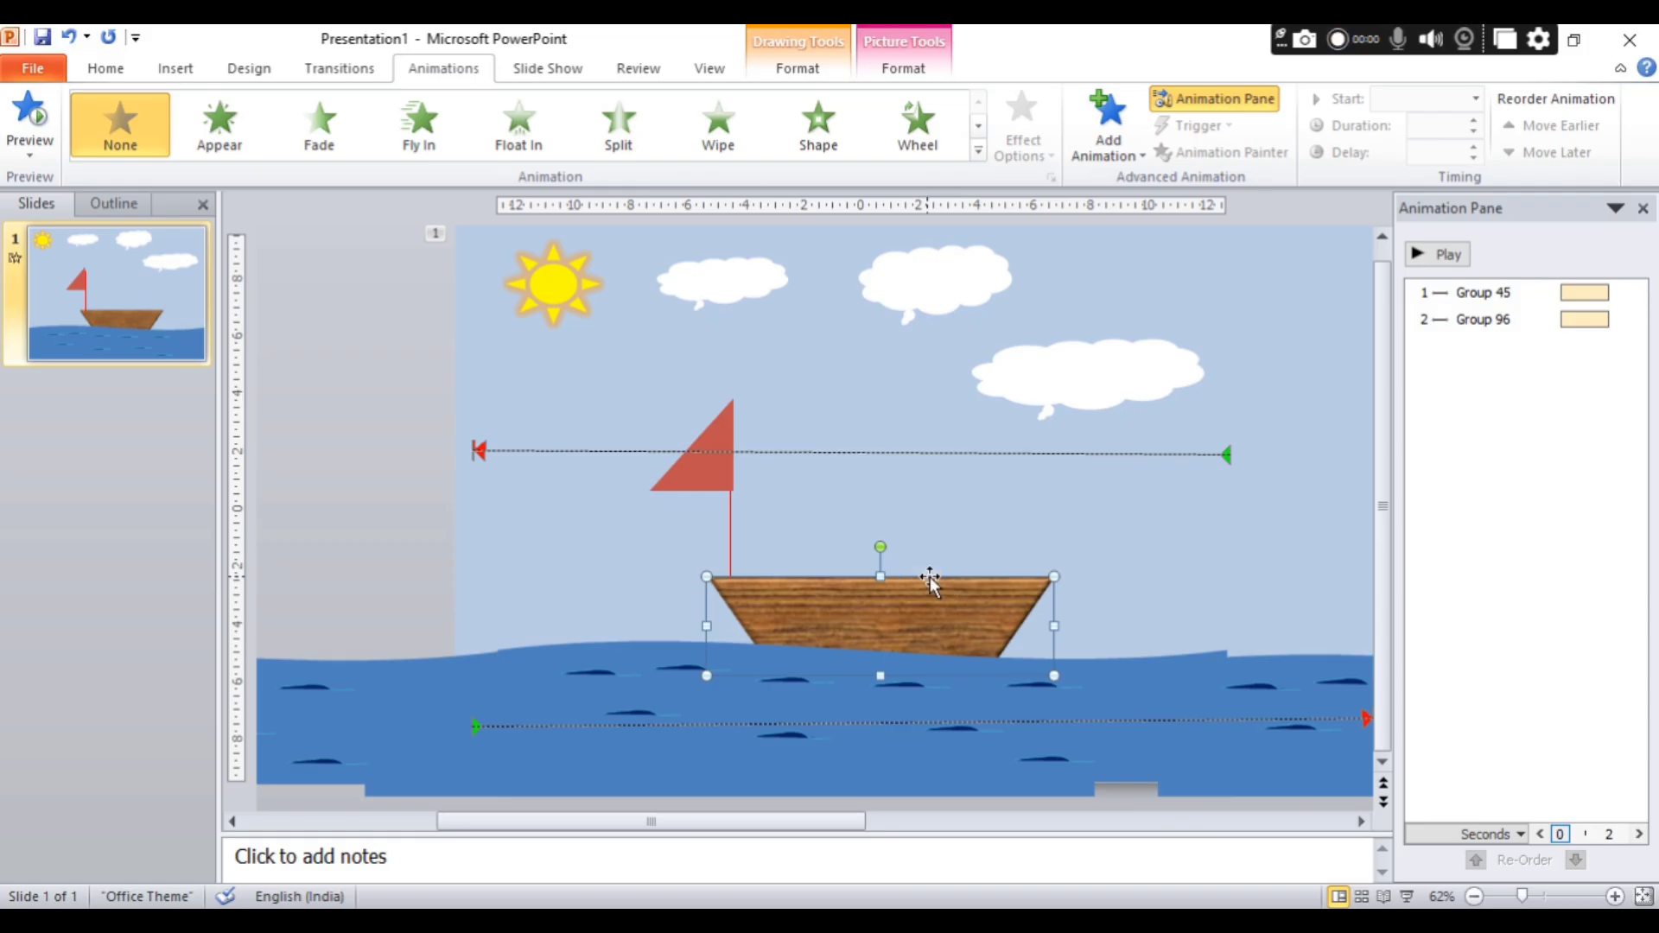
left_click(949, 538)
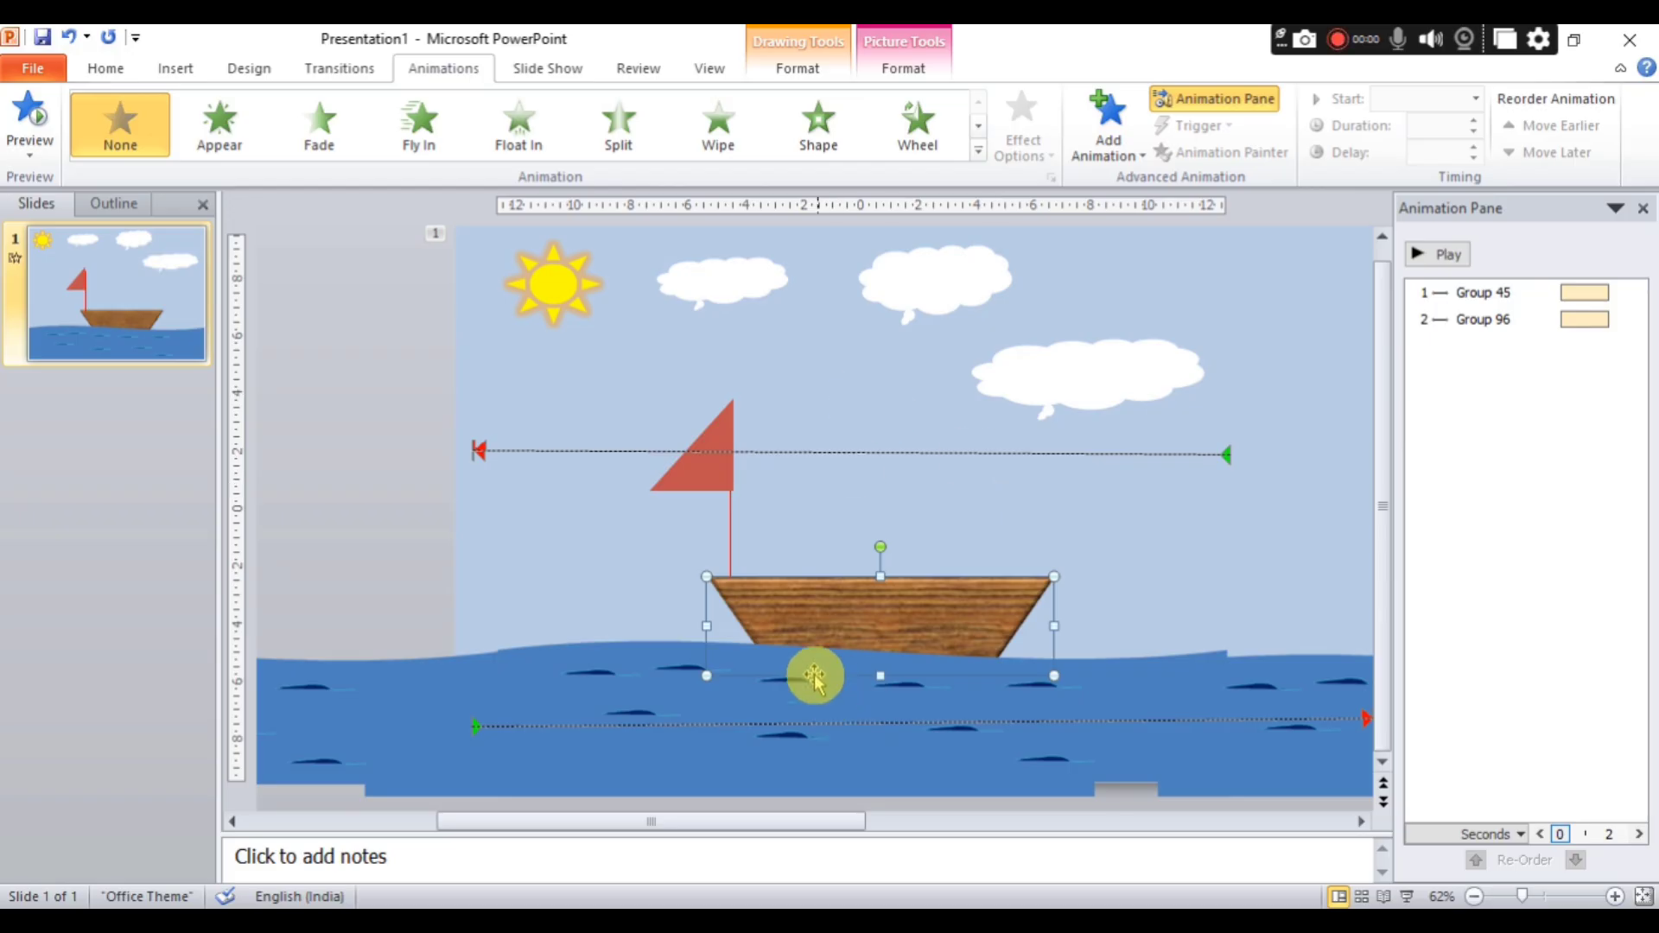
left_click(728, 541)
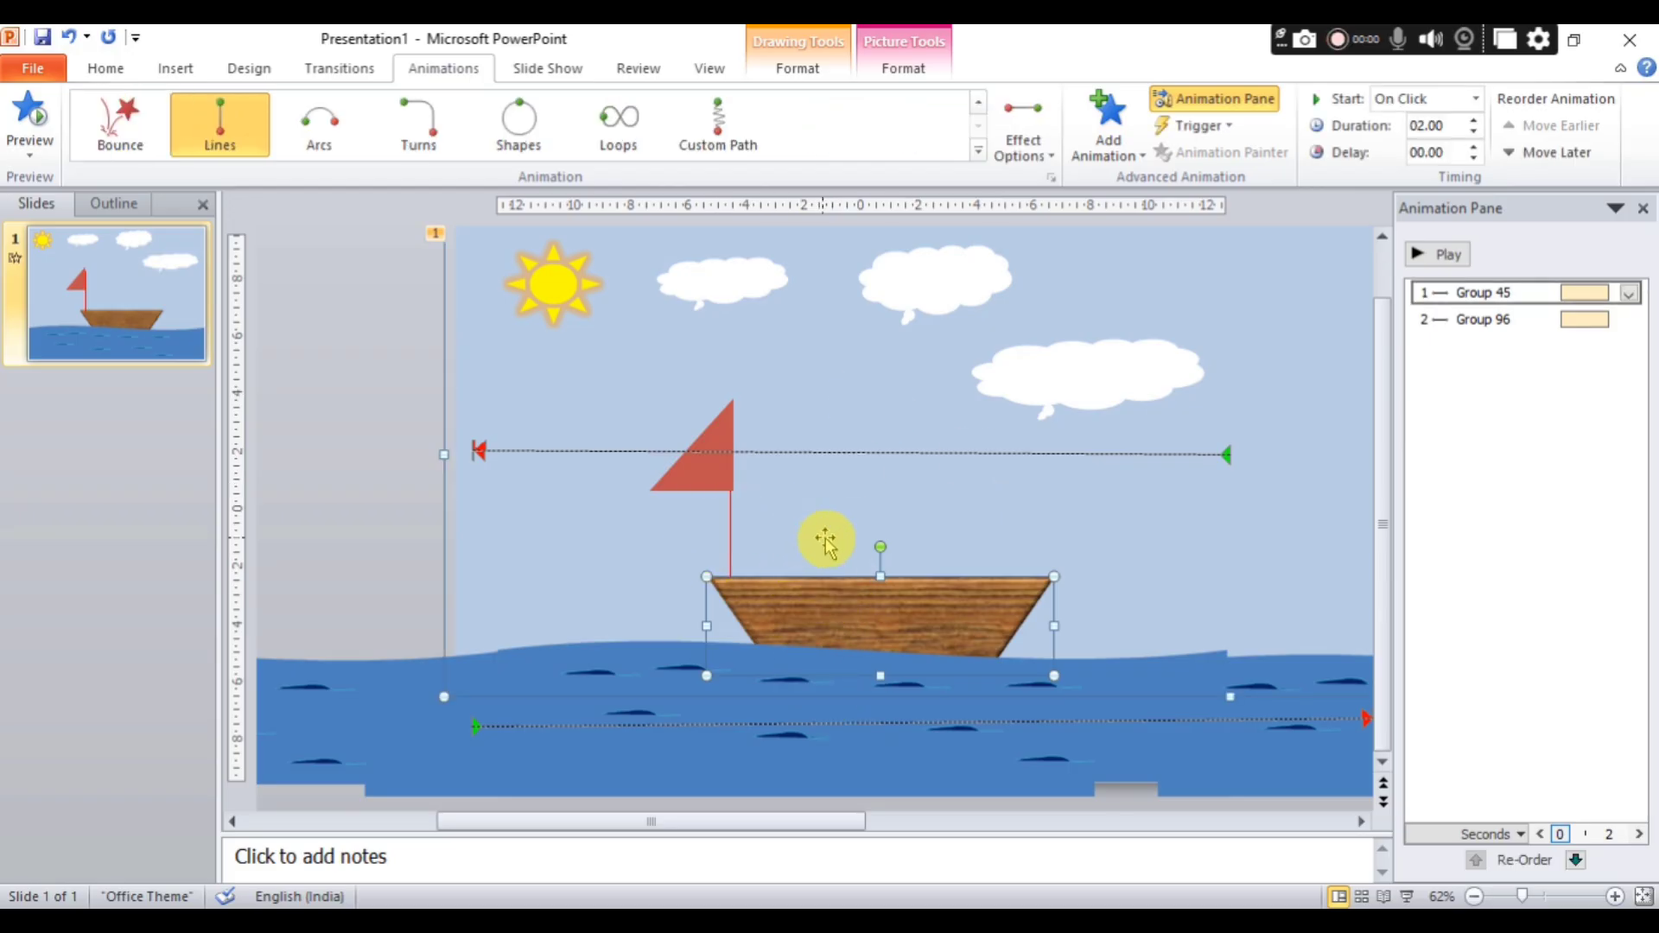
left_click_drag(856, 611, 849, 610)
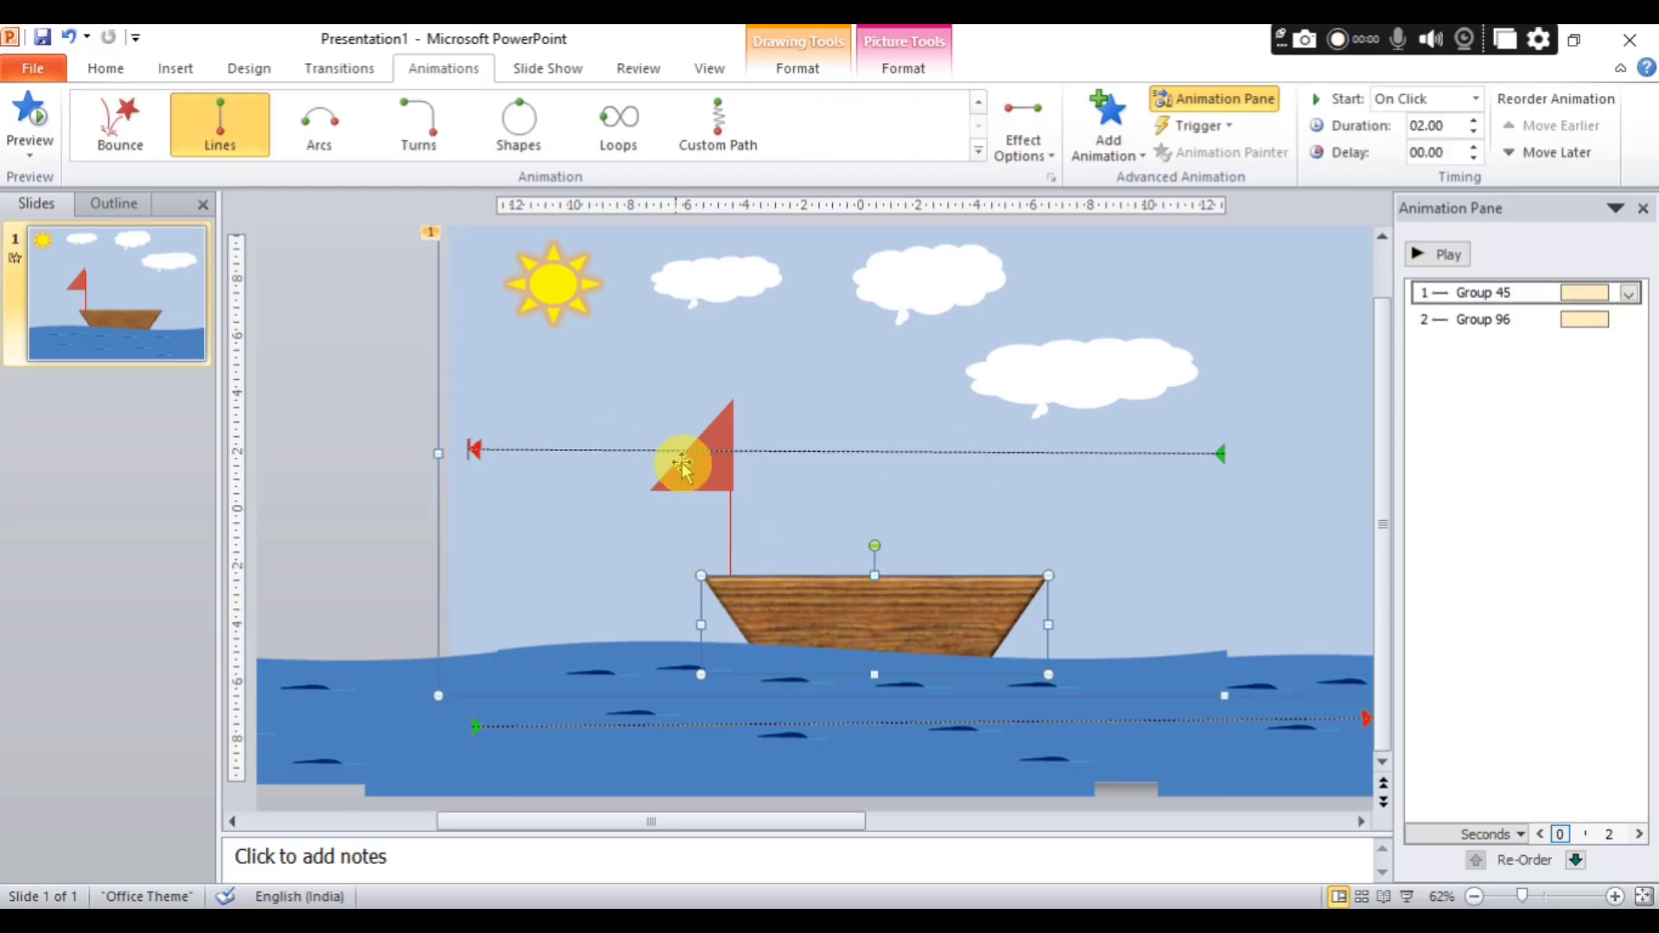
left_click(703, 478)
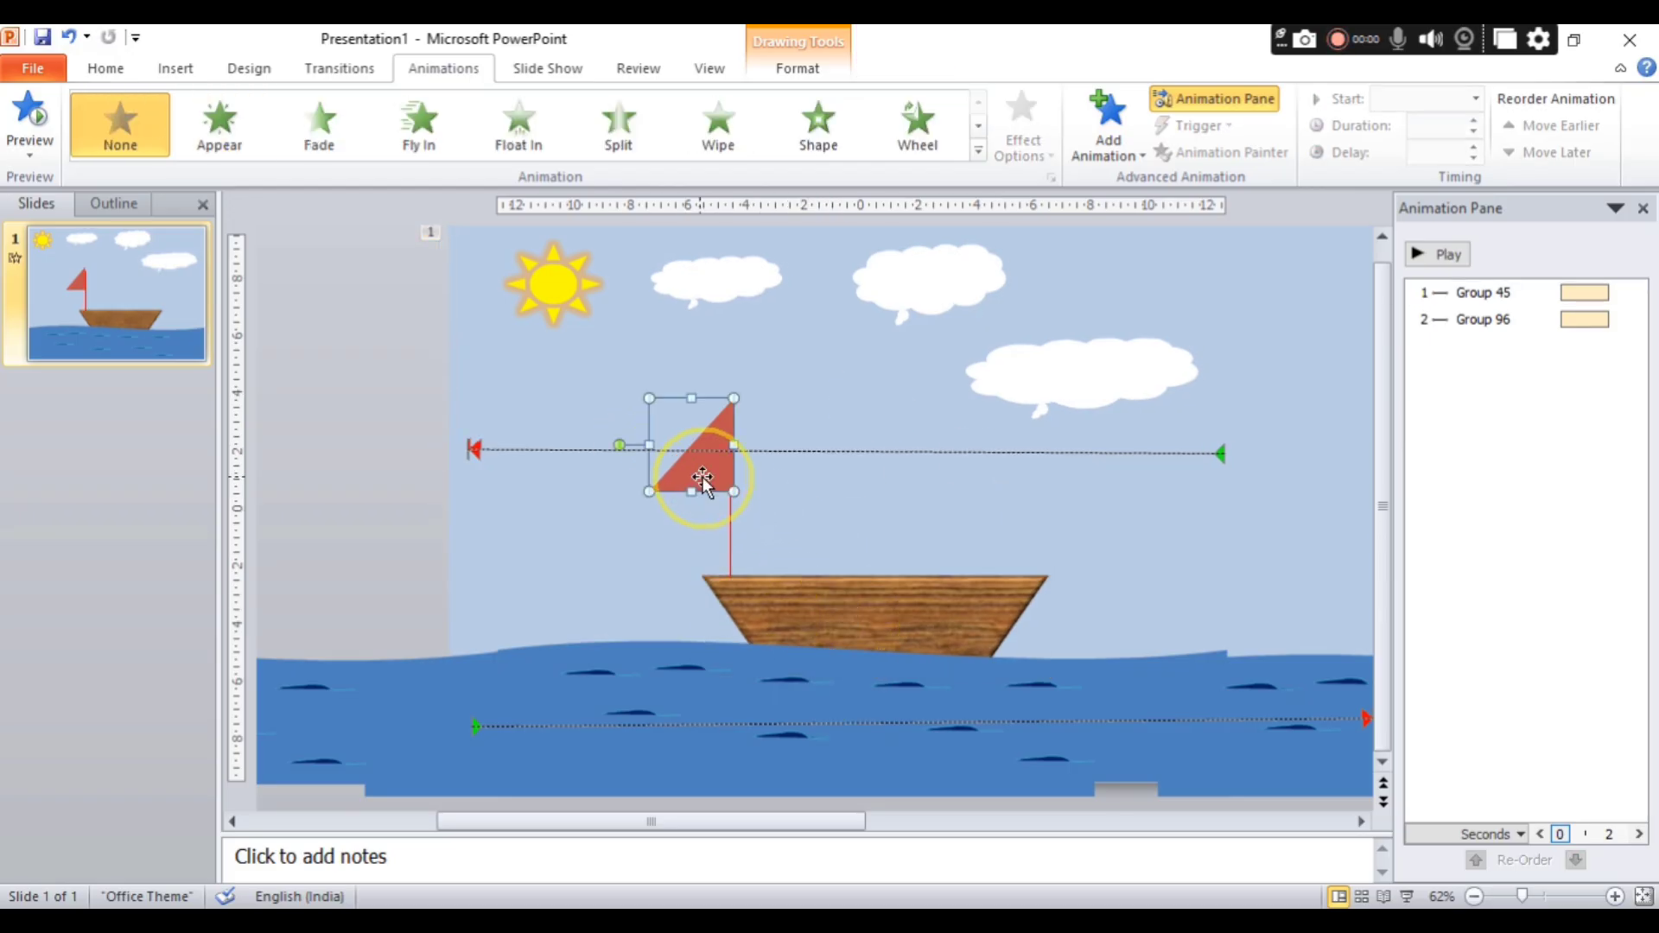
left_click(813, 615, "shift")
right_click(807, 617)
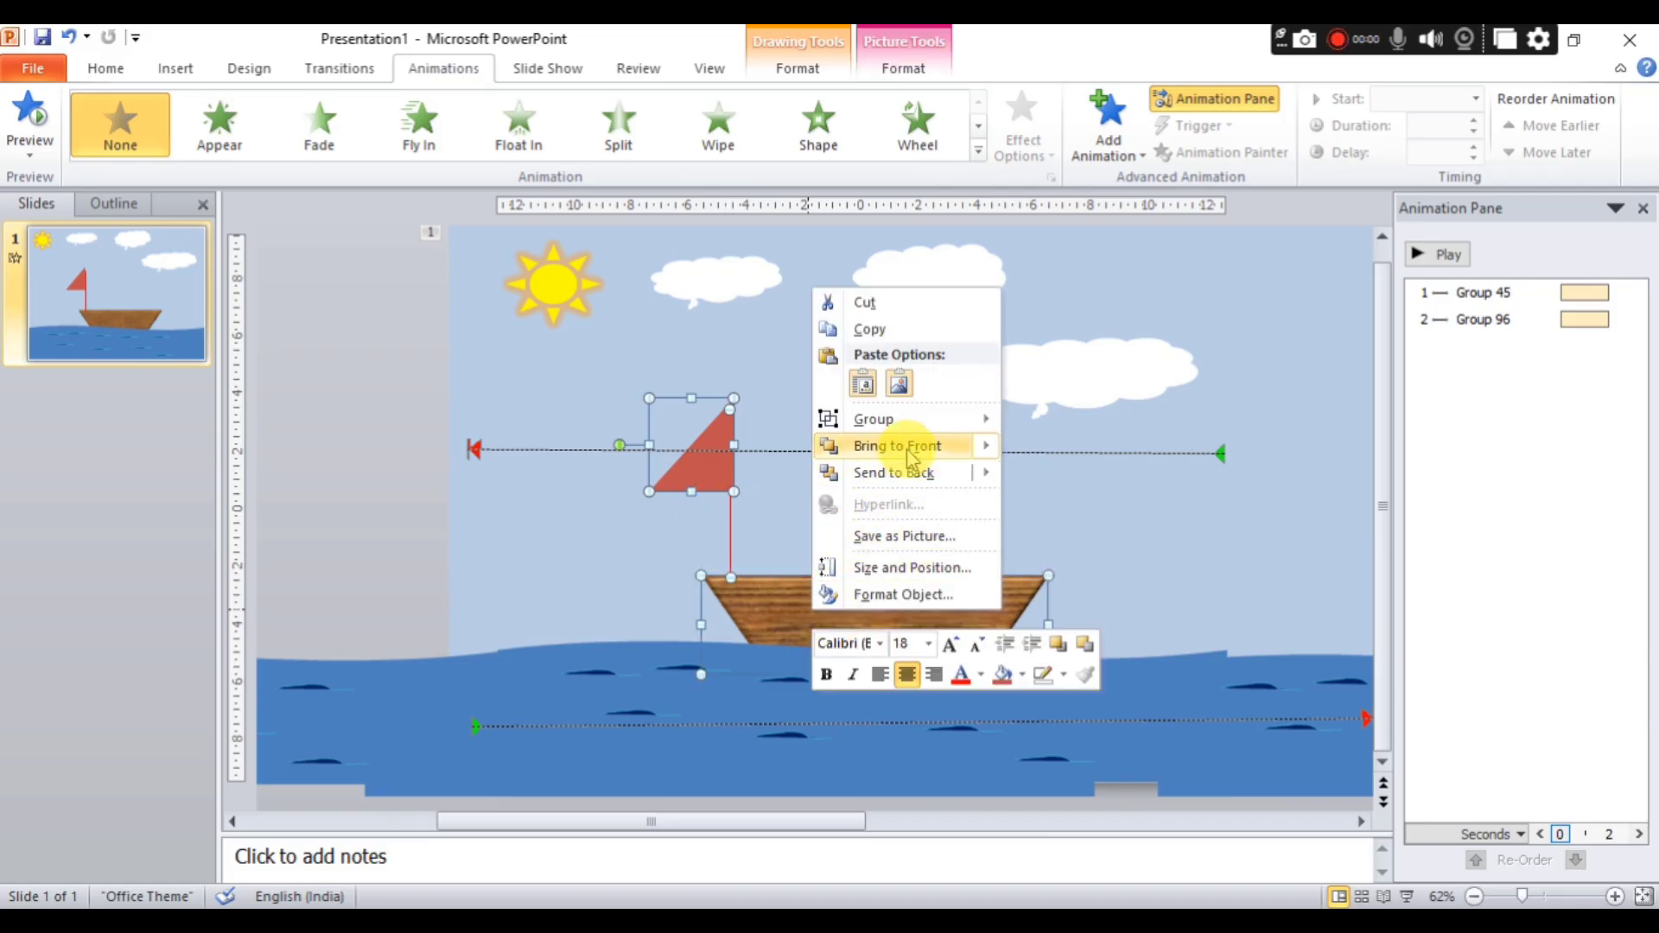
mouse_move(921, 419)
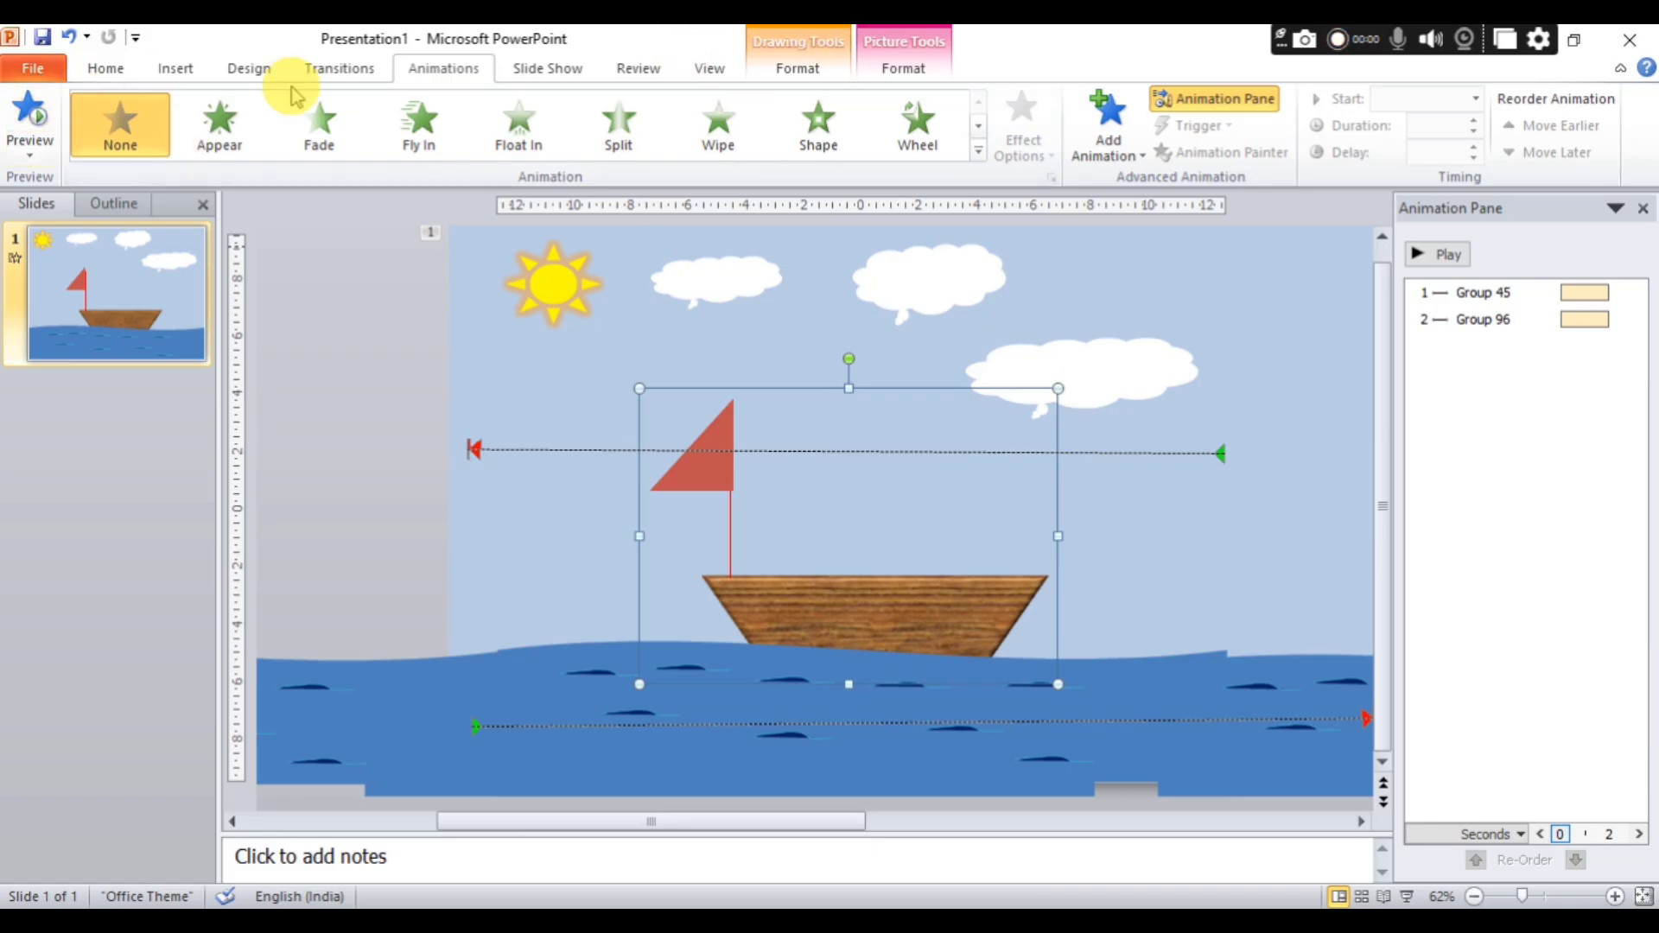
Apply the Spin emphasis effect to the boat group with a custom 10° clockwise amount and auto-reverse, and play the animation.
left_click(979, 150)
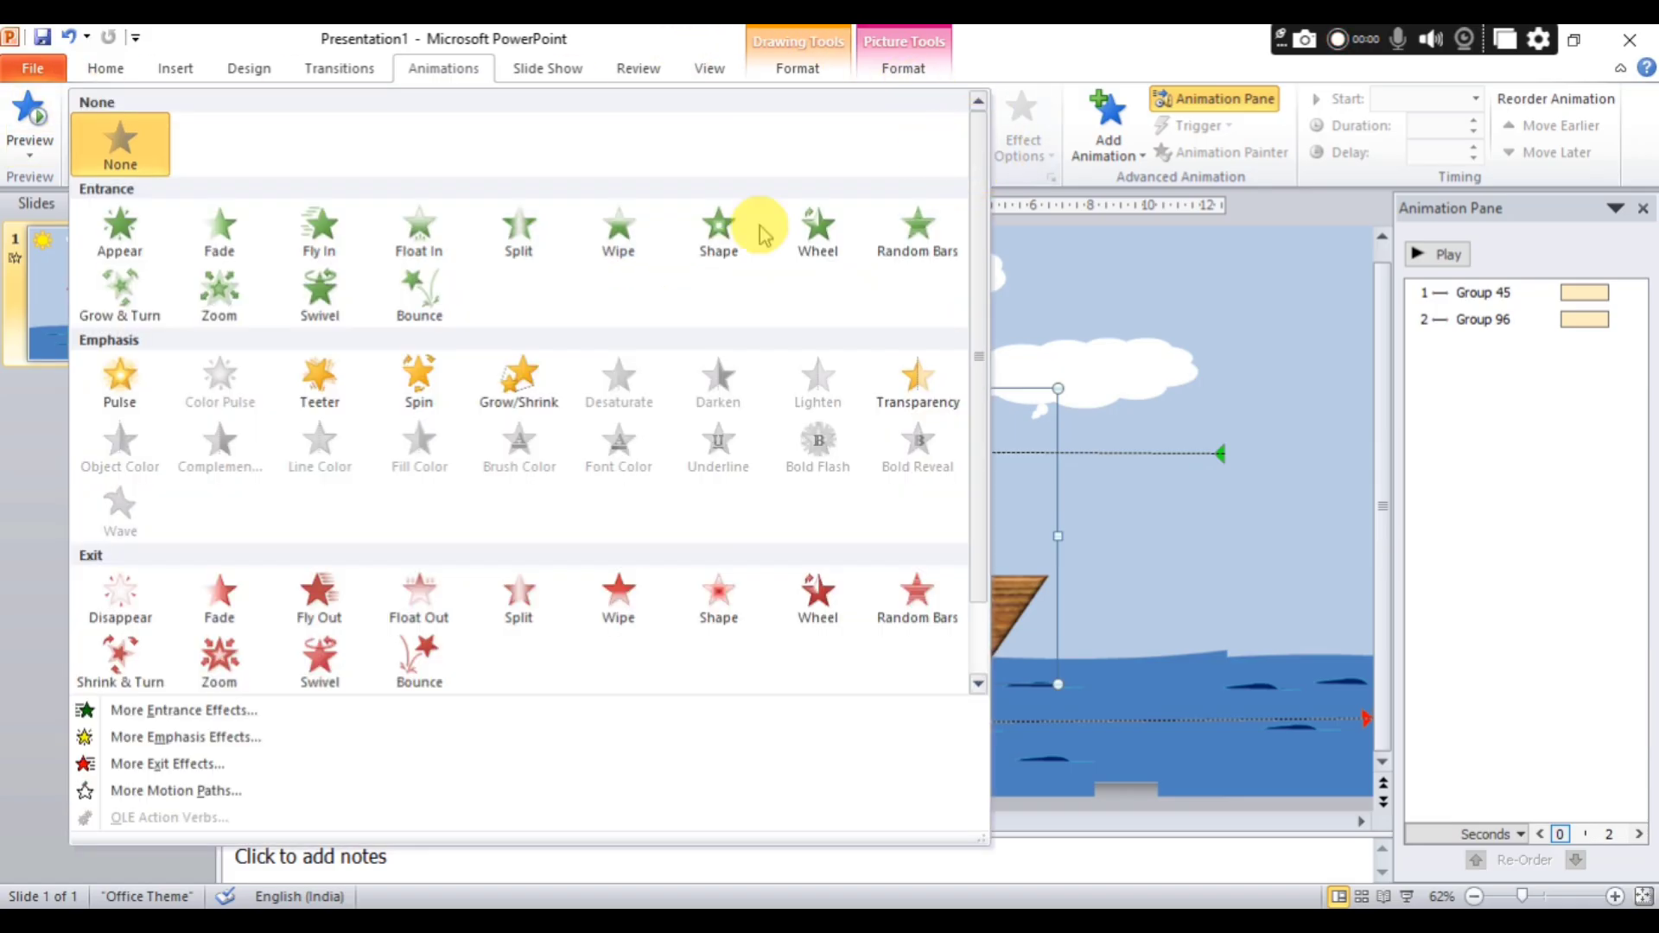
left_click(408, 383)
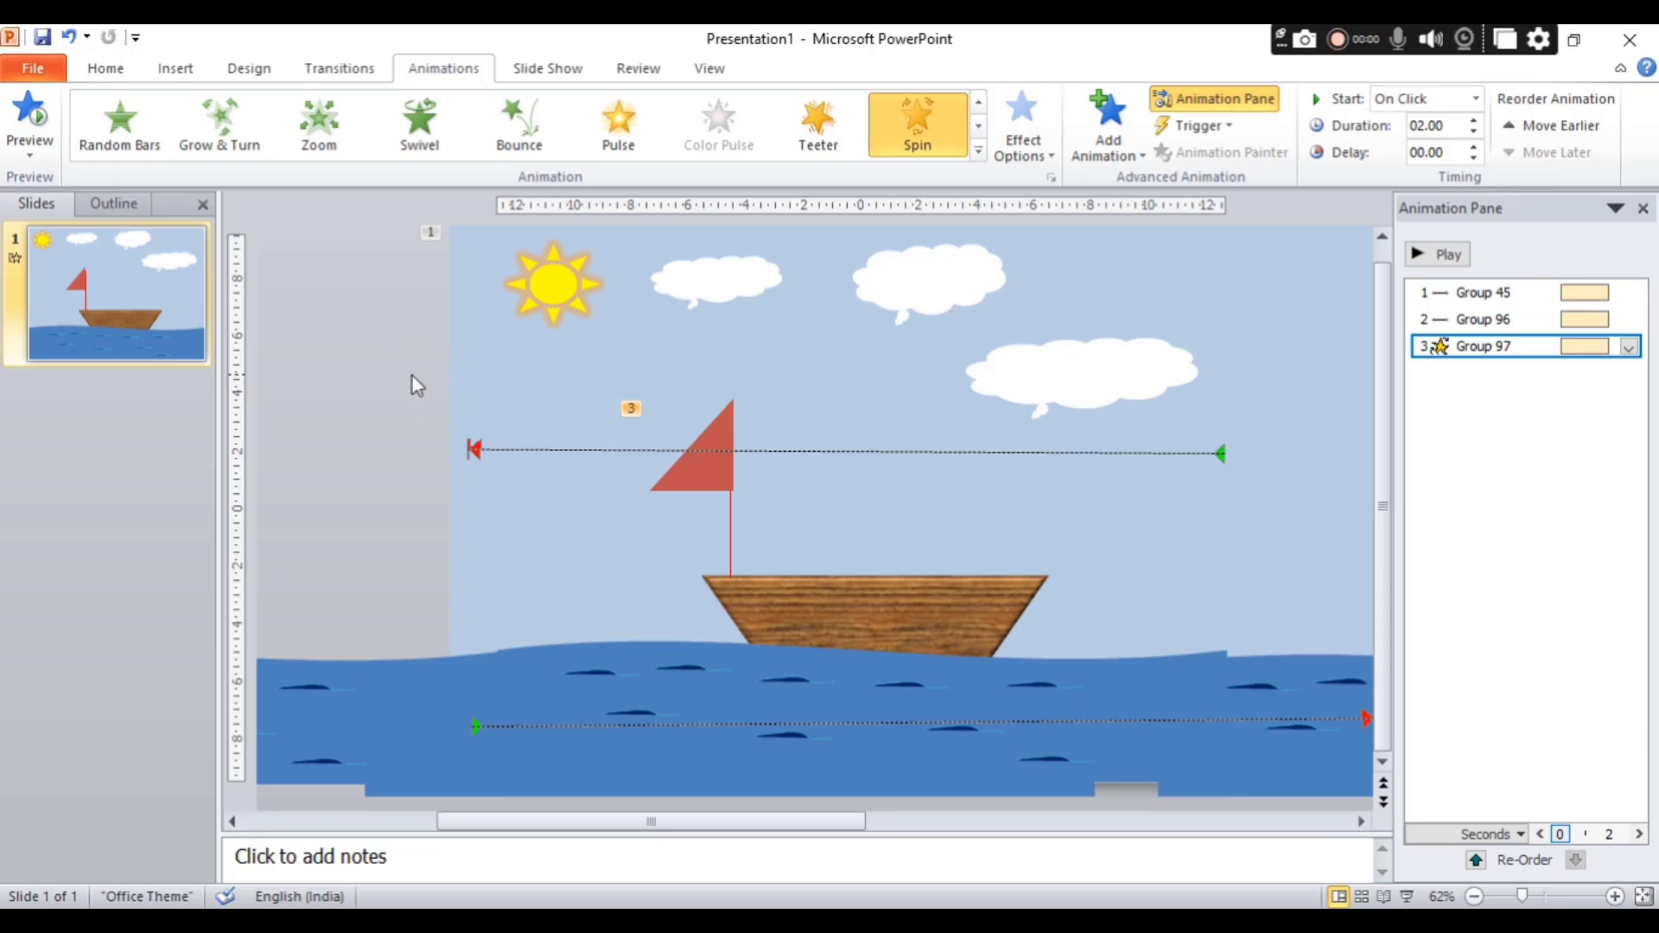
left_click(1027, 154)
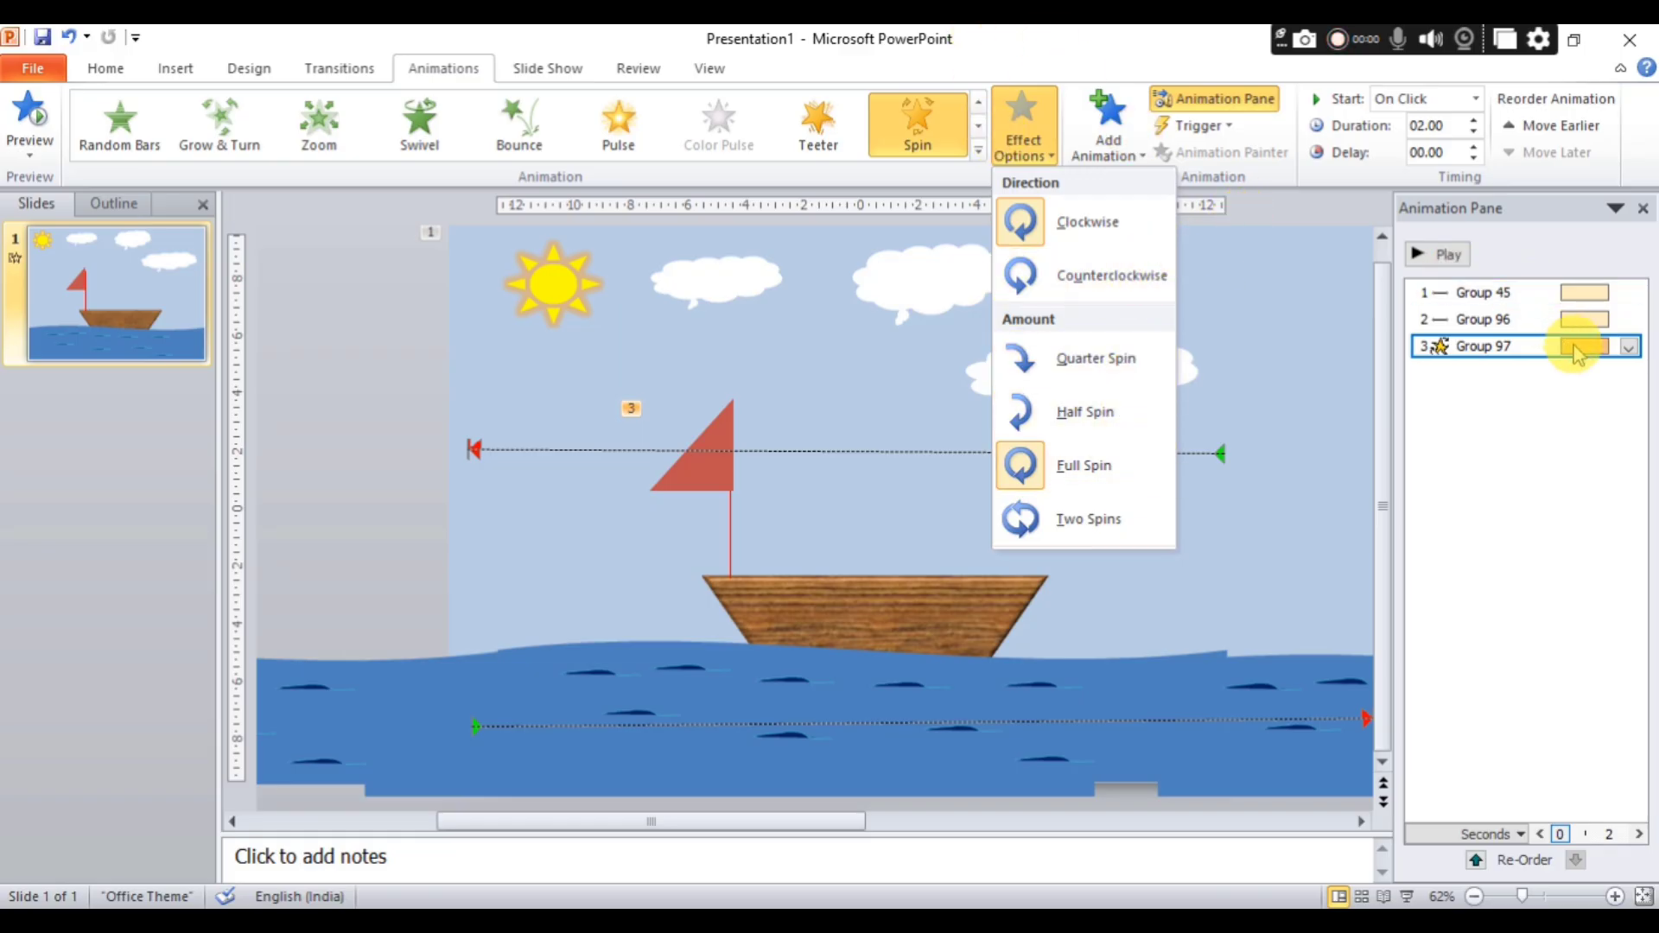
left_click(1629, 346)
left_click(1629, 347)
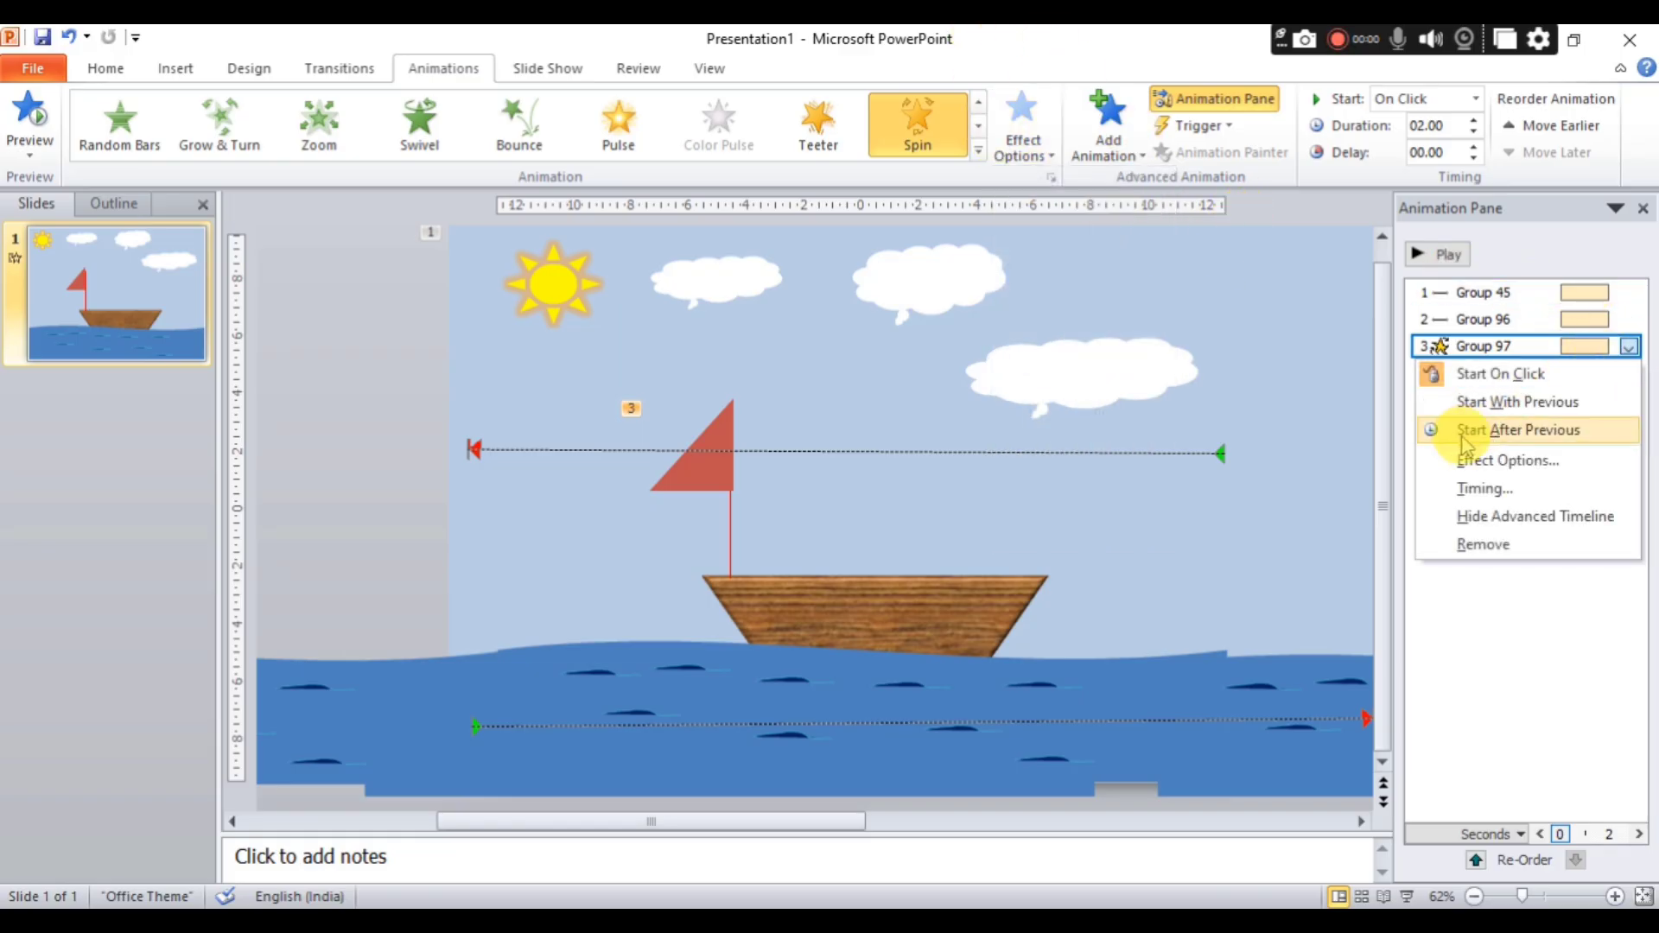
left_click(1501, 462)
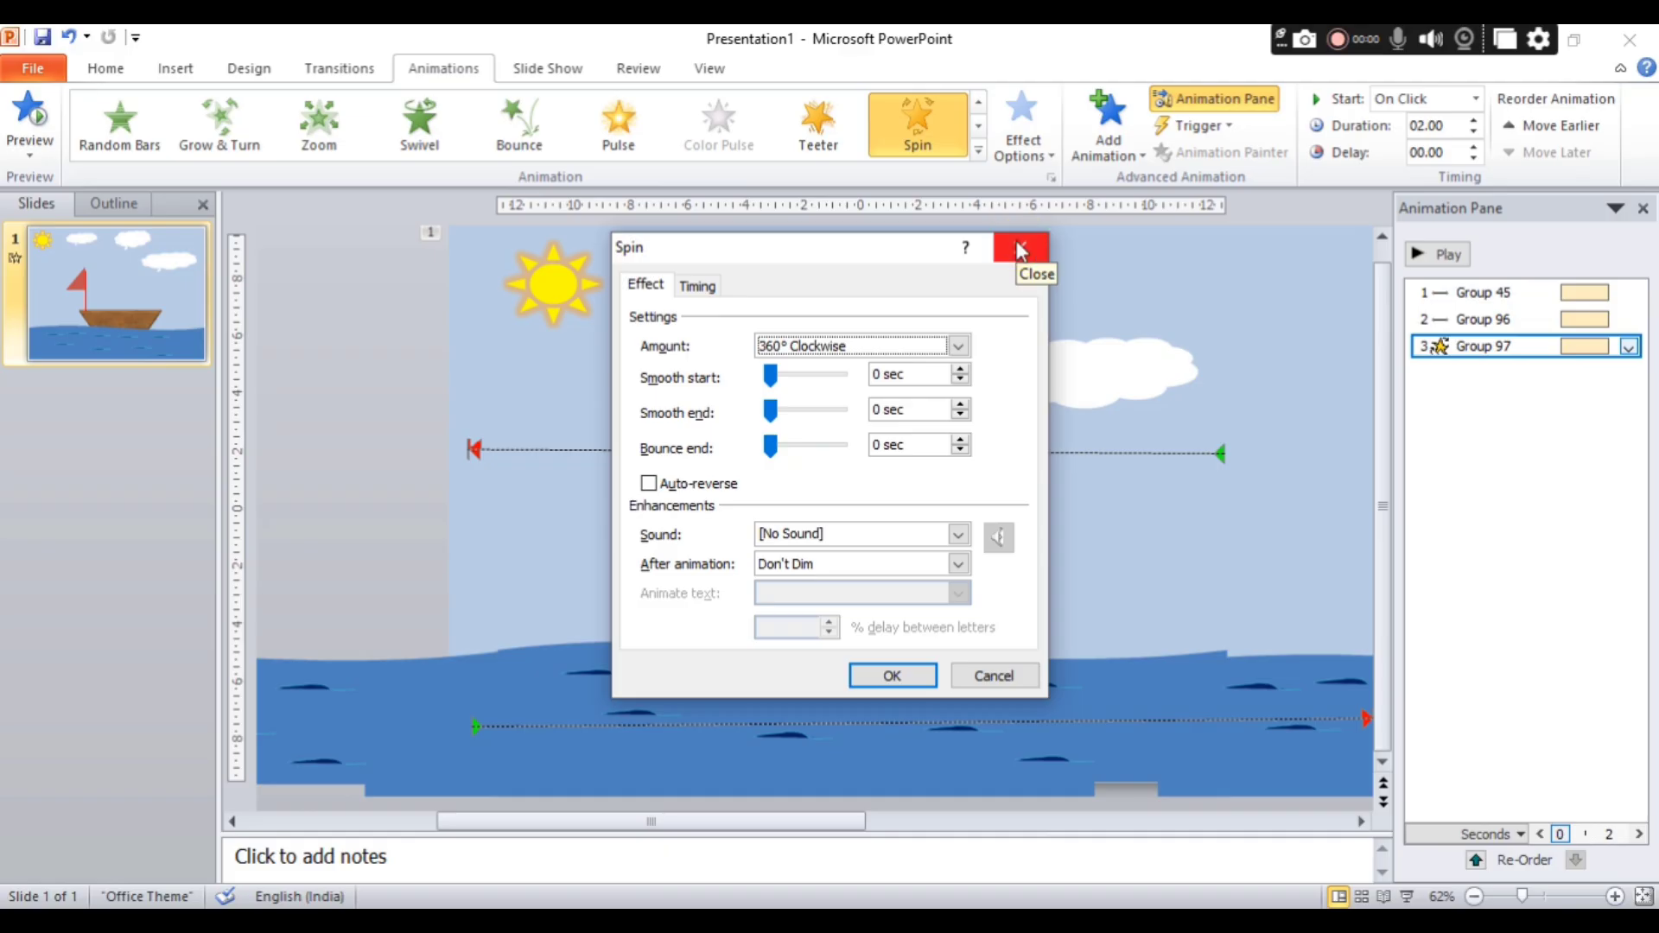
left_click(958, 347)
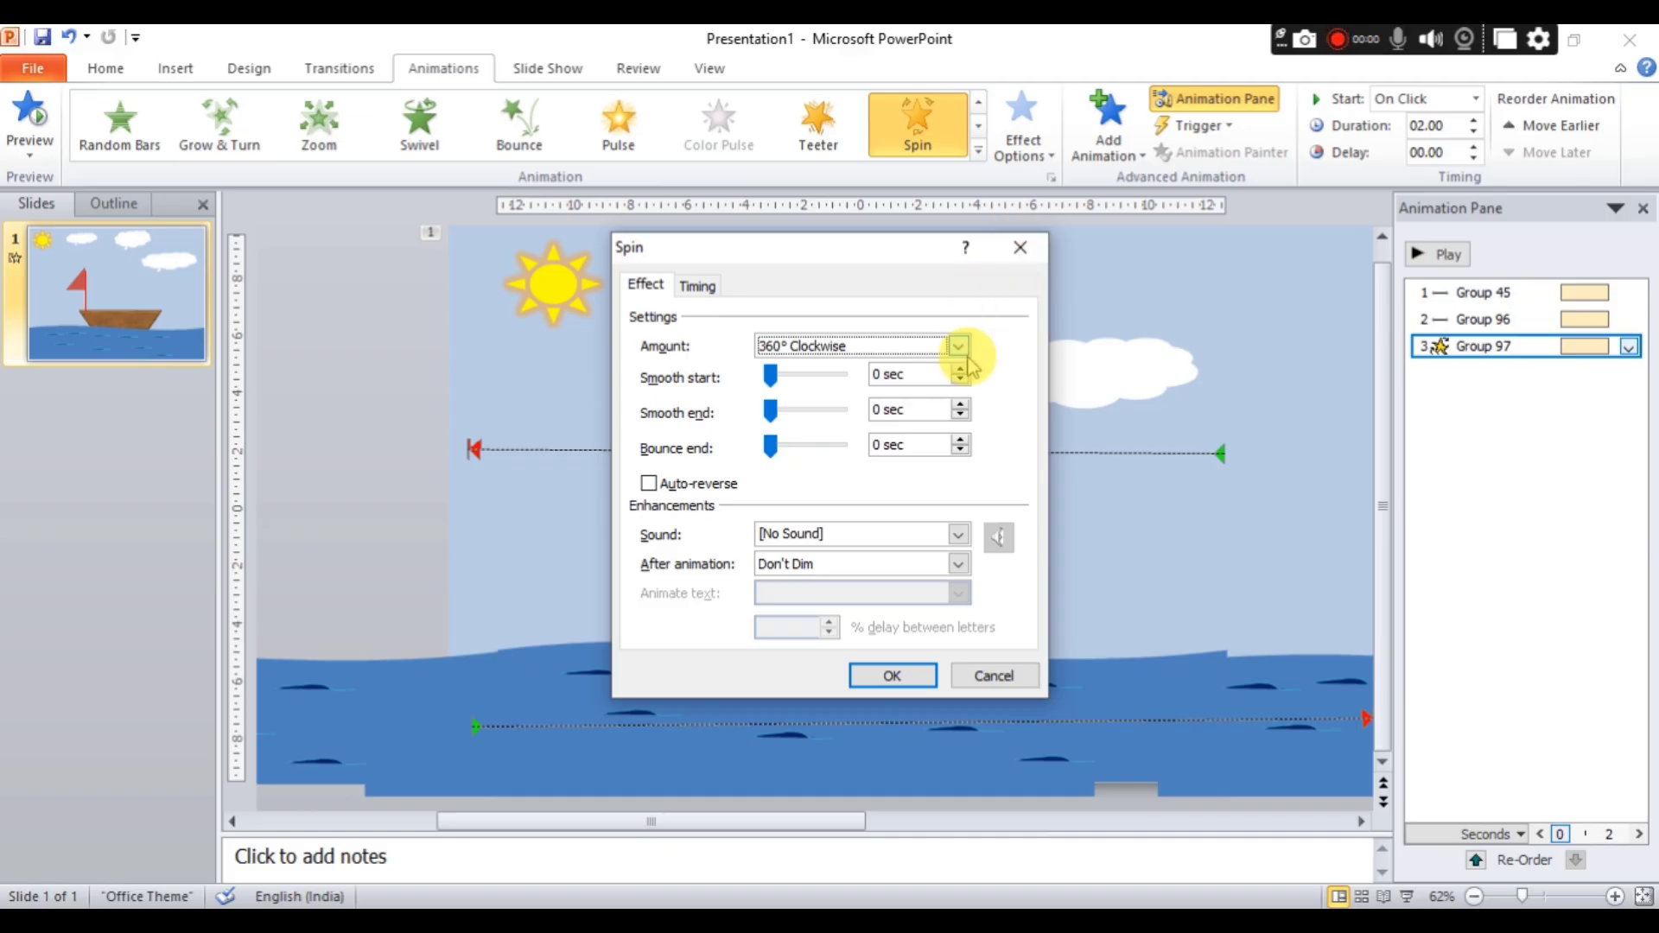
left_click(884, 482)
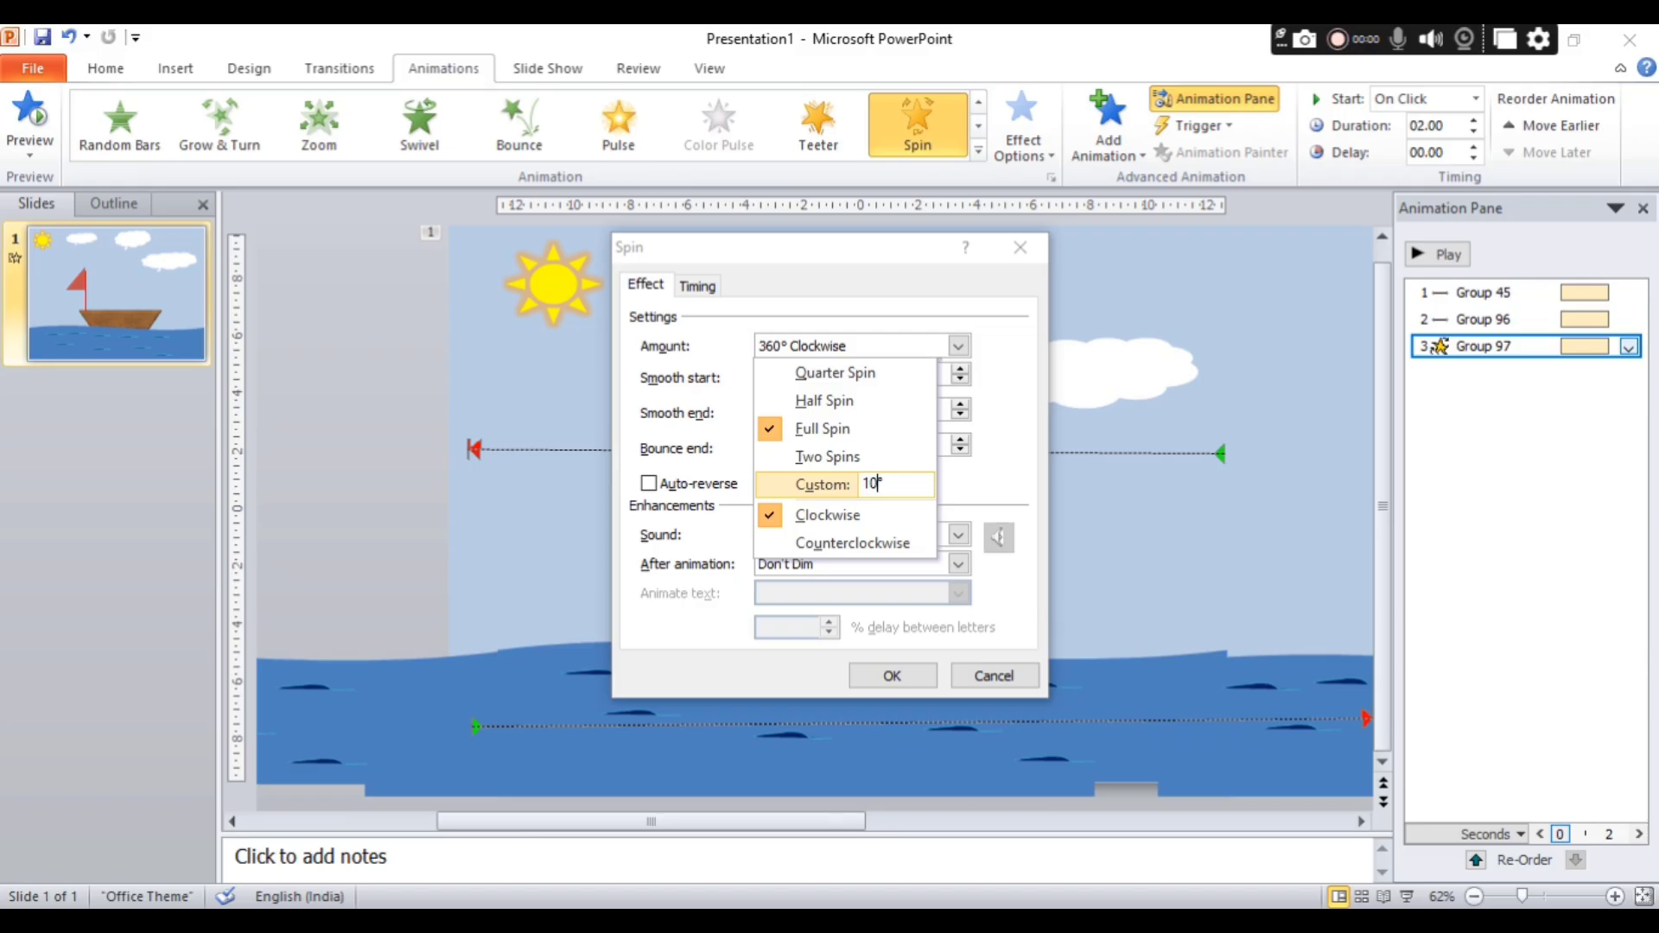
left_click(977, 425)
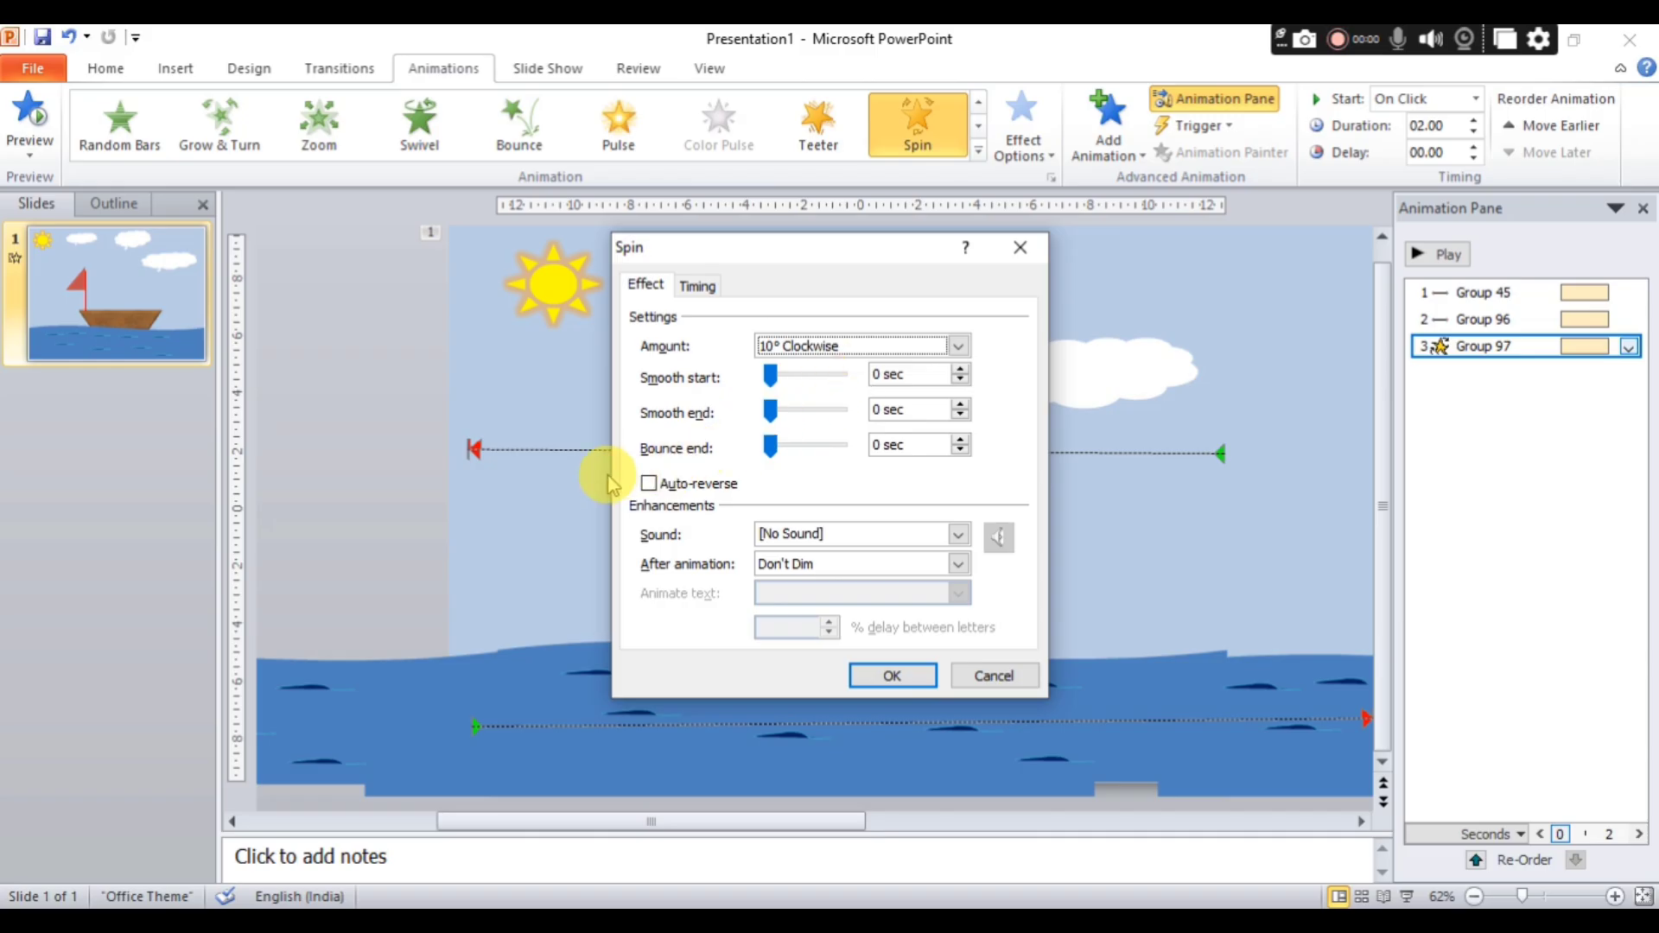
left_click(646, 483)
left_click(893, 675)
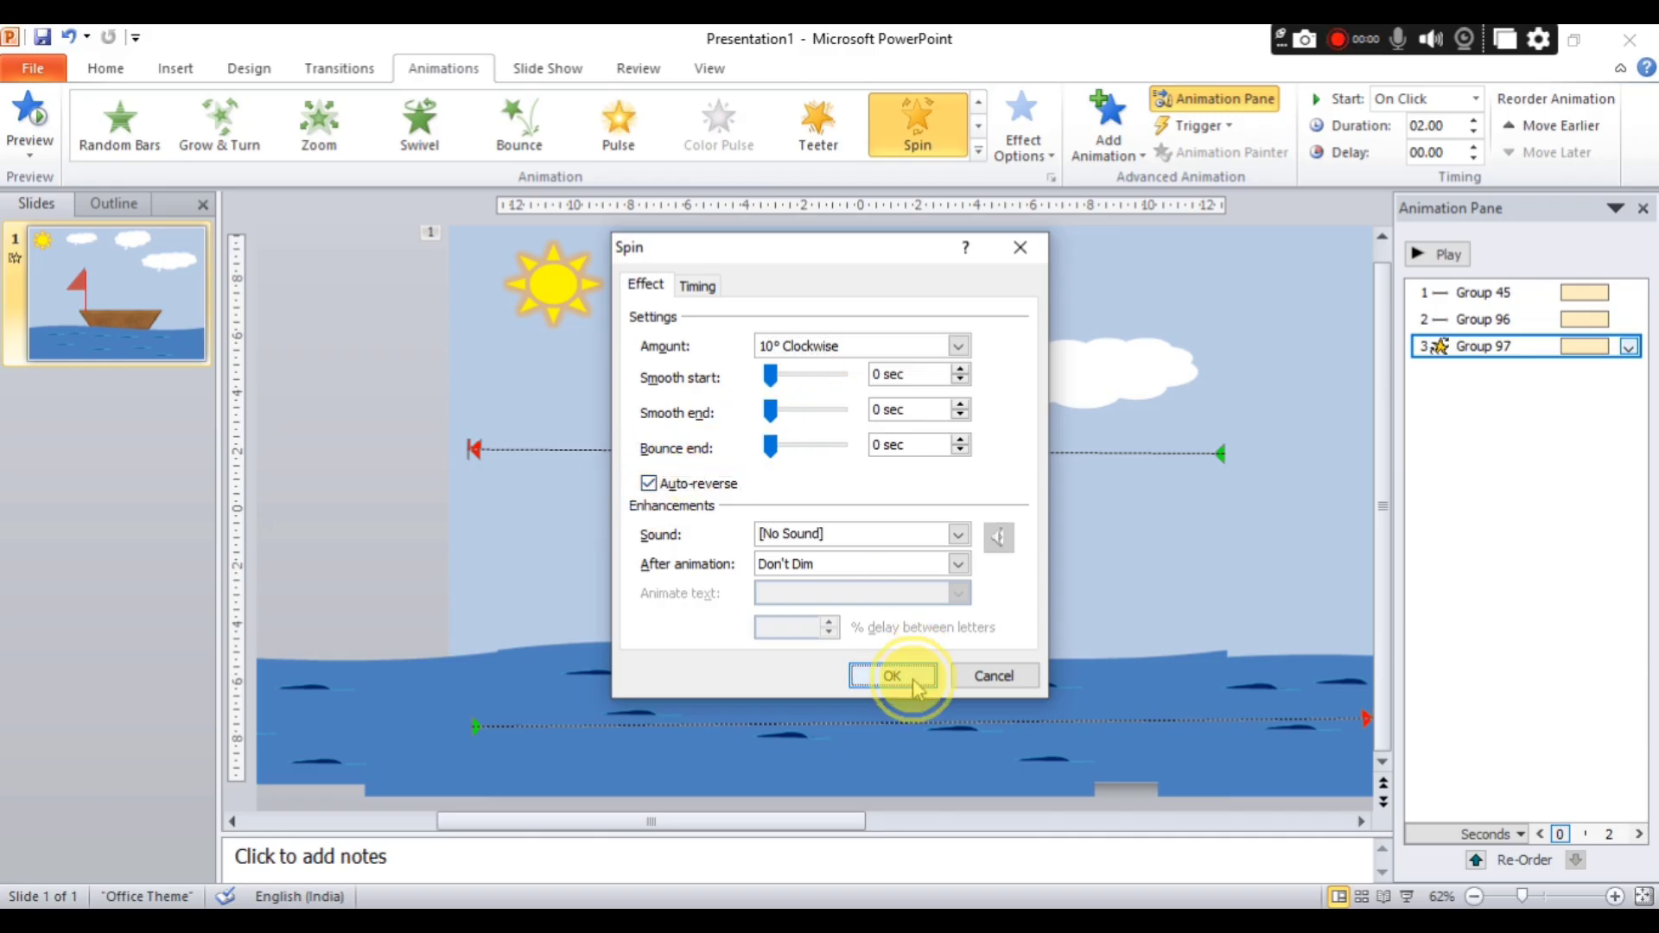
left_click(1440, 255)
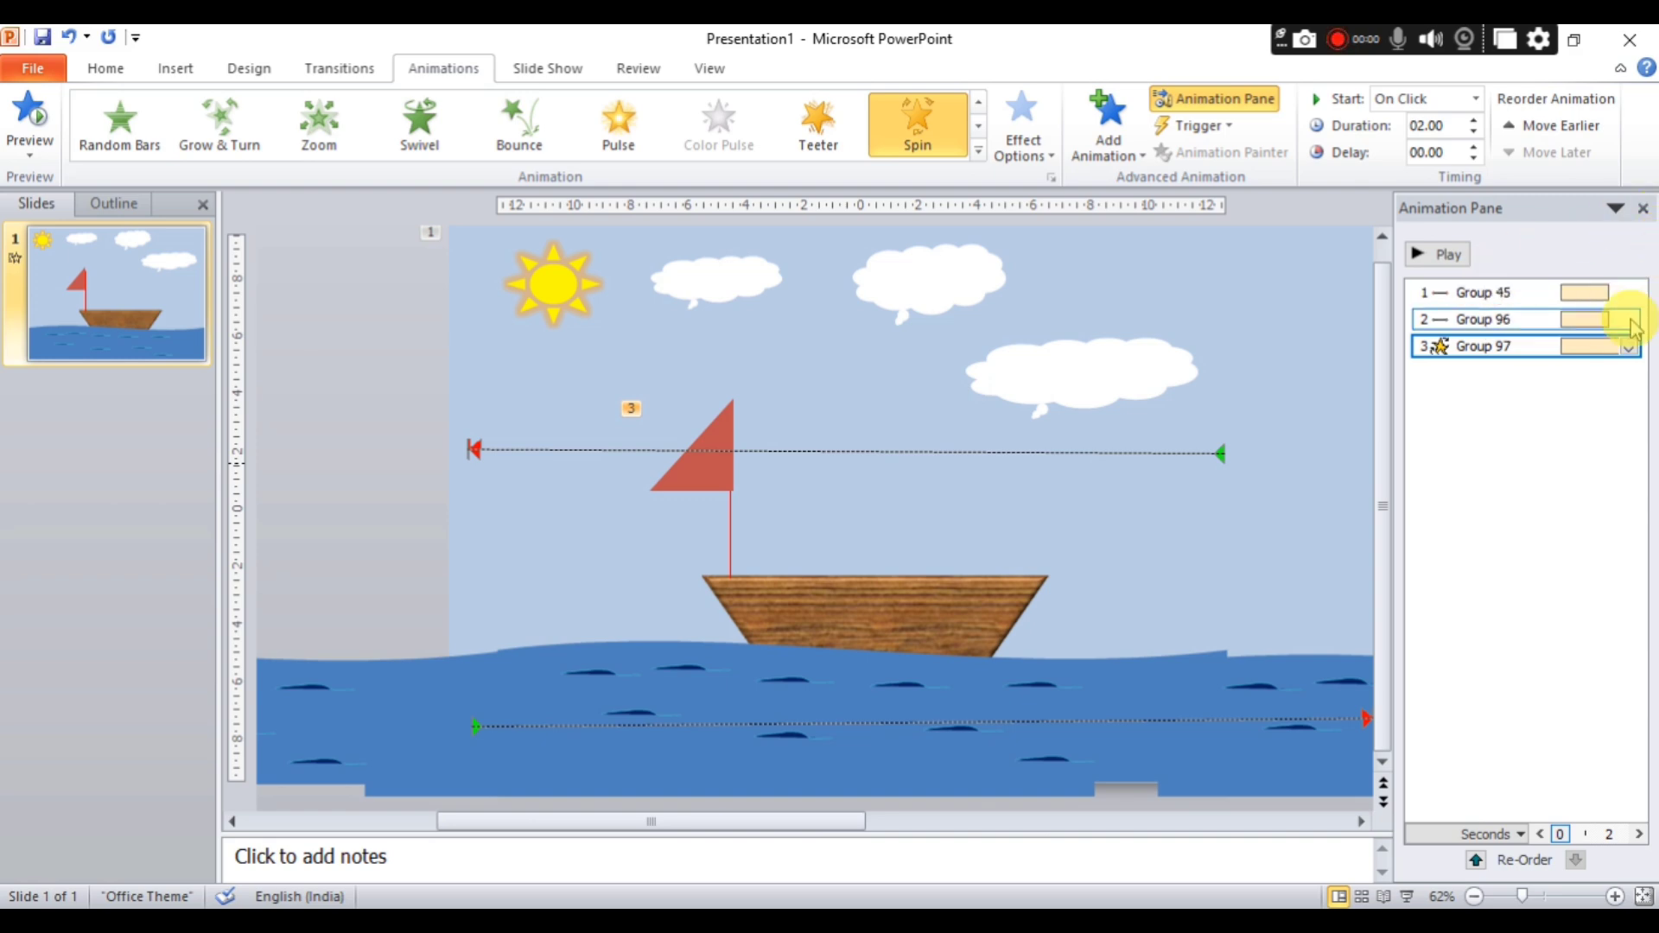
Set the boat group's Spin effect to repeat 5 times.
left_click(1626, 347)
left_click(1485, 489)
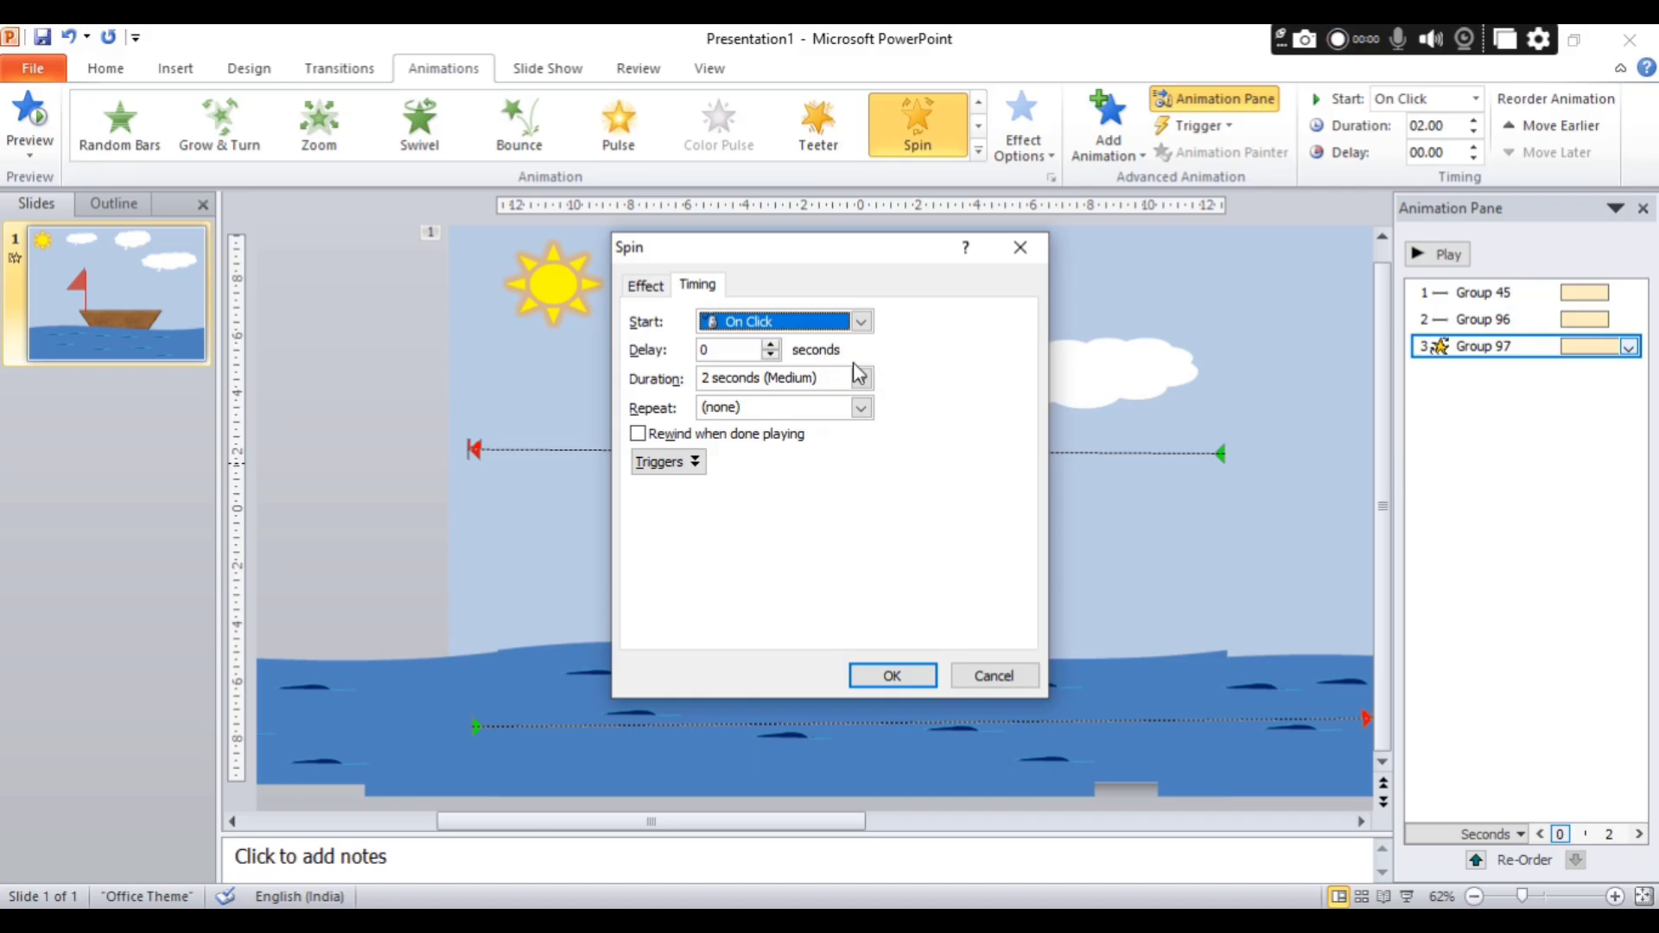
left_click(862, 407)
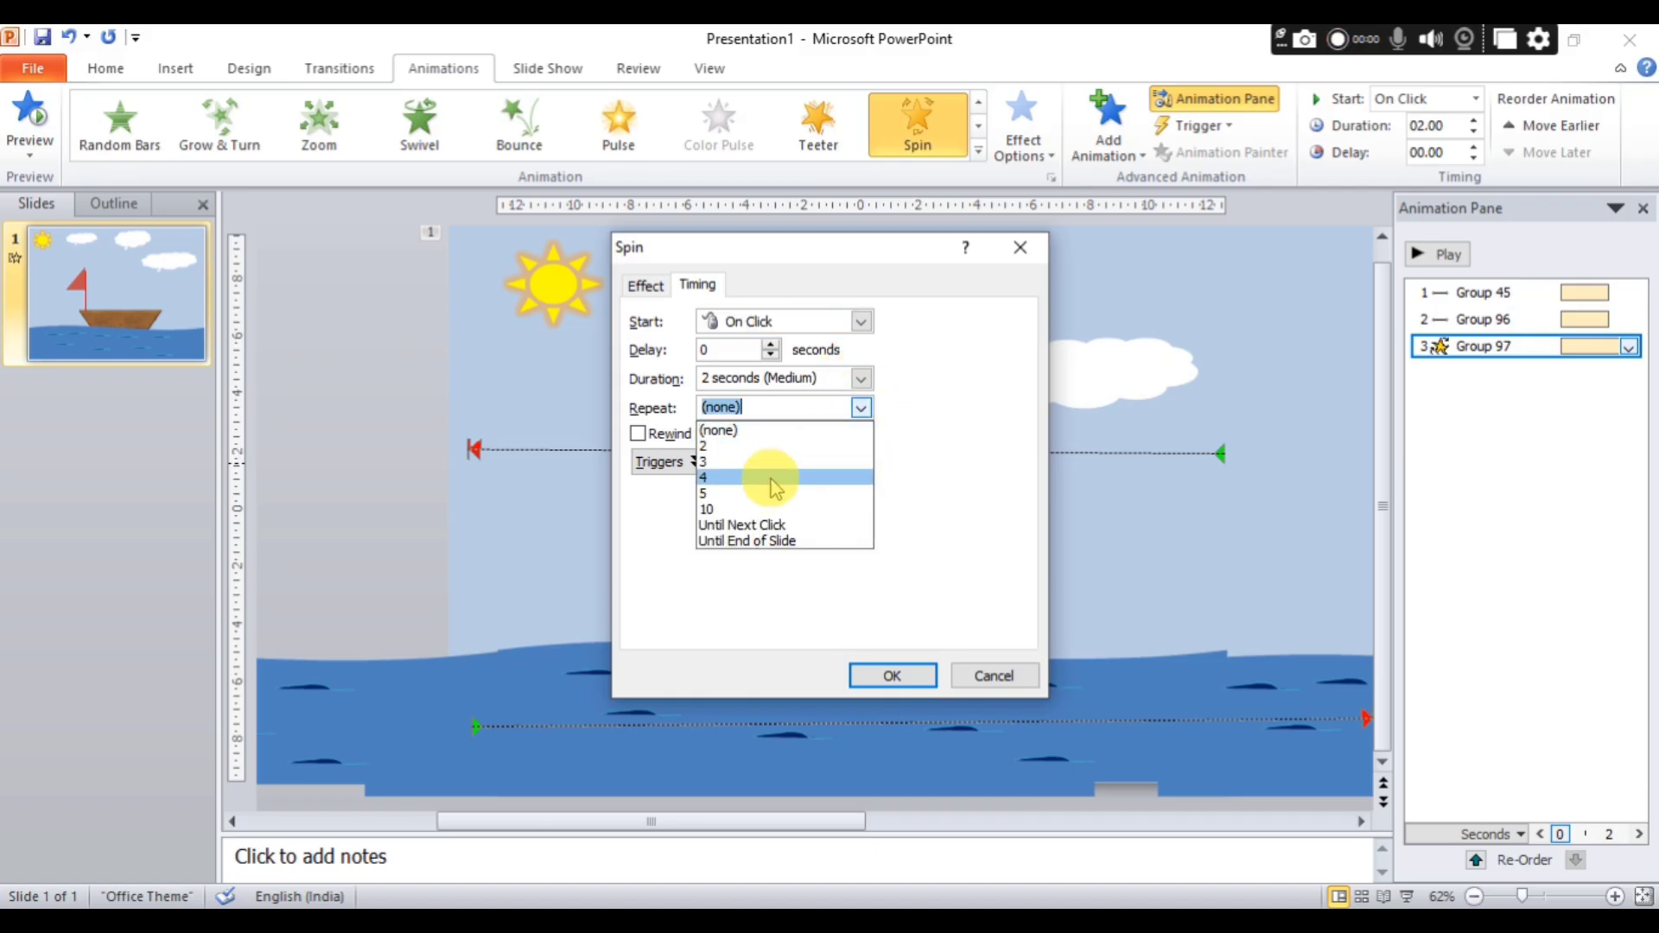
left_click(763, 500)
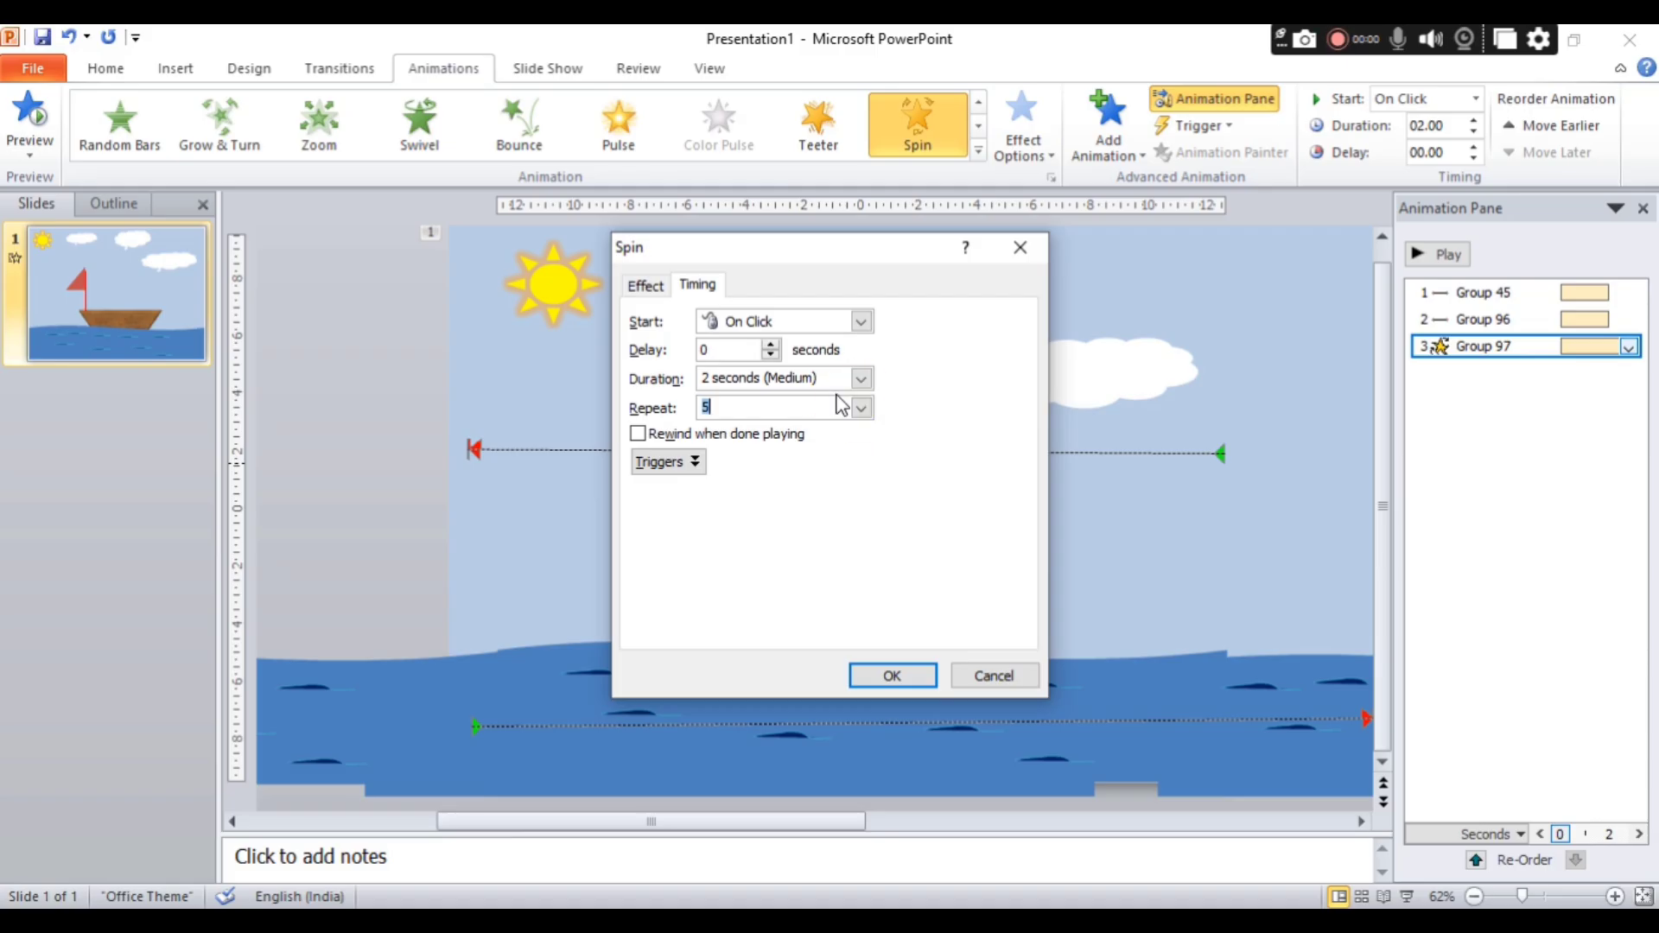
left_click(891, 675)
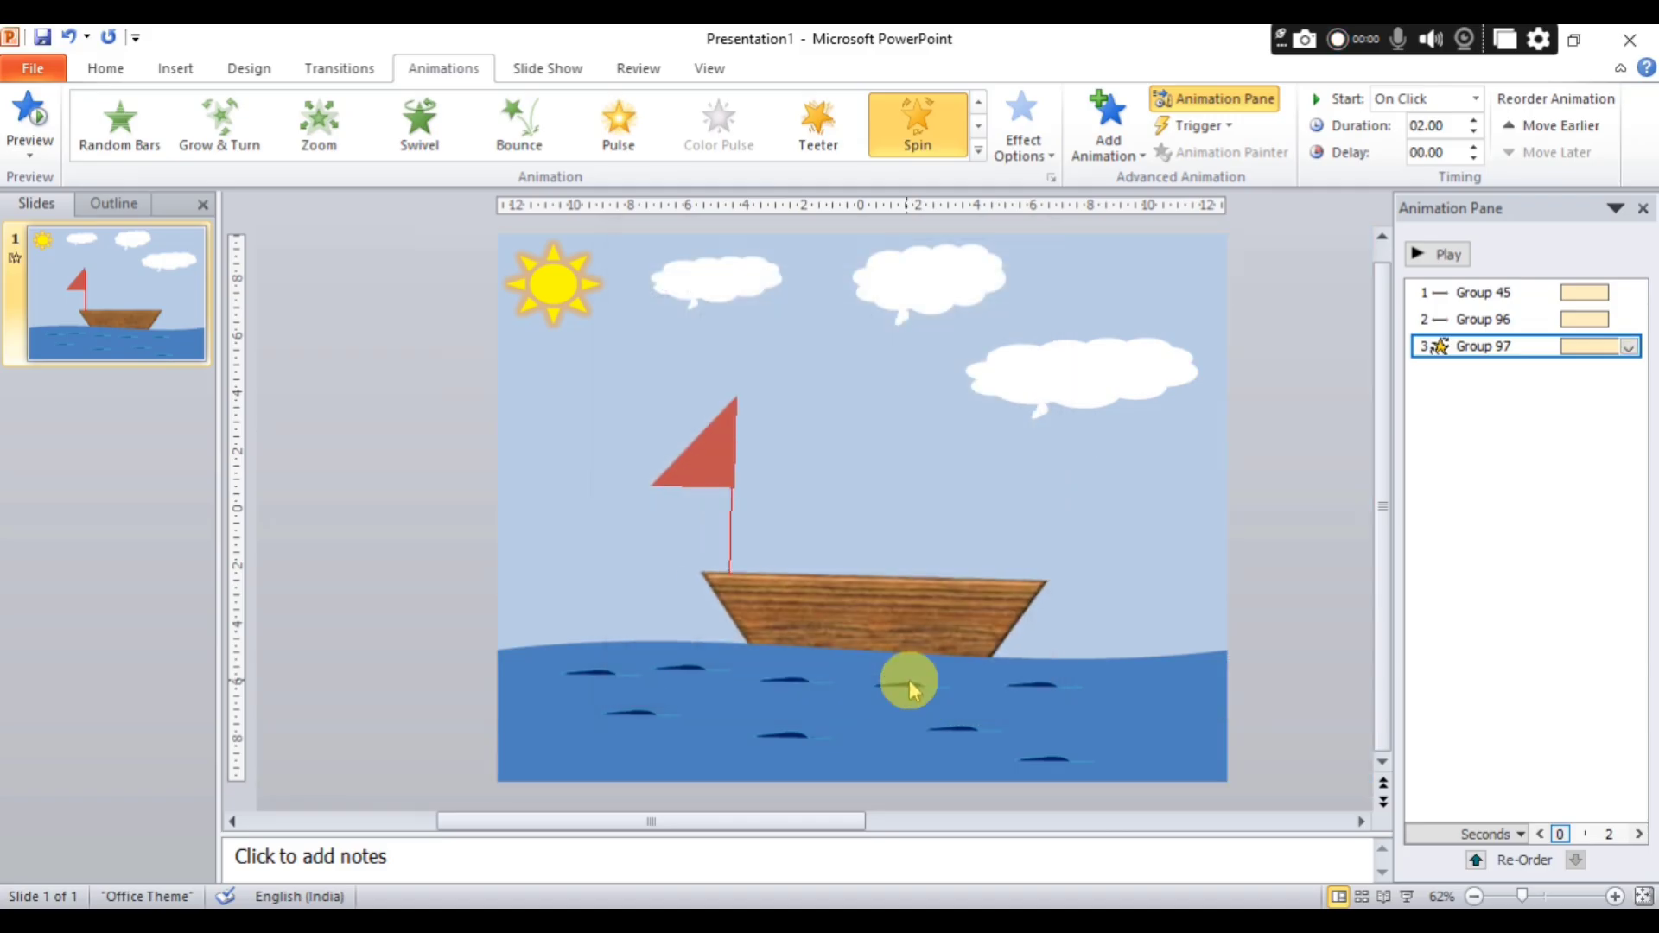
left_click(920, 609)
Set the cloud group's Left motion path to a smooth start of 0 seconds and 5 repeats.
left_click(1606, 293)
left_click(1631, 295)
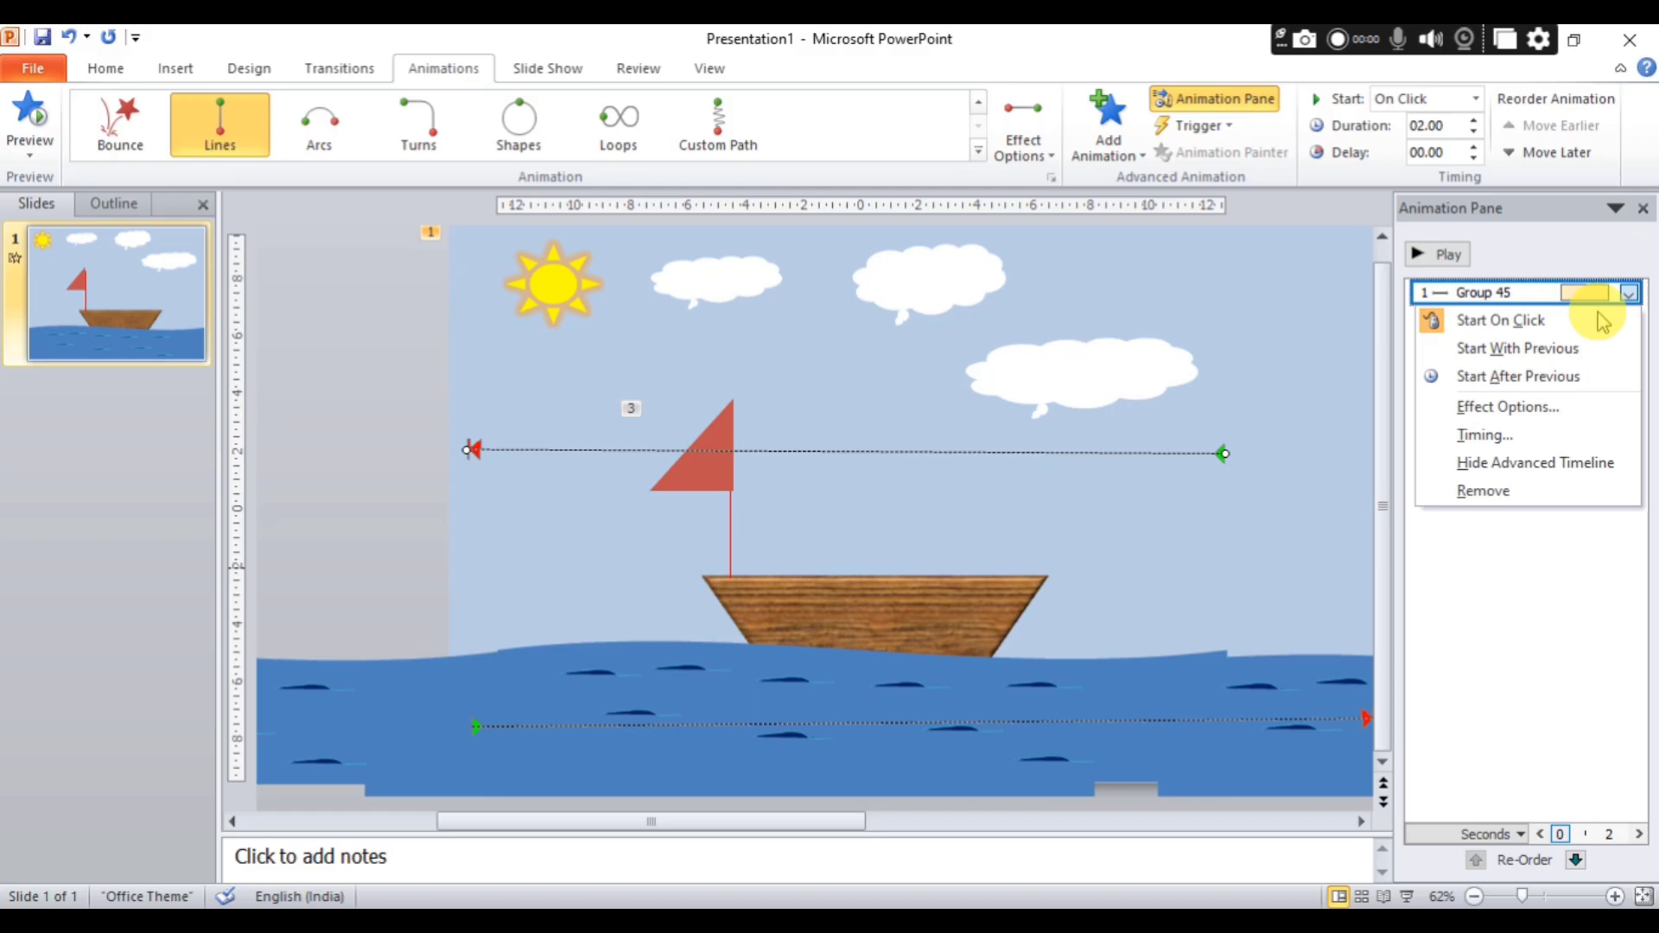
left_click(1519, 405)
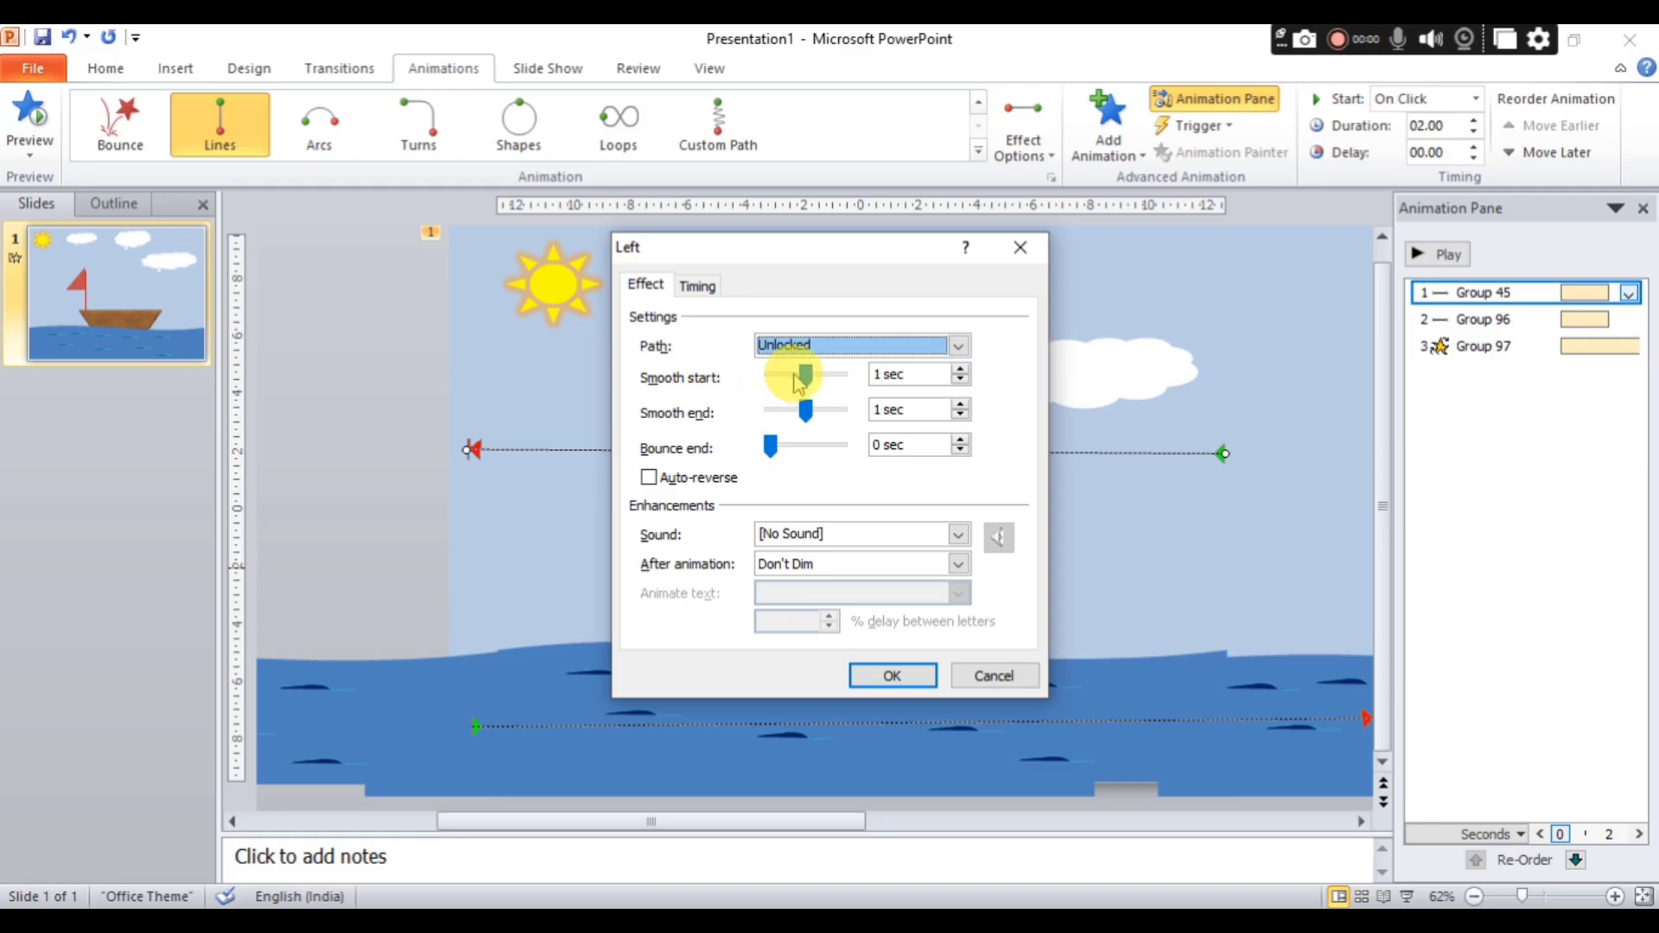
left_click_drag(800, 380, 754, 384)
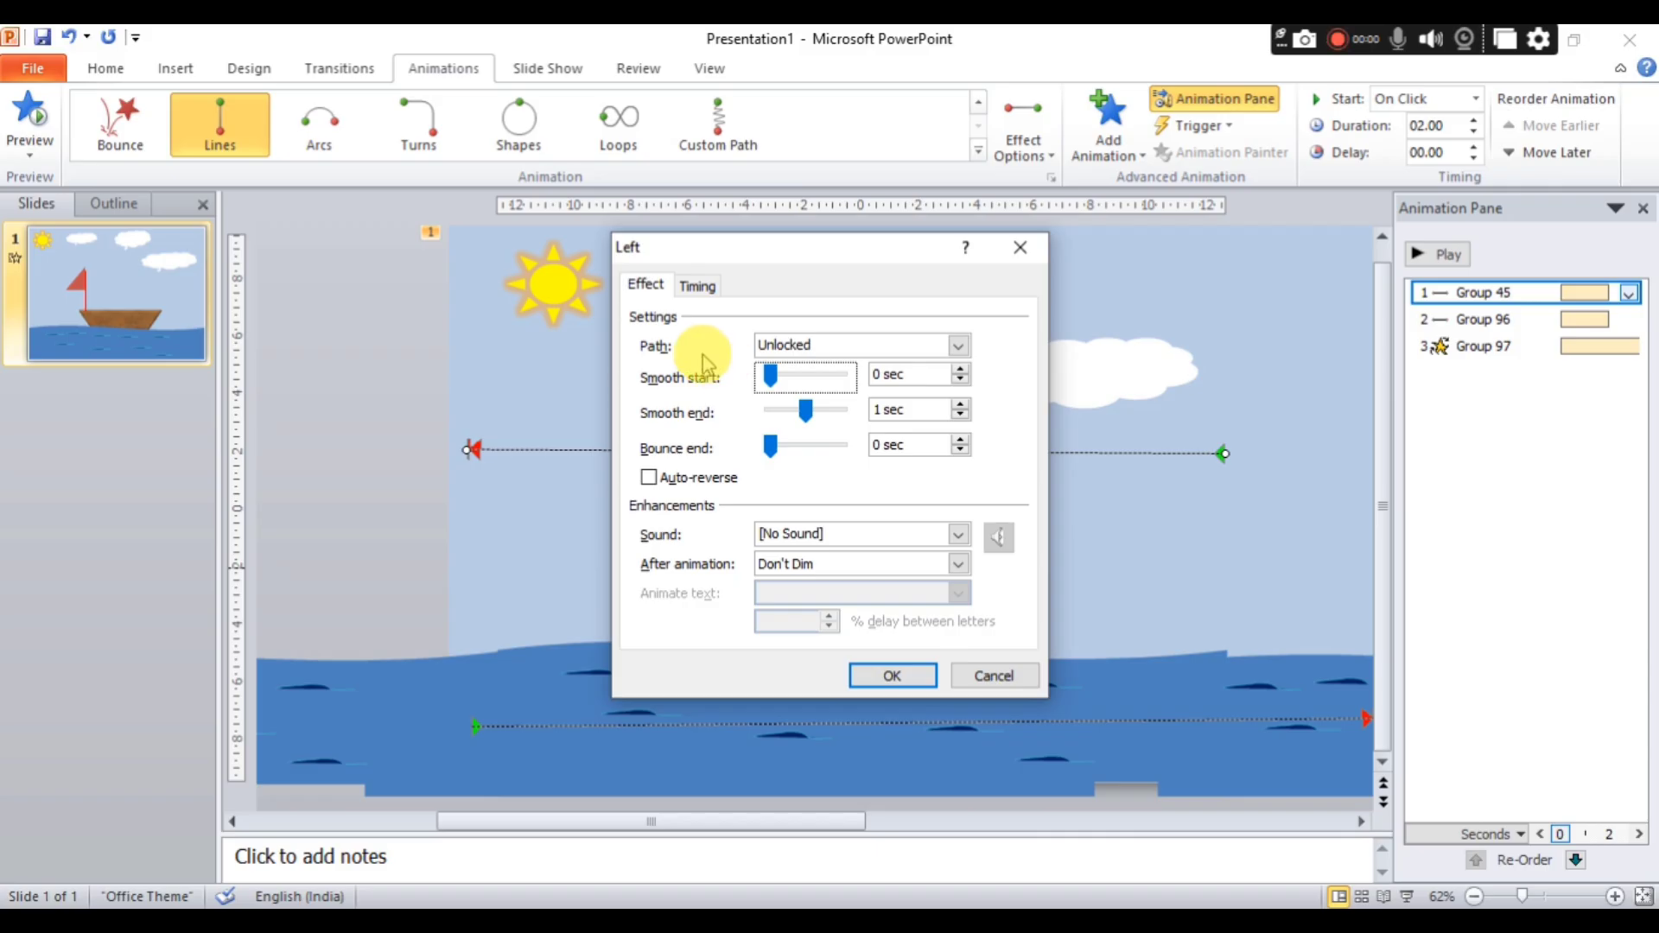
left_click(698, 287)
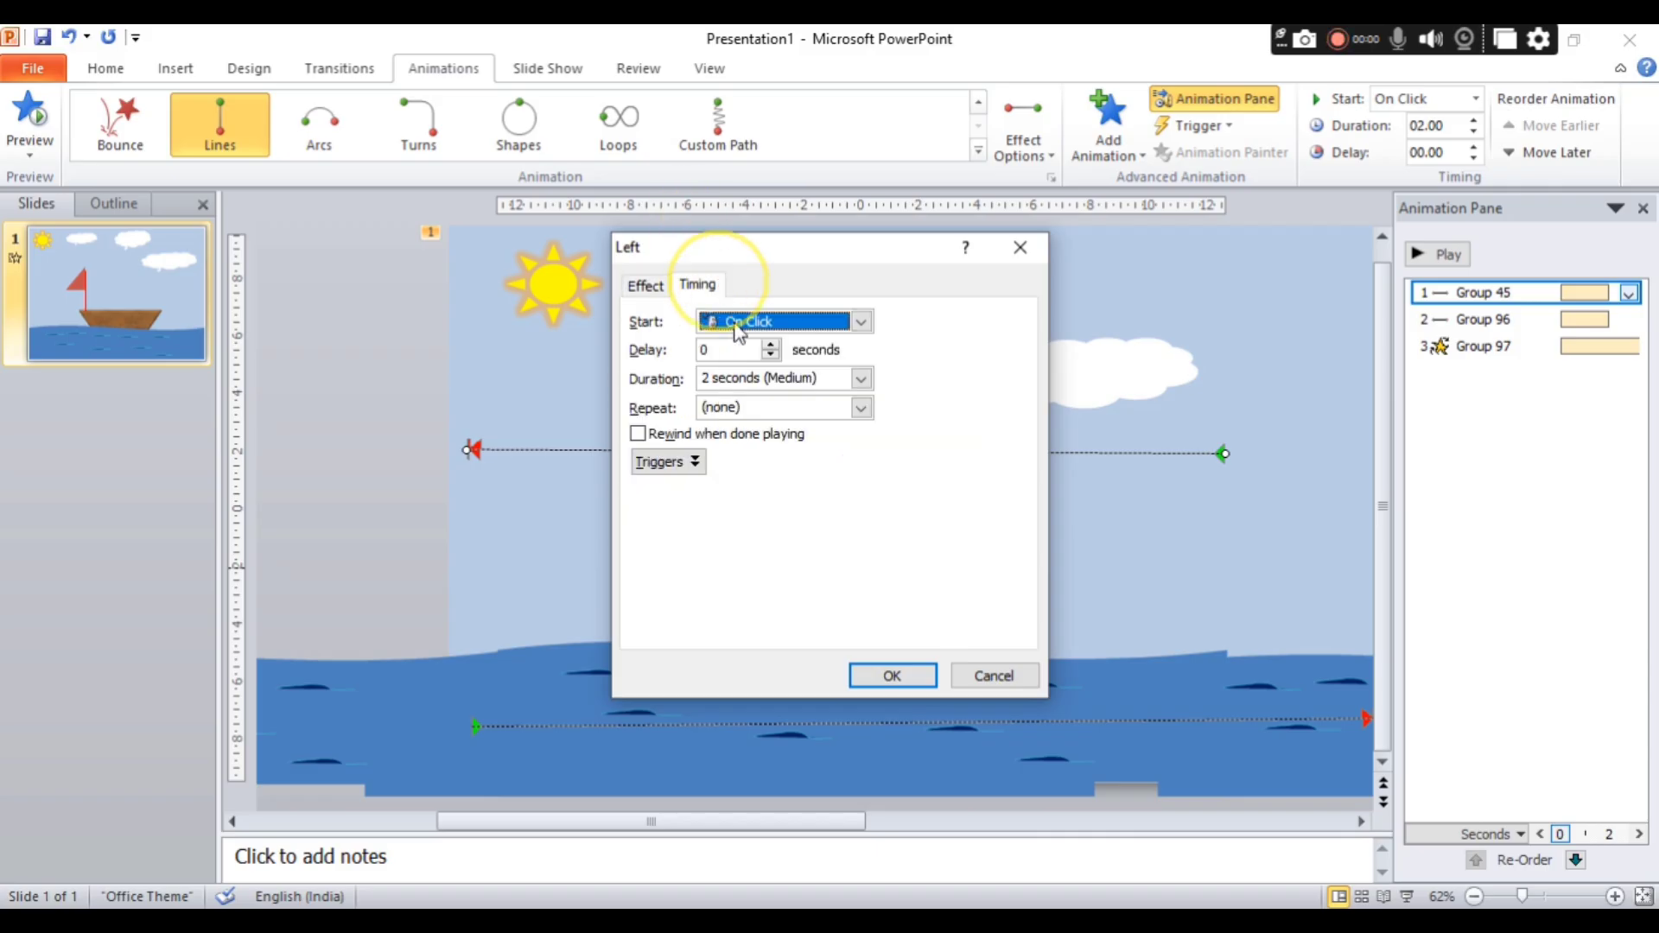
left_click(856, 411)
left_click(780, 495)
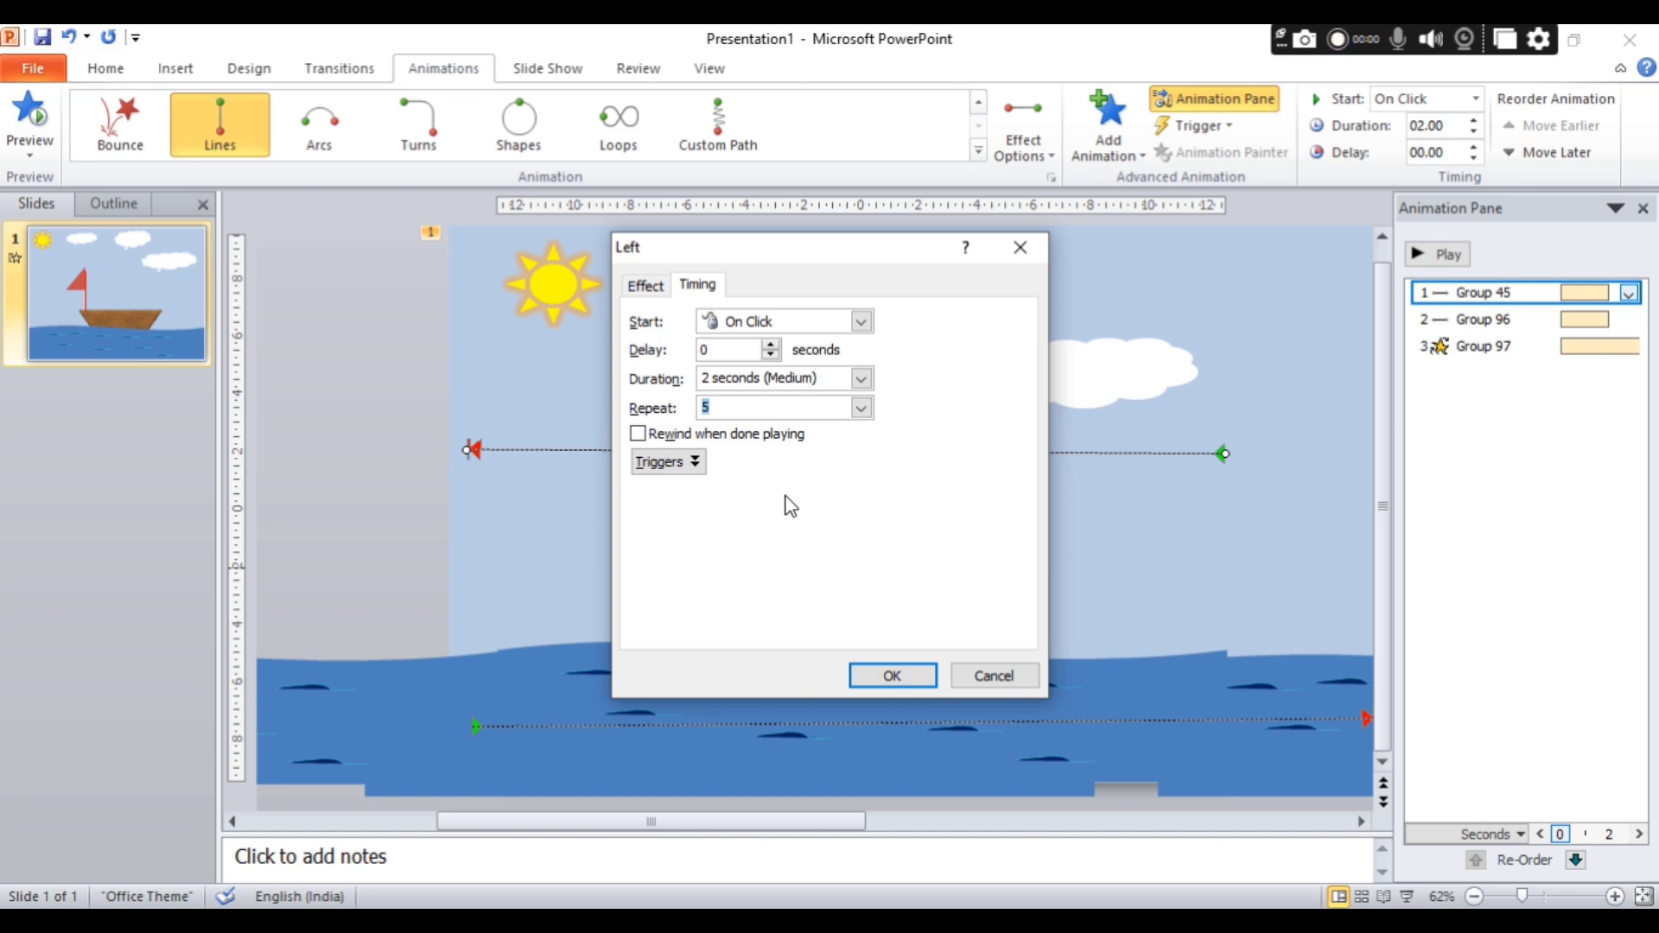
left_click(896, 675)
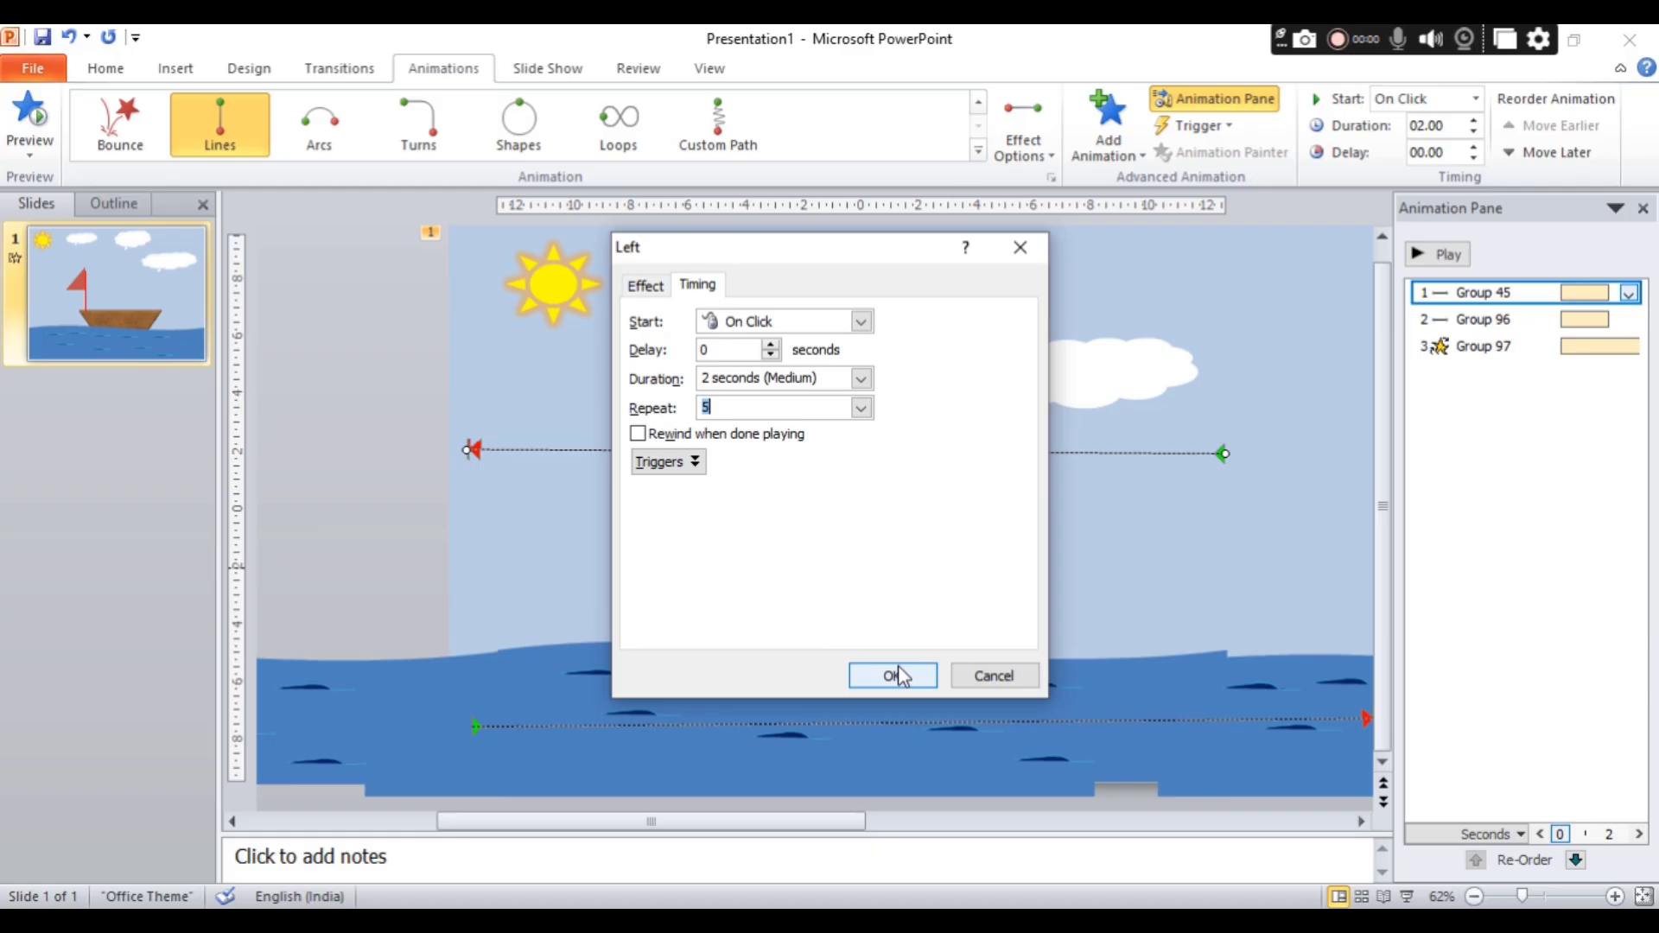
left_click(898, 673)
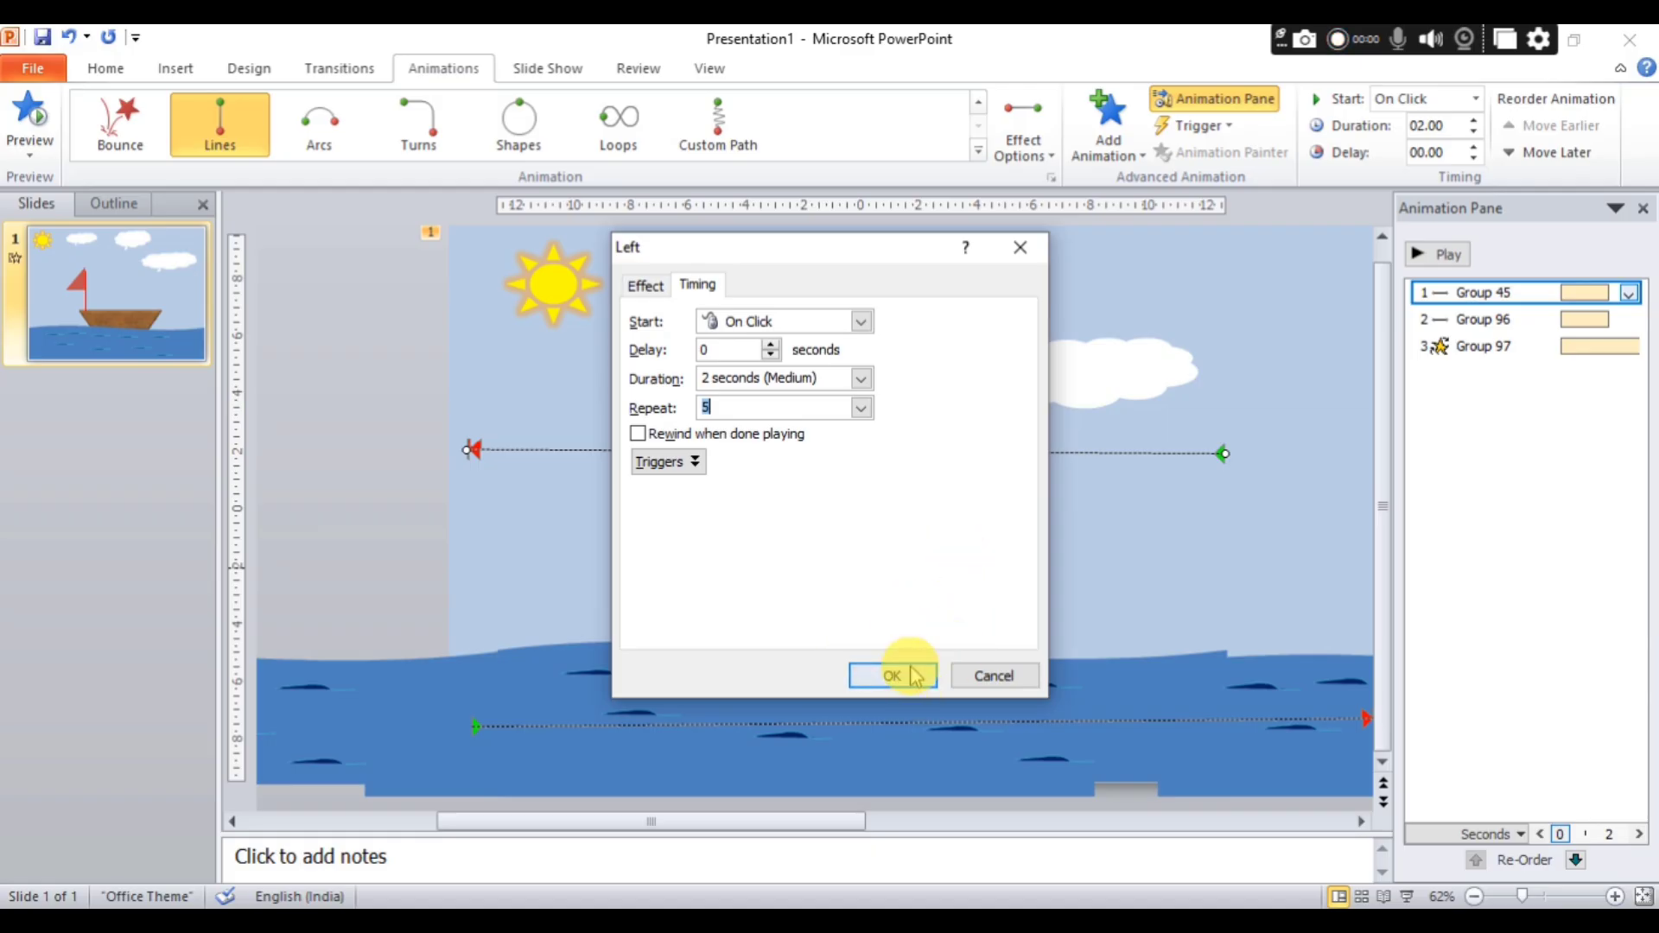
Set the cloud group's motion path duration to 3 seconds and play the animation.
left_click(1475, 121)
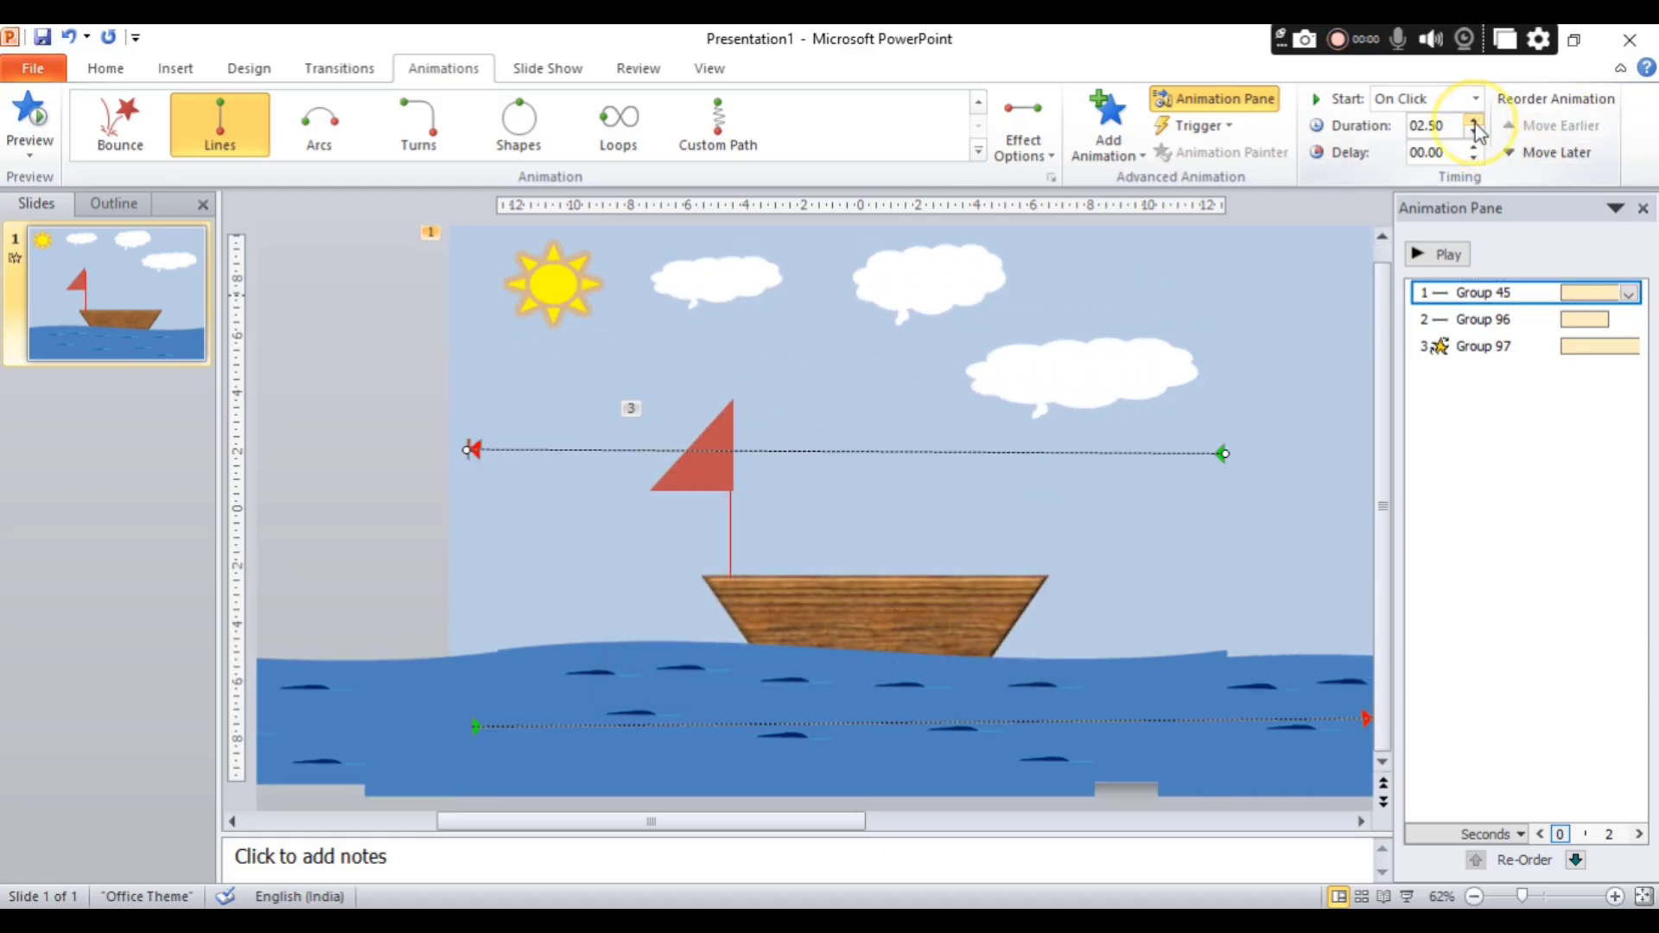
left_click(1474, 122)
left_click(1474, 122)
left_click(1475, 122)
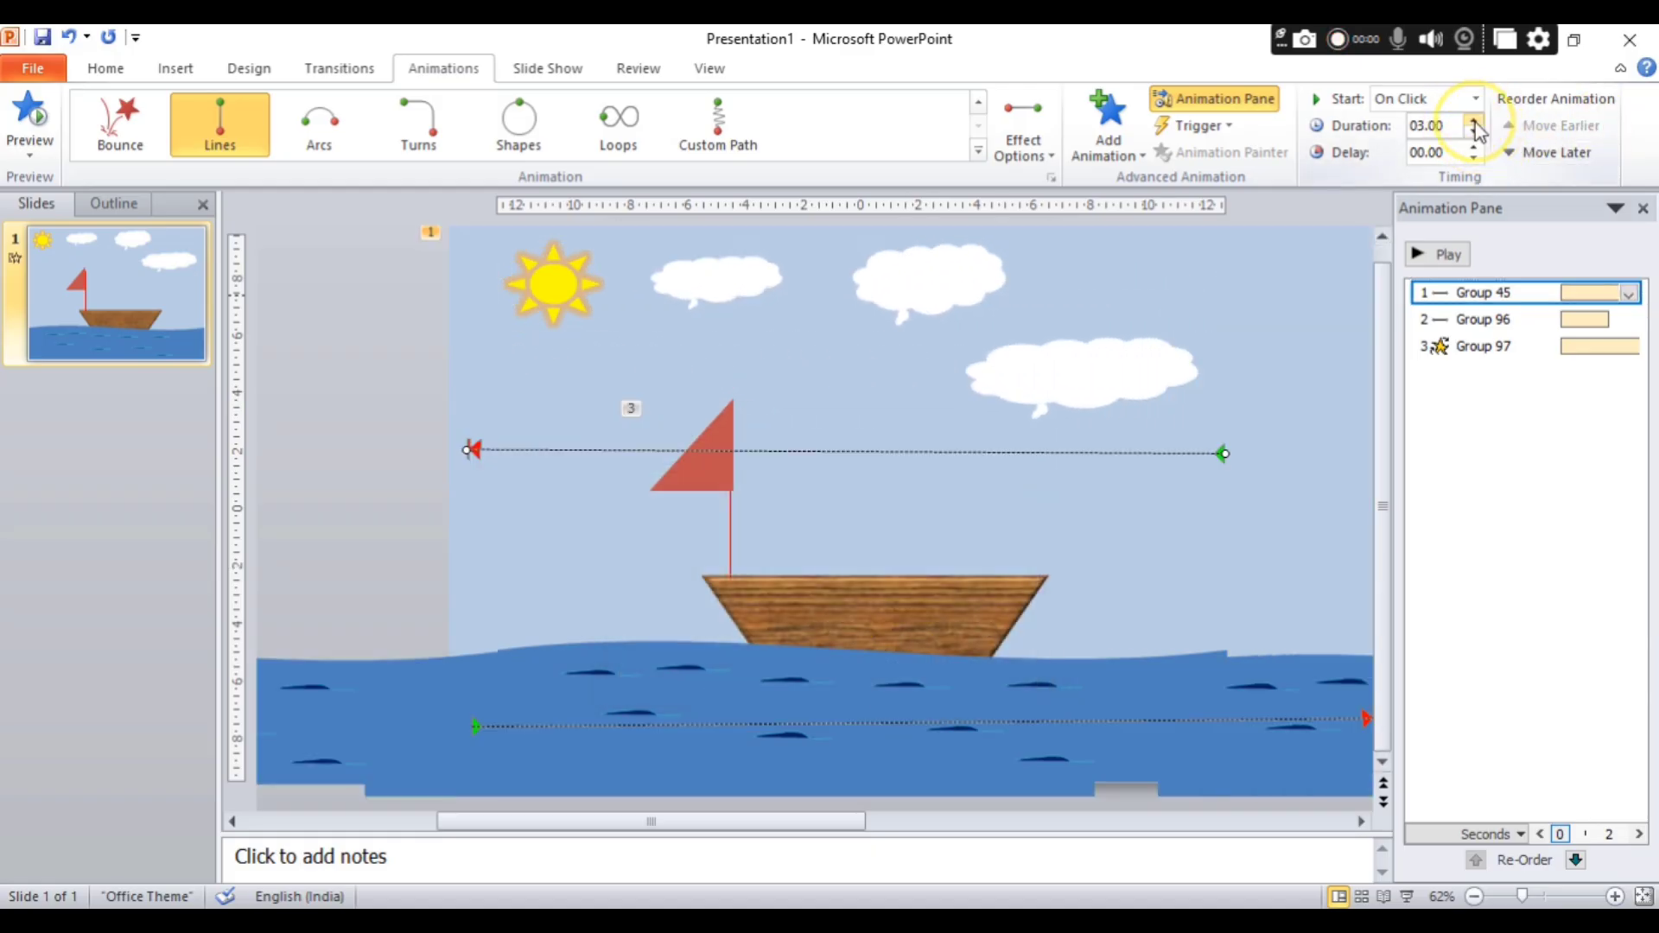
left_click(1459, 256)
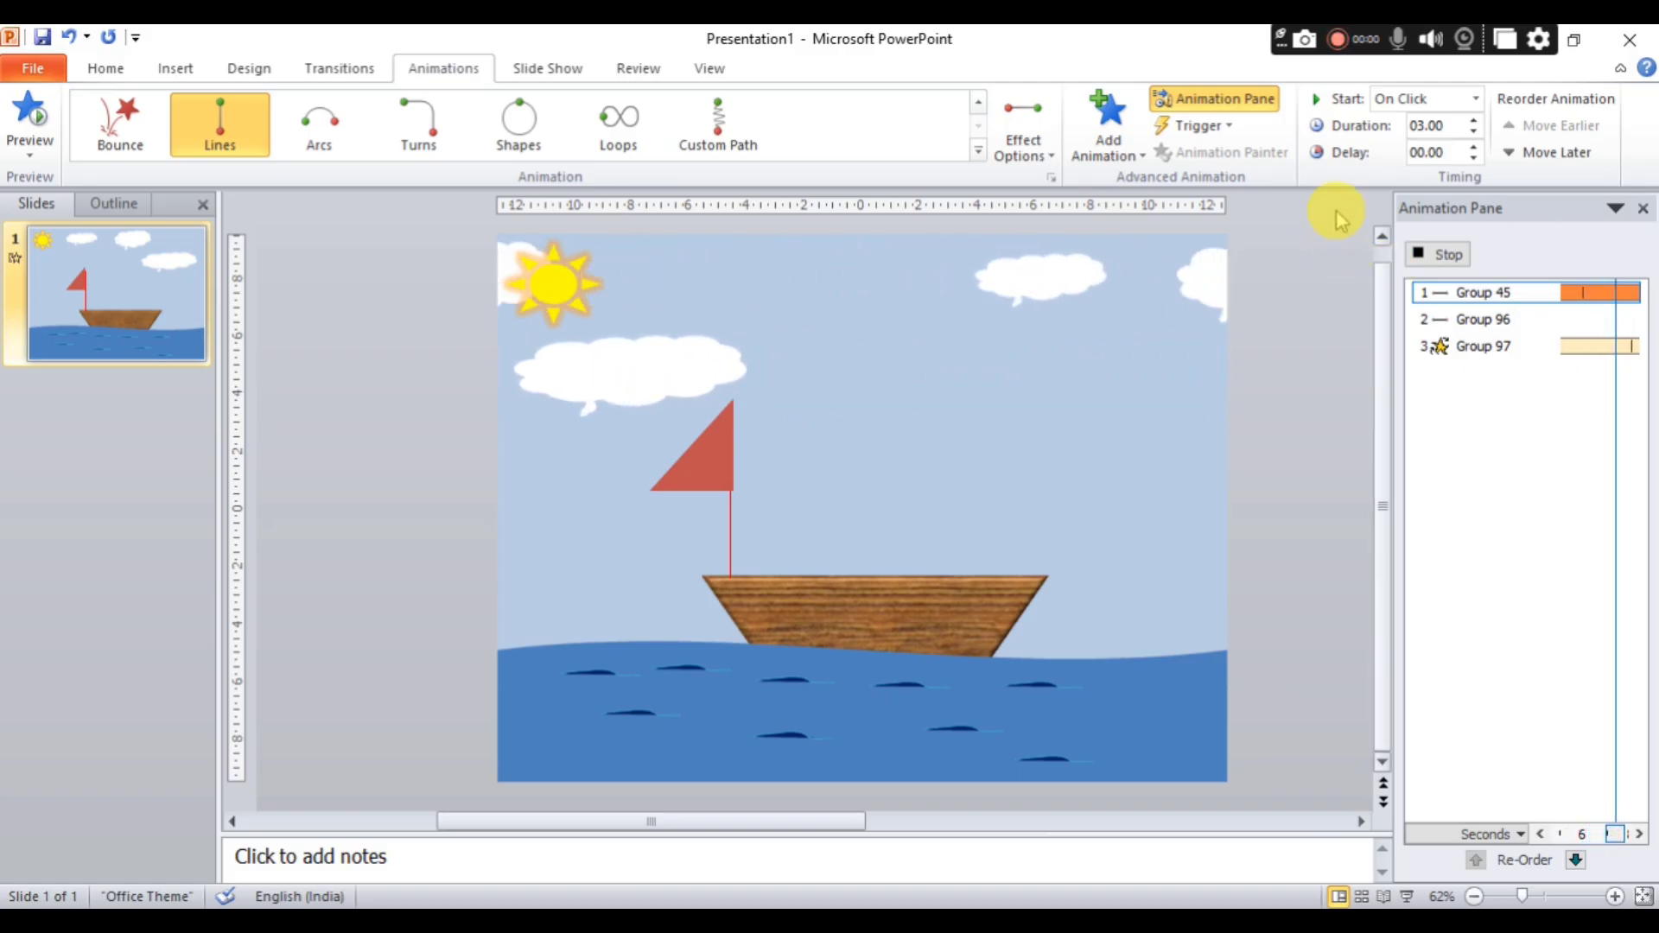
Set the smooth start and smooth end of the sea group's Right motion path to 0 seconds.
left_click(1603, 320)
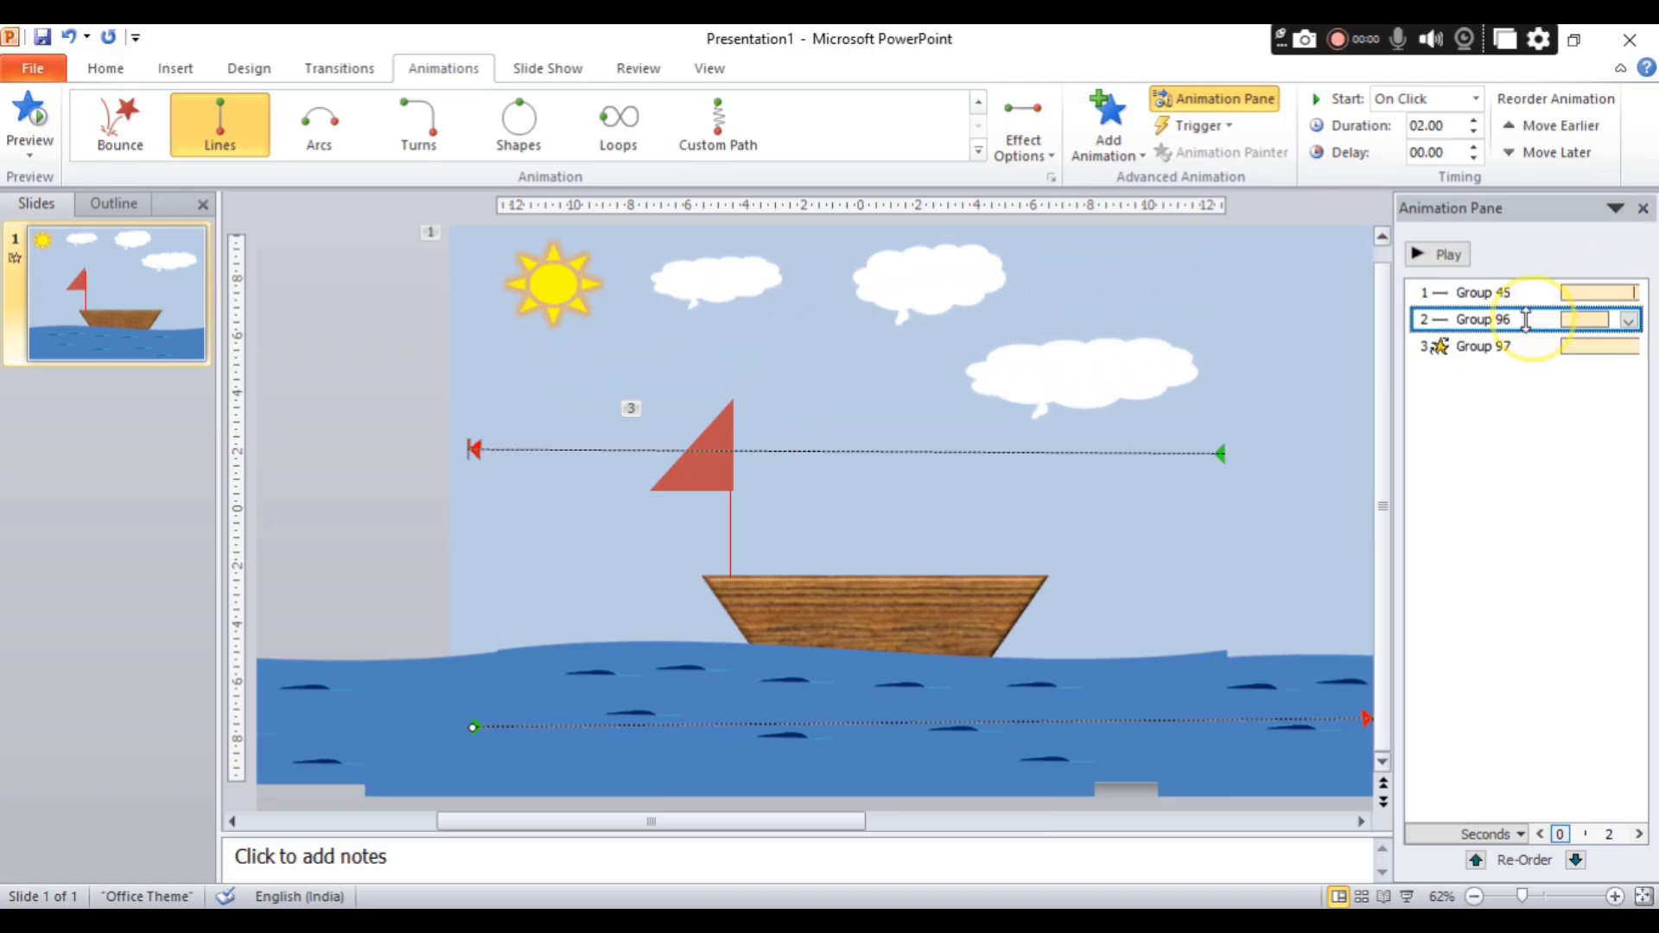
left_click(1629, 320)
left_click(1508, 433)
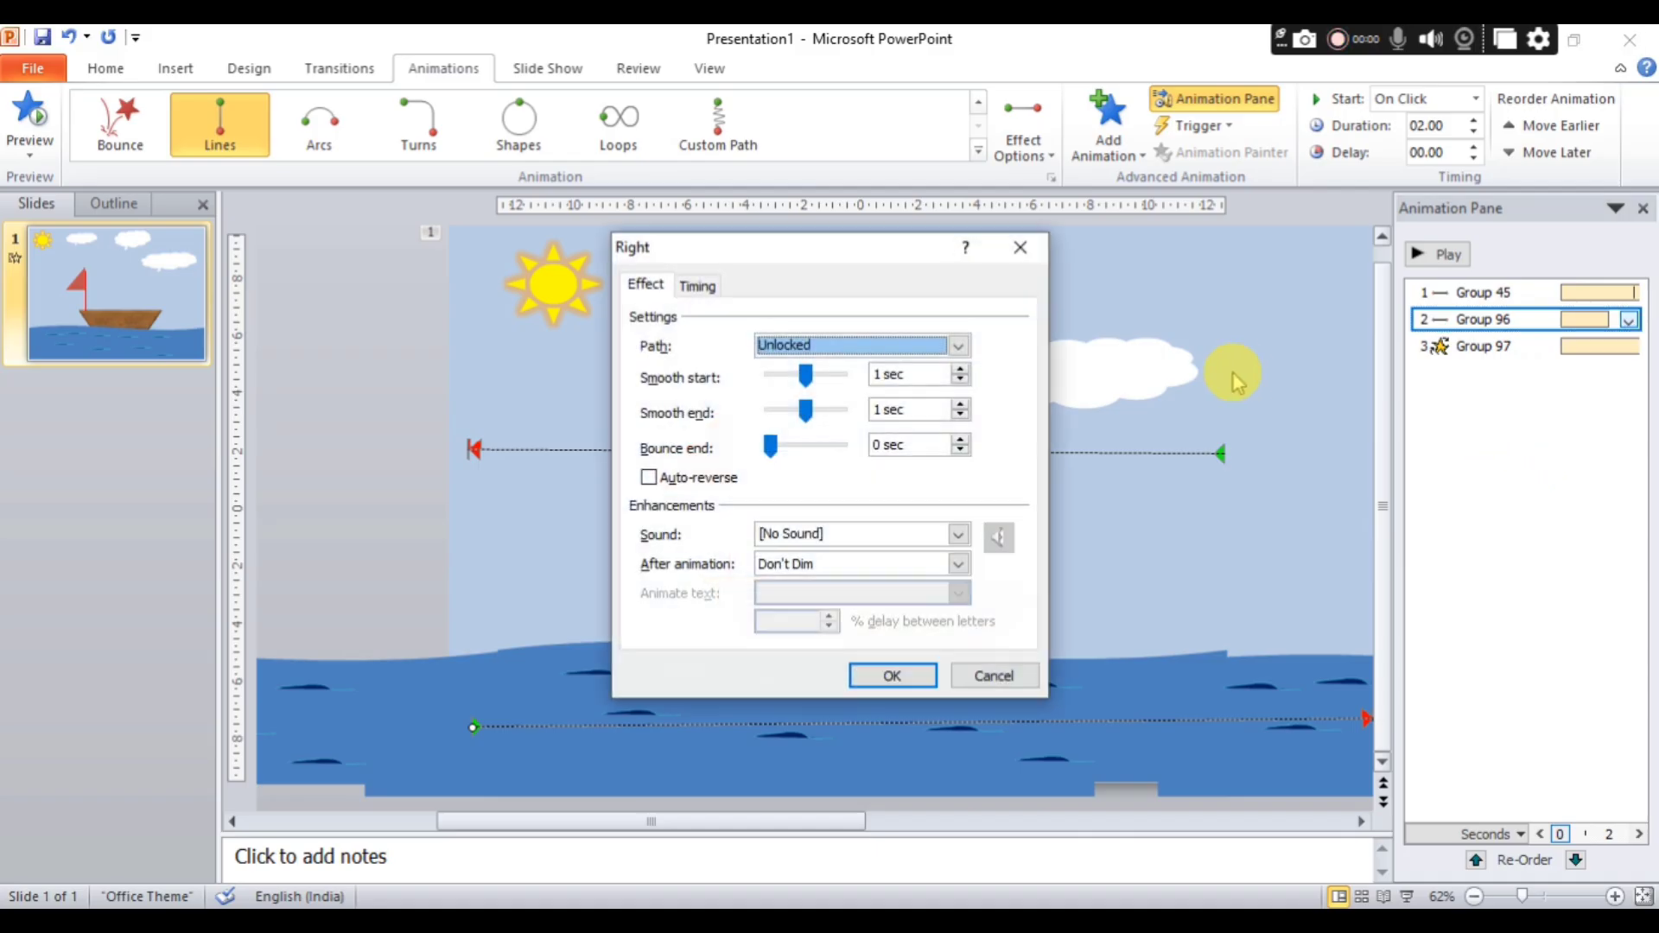
left_click_drag(805, 374, 683, 376)
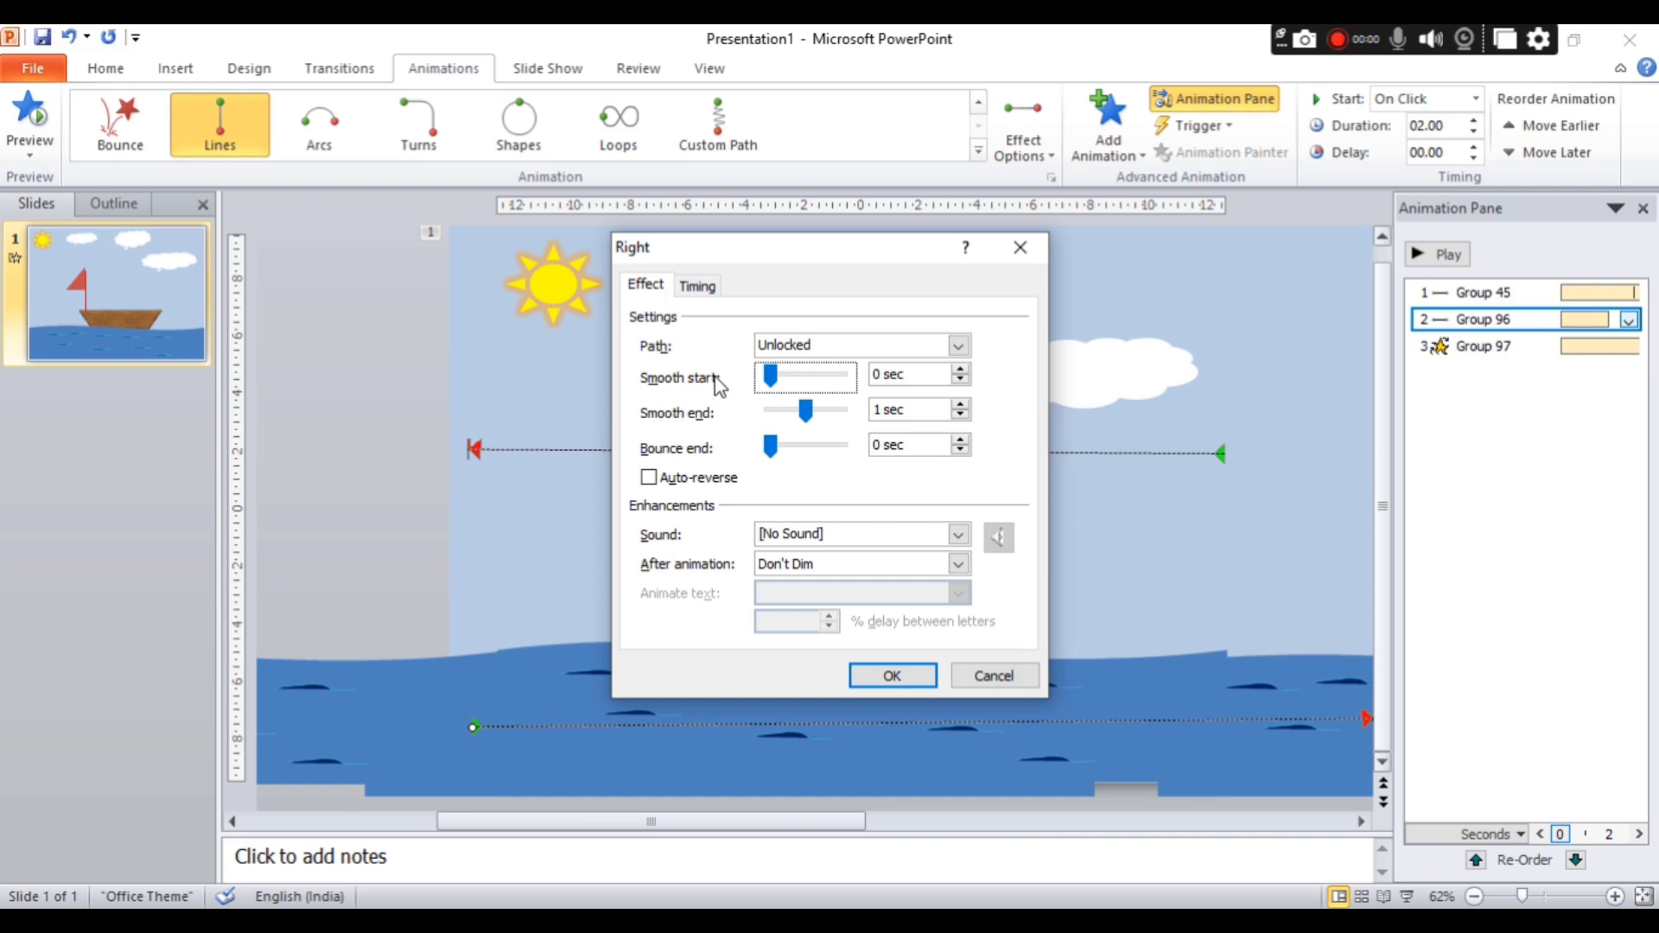
left_click_drag(805, 409, 739, 428)
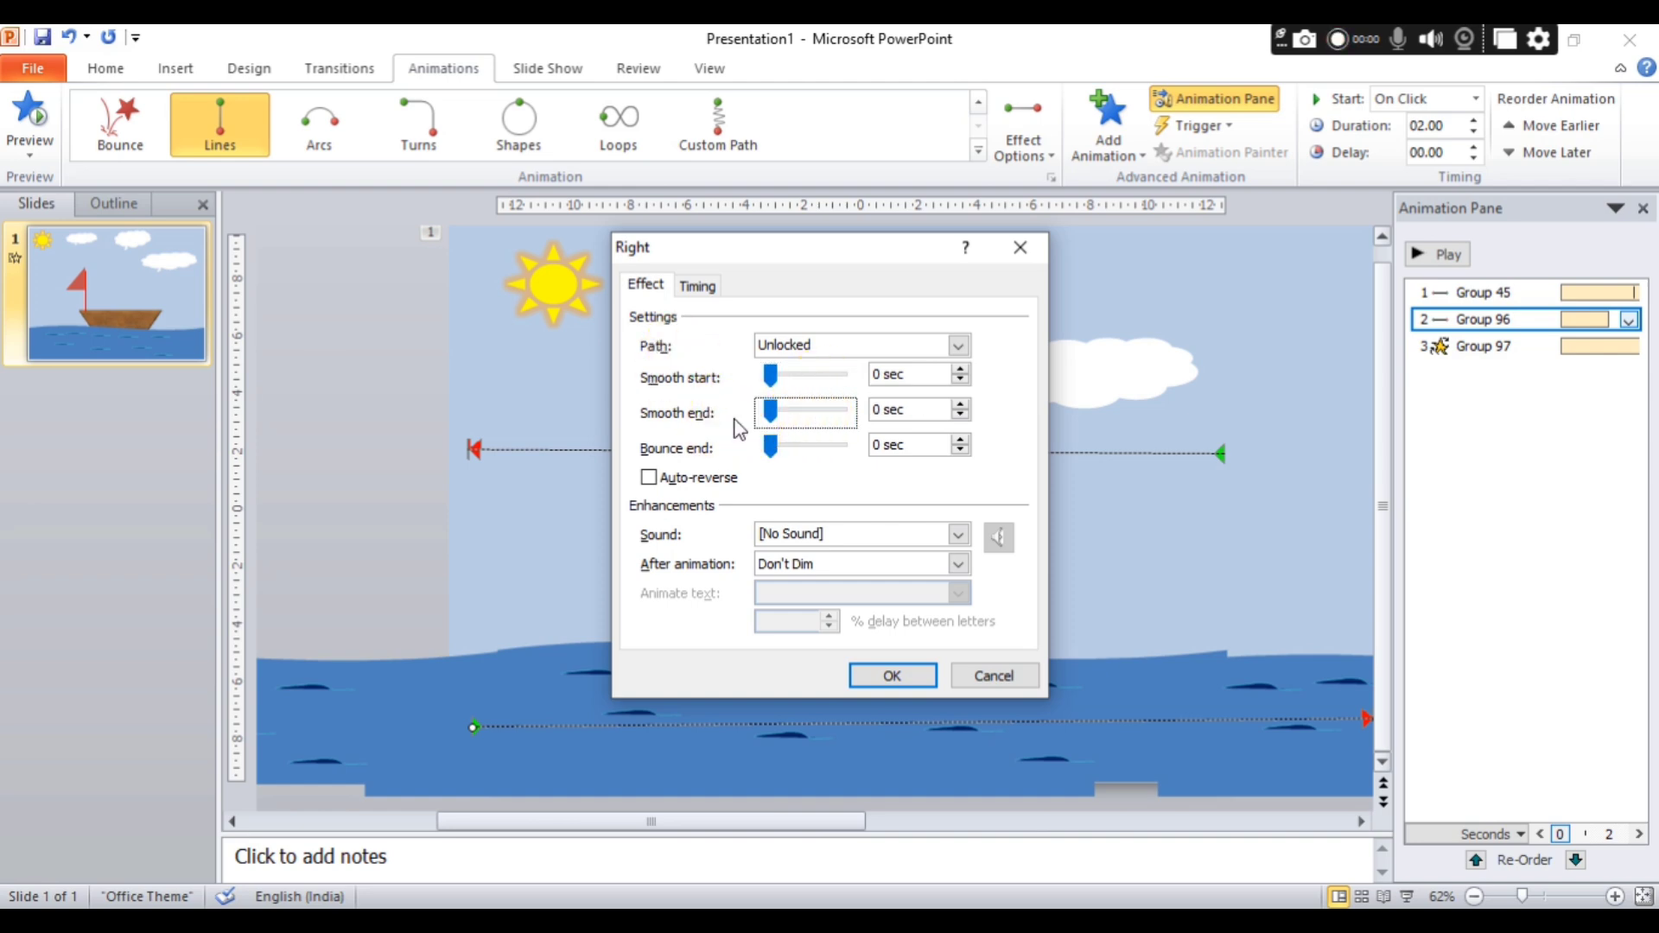
Set the sea group's motion path to start With Previous and repeat 5 times.
left_click(696, 286)
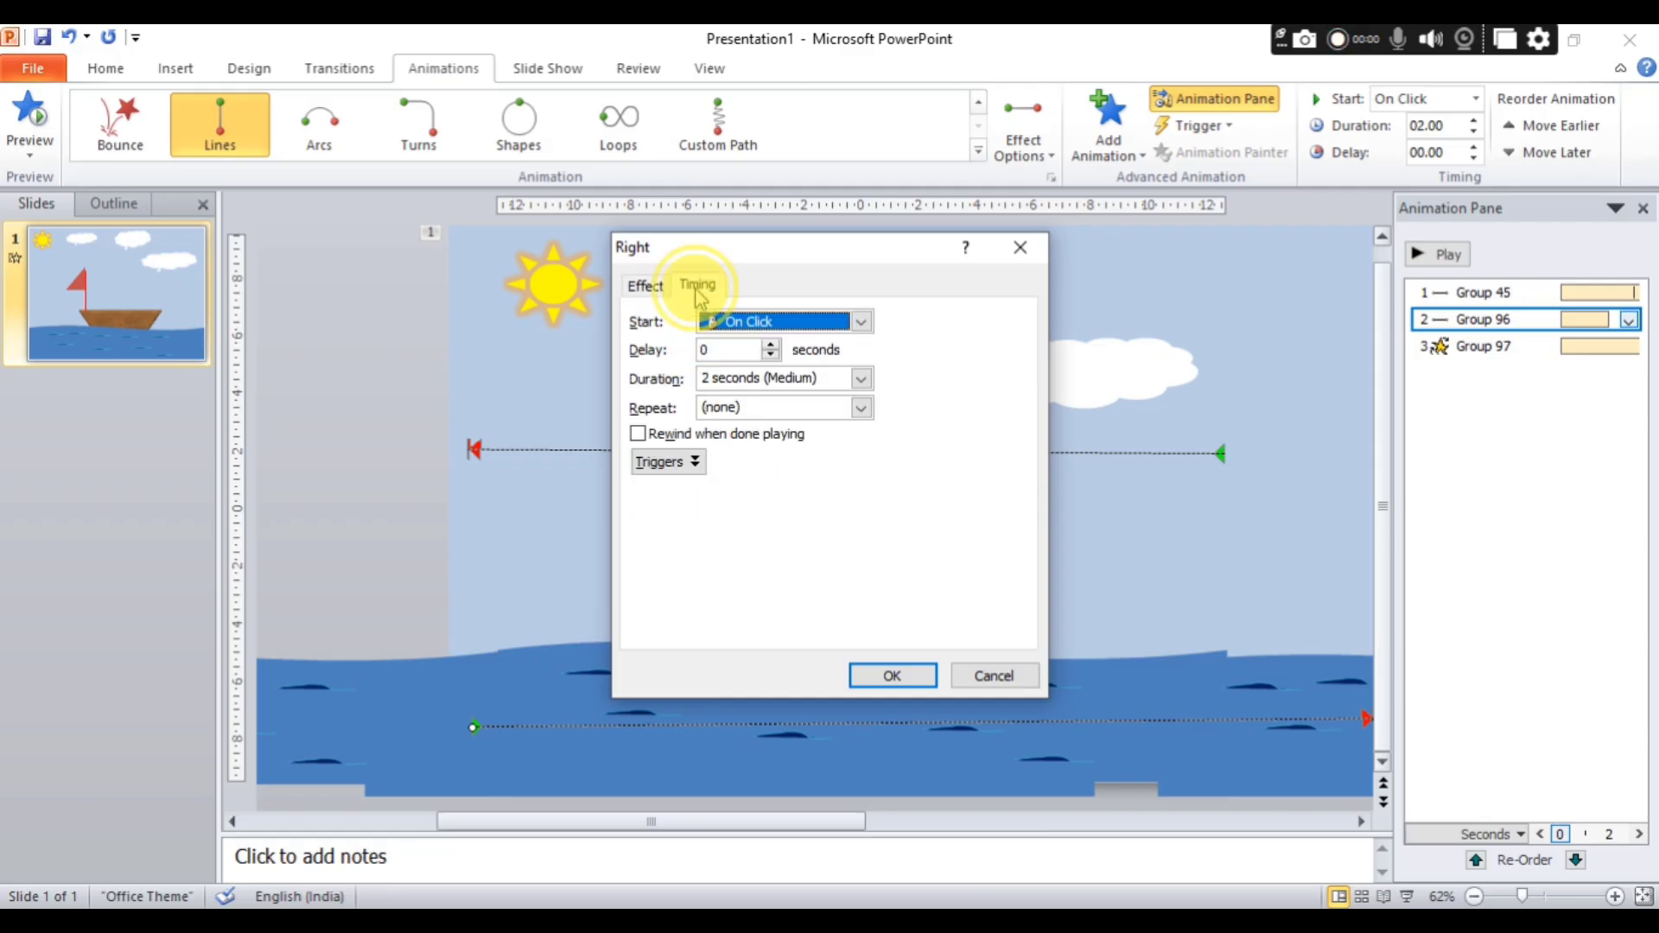
left_click(741, 322)
left_click(754, 363)
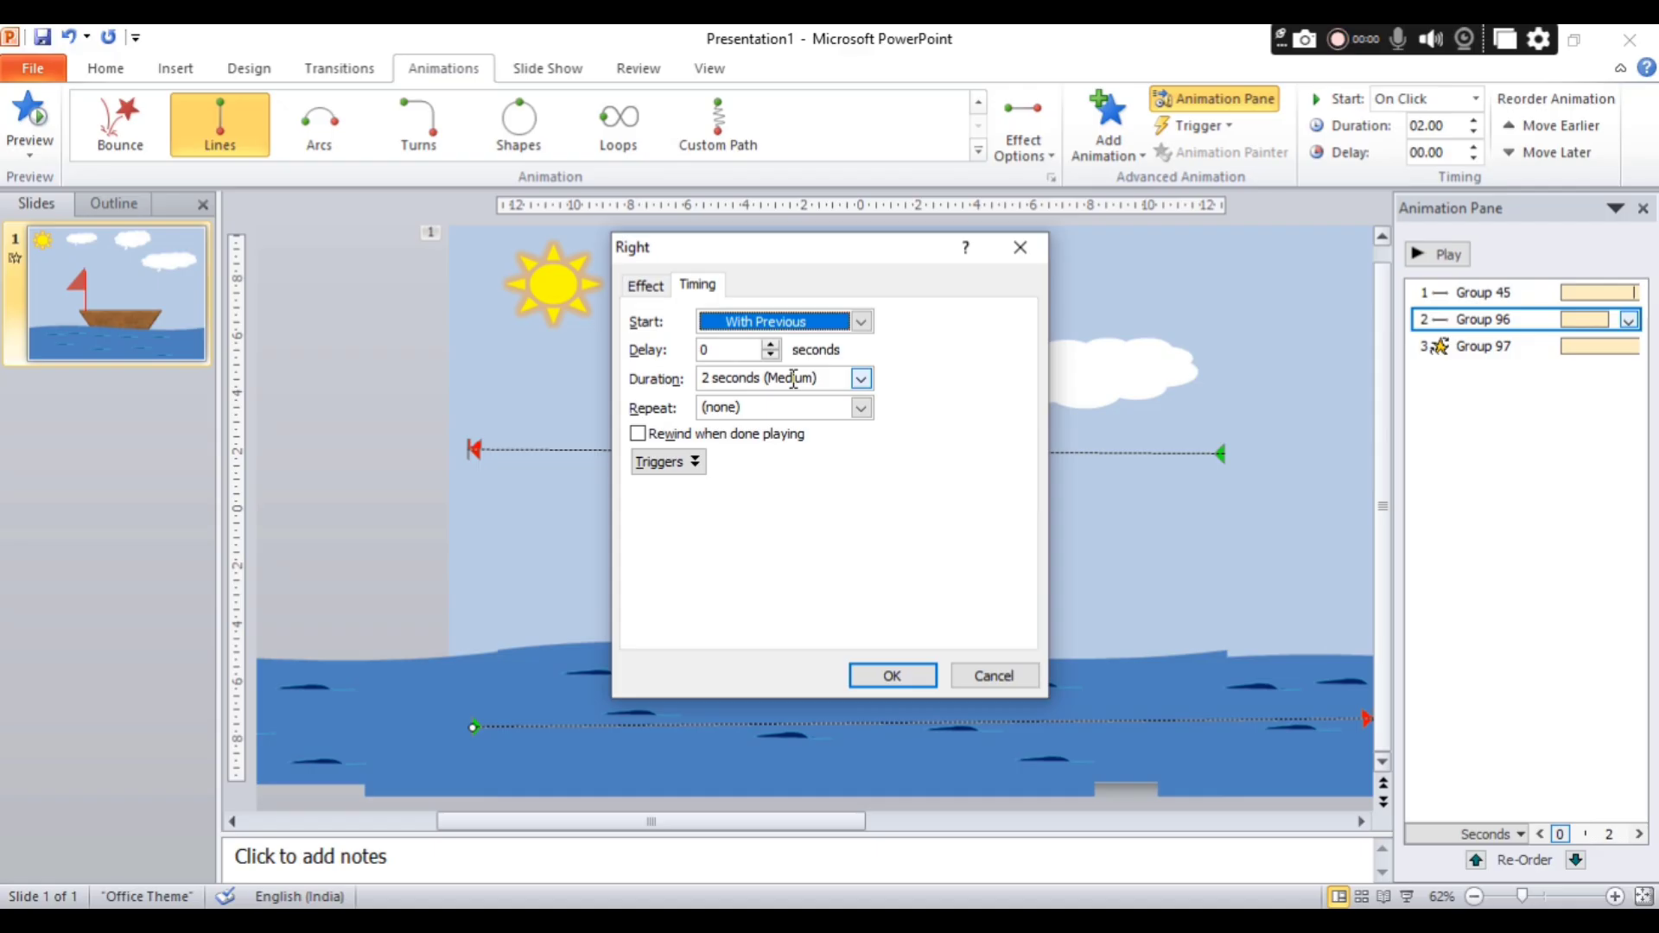
left_click(861, 408)
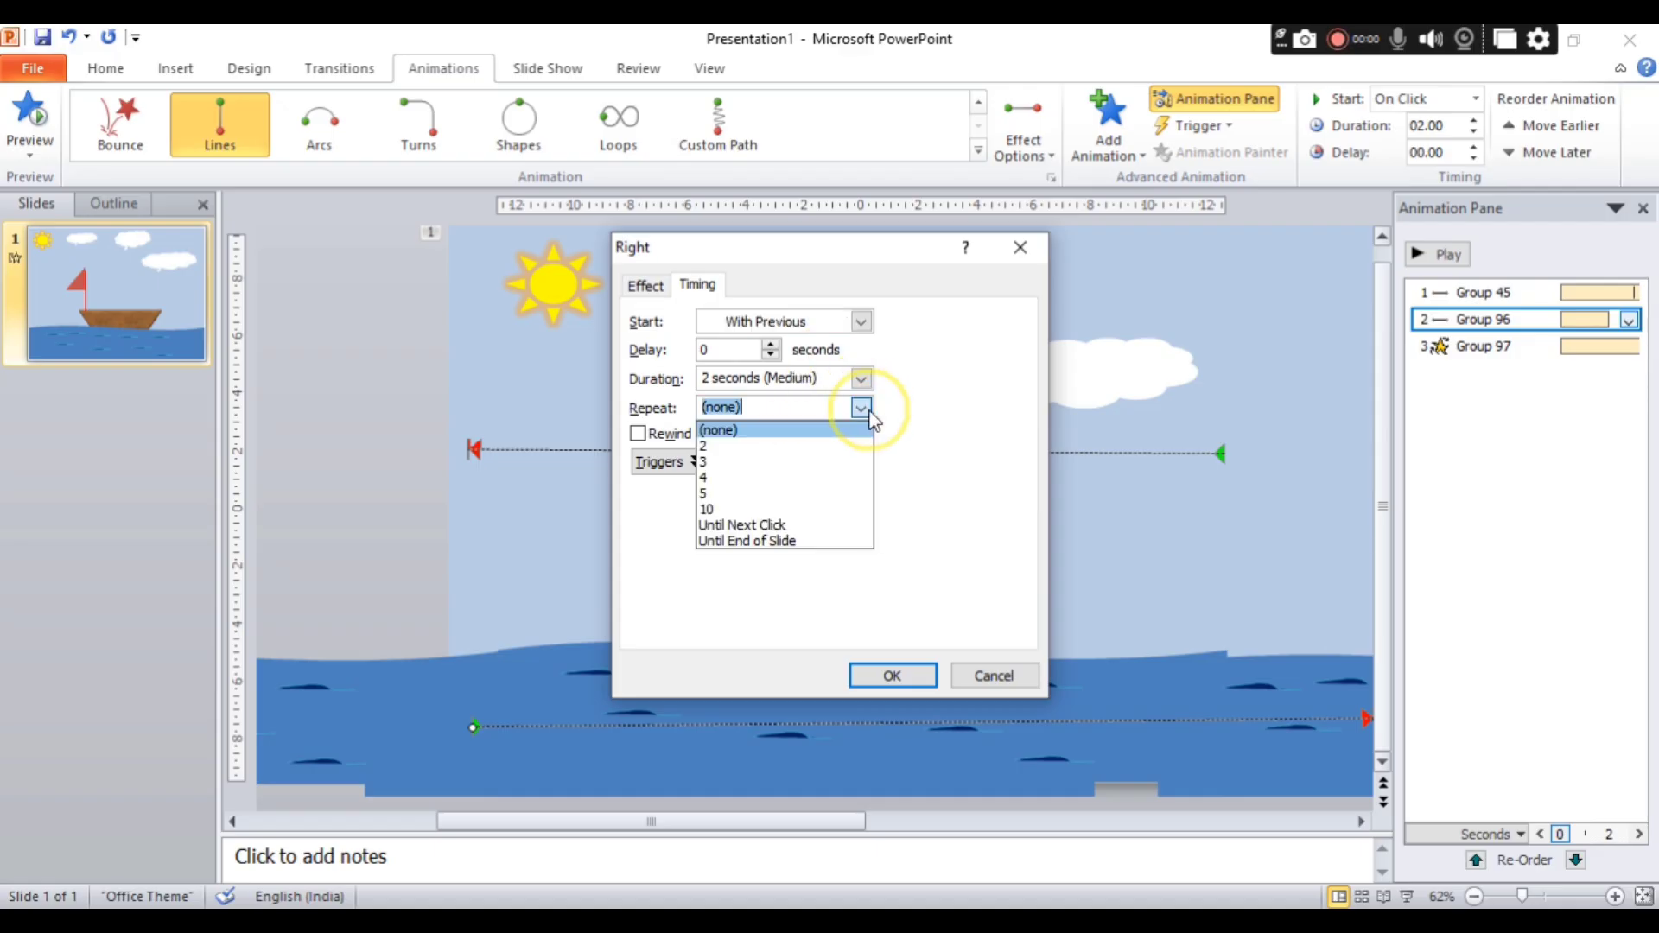
left_click(755, 496)
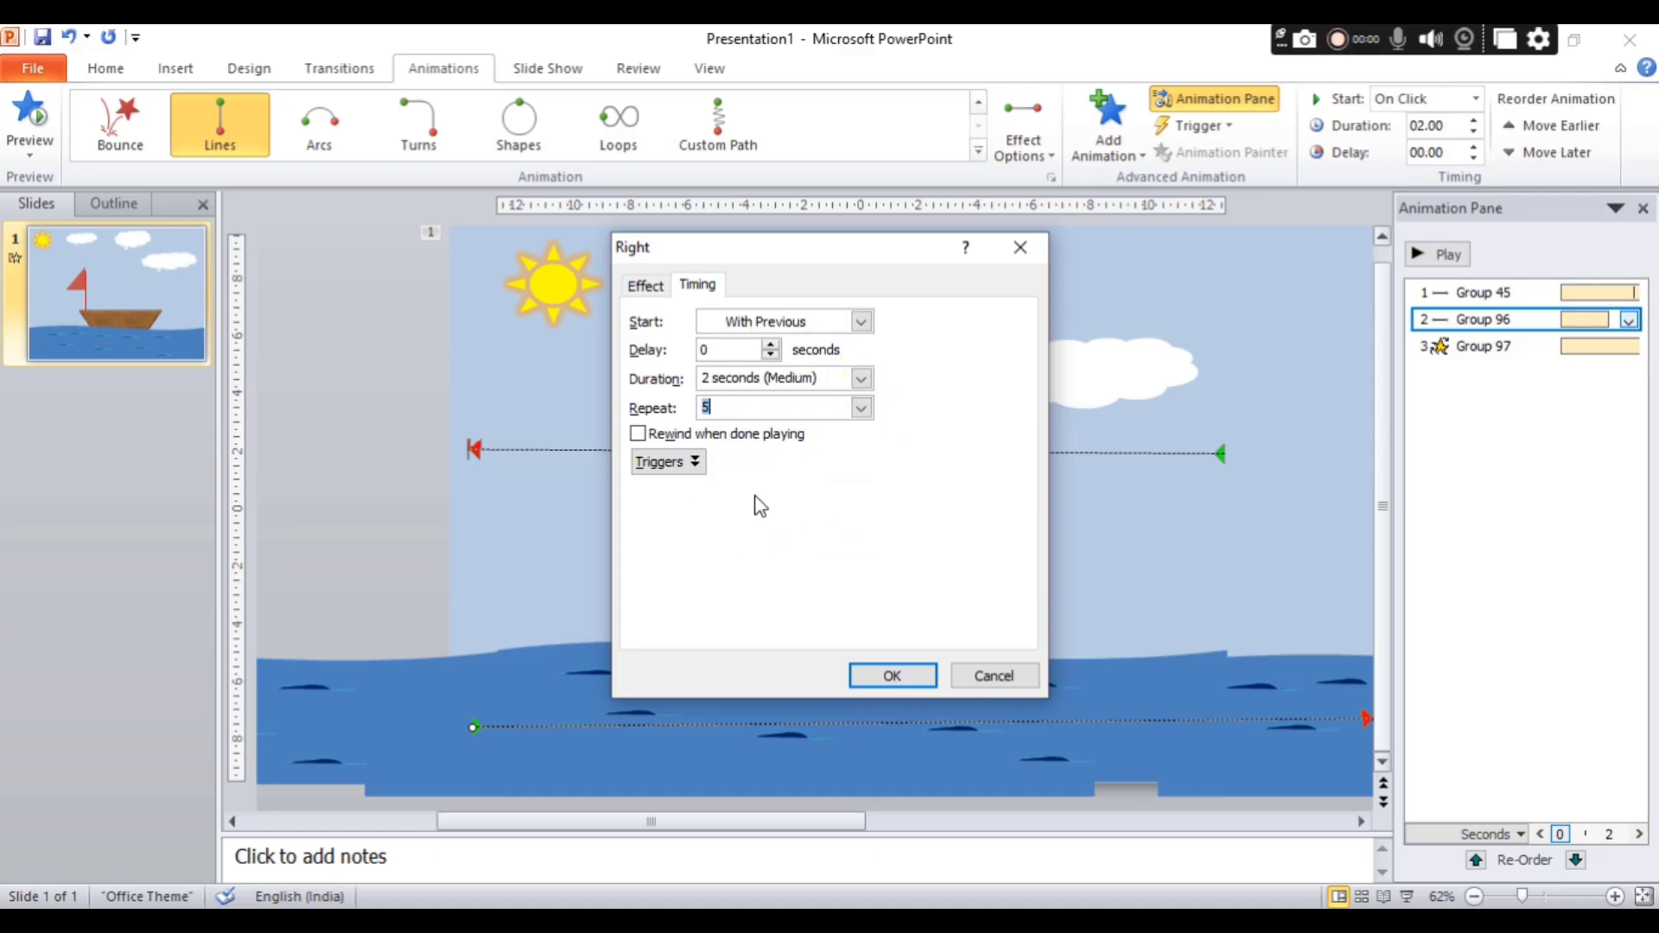
left_click(781, 484)
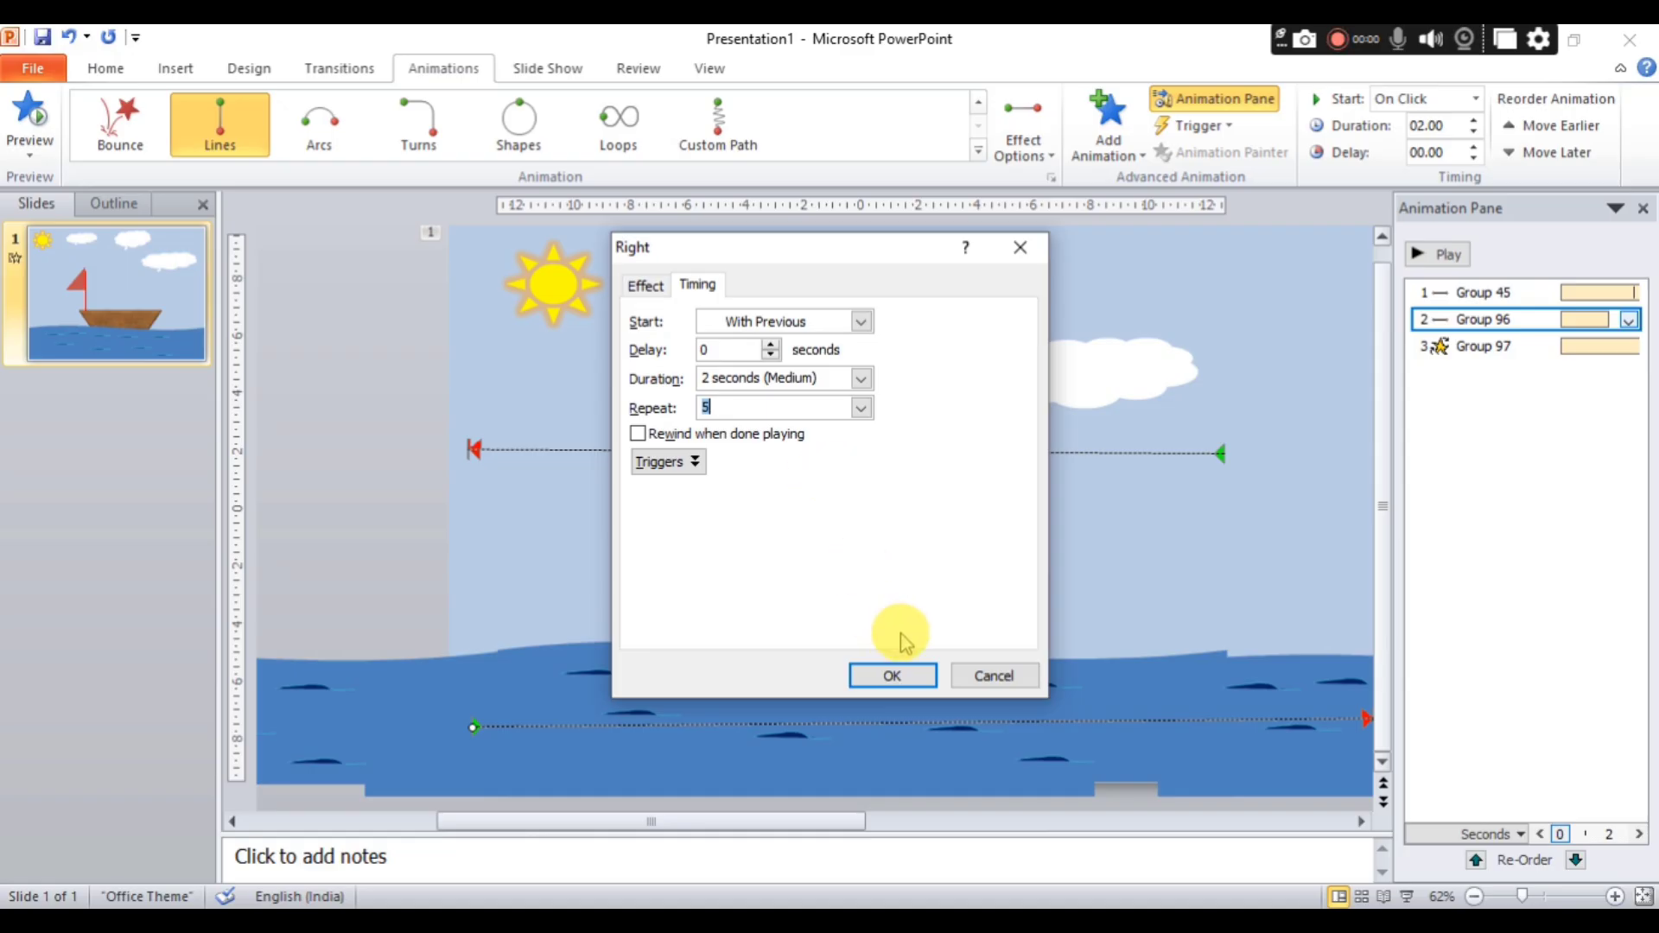
left_click(895, 675)
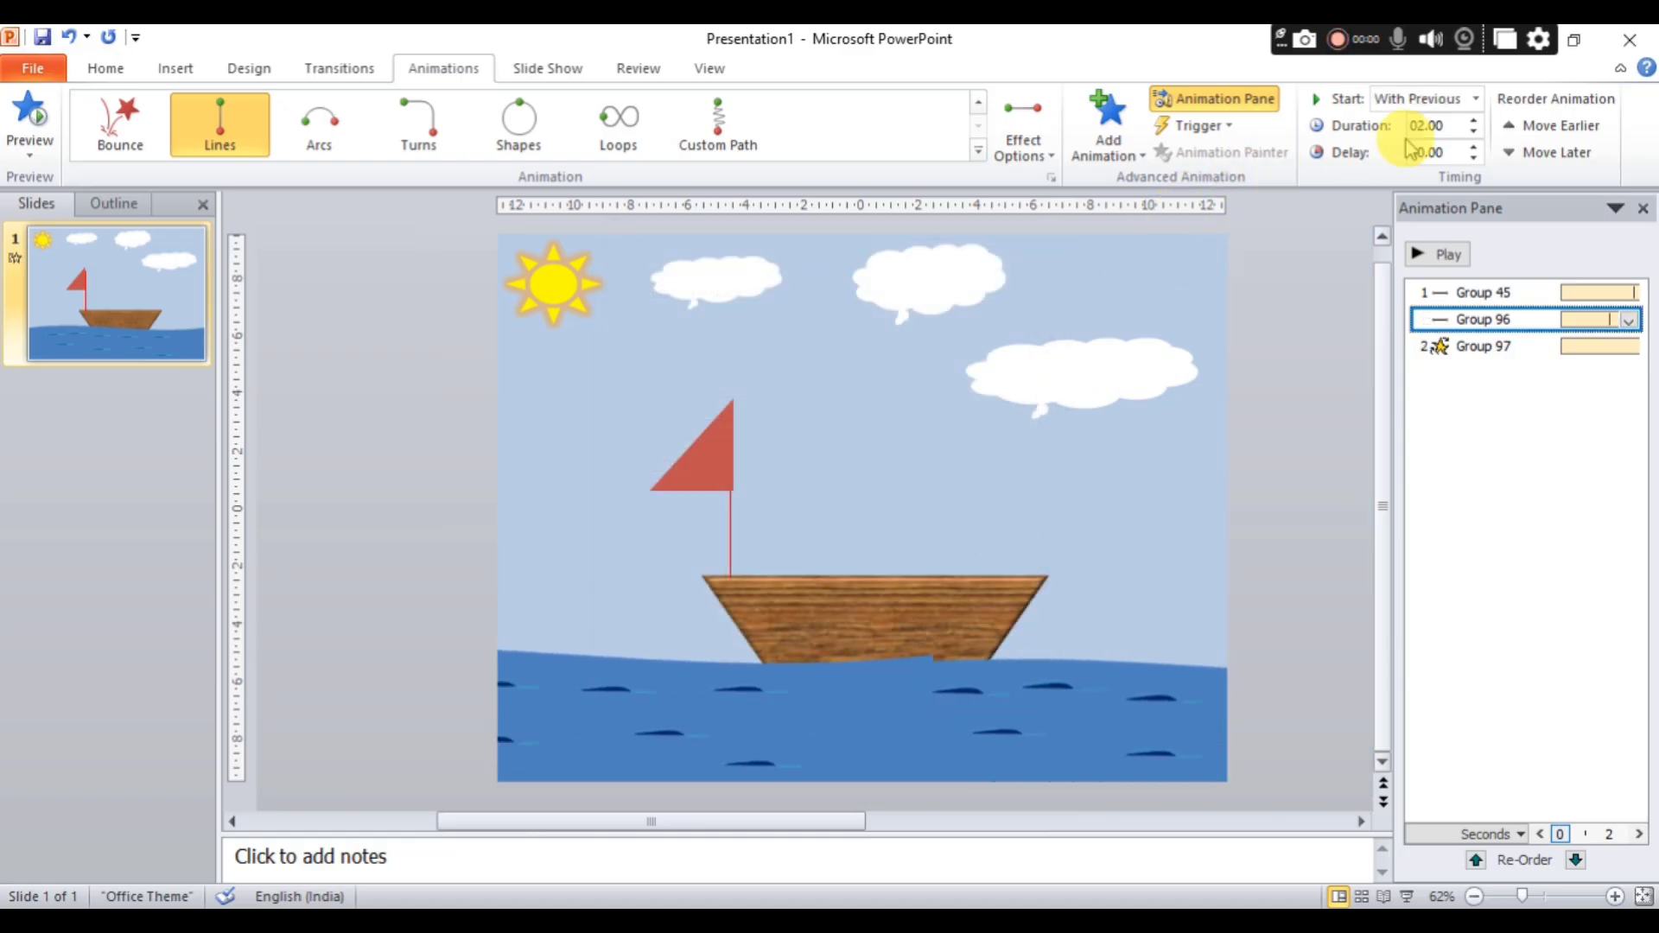
Set the sea group's motion path duration to 3 seconds and play the animation.
left_click(1474, 121)
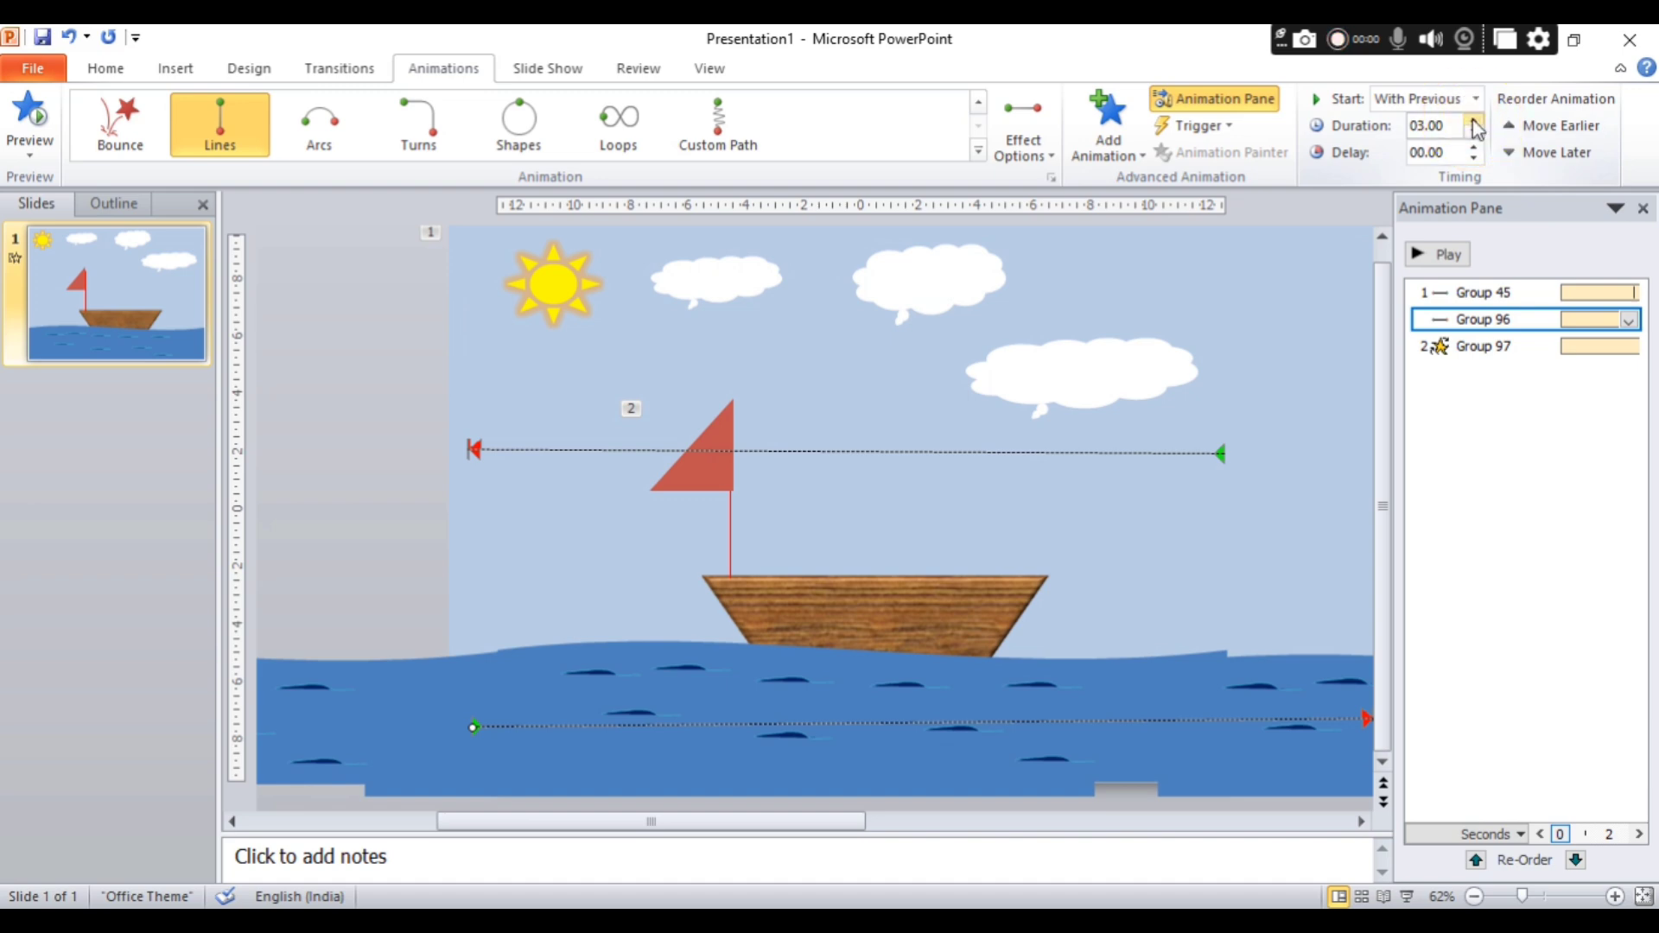
left_click(1422, 256)
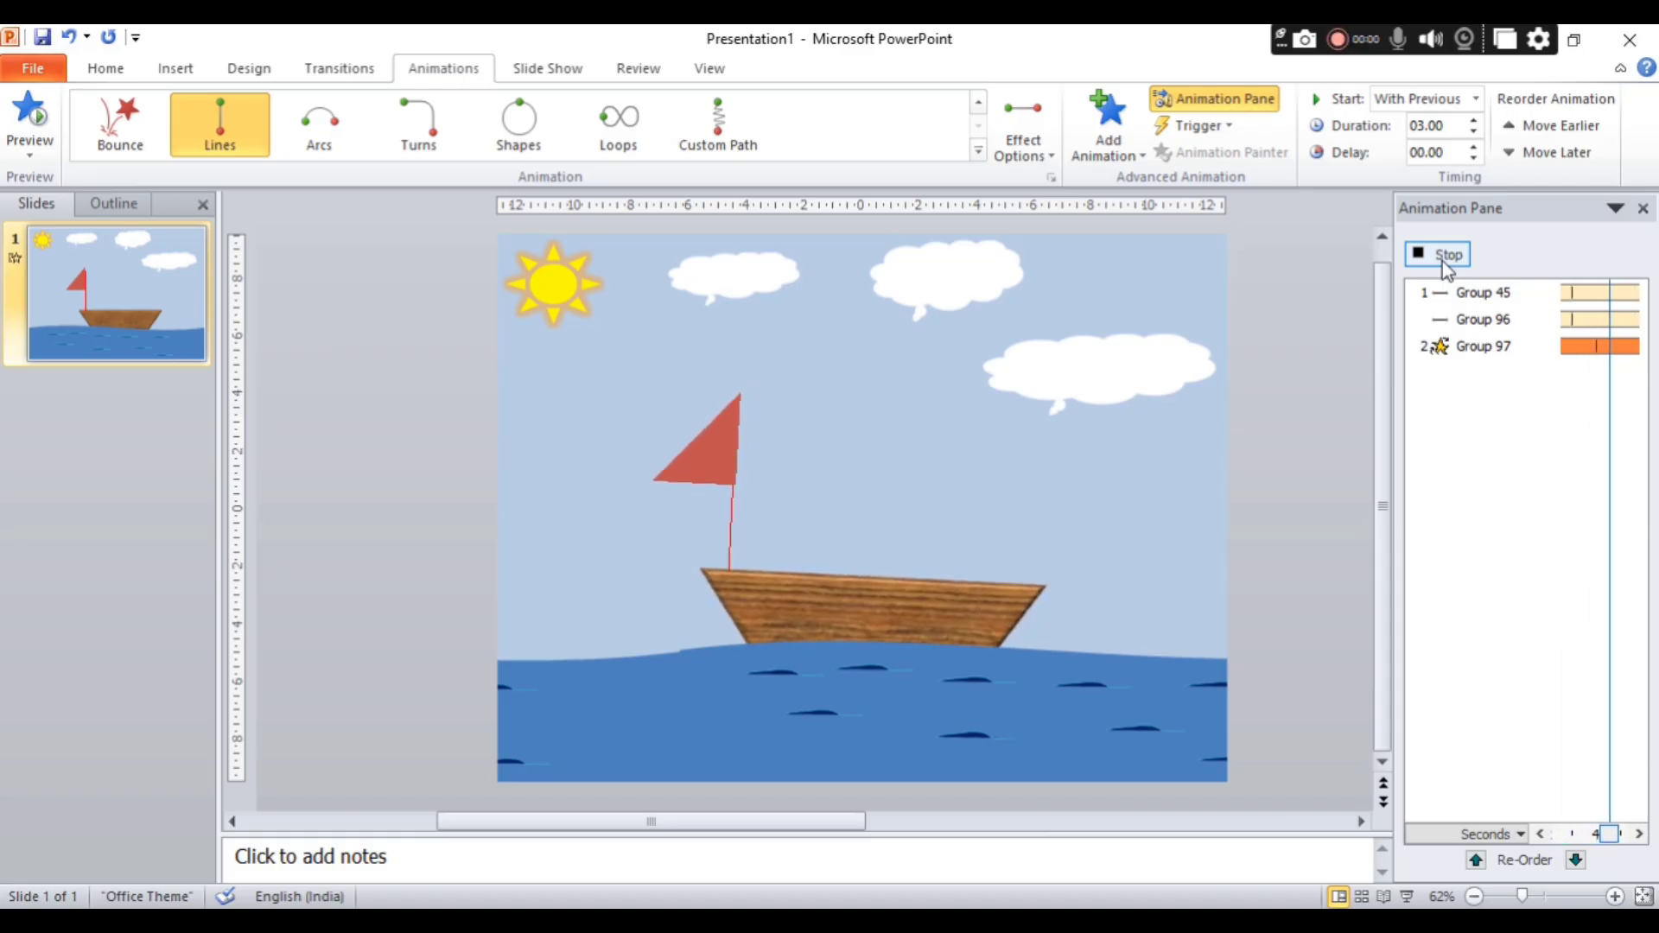
Set the boat group's Spin effect to start With Previous and preview the combined animation.
left_click(1572, 347)
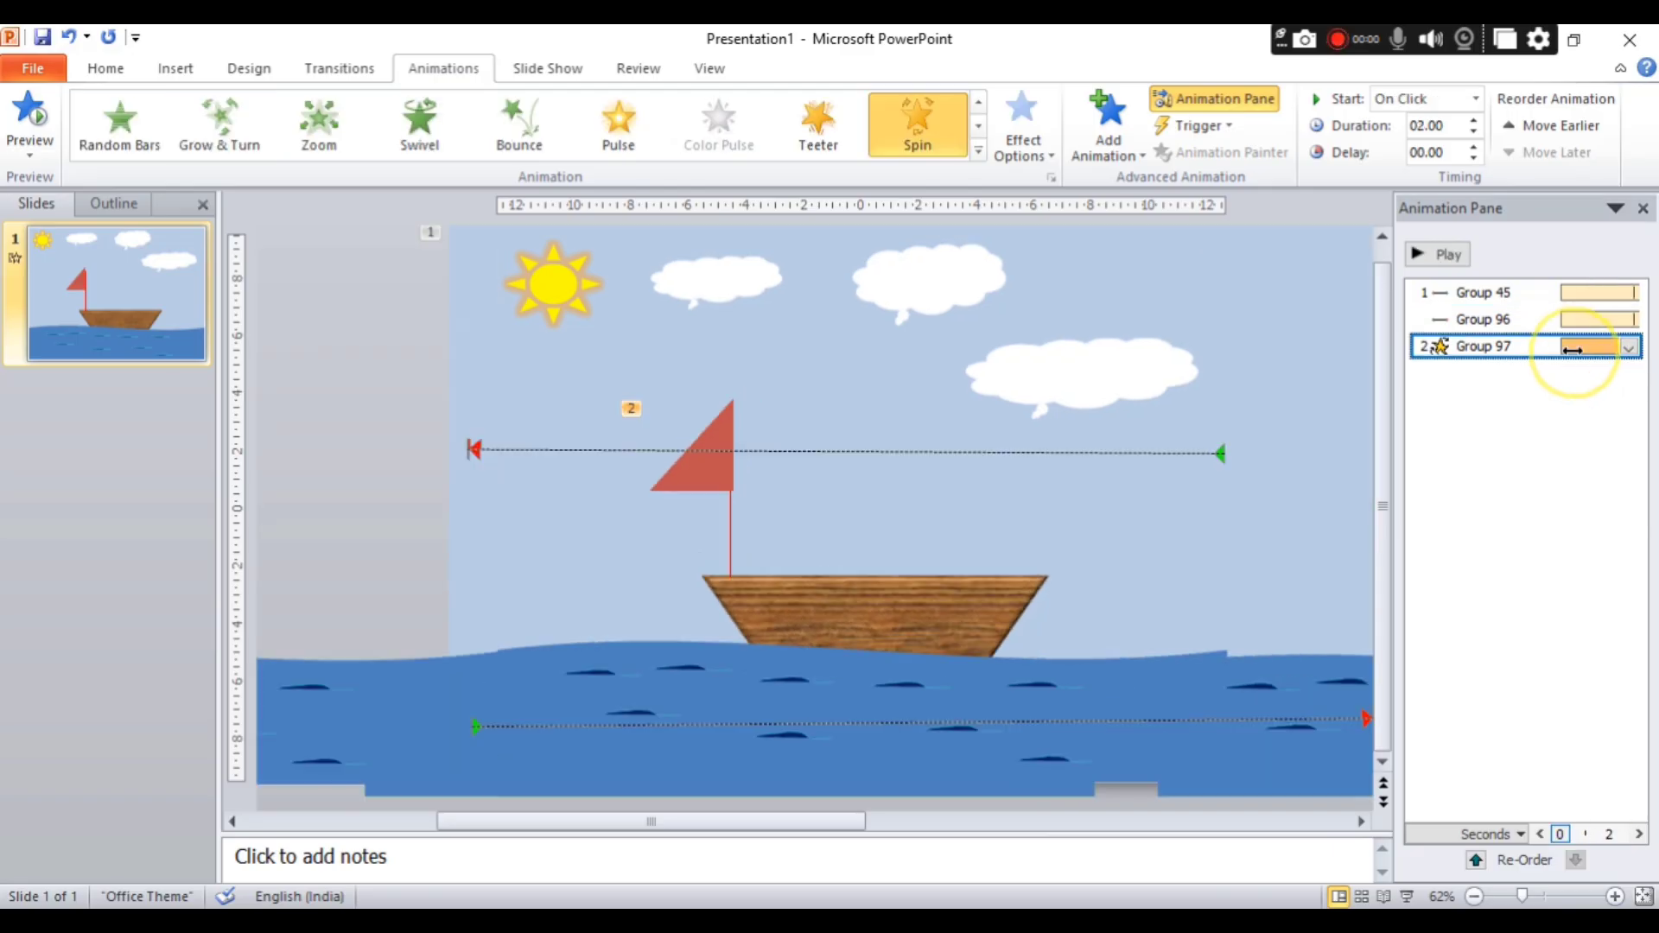
left_click(1475, 100)
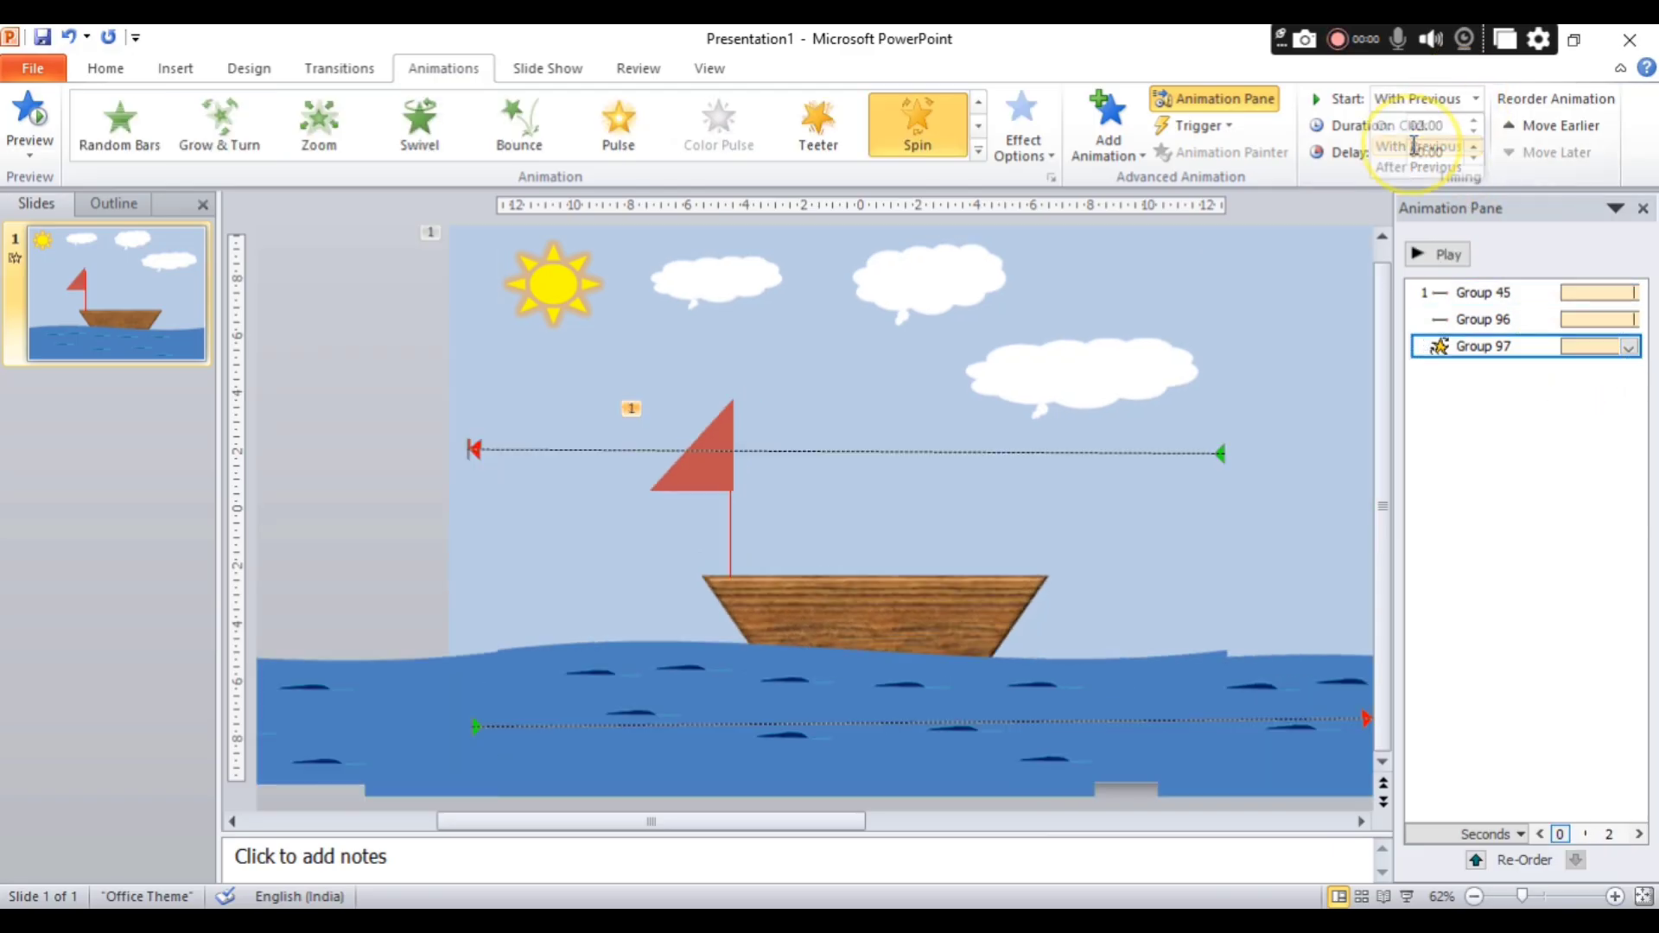
left_click(1432, 255)
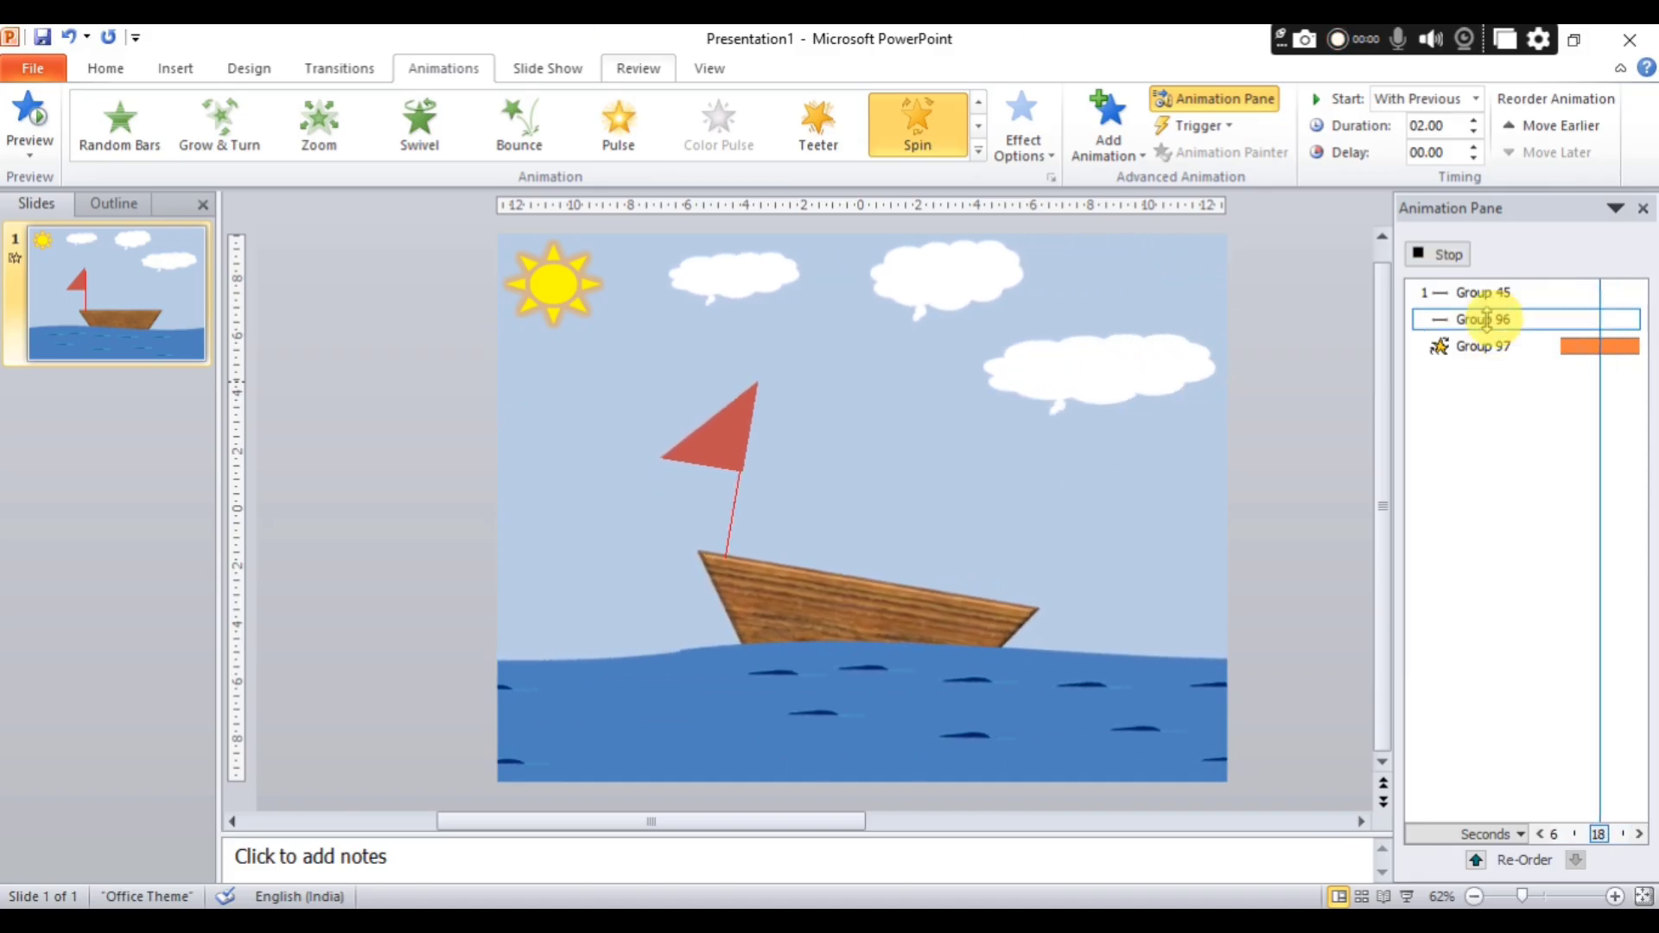
left_click(1449, 255)
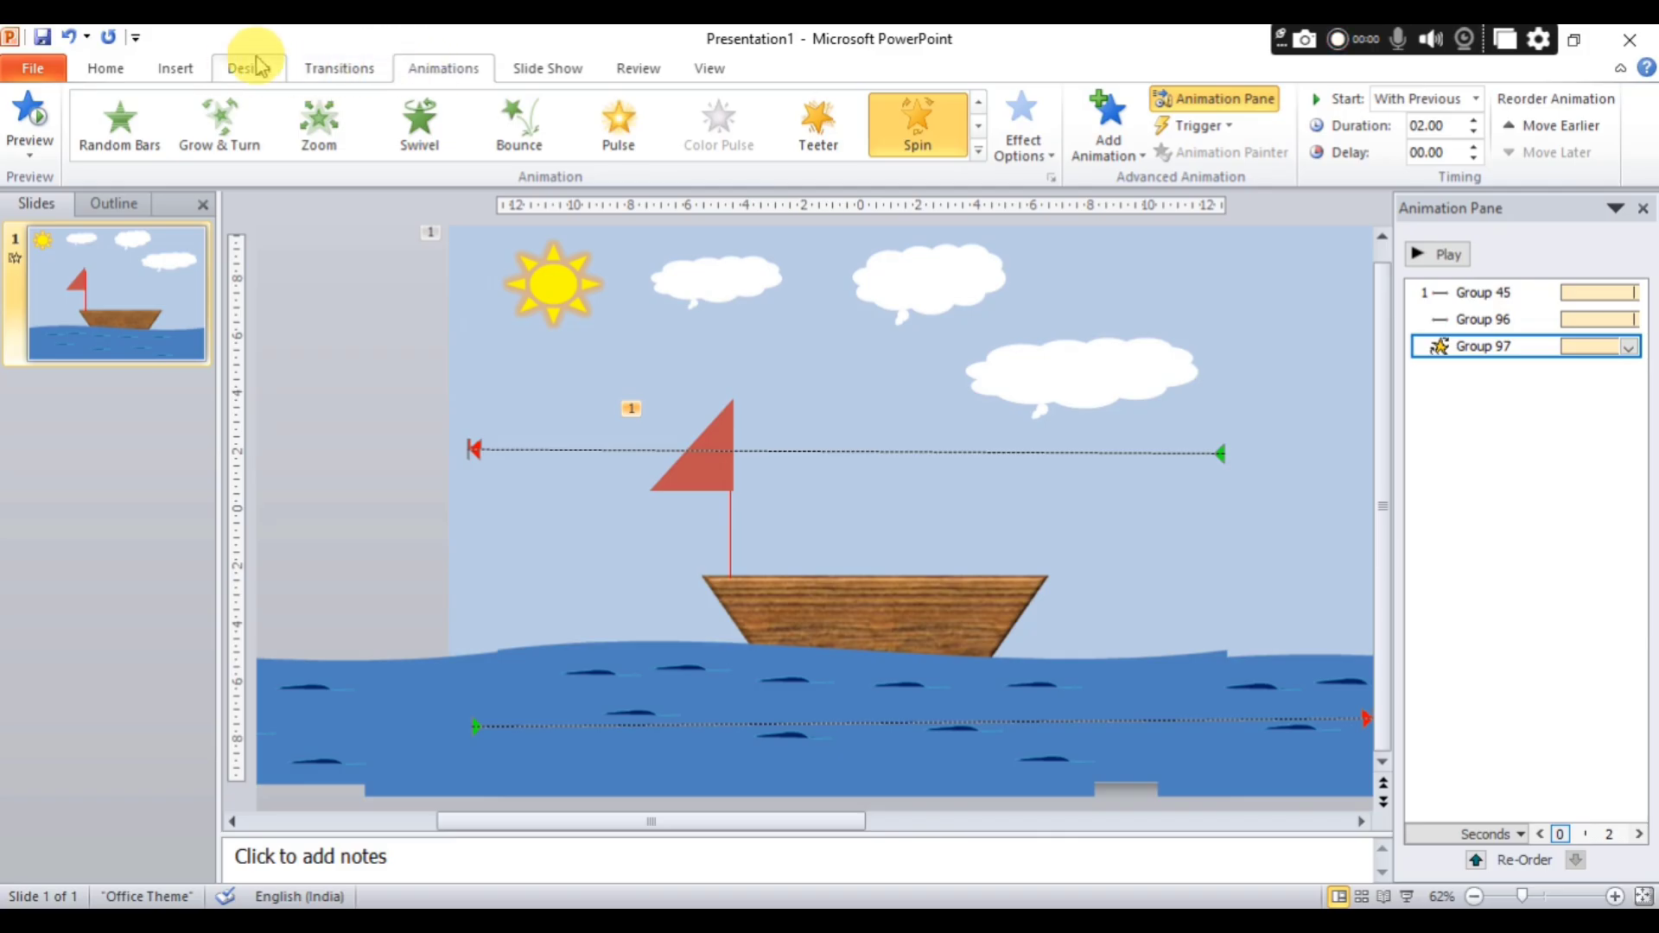
Run the slide show from the beginning to watch the full seaside animation, and exit back to editing.
left_click(531, 74)
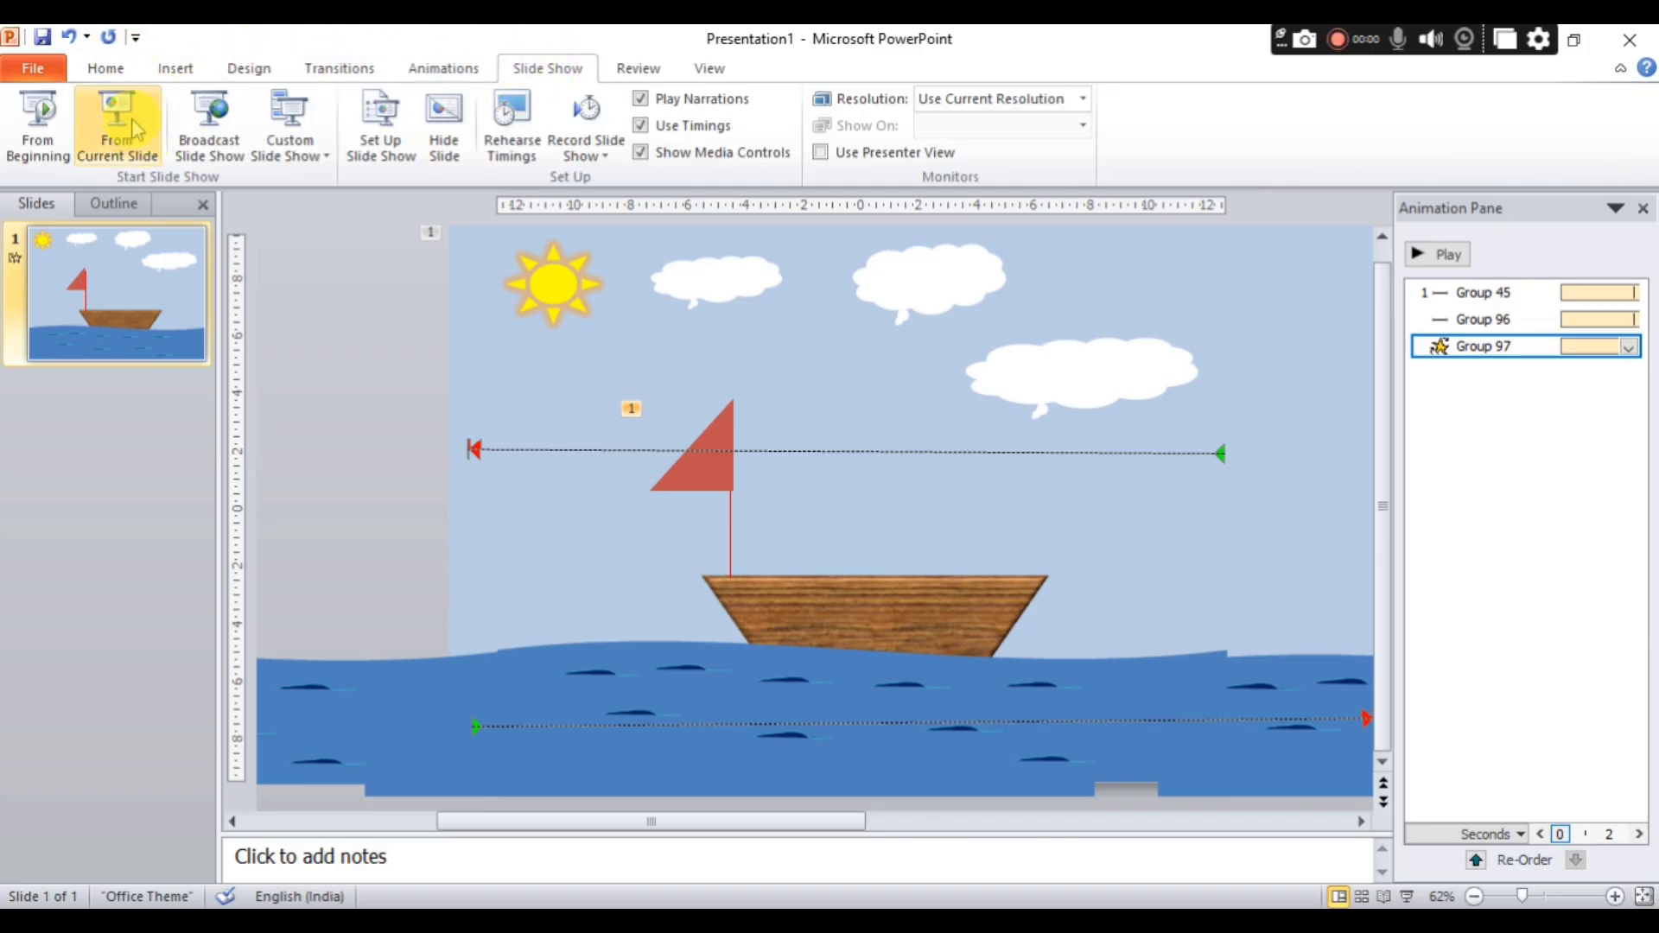
left_click(58, 153)
left_click(648, 263)
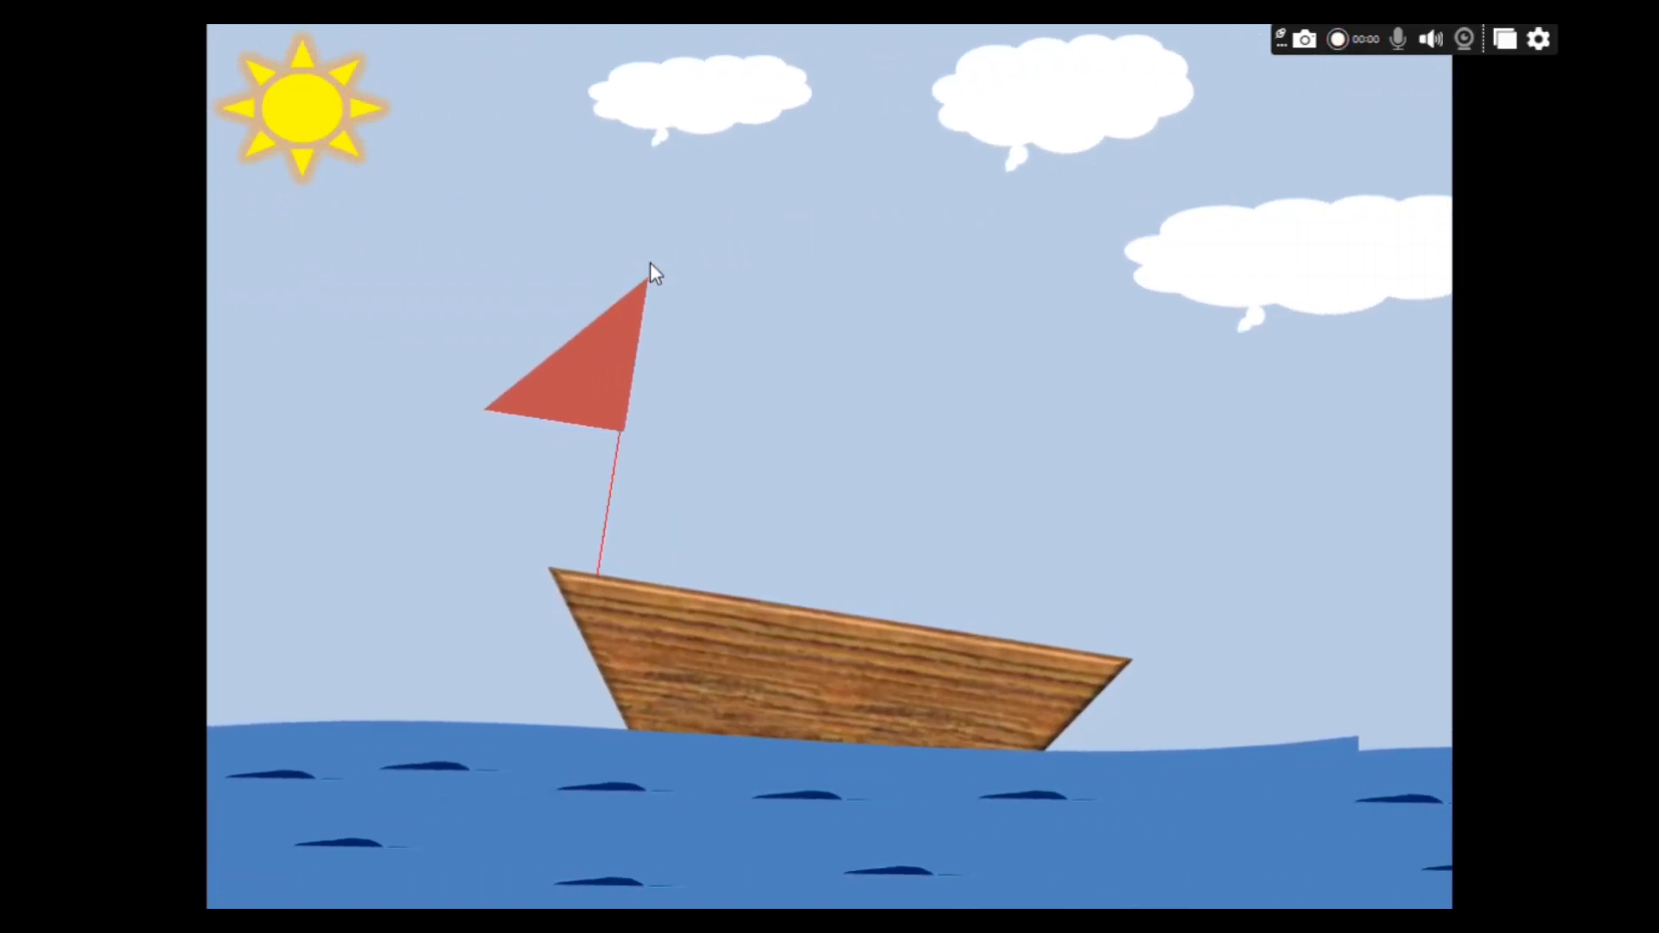
left_click(1003, 289)
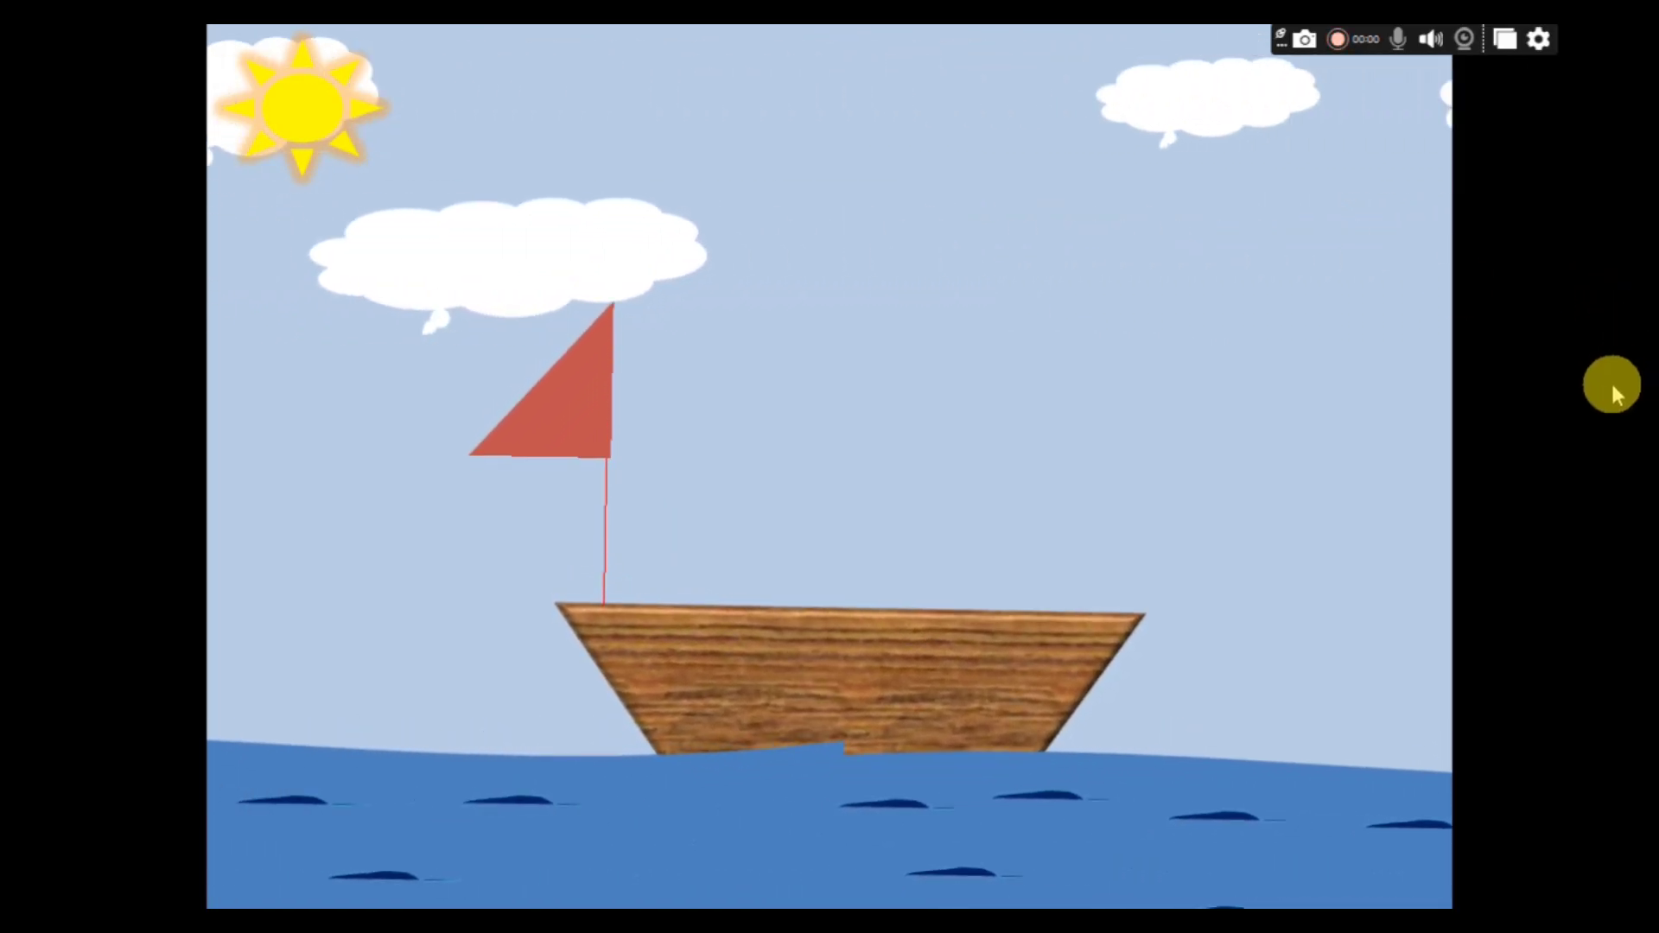
key("Escape")
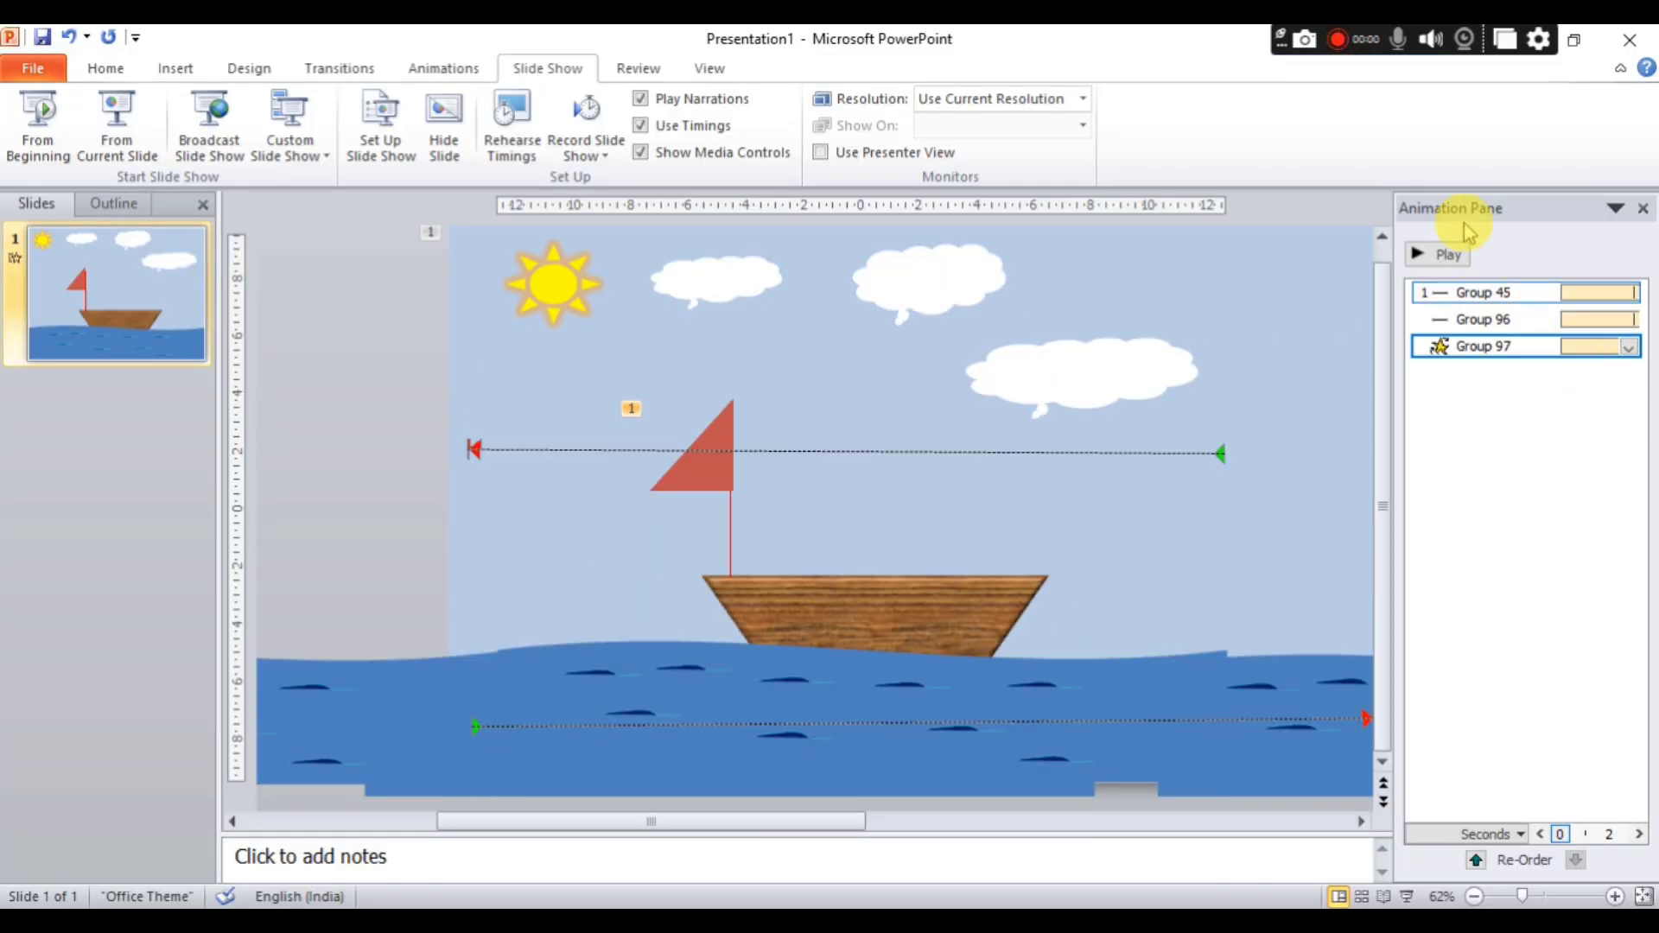